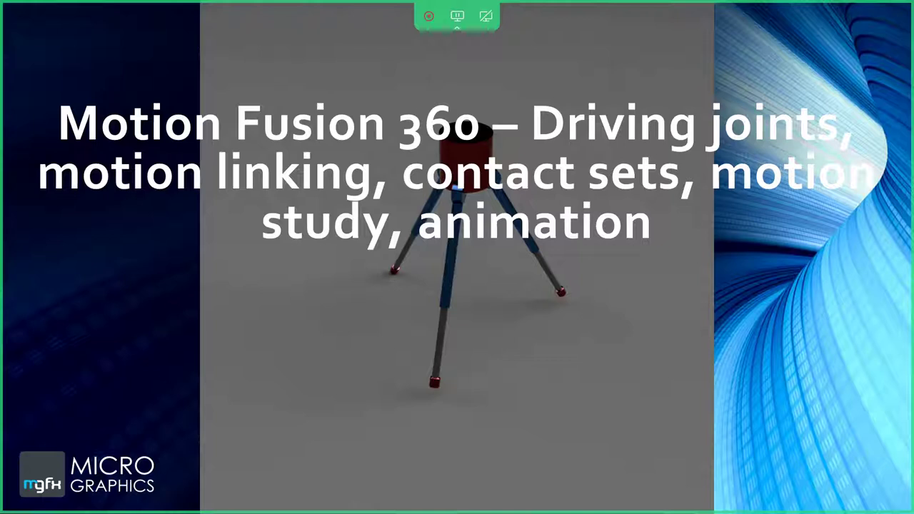
Play, pause and resume the tripod video, then advance through Introduction to the Agenda slide
{"action": "mouse_move", "coordinate": [394, 90]}
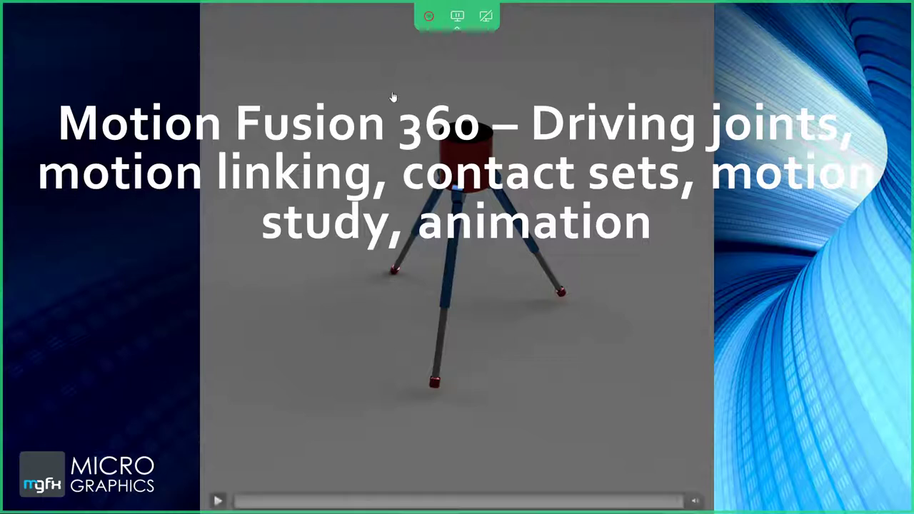
{"action": "left_click", "coordinate": [218, 502]}
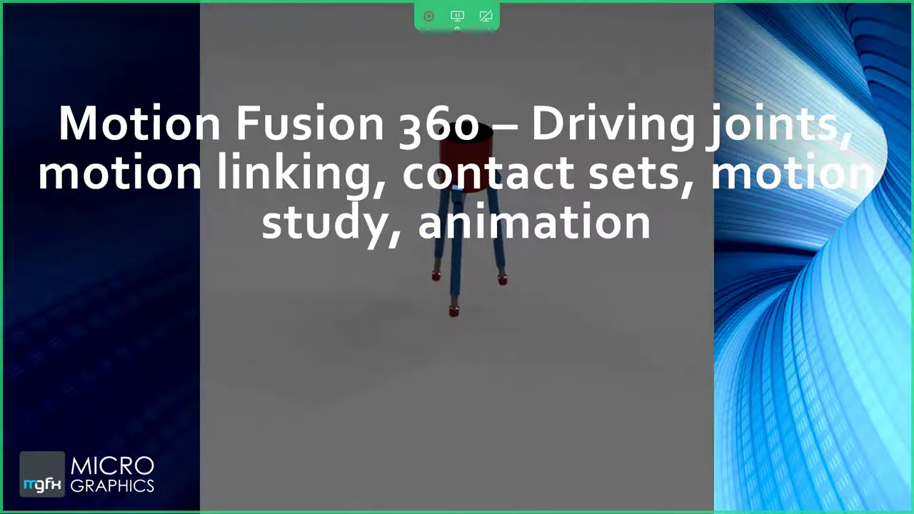
{"action": "left_click", "coordinate": [395, 388]}
{"action": "left_click", "coordinate": [451, 361]}
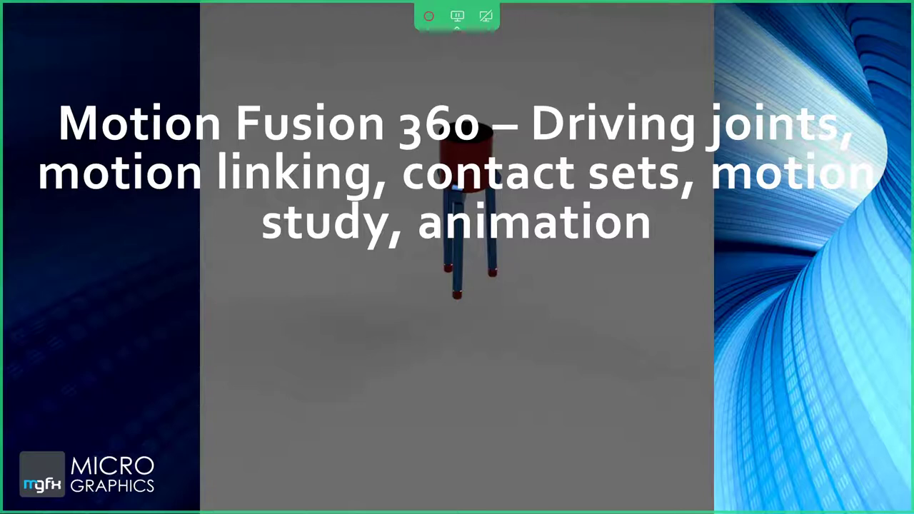
{"action": "left_click", "coordinate": [104, 341]}
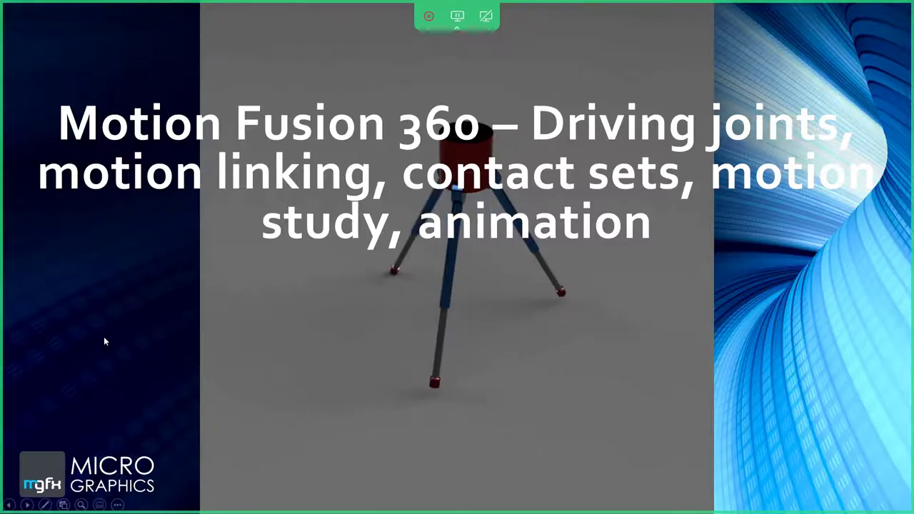
{"action": "left_click", "coordinate": [104, 341]}
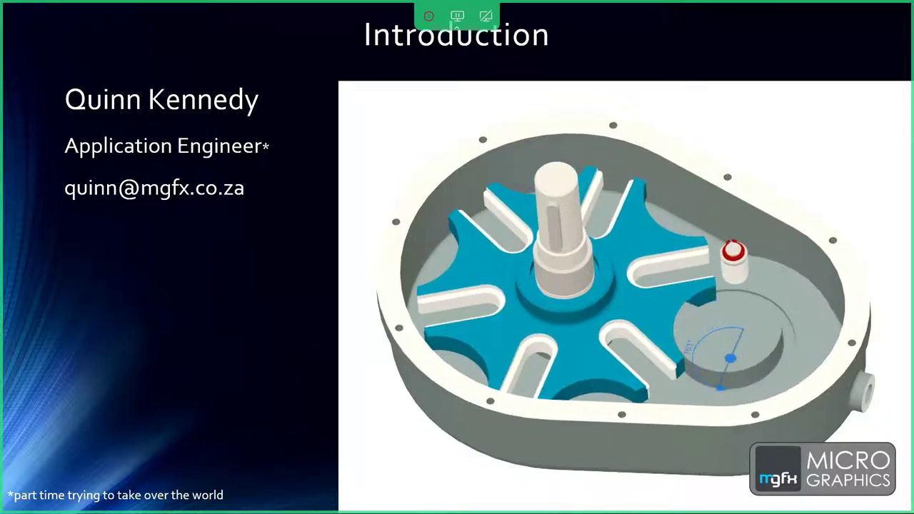
{"action": "left_click", "coordinate": [280, 284]}
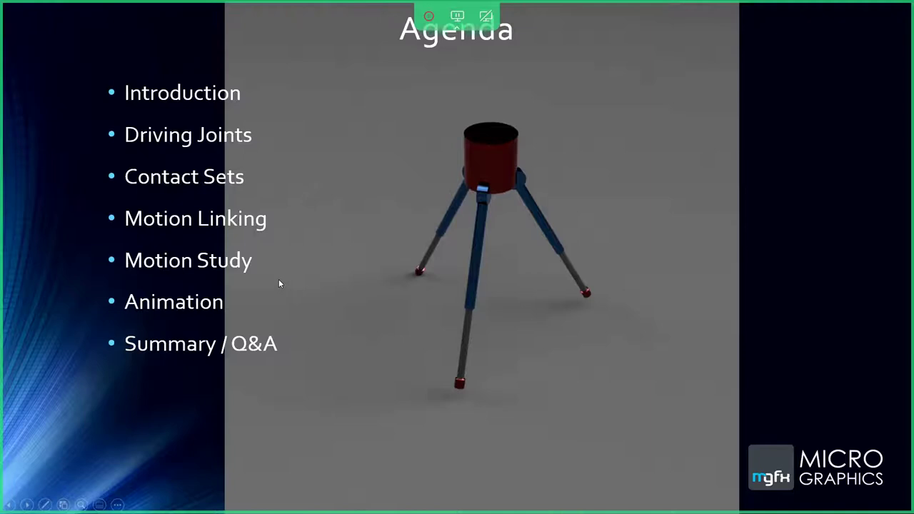
Advance past the Agenda video to the chat details slide, then on to Driving Joints
{"action": "mouse_move", "coordinate": [249, 482]}
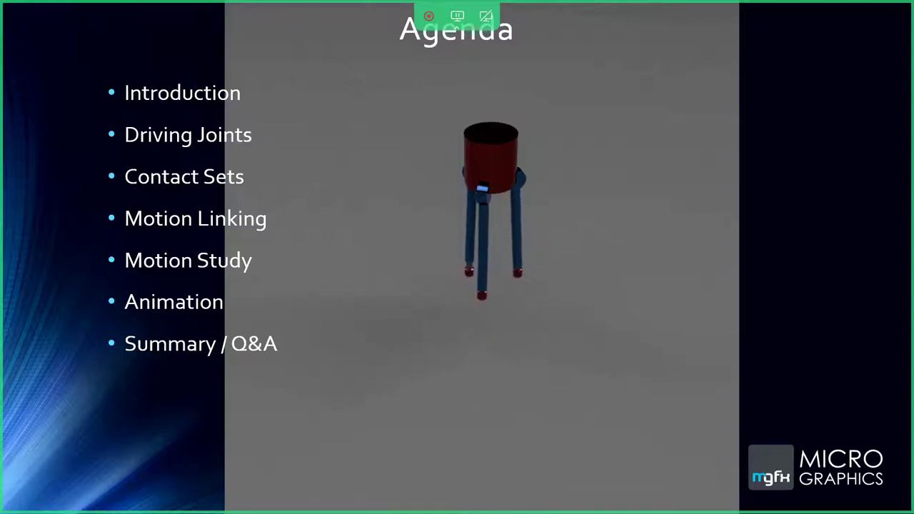
{"action": "mouse_move", "coordinate": [276, 468]}
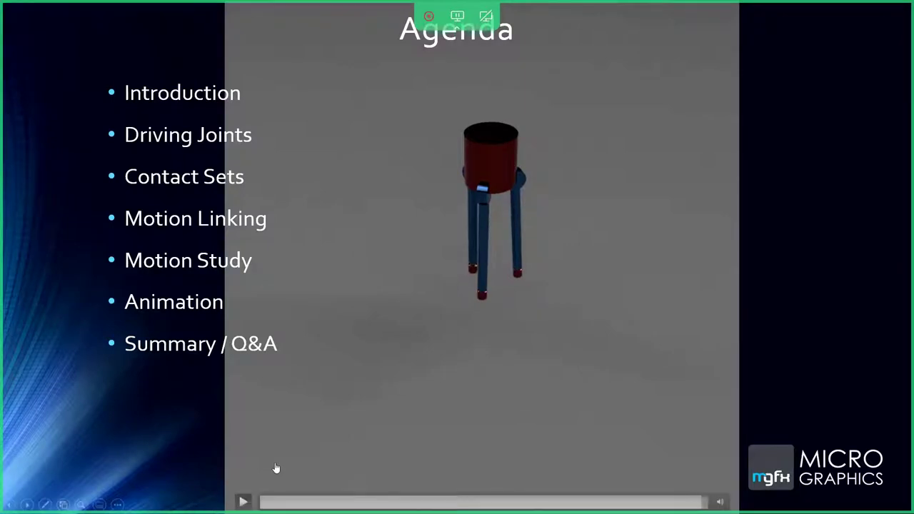
{"action": "left_click", "coordinate": [179, 427]}
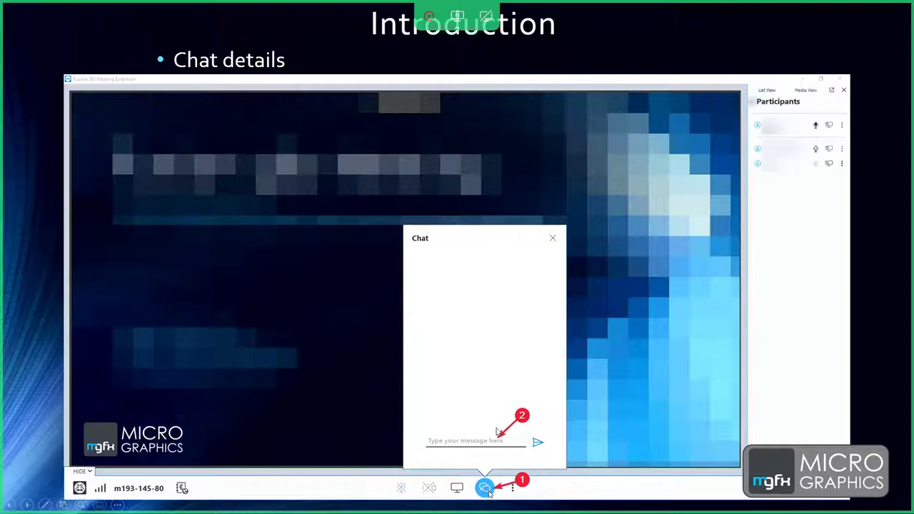
{"action": "left_click", "coordinate": [455, 460]}
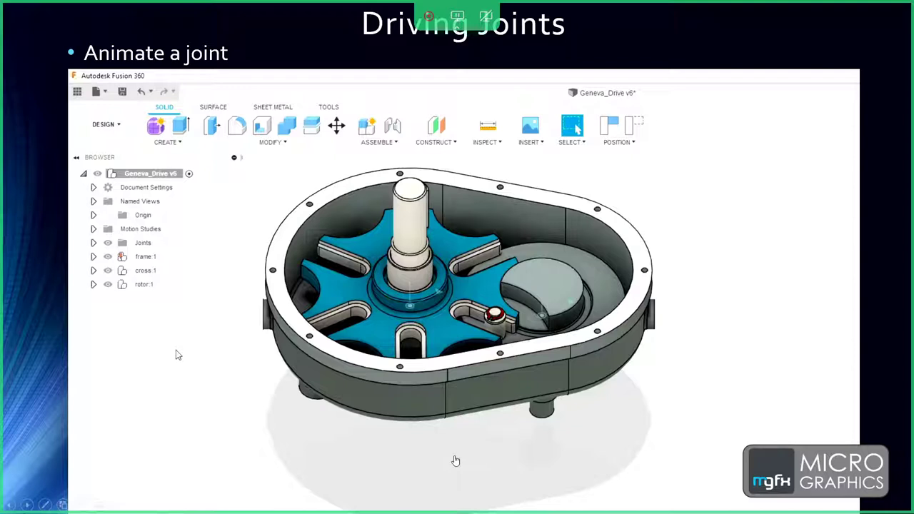
Play the Driving Joints animation video, then switch over to Fusion 360 with Alt+Tab
{"action": "left_click", "coordinate": [455, 460]}
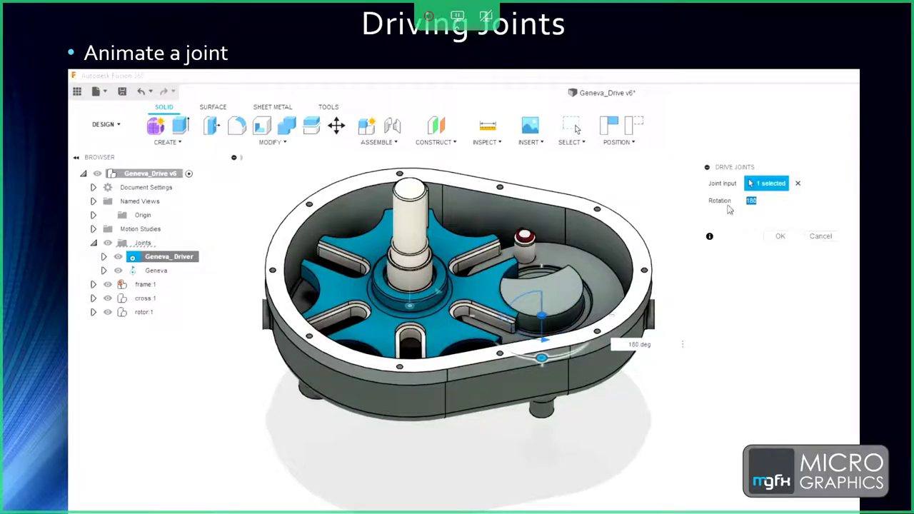
{"action": "mouse_move", "coordinate": [220, 483]}
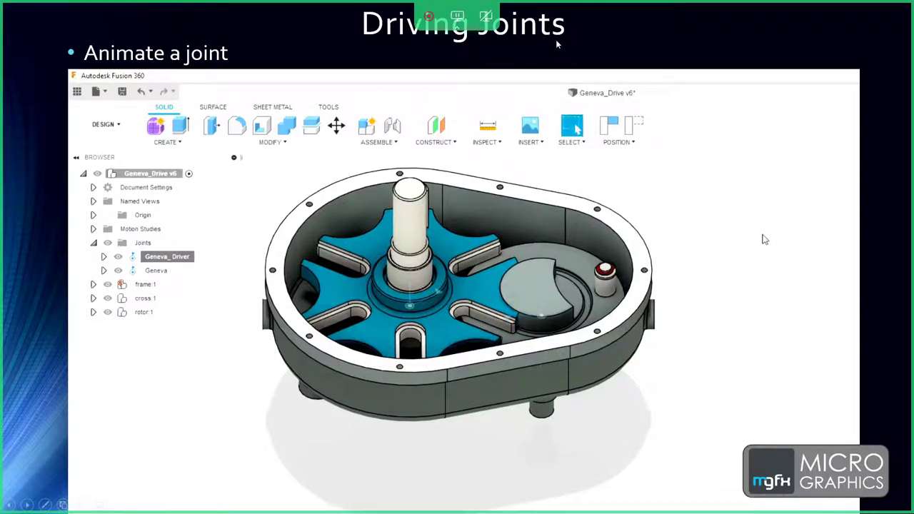
{"action": "key", "text": "alt+Tab"}
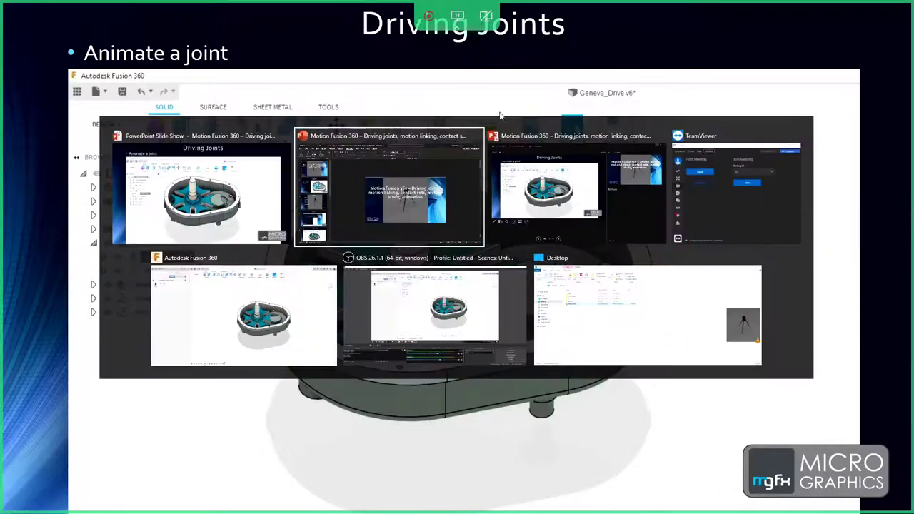
{"action": "key", "text": "alt+Tab"}
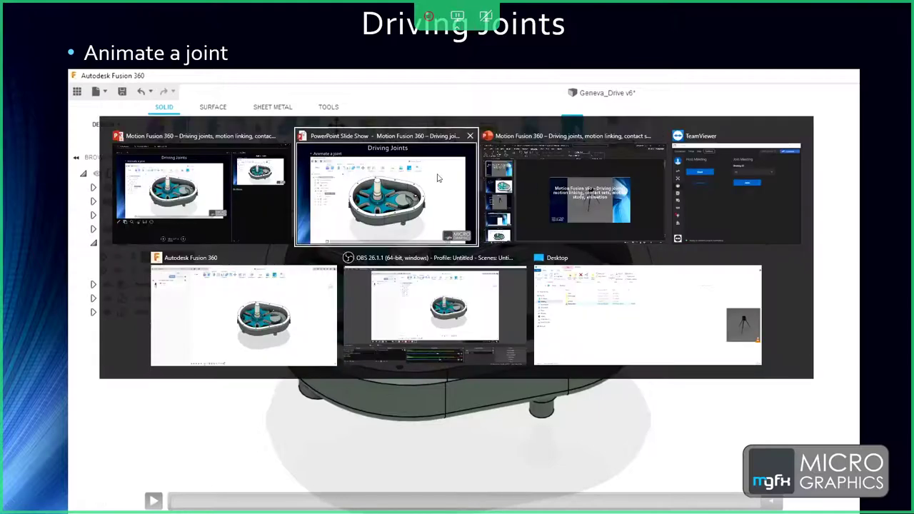
{"action": "left_click", "coordinate": [257, 324]}
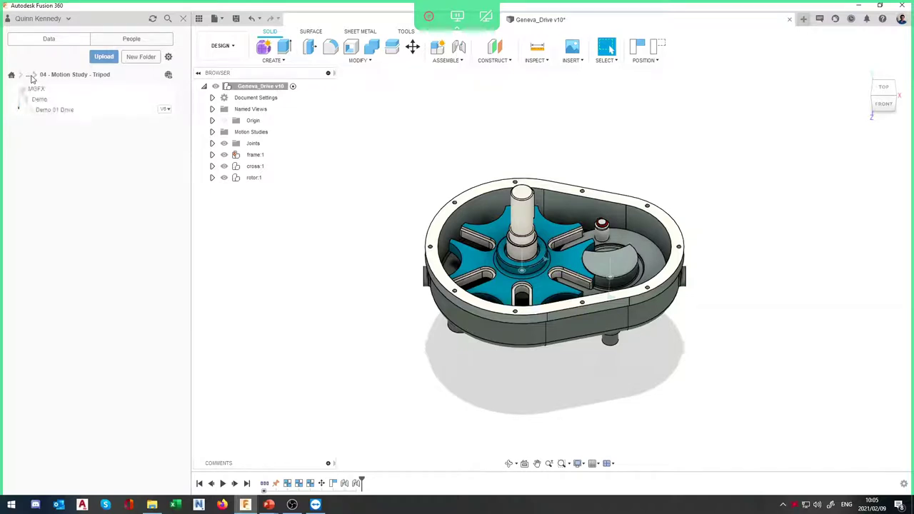
Close the Data panel and reorient the Geneva drive through standard ViewCube views
{"action": "middle_click_drag", "start_coordinate": [571, 215], "coordinate": [611, 49], "text": "shift"}
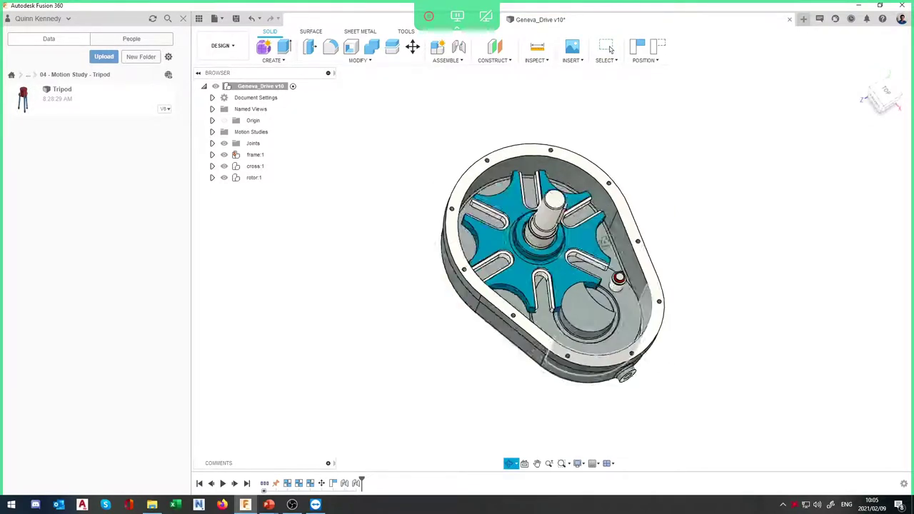
{"action": "left_click", "coordinate": [183, 19]}
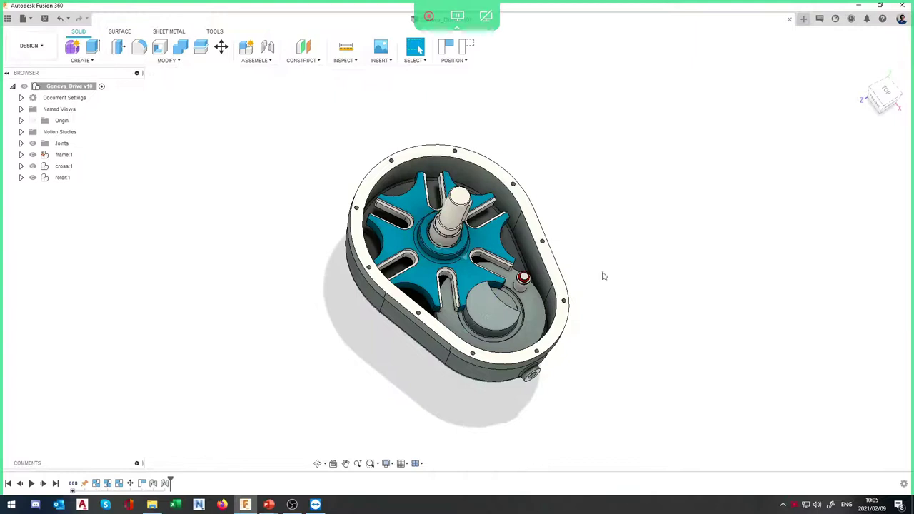
{"action": "middle_click_drag", "start_coordinate": [604, 271], "coordinate": [675, 255], "text": "shift"}
{"action": "left_click", "coordinate": [880, 97]}
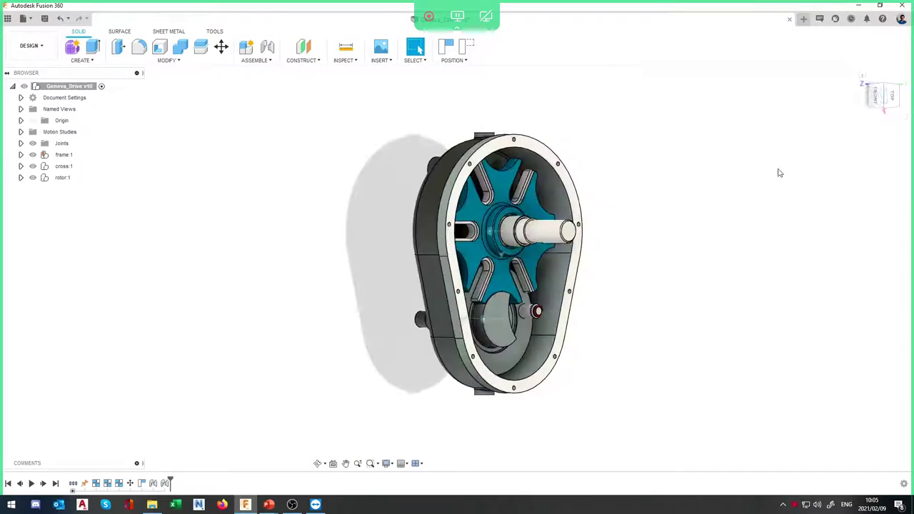
{"action": "left_click", "coordinate": [888, 111]}
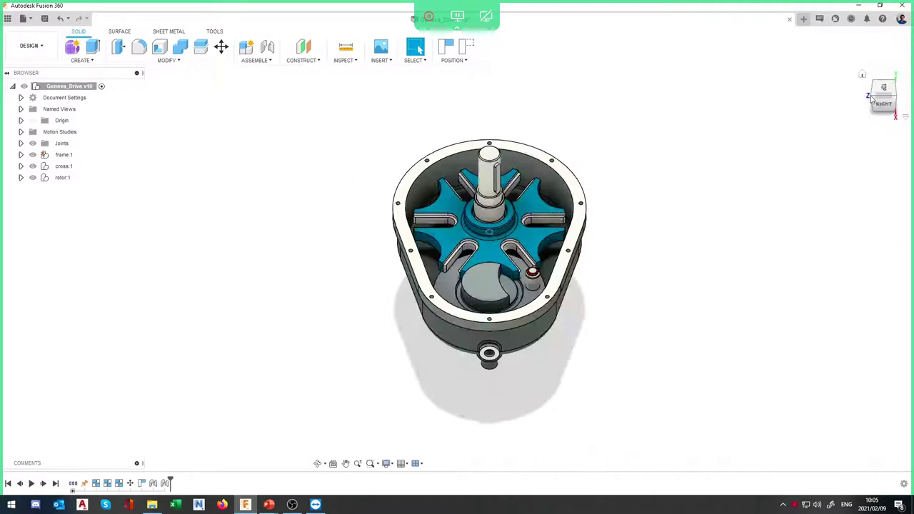
{"action": "left_click", "coordinate": [877, 108]}
Reset to the home view and expand Joints, listing Geneva_Driver and Geneva
{"action": "middle_click_drag", "start_coordinate": [747, 141], "coordinate": [609, 203], "text": "shift"}
{"action": "scroll", "coordinate": [578, 255], "scroll_direction": "up", "scroll_amount": 4}
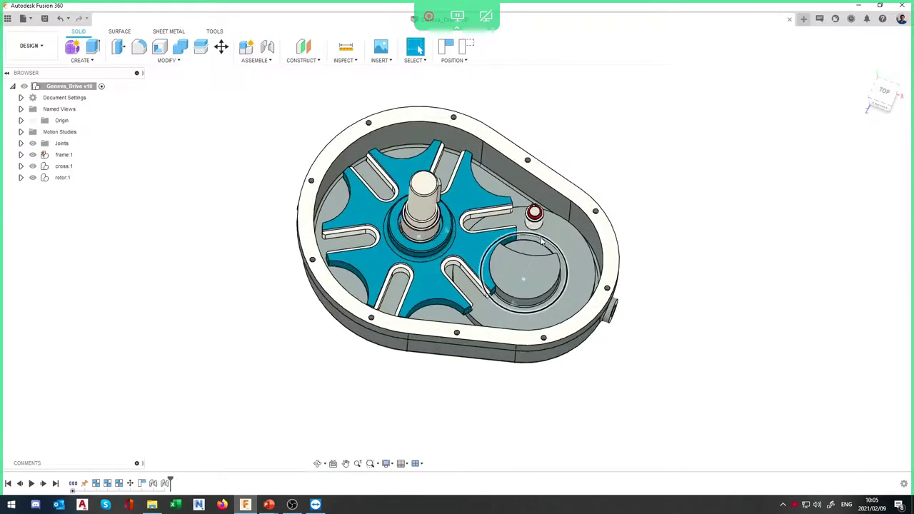
{"action": "key", "text": "F6"}
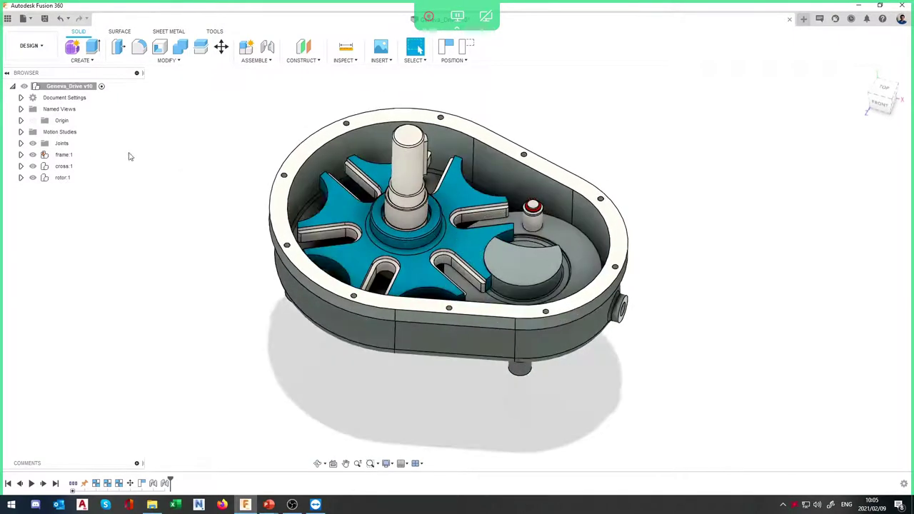
{"action": "left_click", "coordinate": [20, 143]}
{"action": "left_click", "coordinate": [61, 144]}
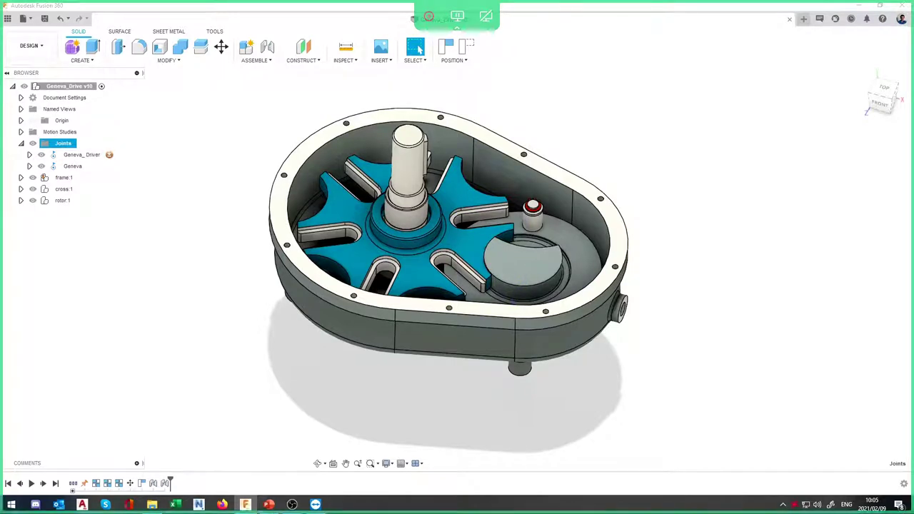
Inspect the context menus of the Geneva_Driver and Geneva joints without choosing anything
{"action": "right_click", "coordinate": [88, 158]}
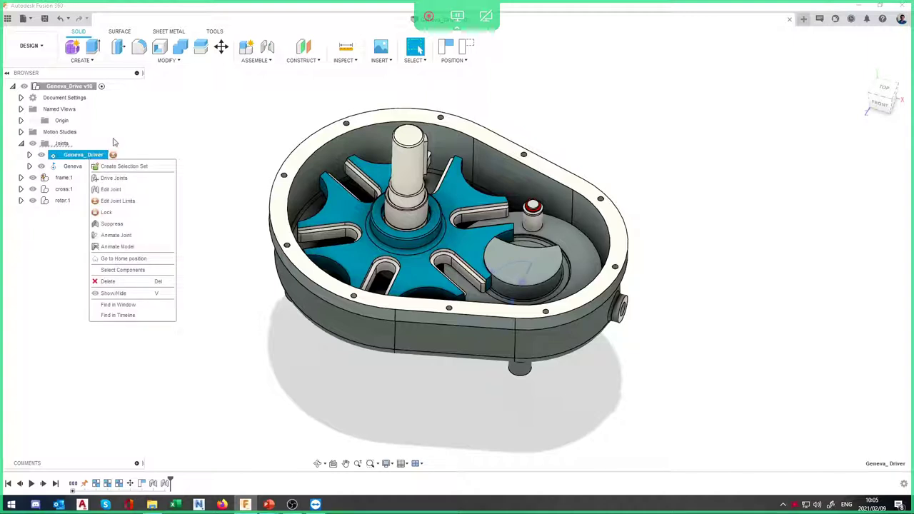
{"action": "left_click", "coordinate": [113, 143]}
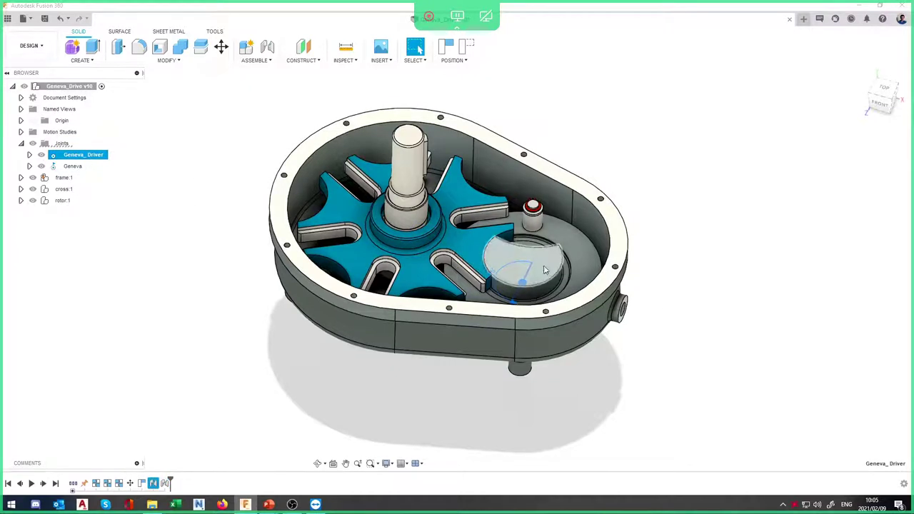
{"action": "left_click", "coordinate": [84, 165]}
{"action": "right_click", "coordinate": [169, 484]}
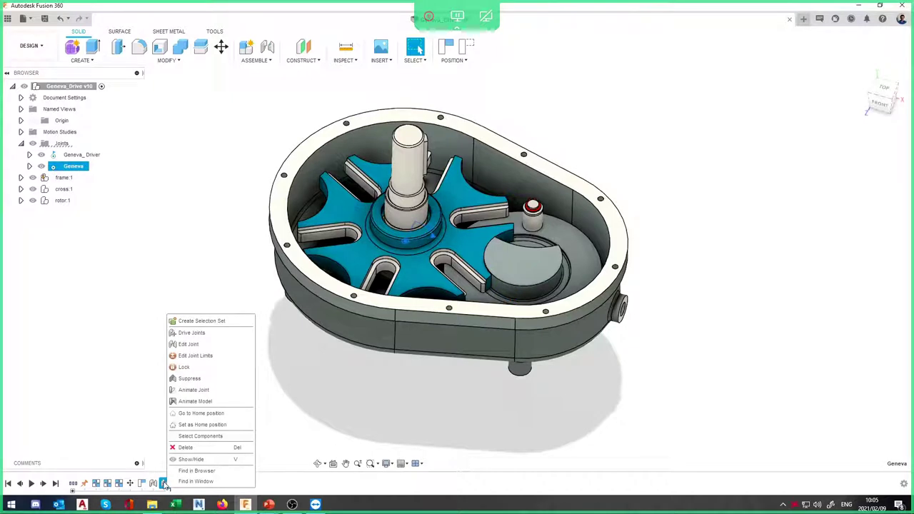
{"action": "left_click", "coordinate": [425, 236]}
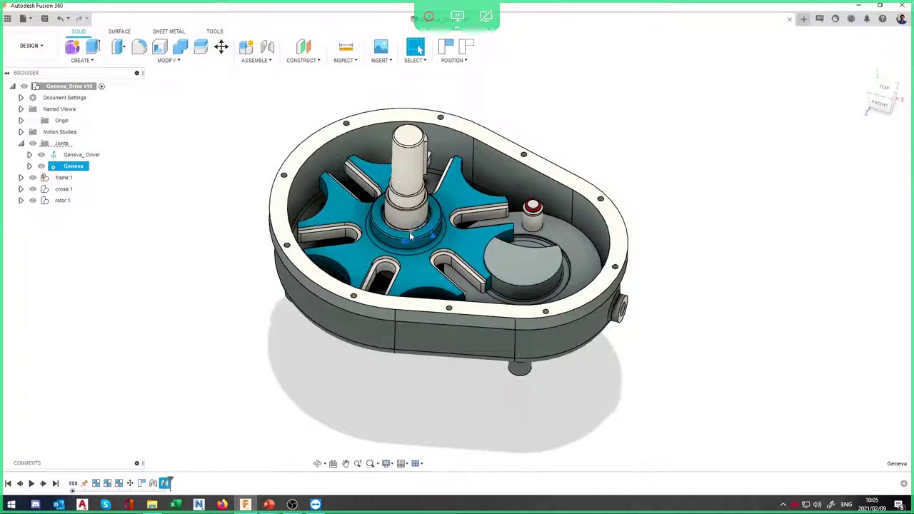
{"action": "right_click", "coordinate": [409, 231]}
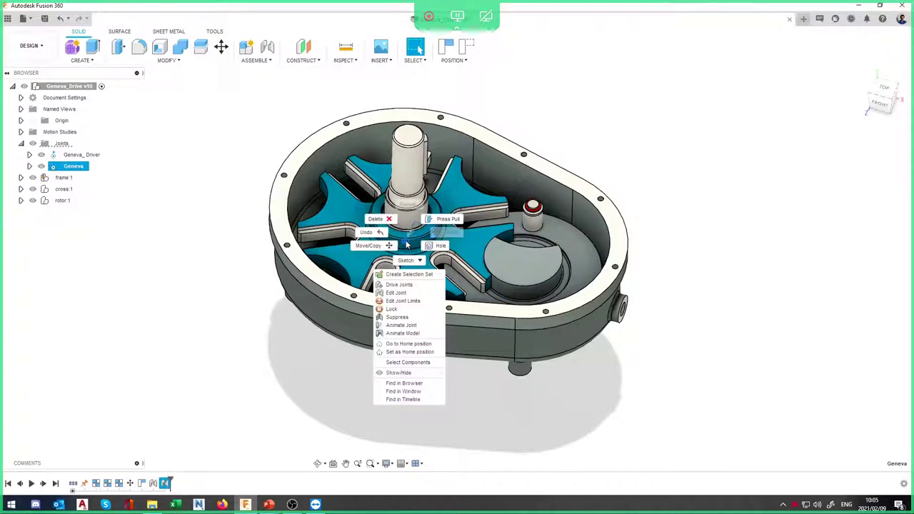
{"action": "left_click", "coordinate": [636, 339]}
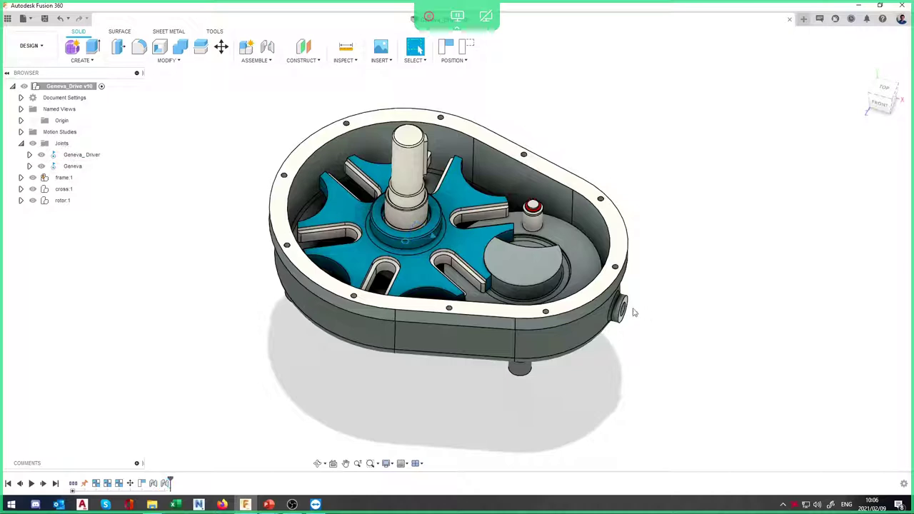
Start Drive Joints on Geneva_Driver and turn the driver with the rotation manipulator
{"action": "left_click", "coordinate": [82, 154]}
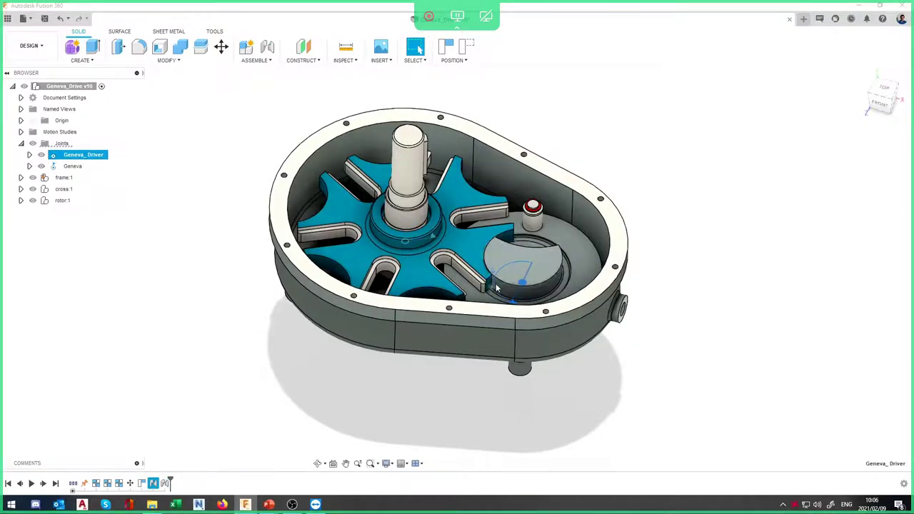
{"action": "left_click", "coordinate": [417, 47]}
{"action": "right_click", "coordinate": [522, 295]}
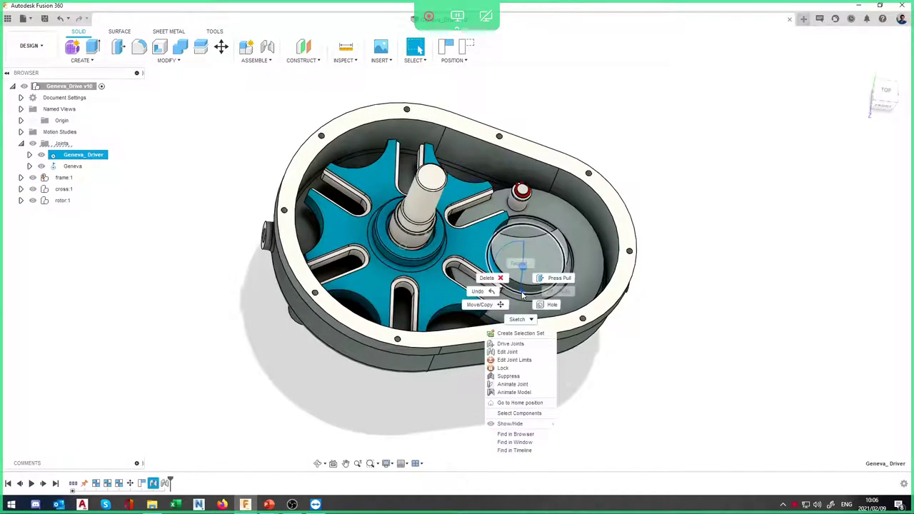
{"action": "left_click", "coordinate": [527, 344]}
{"action": "middle_click_drag", "start_coordinate": [596, 361], "coordinate": [564, 359], "text": "shift"}
{"action": "left_click_drag", "start_coordinate": [488, 331], "coordinate": [510, 316]}
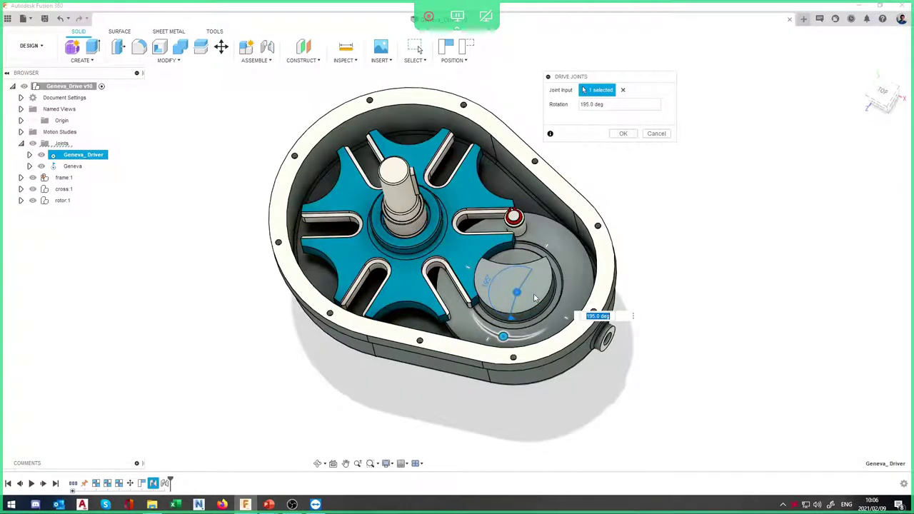
Enter a 90 deg driver rotation in the on-canvas Drive Joints value
{"action": "left_click", "coordinate": [632, 316]}
{"action": "left_click", "coordinate": [632, 316]}
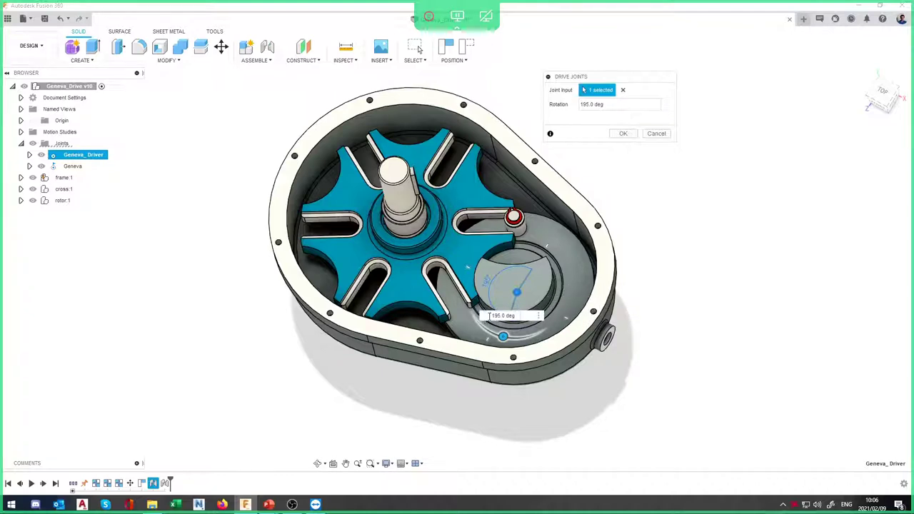
{"action": "left_click_drag", "start_coordinate": [493, 315], "coordinate": [522, 319]}
{"action": "left_click_drag", "start_coordinate": [585, 81], "coordinate": [569, 170]}
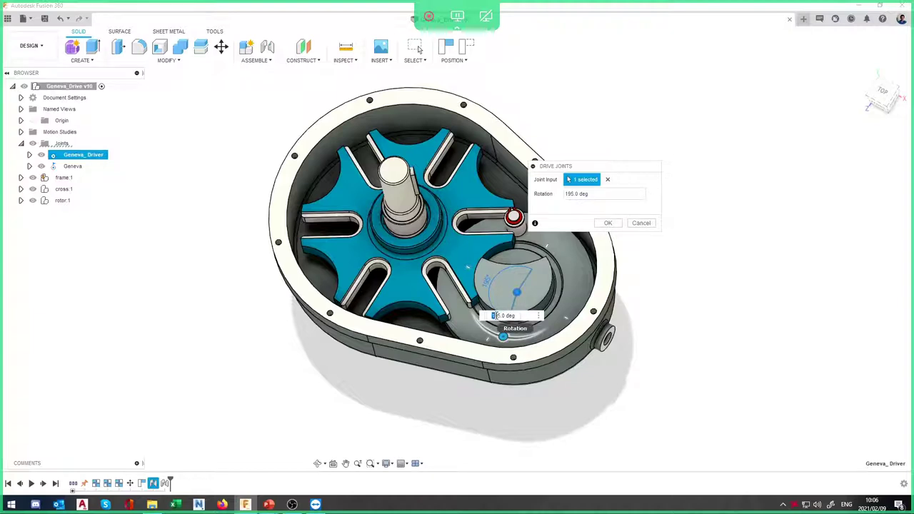
{"action": "type", "text": "90"}
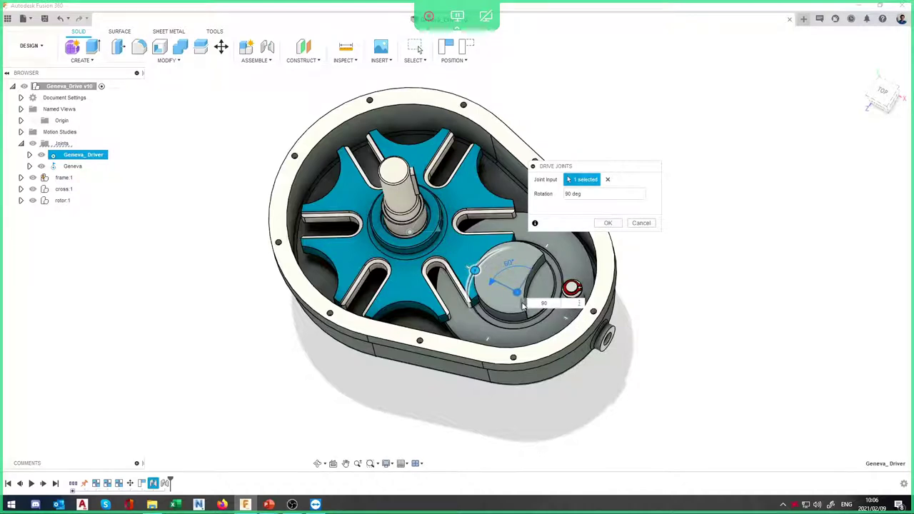
{"action": "left_click_drag", "start_coordinate": [563, 169], "coordinate": [551, 211]}
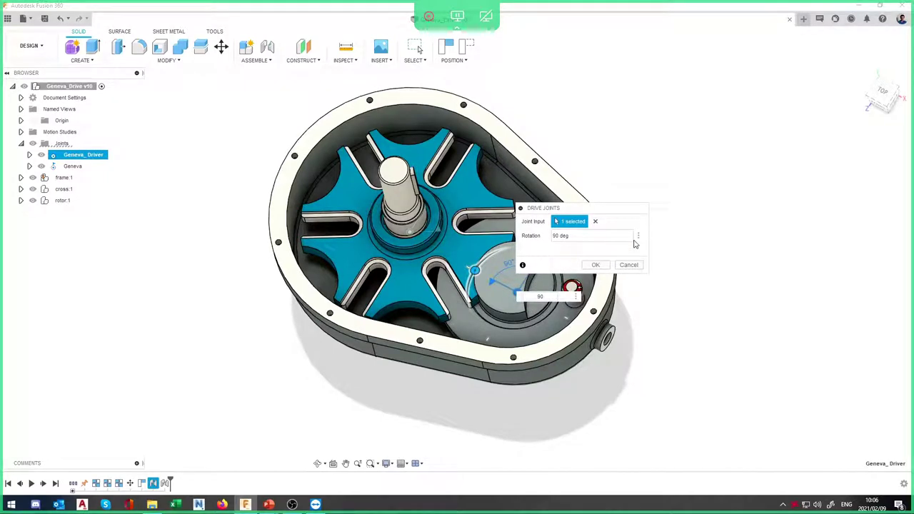
Check the Rotation presets, clear the Joint Input and cancel Drive Joints
{"action": "left_click", "coordinate": [638, 238]}
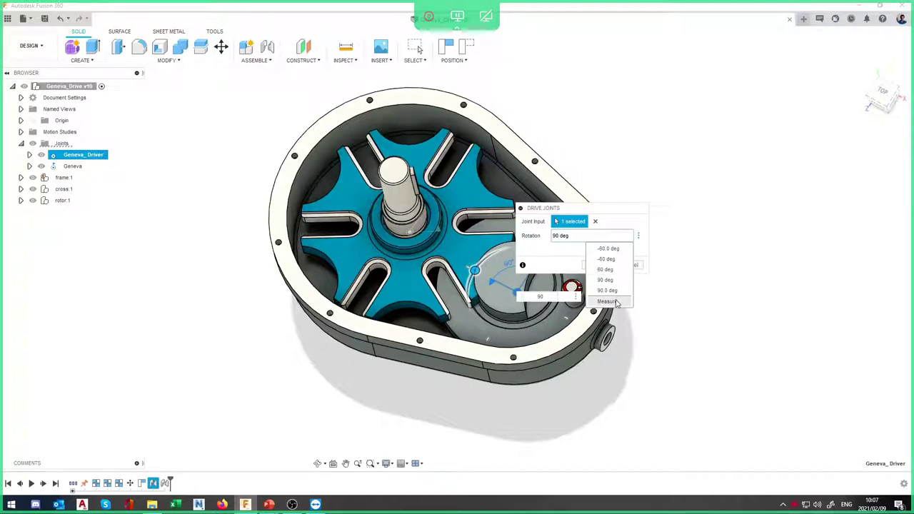
{"action": "left_click", "coordinate": [639, 235]}
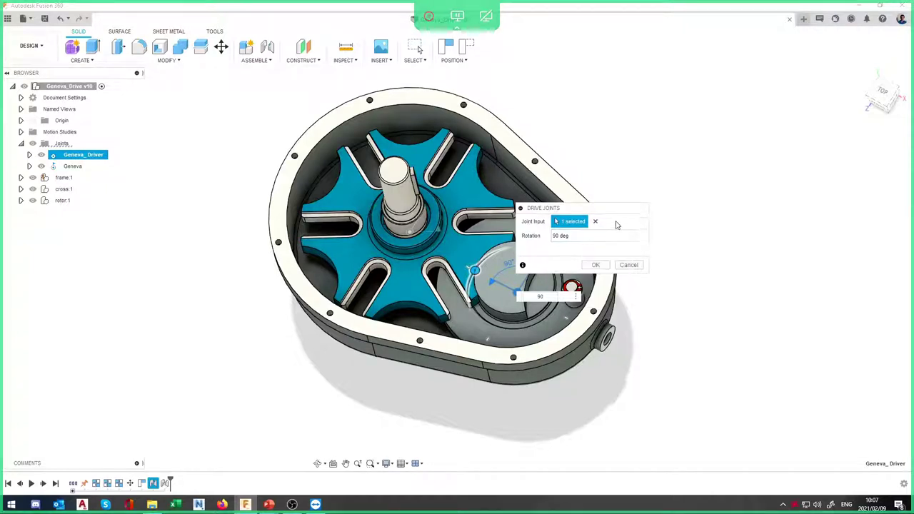
{"action": "left_click", "coordinate": [596, 221]}
{"action": "left_click", "coordinate": [627, 265]}
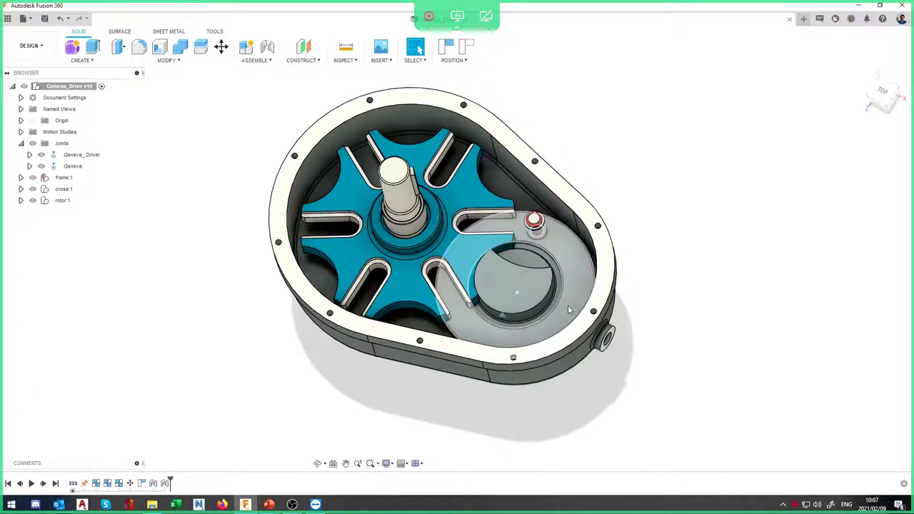
Drag the driver disc so its pin swings into a Geneva wheel slot
{"action": "middle_click_drag", "start_coordinate": [569, 310], "coordinate": [525, 314], "text": "shift"}
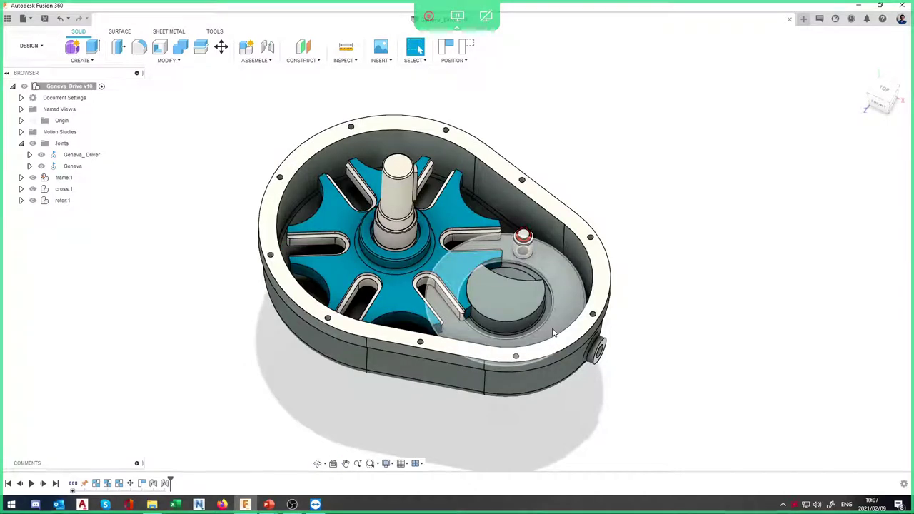
{"action": "left_click", "coordinate": [539, 251]}
{"action": "left_click", "coordinate": [651, 242]}
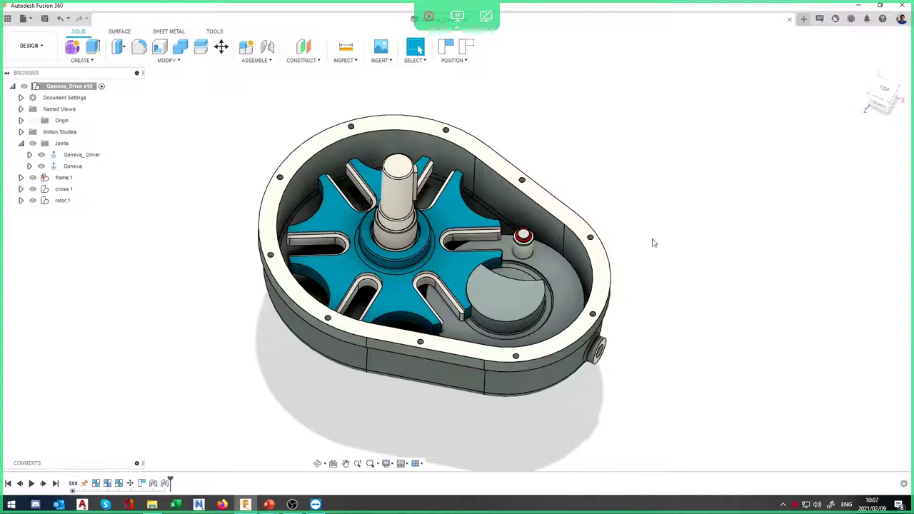
{"action": "left_click_drag", "start_coordinate": [534, 252], "coordinate": [523, 274]}
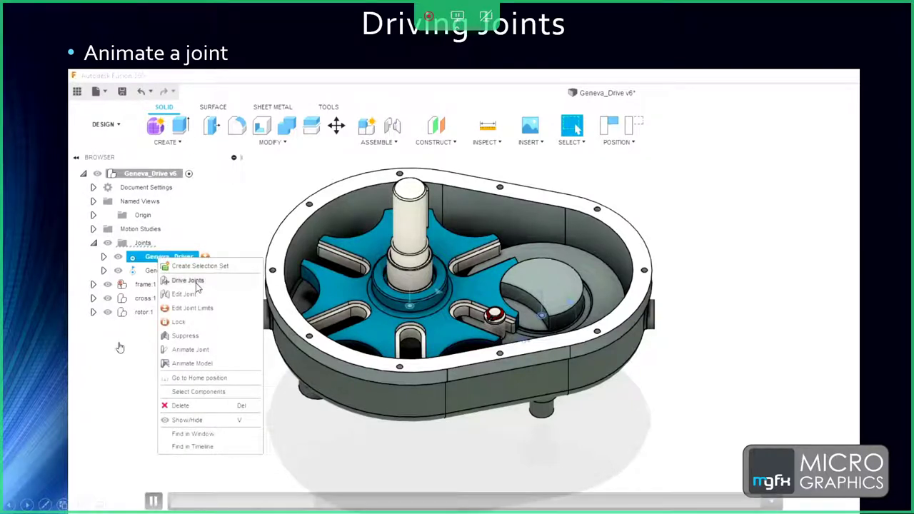
Return to the Driving Joints slide, seek its clip into the drive demo, then switch to Fusion 360
{"action": "left_click", "coordinate": [45, 374]}
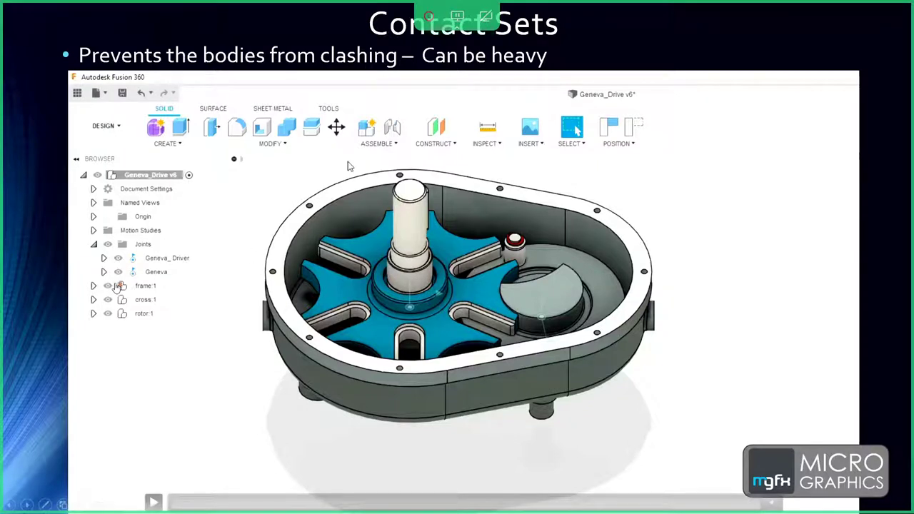
{"action": "key", "text": "Right"}
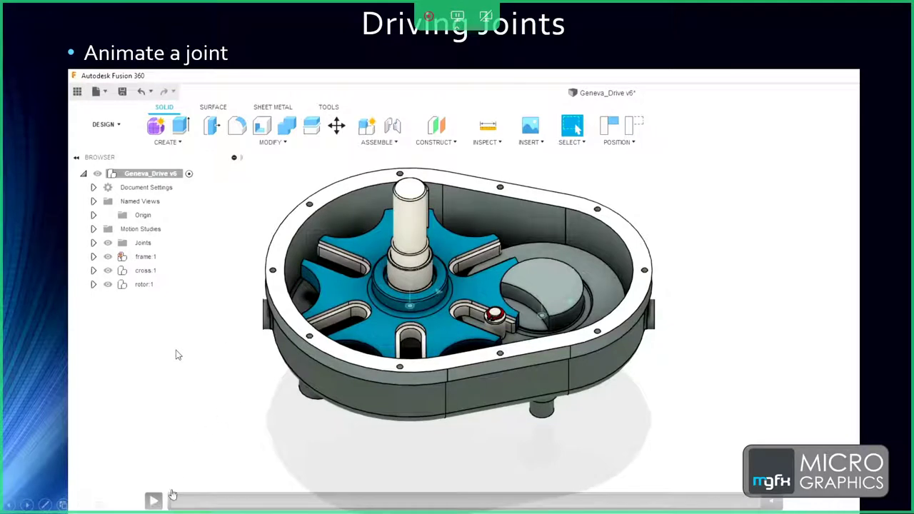
{"action": "left_click_drag", "start_coordinate": [172, 495], "coordinate": [728, 499]}
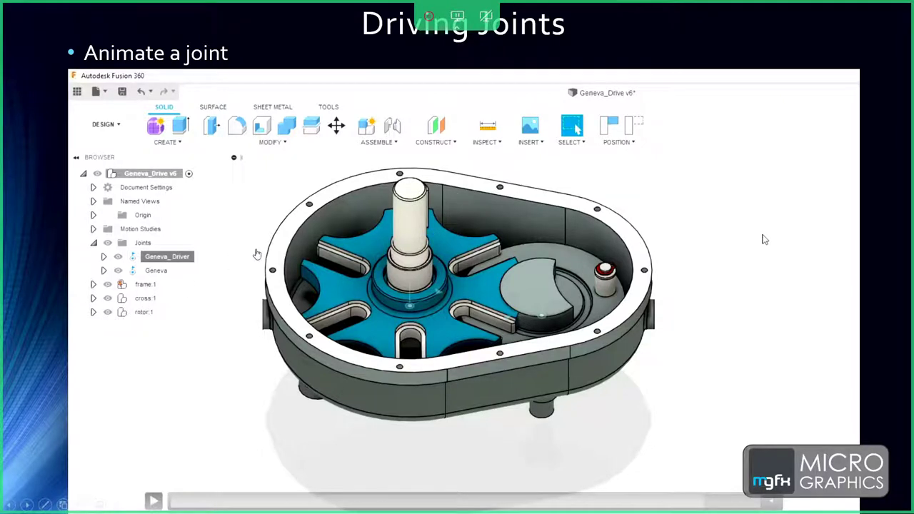
{"action": "key", "text": "alt+Tab"}
{"action": "left_click", "coordinate": [223, 218]}
{"action": "key", "text": "alt+Tab"}
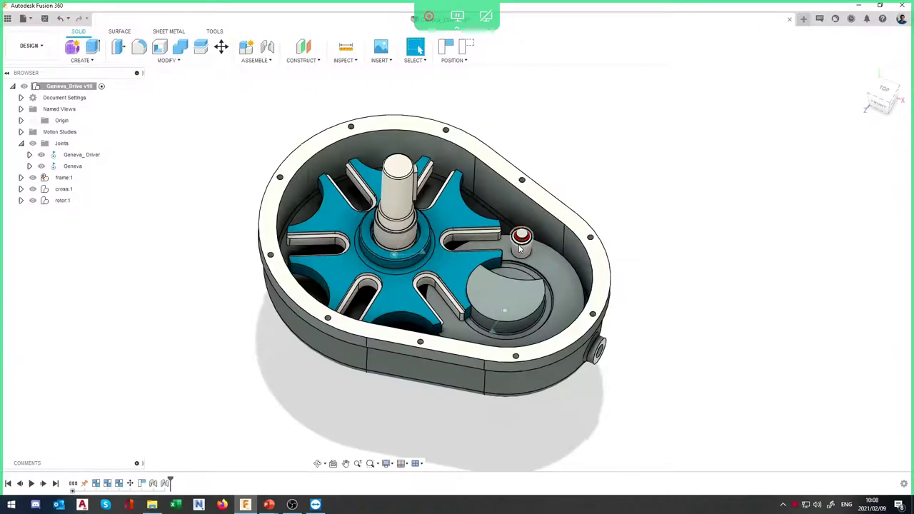
Turn the driver pin slightly around the rotor axis
{"action": "middle_click_drag", "start_coordinate": [520, 249], "coordinate": [518, 243], "text": "shift"}
{"action": "left_click_drag", "start_coordinate": [518, 244], "coordinate": [512, 255]}
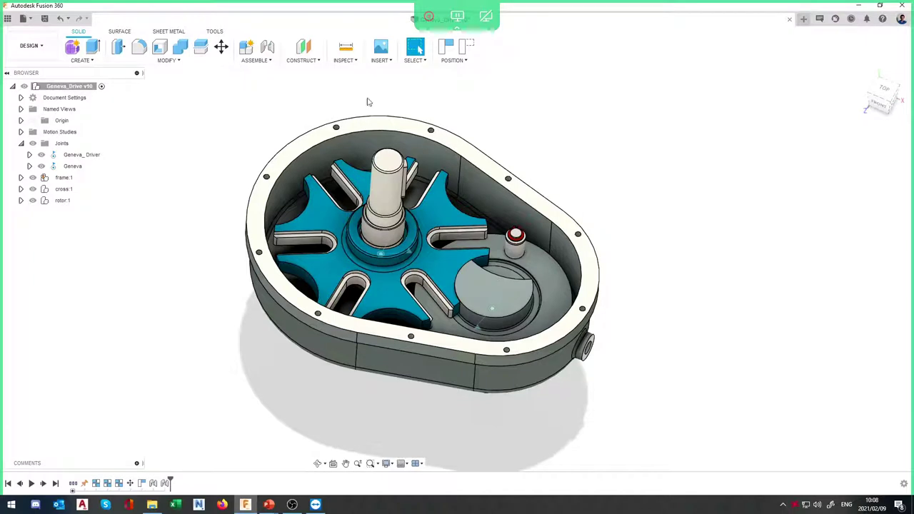
{"action": "left_click", "coordinate": [254, 63]}
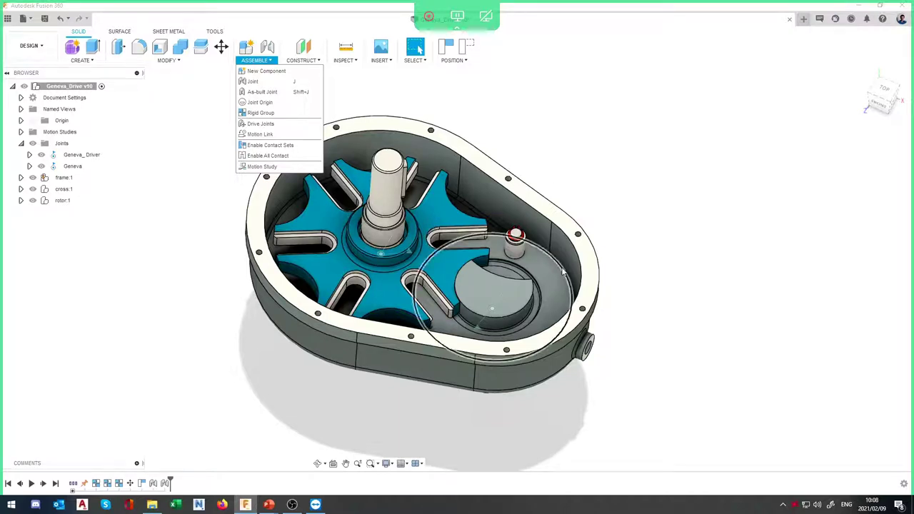
Drag the Geneva wheel round by about one slot
{"action": "left_click", "coordinate": [443, 252]}
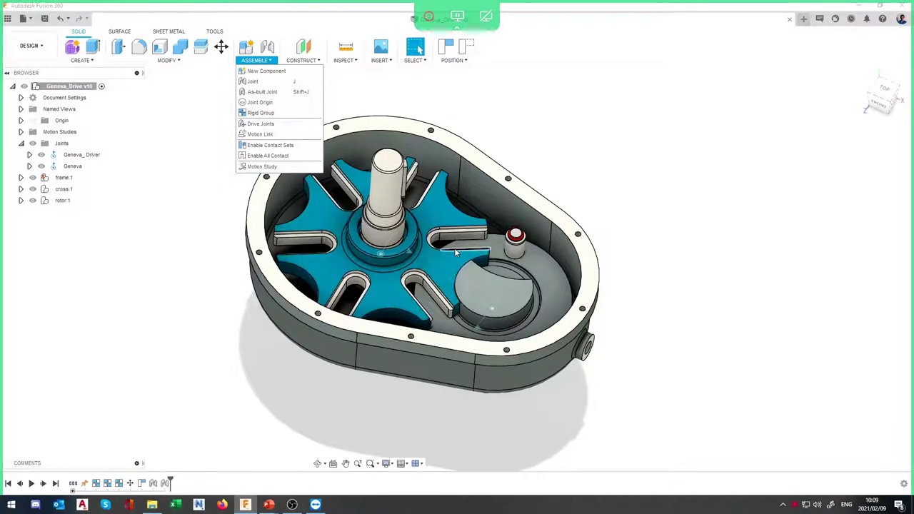
{"action": "left_click_drag", "start_coordinate": [454, 248], "coordinate": [476, 242]}
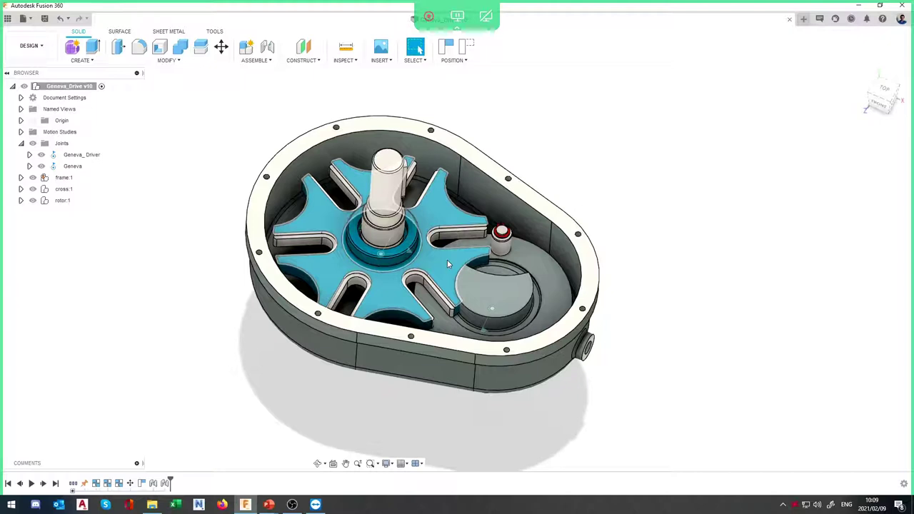
{"action": "left_click", "coordinate": [461, 260]}
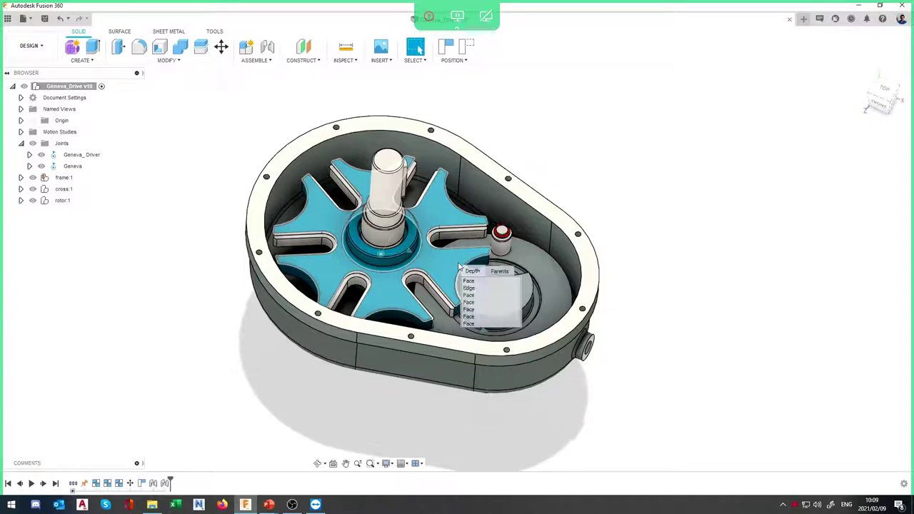
{"action": "left_click", "coordinate": [468, 280]}
{"action": "left_click_drag", "start_coordinate": [457, 266], "coordinate": [454, 261]}
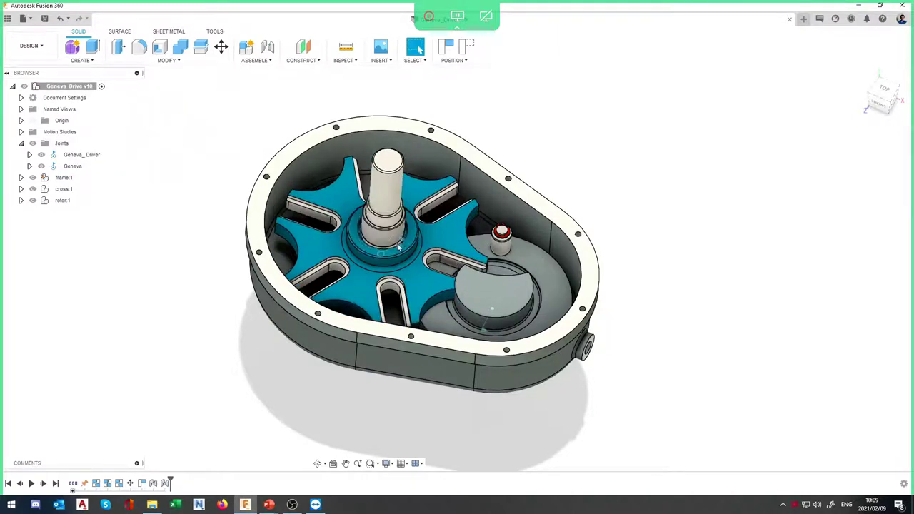
{"action": "scroll", "coordinate": [392, 249], "scroll_direction": "up", "scroll_amount": 5}
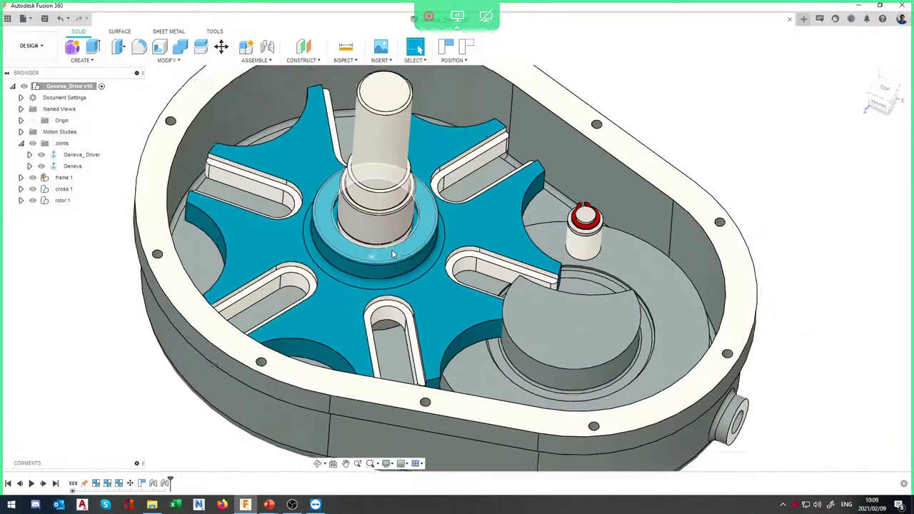
{"action": "scroll", "coordinate": [392, 250], "scroll_direction": "down", "scroll_amount": 2}
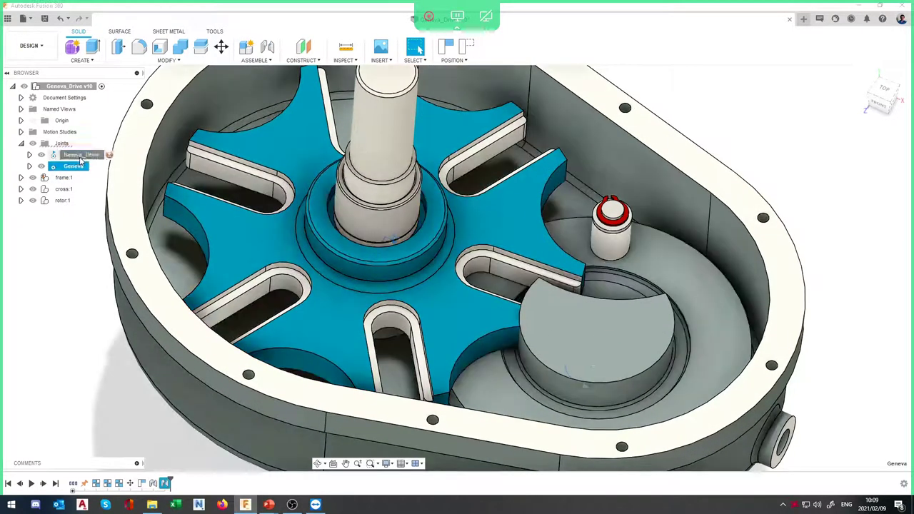
Select the Geneva joint and rotate the Geneva wheel to a new angle
{"action": "left_click", "coordinate": [72, 165]}
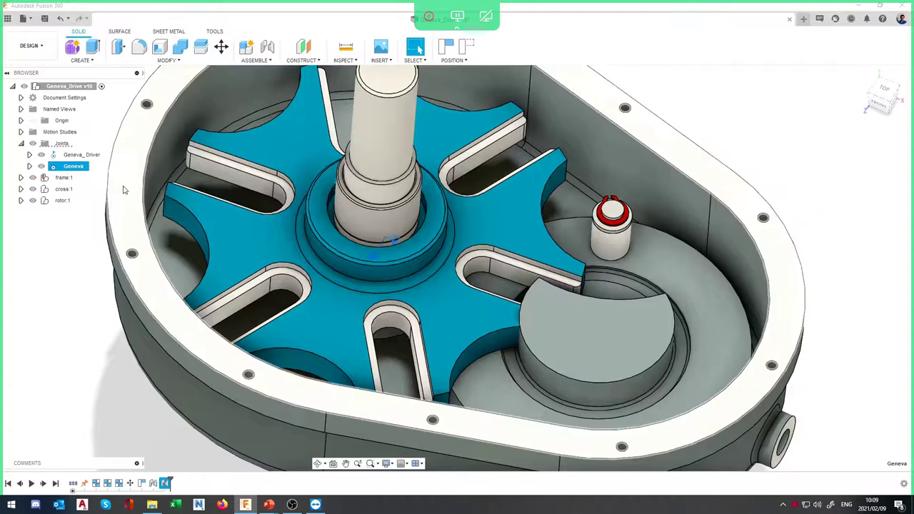
{"action": "left_click_drag", "start_coordinate": [372, 283], "coordinate": [484, 290]}
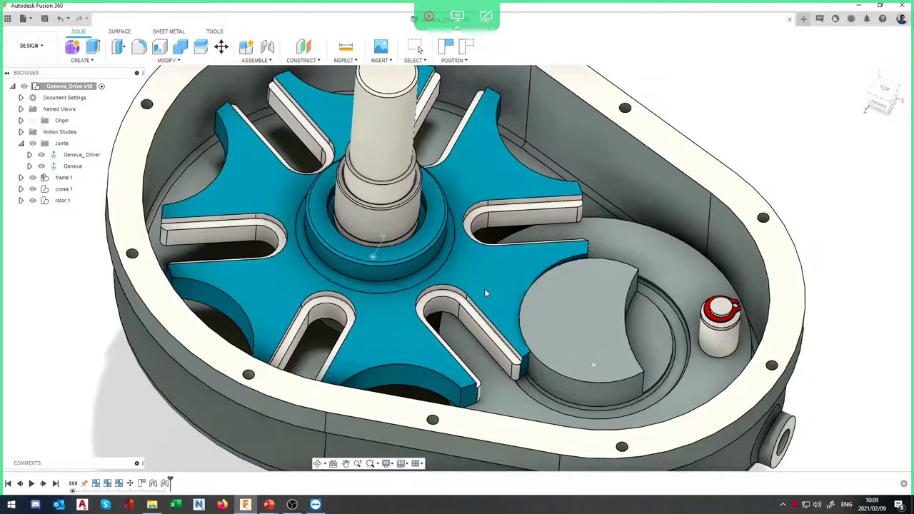
{"action": "left_click", "coordinate": [254, 60]}
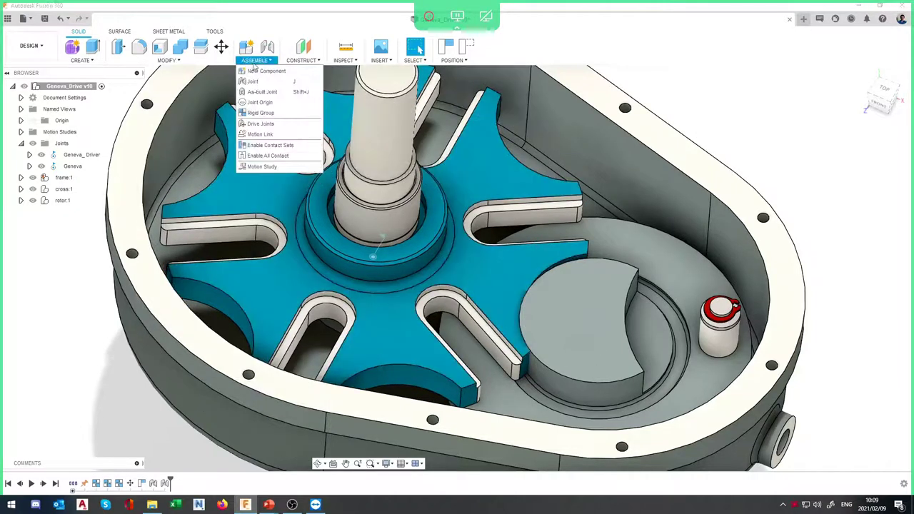
Enable contact sets, select ContactSet4, and drag the rotor so its red pin indexes the wheel
{"action": "left_click", "coordinate": [279, 146]}
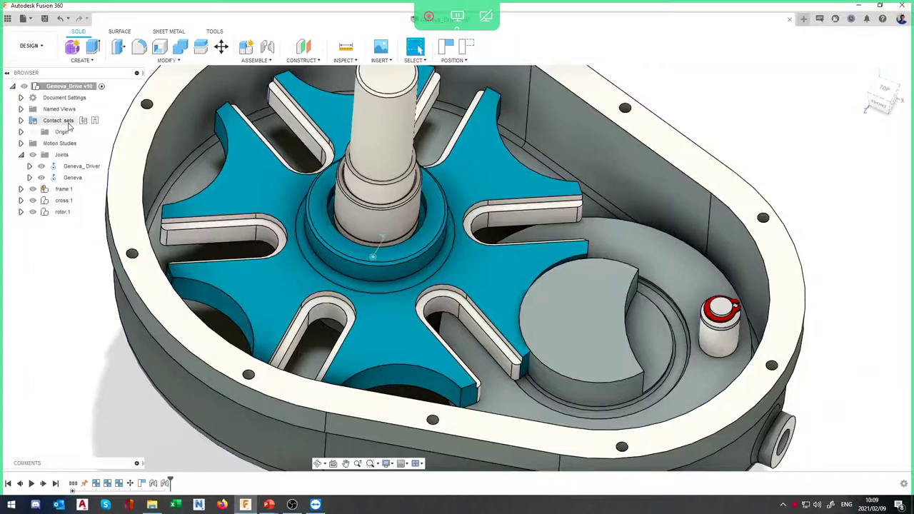
{"action": "middle_click_drag", "start_coordinate": [457, 300], "coordinate": [562, 322], "text": "shift"}
{"action": "left_click_drag", "start_coordinate": [562, 321], "coordinate": [552, 241]}
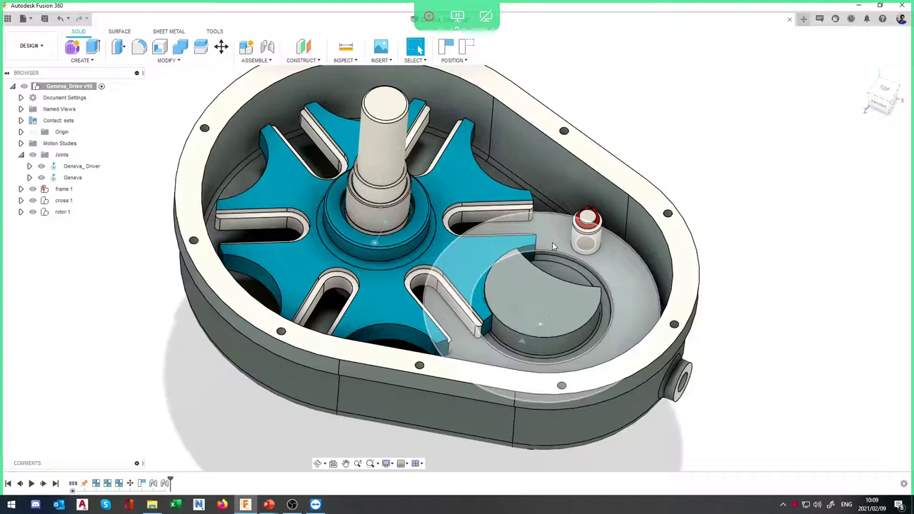
{"action": "left_click", "coordinate": [20, 120]}
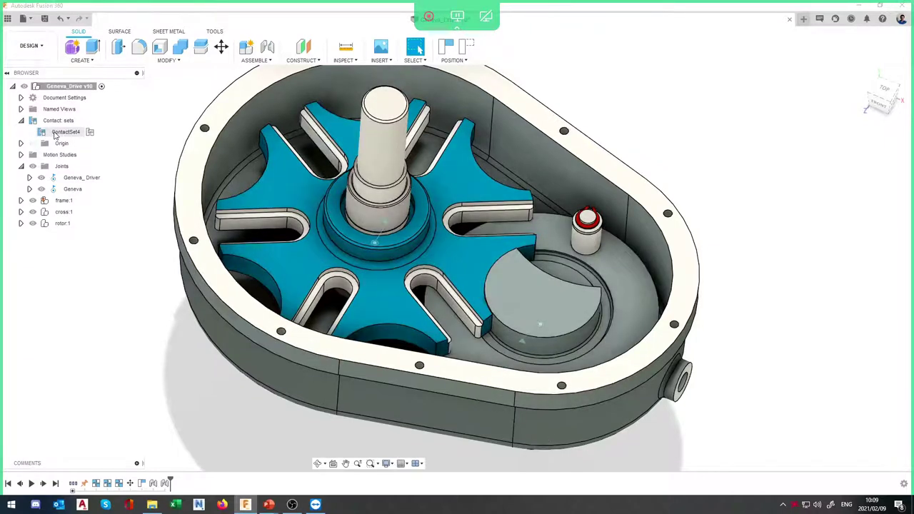
{"action": "left_click", "coordinate": [55, 133]}
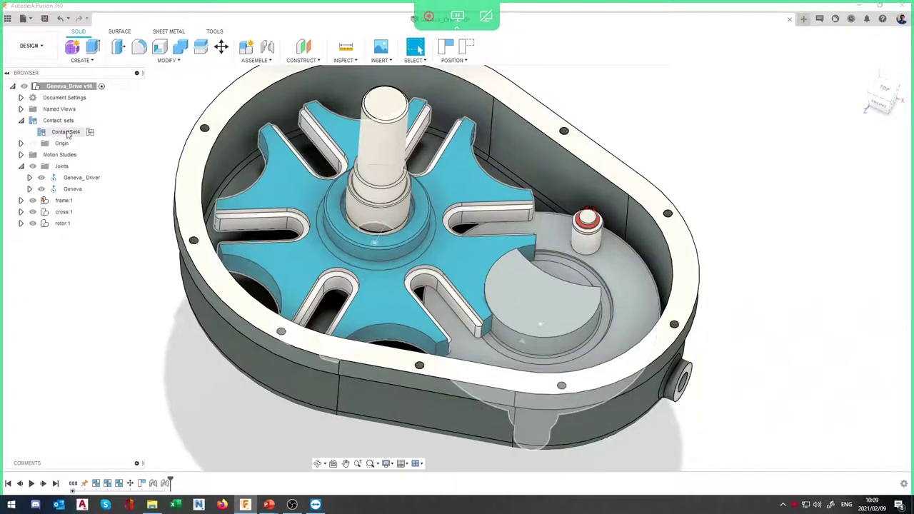
{"action": "left_click_drag", "start_coordinate": [524, 335], "coordinate": [467, 301]}
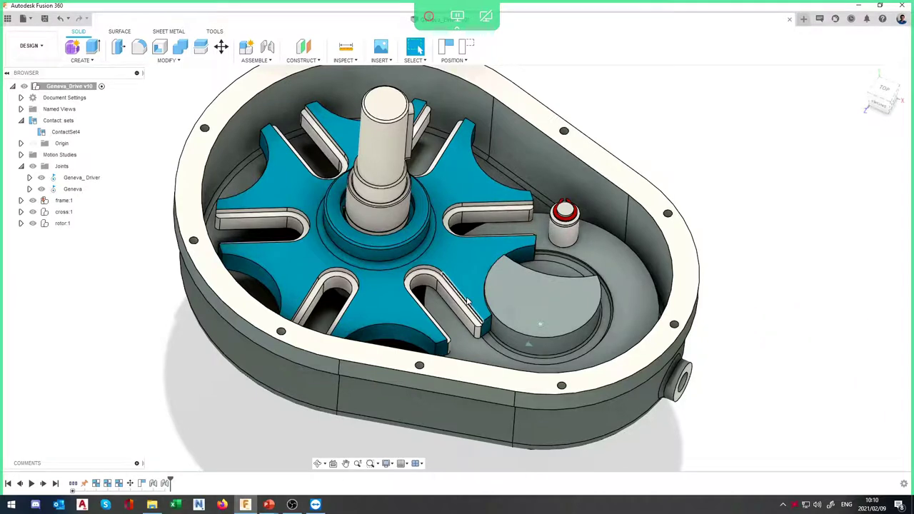
Rock the rotor so the red pin indexes the Geneva cross, then select ContactSet4
{"action": "left_click_drag", "start_coordinate": [468, 301], "coordinate": [507, 316]}
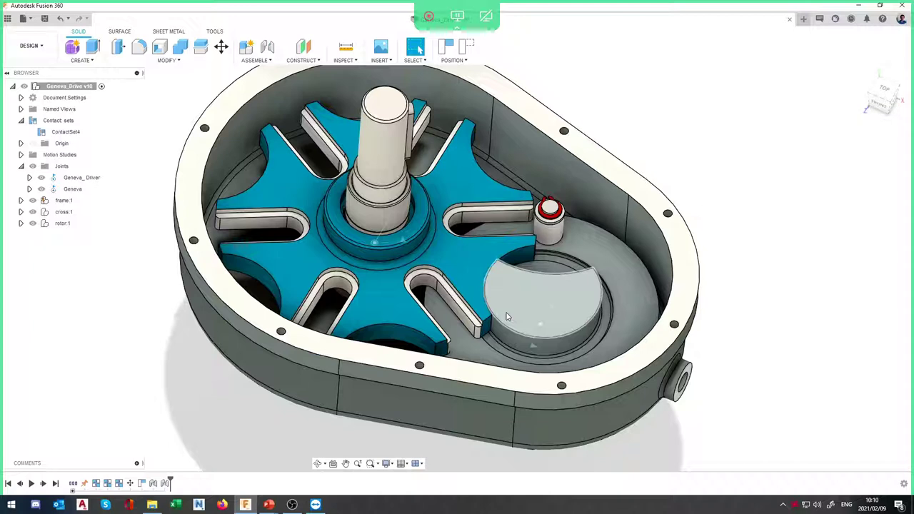
{"action": "left_click_drag", "start_coordinate": [518, 309], "coordinate": [545, 314]}
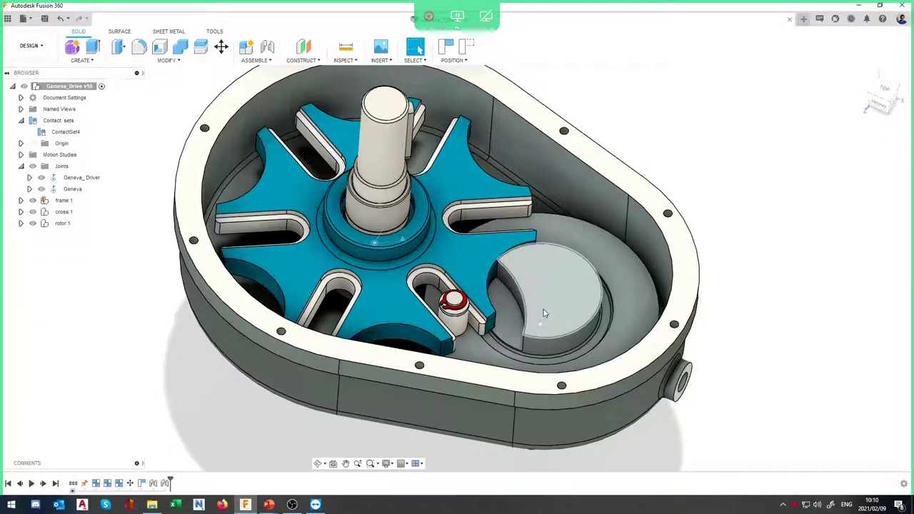
{"action": "left_click_drag", "start_coordinate": [544, 309], "coordinate": [517, 287]}
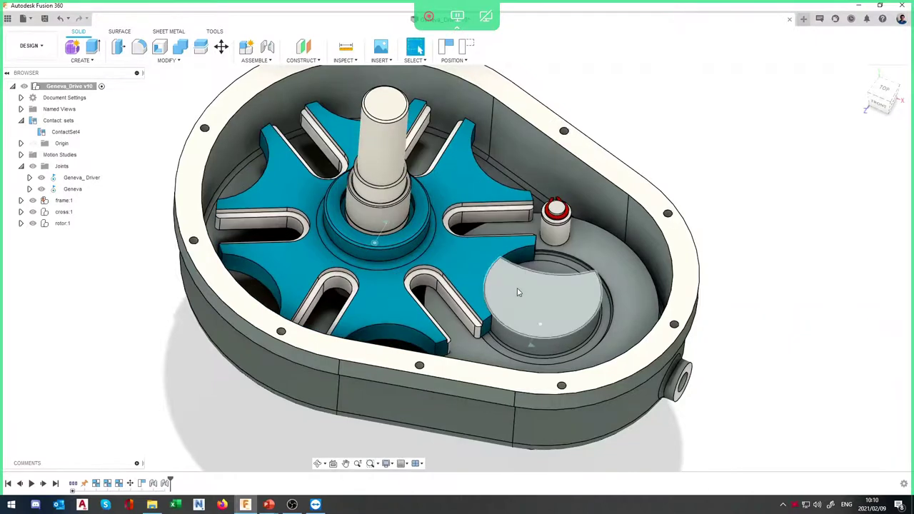
{"action": "left_click_drag", "start_coordinate": [517, 288], "coordinate": [518, 306]}
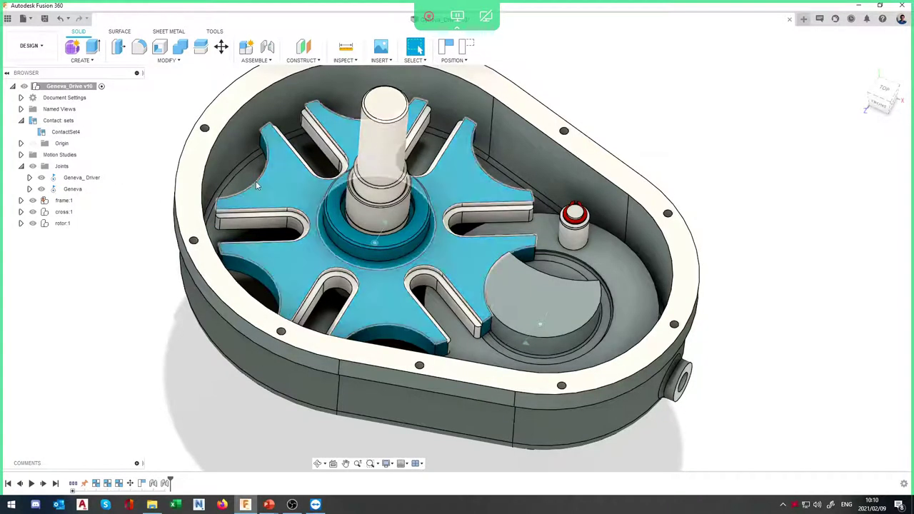
{"action": "left_click", "coordinate": [63, 132]}
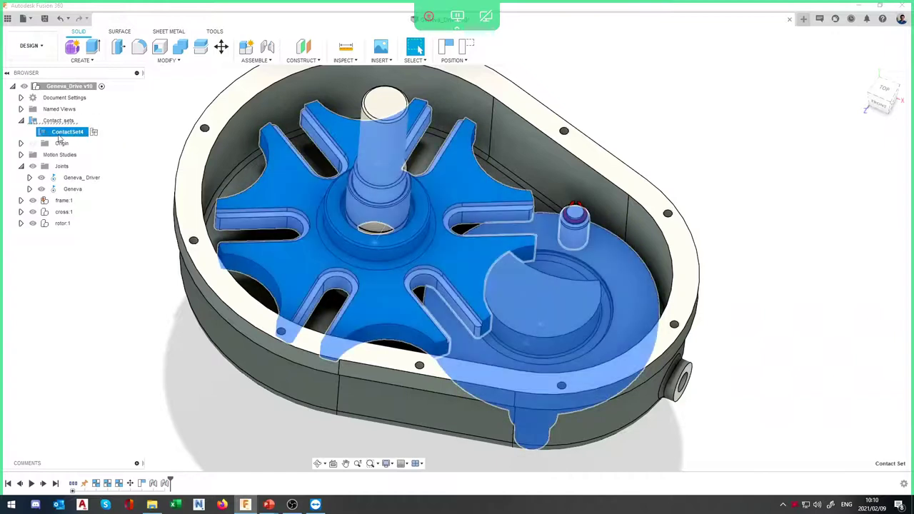
Delete ContactSet4 and disable contact sets for the assembly
{"action": "right_click", "coordinate": [63, 134]}
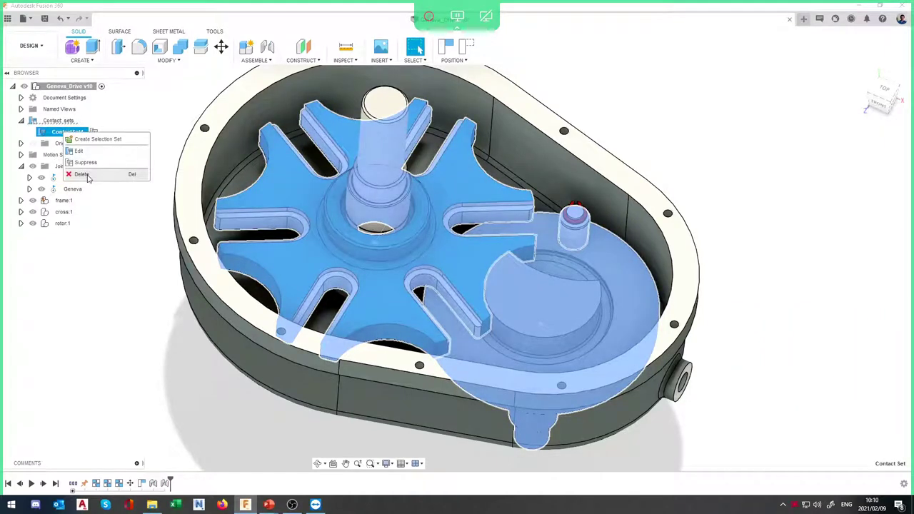
{"action": "left_click", "coordinate": [87, 177]}
{"action": "right_click", "coordinate": [71, 120]}
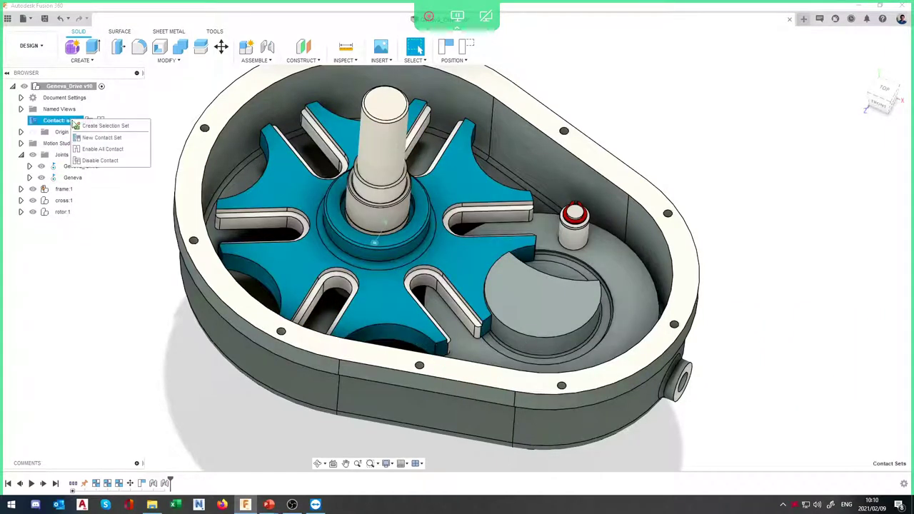
{"action": "left_click", "coordinate": [98, 158]}
Re-enable contact sets from the Assemble menu and start a new contact set
{"action": "left_click", "coordinate": [256, 60]}
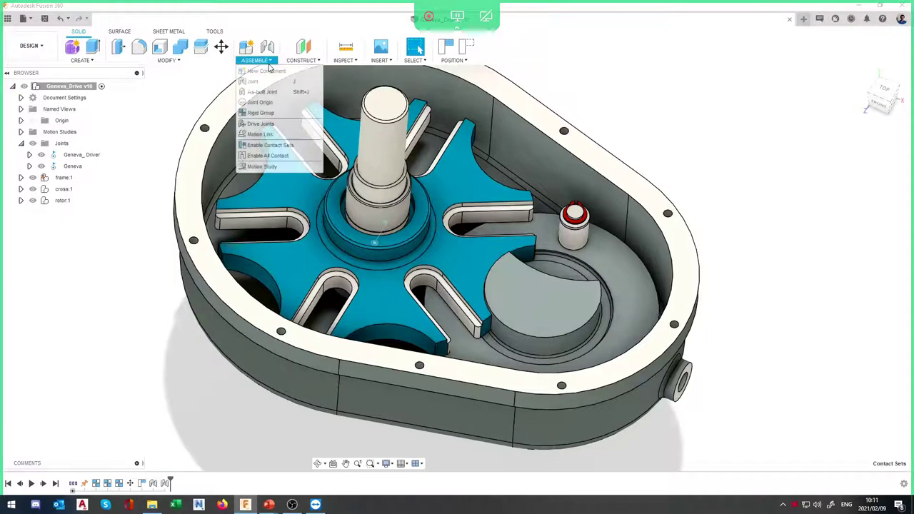
{"action": "left_click", "coordinate": [275, 146]}
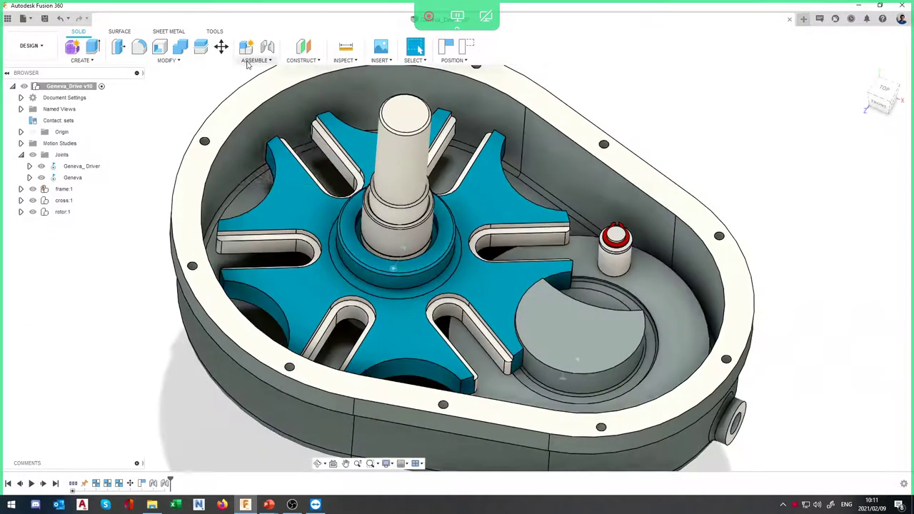
{"action": "left_click", "coordinate": [255, 60]}
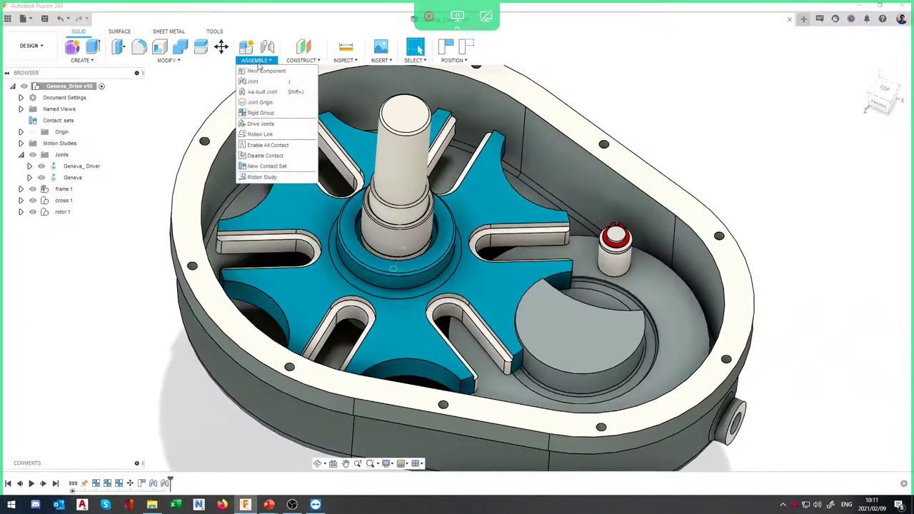
{"action": "left_click", "coordinate": [277, 169]}
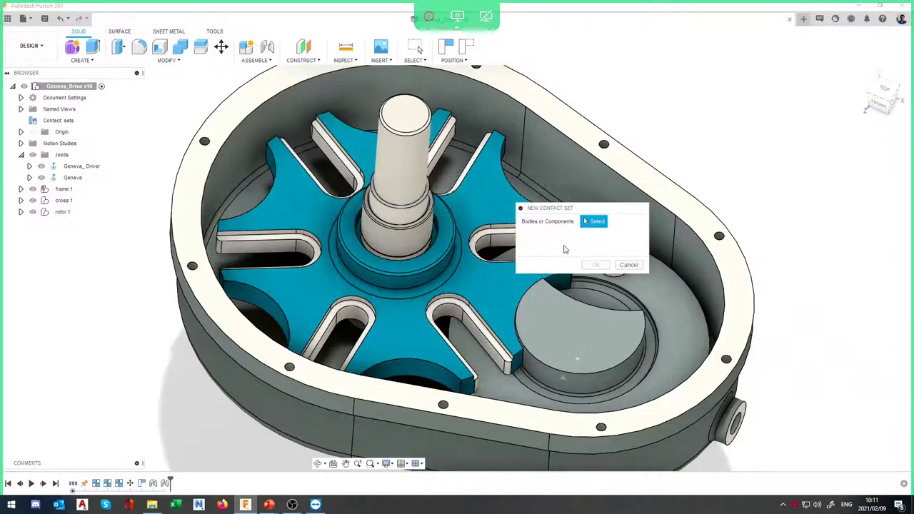
Add the rotor, a second body and the Geneva cross, then confirm ContactSet5
{"action": "left_click_drag", "start_coordinate": [550, 208], "coordinate": [641, 92]}
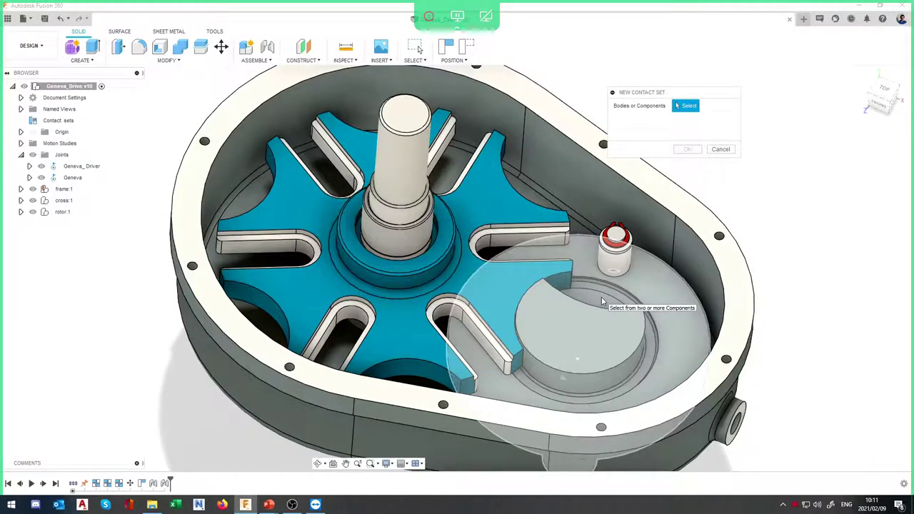
{"action": "left_click", "coordinate": [602, 302]}
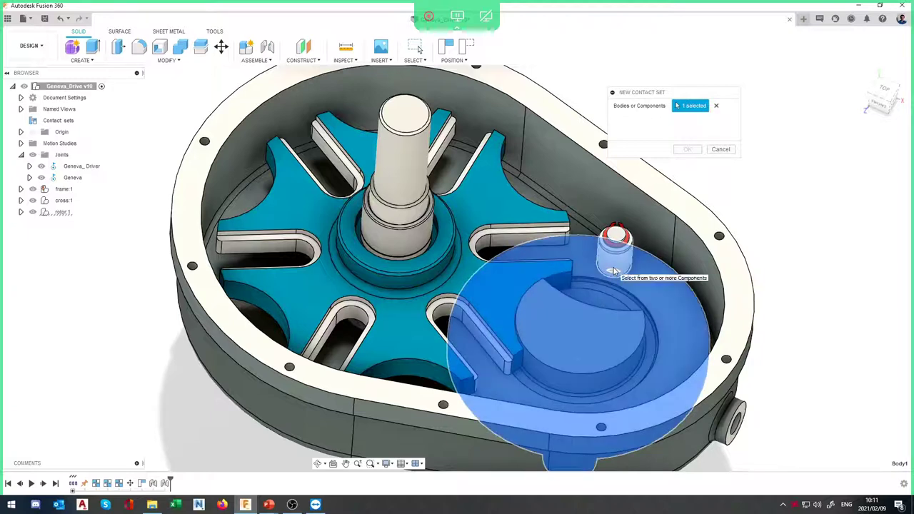
{"action": "left_click", "coordinate": [580, 265]}
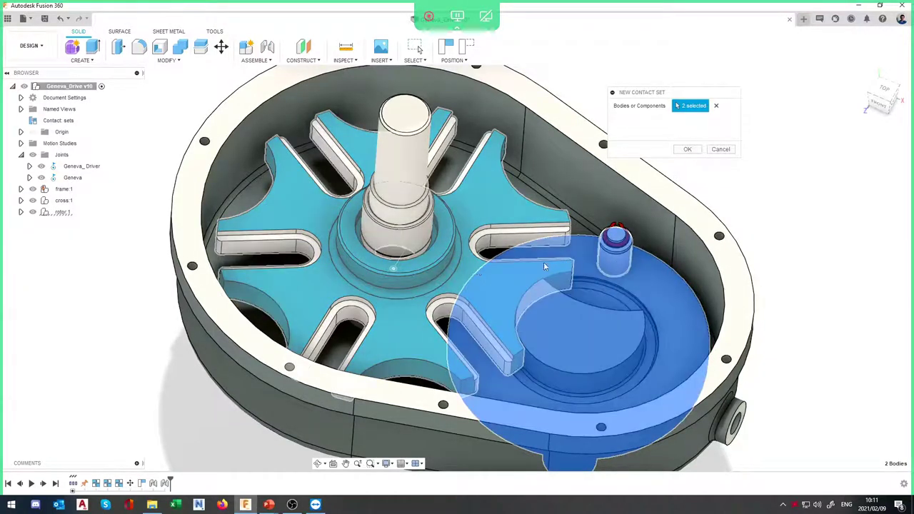
{"action": "left_click", "coordinate": [464, 277]}
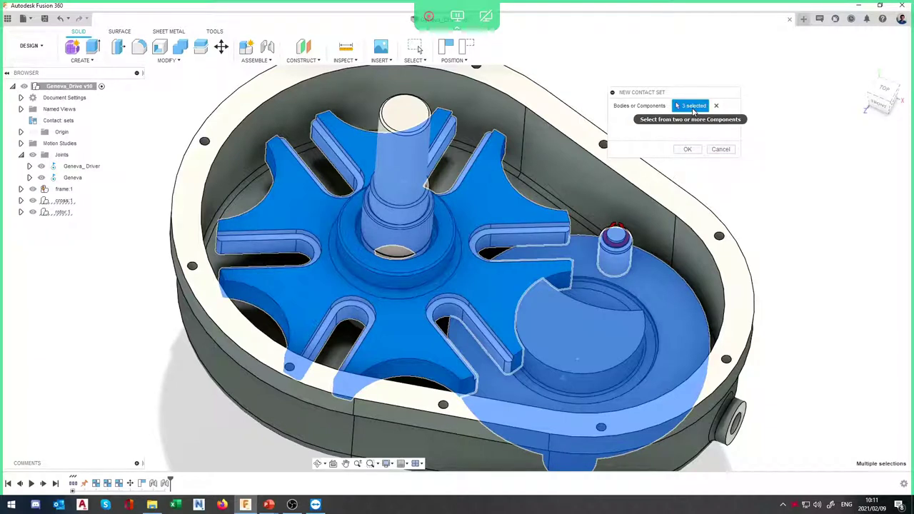
{"action": "left_click", "coordinate": [688, 149]}
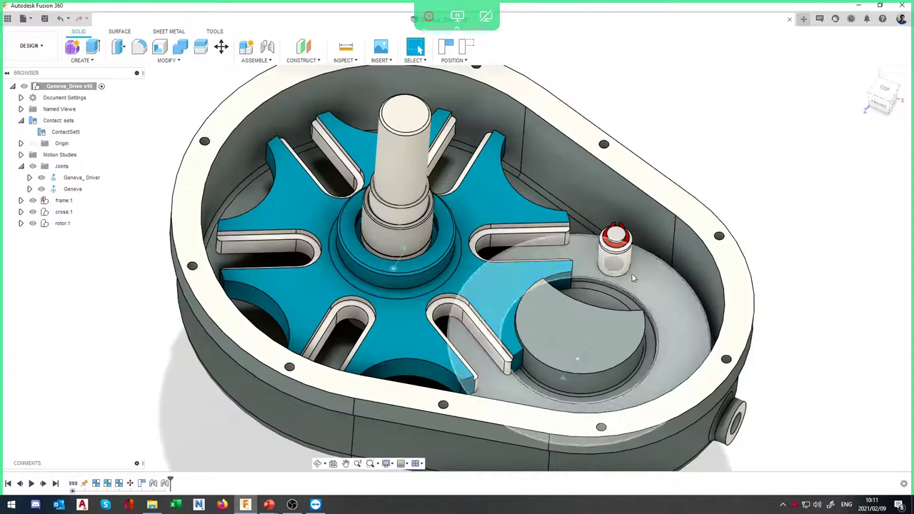
Turn the rotor to test the new contact, then select ContactSet5 in the browser
{"action": "mouse_move", "coordinate": [613, 273]}
{"action": "left_mouse_down"}
{"action": "mouse_move", "coordinate": [558, 266]}
{"action": "mouse_move", "coordinate": [508, 286]}
{"action": "mouse_move", "coordinate": [493, 307]}
{"action": "mouse_move", "coordinate": [613, 264]}
{"action": "mouse_move", "coordinate": [525, 273]}
{"action": "mouse_move", "coordinate": [561, 257]}
{"action": "mouse_move", "coordinate": [607, 263]}
{"action": "left_mouse_up"}
{"action": "left_click", "coordinate": [67, 133]}
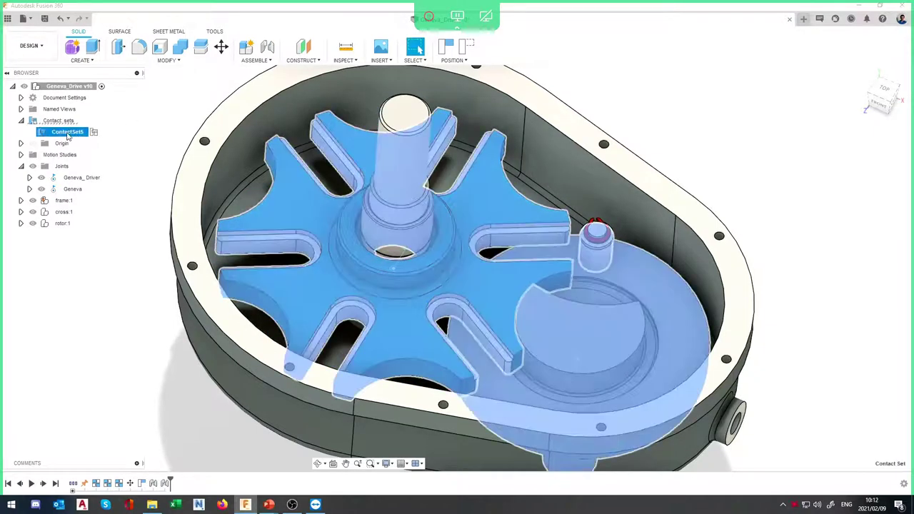
{"action": "left_click", "coordinate": [20, 121]}
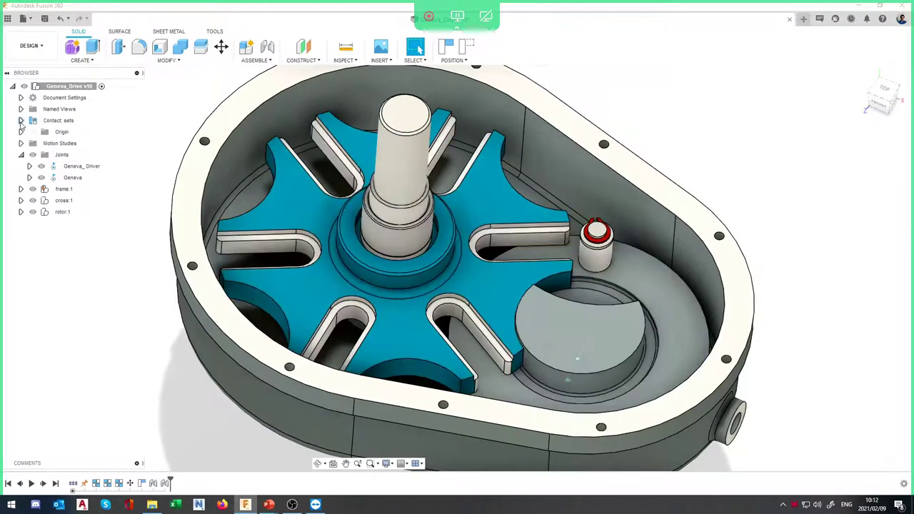
{"action": "left_click", "coordinate": [21, 121]}
{"action": "left_click", "coordinate": [21, 120]}
{"action": "left_click", "coordinate": [20, 121]}
{"action": "left_click", "coordinate": [21, 121]}
Toggle ContactSet5 from its context menu and turn the rotor again to check contact
{"action": "right_click", "coordinate": [57, 134]}
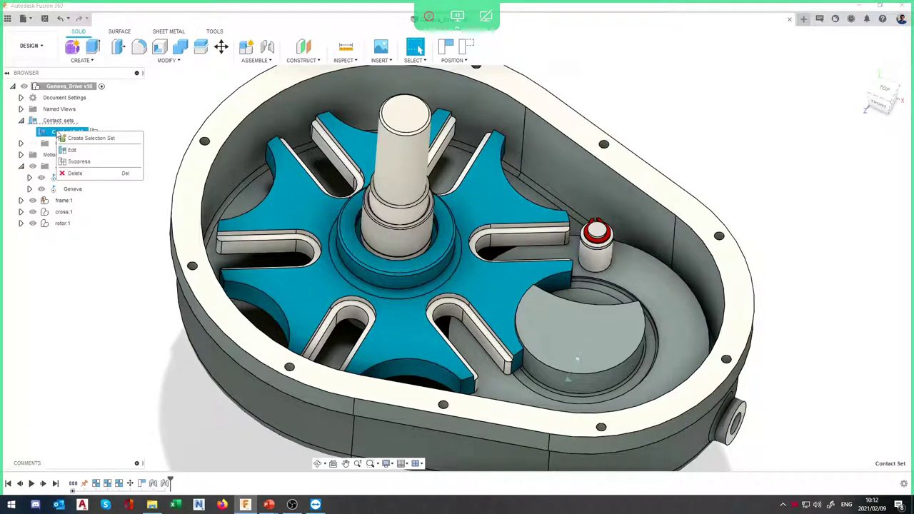
{"action": "left_click", "coordinate": [91, 164]}
{"action": "left_click_drag", "start_coordinate": [566, 265], "coordinate": [604, 254]}
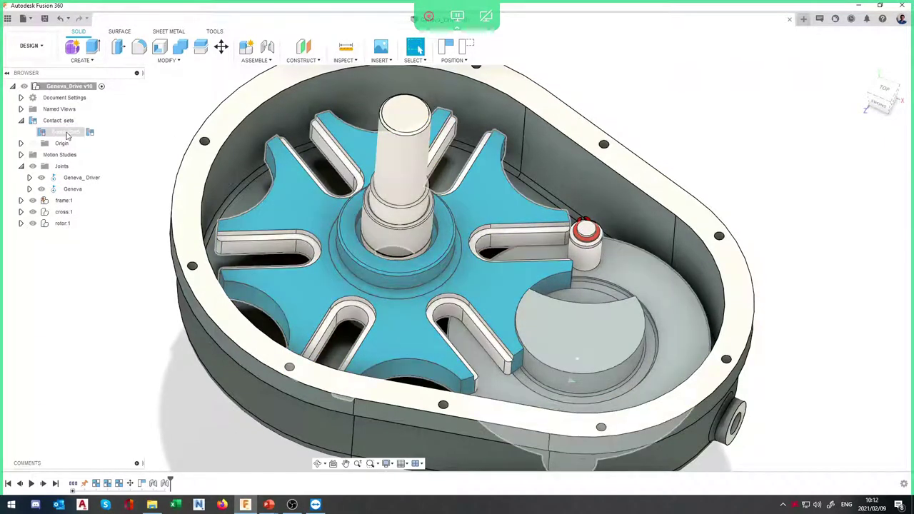
{"action": "right_click", "coordinate": [67, 134]}
{"action": "left_click", "coordinate": [93, 163]}
{"action": "left_click_drag", "start_coordinate": [613, 259], "coordinate": [569, 386]}
Orbit to a lower angle and select the Geneva_Driver joint in the browser
{"action": "middle_click_drag", "start_coordinate": [569, 387], "coordinate": [418, 48], "text": "shift"}
{"action": "left_click", "coordinate": [415, 47]}
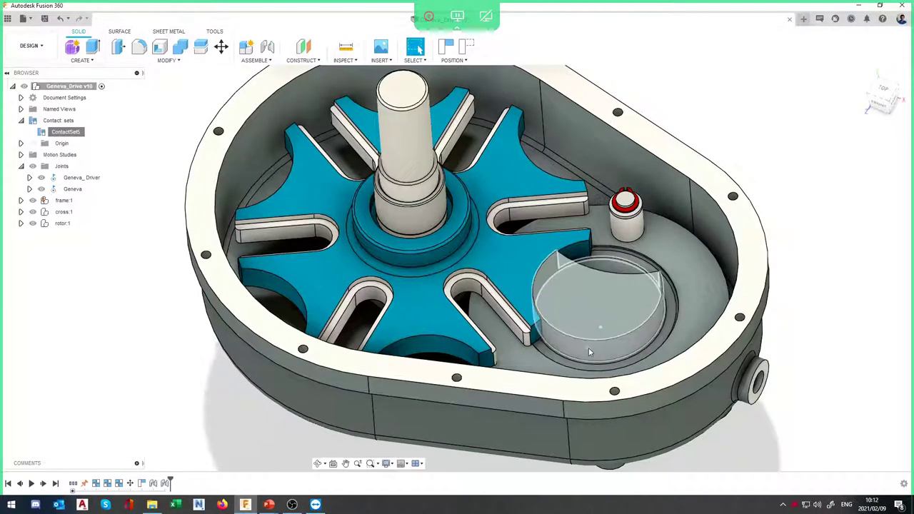
{"action": "right_click", "coordinate": [588, 349]}
{"action": "key", "text": "Escape"}
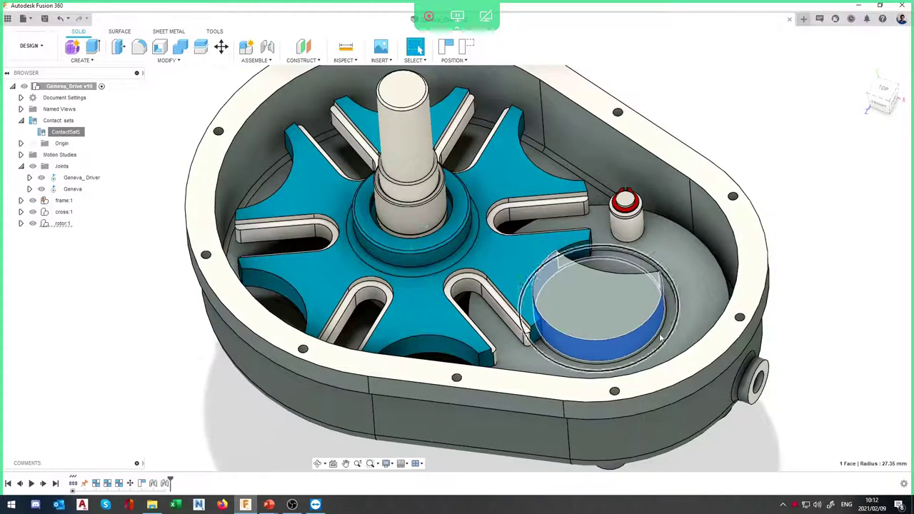
{"action": "mouse_move", "coordinate": [778, 343]}
{"action": "middle_mouse_down", "text": "shift"}
{"action": "mouse_move", "coordinate": [779, 358]}
{"action": "mouse_move", "coordinate": [769, 358]}
{"action": "middle_mouse_up", "text": "shift"}
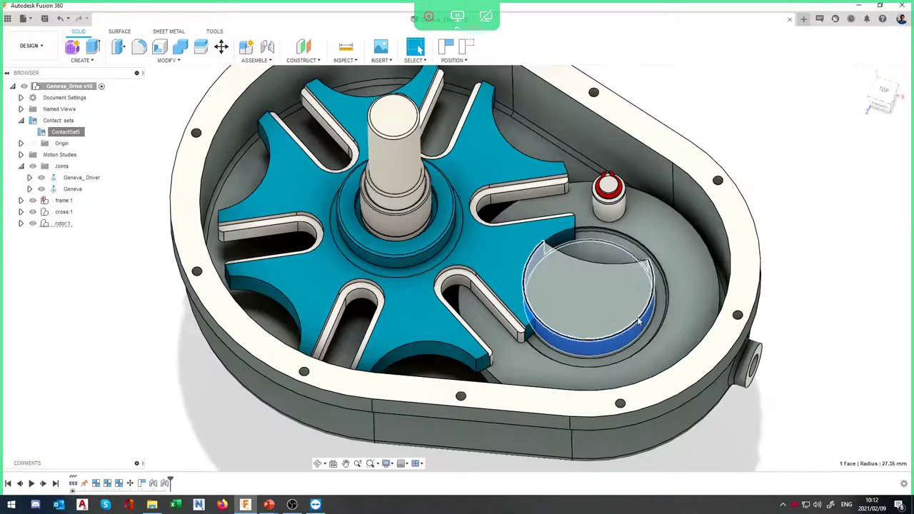
{"action": "left_click", "coordinate": [64, 179]}
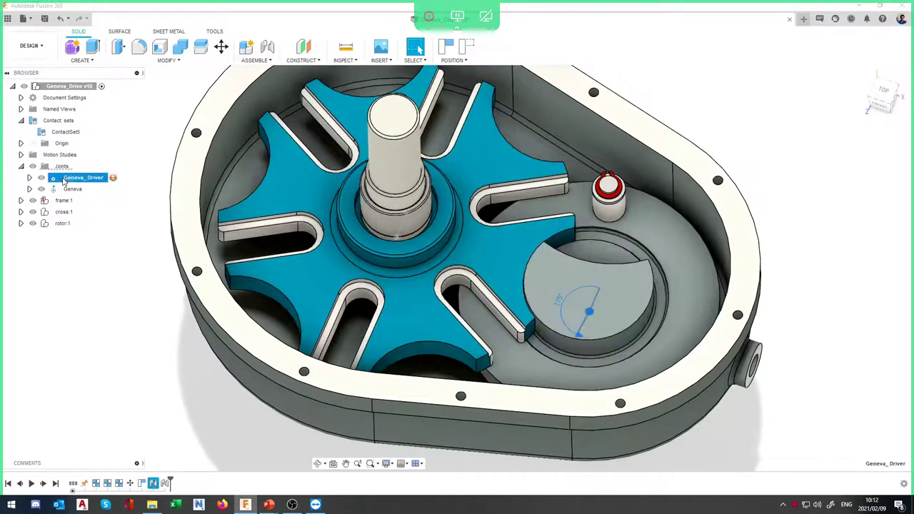
{"action": "right_click", "coordinate": [65, 180]}
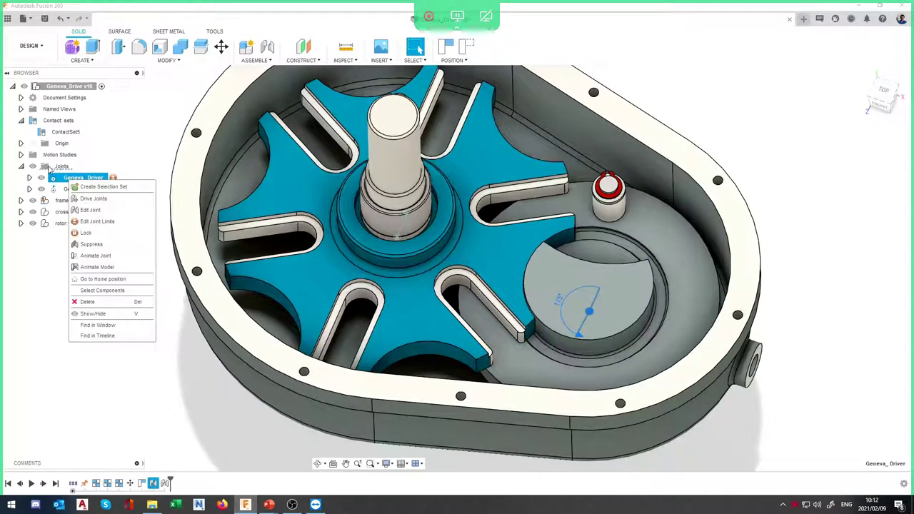
{"action": "left_click", "coordinate": [100, 199]}
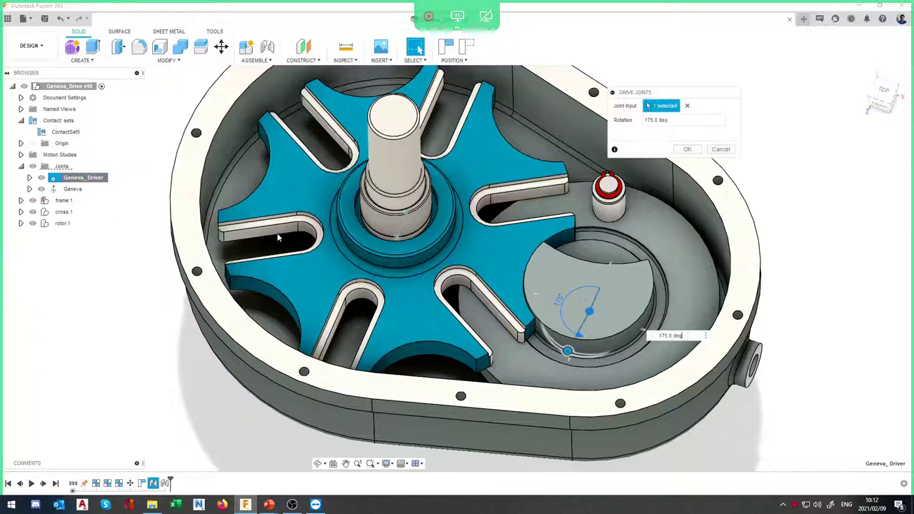
{"action": "left_click_drag", "start_coordinate": [564, 349], "coordinate": [564, 222]}
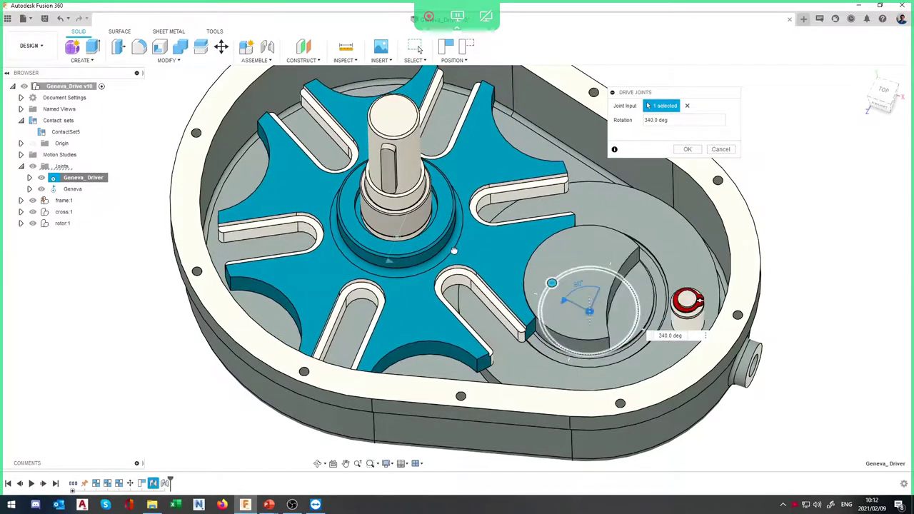
{"action": "left_click_drag", "start_coordinate": [544, 330], "coordinate": [610, 340]}
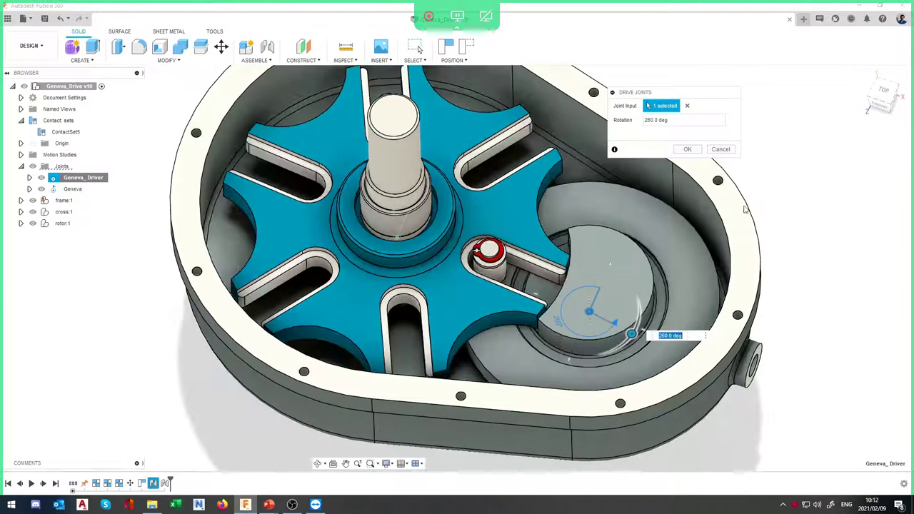
{"action": "left_click", "coordinate": [690, 147]}
{"action": "middle_click_drag", "start_coordinate": [142, 255], "coordinate": [150, 233], "text": "shift"}
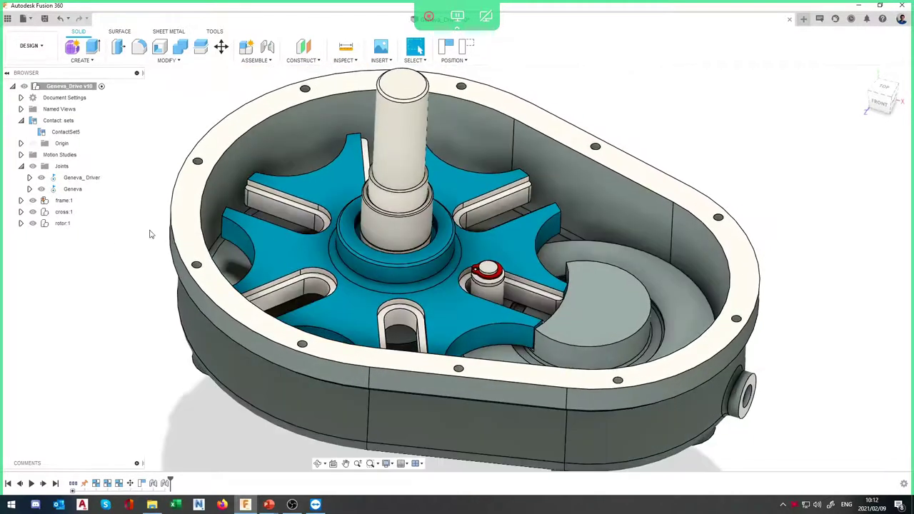
{"action": "right_click", "coordinate": [82, 183]}
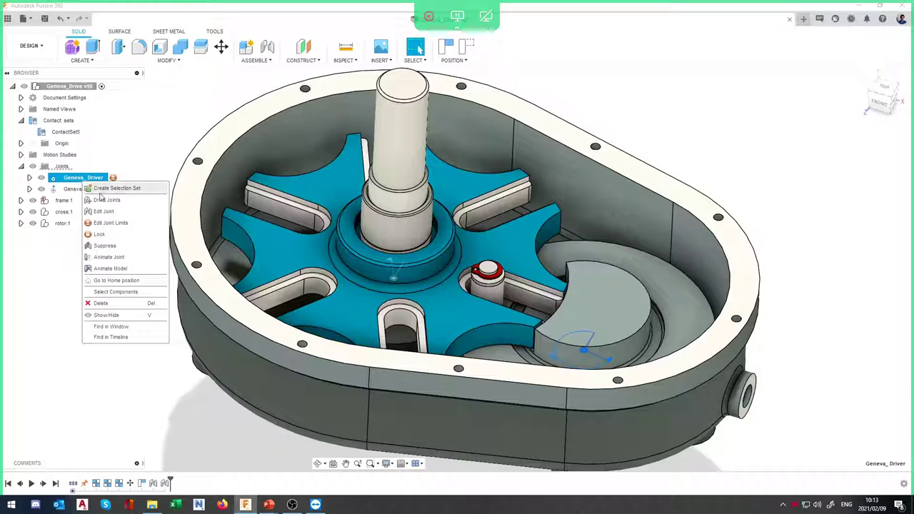
Run Animate Joint and Animate Model on Geneva_Driver, then return to the Driving Joints slide
{"action": "left_click", "coordinate": [114, 258]}
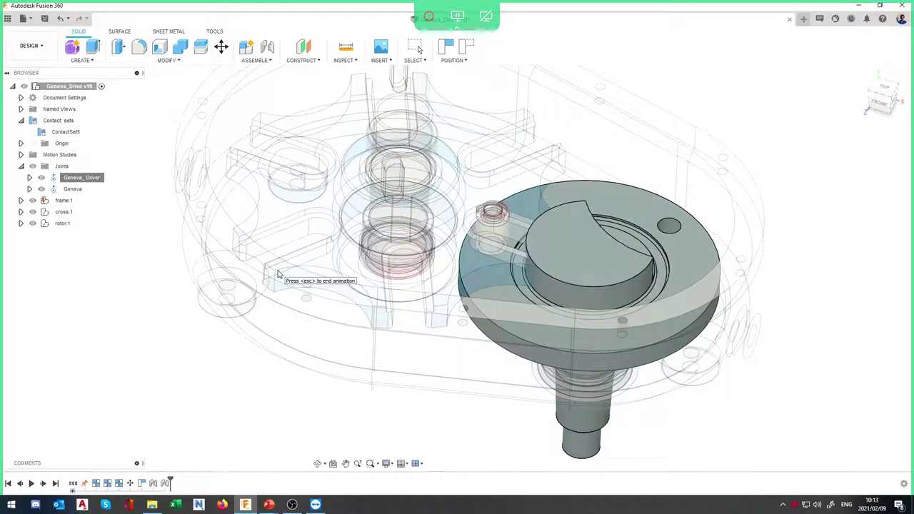
{"action": "key", "text": "Escape"}
{"action": "right_click", "coordinate": [62, 183]}
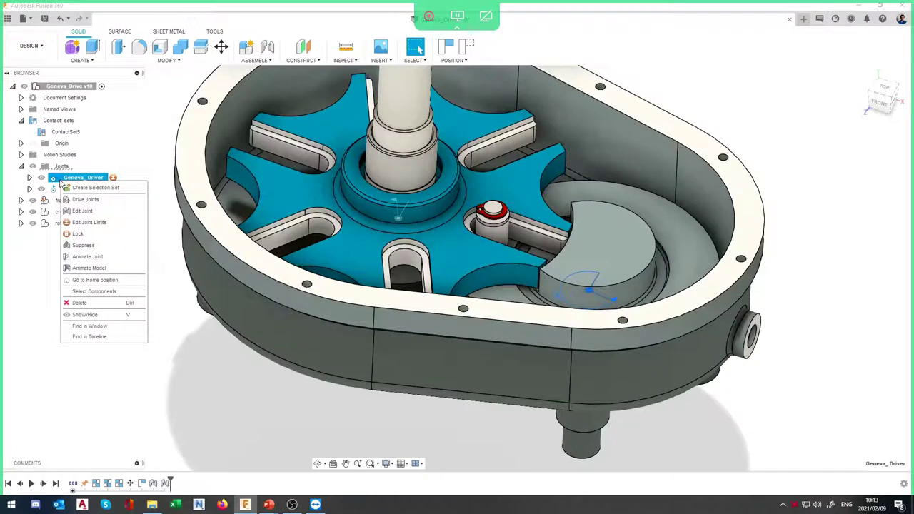
{"action": "left_click", "coordinate": [113, 269]}
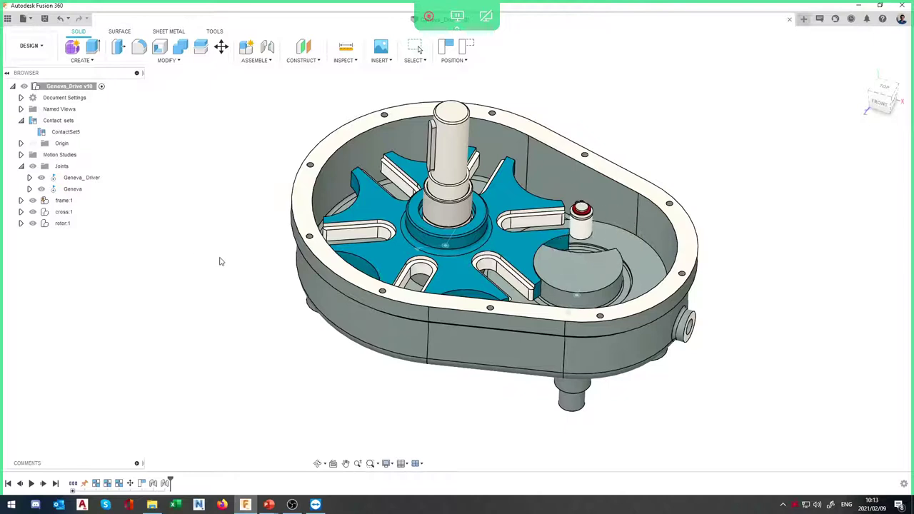
{"action": "key", "text": "Escape"}
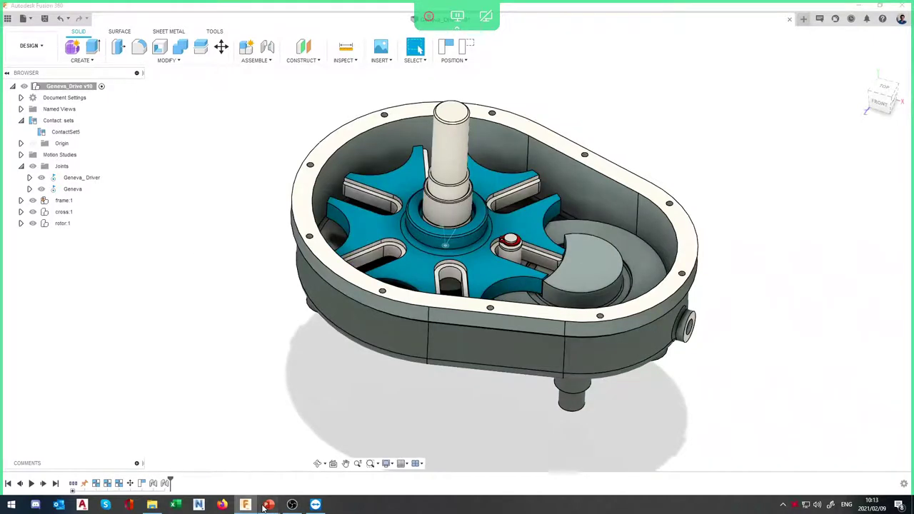
{"action": "left_click", "coordinate": [275, 468]}
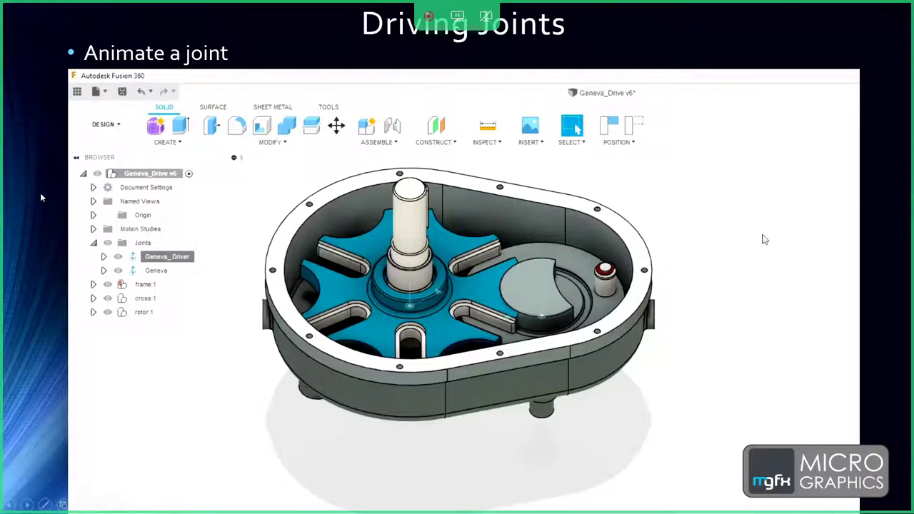
Show the Contact Sets slide and play its demo clip
{"action": "left_click", "coordinate": [24, 189]}
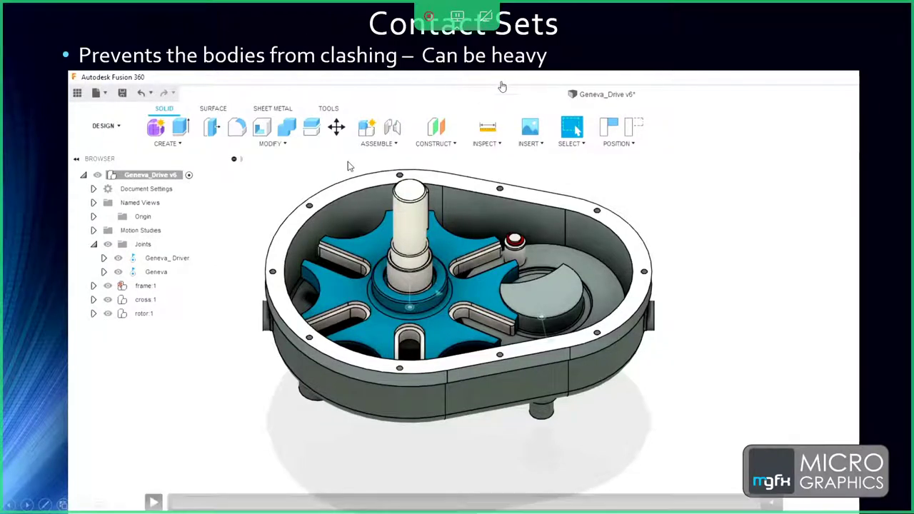
{"action": "left_click", "coordinate": [160, 500]}
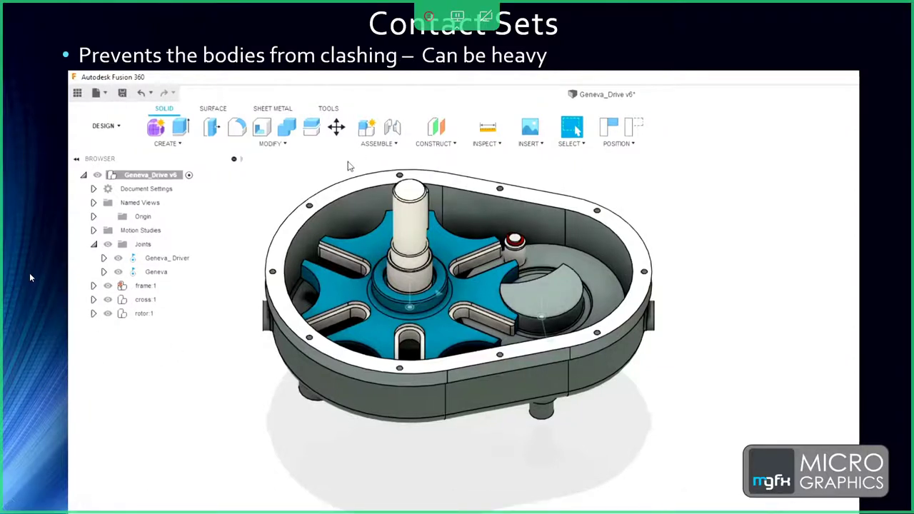
{"action": "key", "text": "Right"}
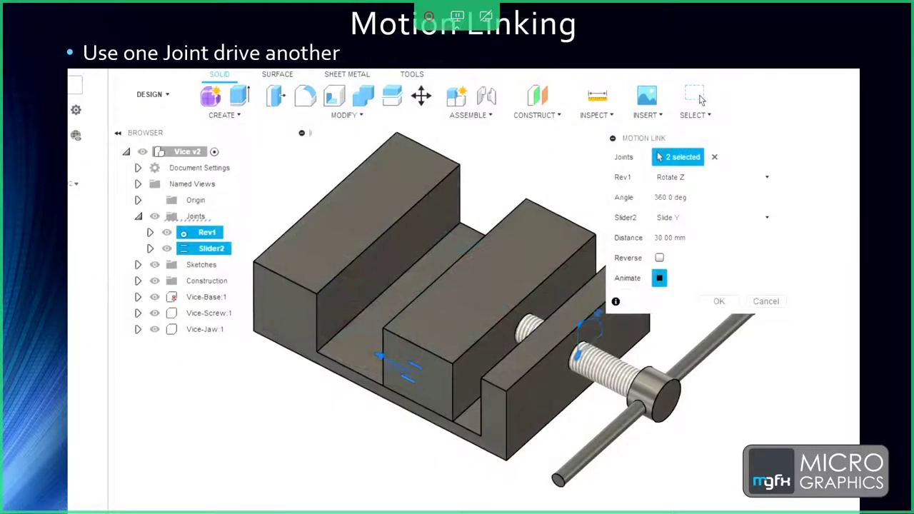
{"action": "key", "text": "Left"}
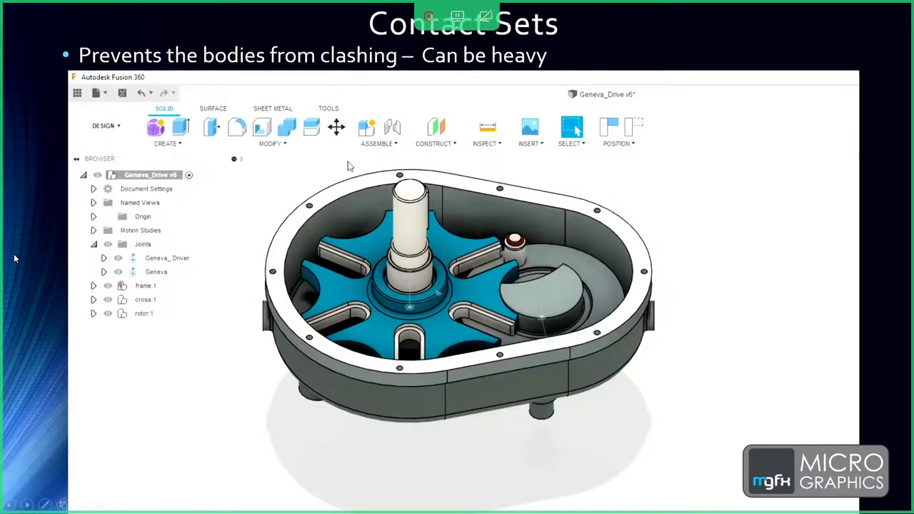
Play the vice clip on the Motion Linking slide several times, then return to Fusion 360
{"action": "key", "text": "Right"}
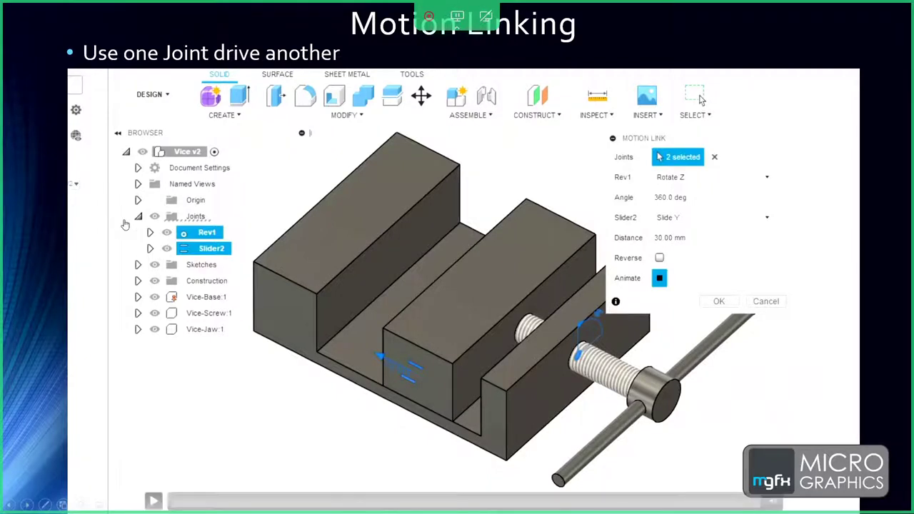
{"action": "left_click", "coordinate": [153, 502]}
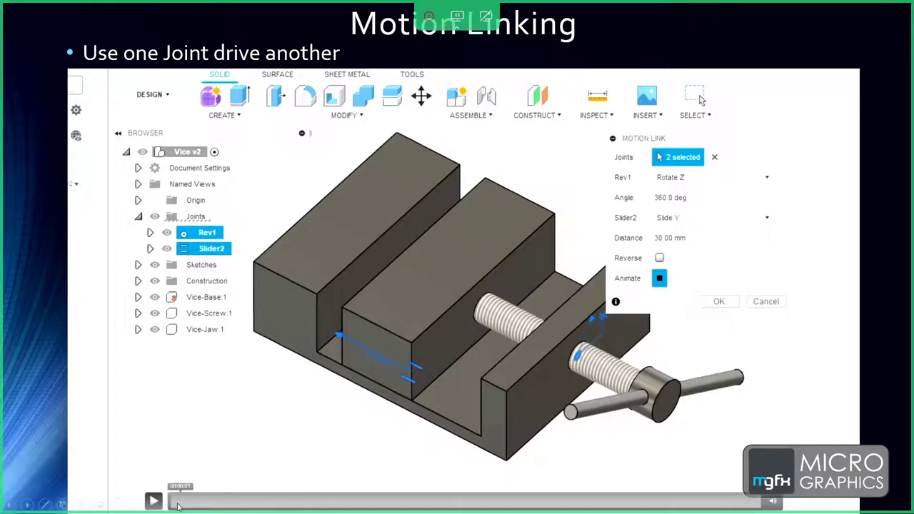
{"action": "left_click", "coordinate": [154, 501]}
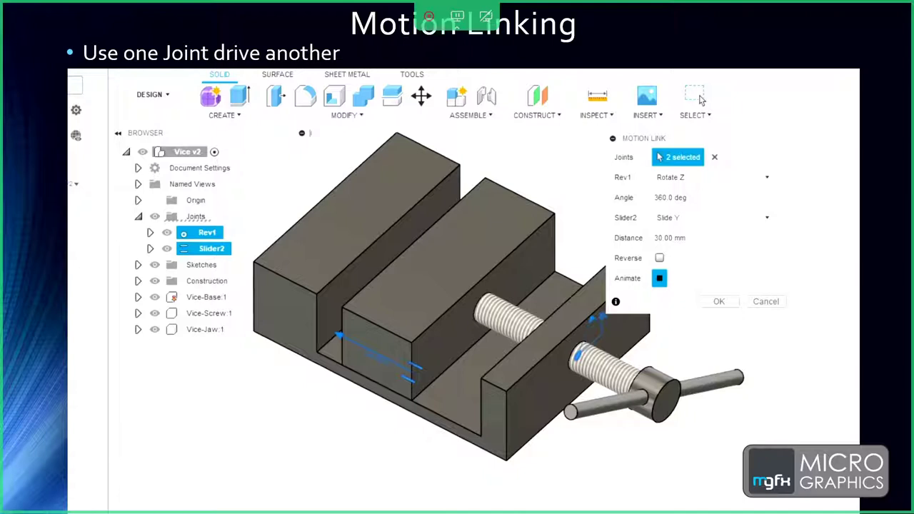
{"action": "left_click", "coordinate": [198, 496]}
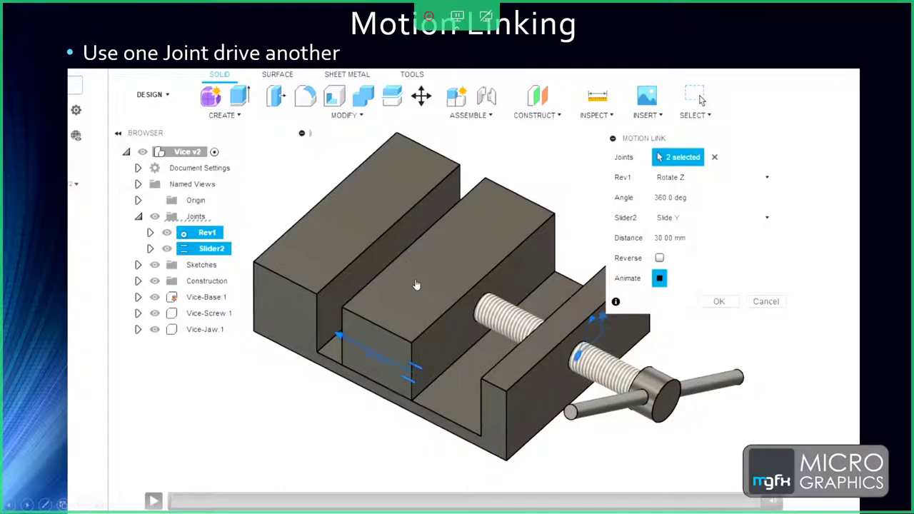
{"action": "left_click", "coordinate": [152, 502]}
{"action": "key", "text": "alt+Tab"}
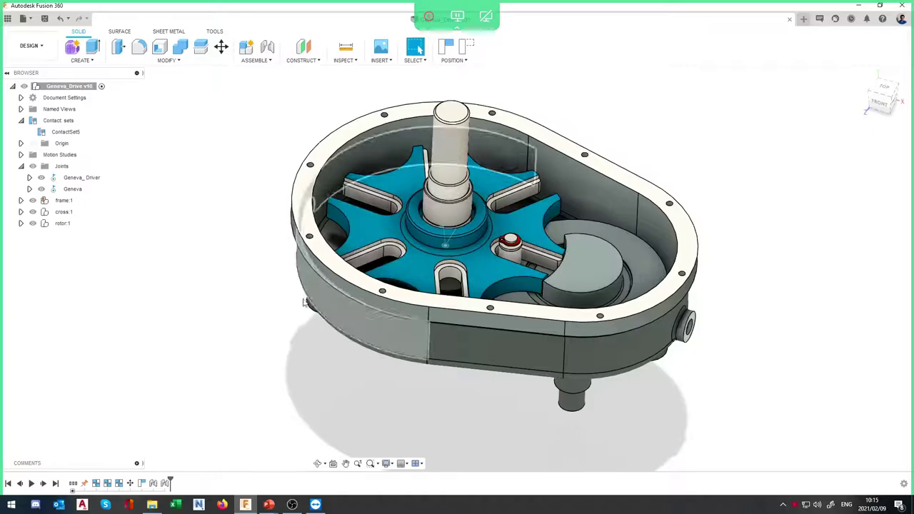
Open the Vice design from the 03 - Motion Link - Vise project folder
{"action": "left_click", "coordinate": [30, 45]}
{"action": "left_click", "coordinate": [41, 44]}
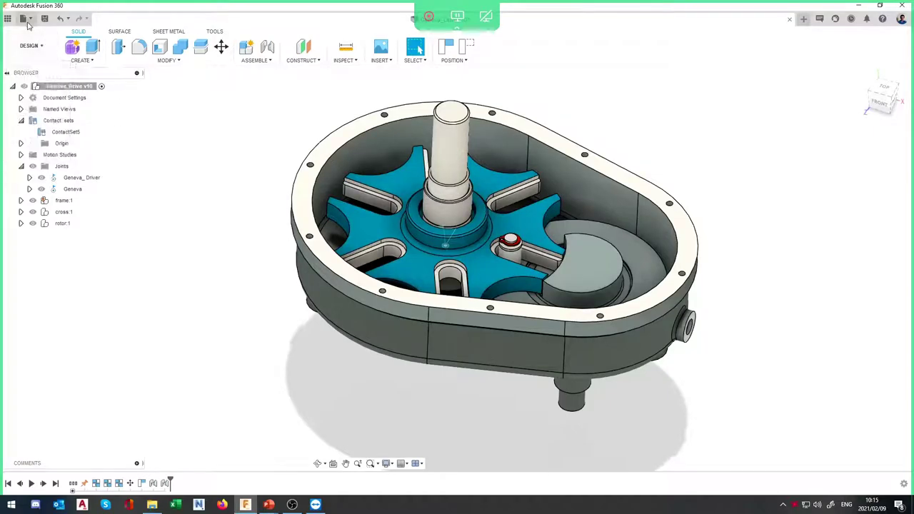
{"action": "left_click", "coordinate": [22, 19]}
{"action": "left_click", "coordinate": [7, 18]}
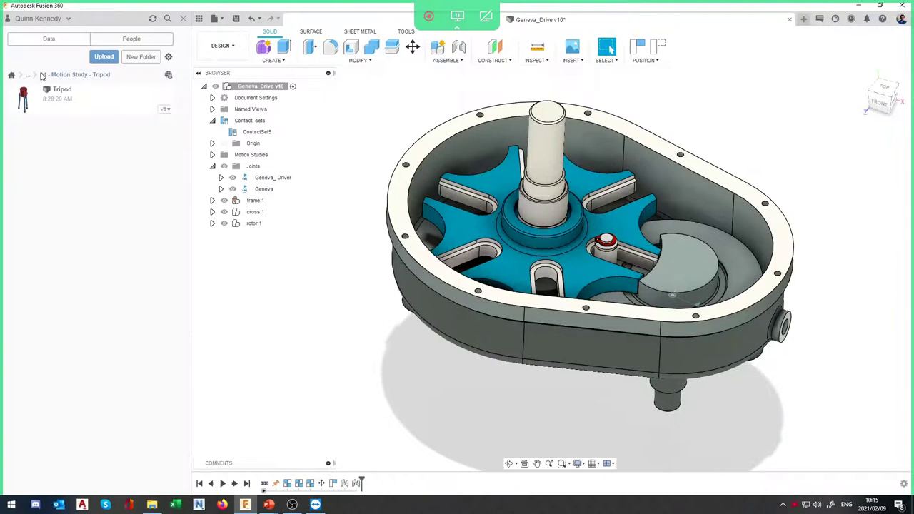
{"action": "left_click", "coordinate": [71, 85]}
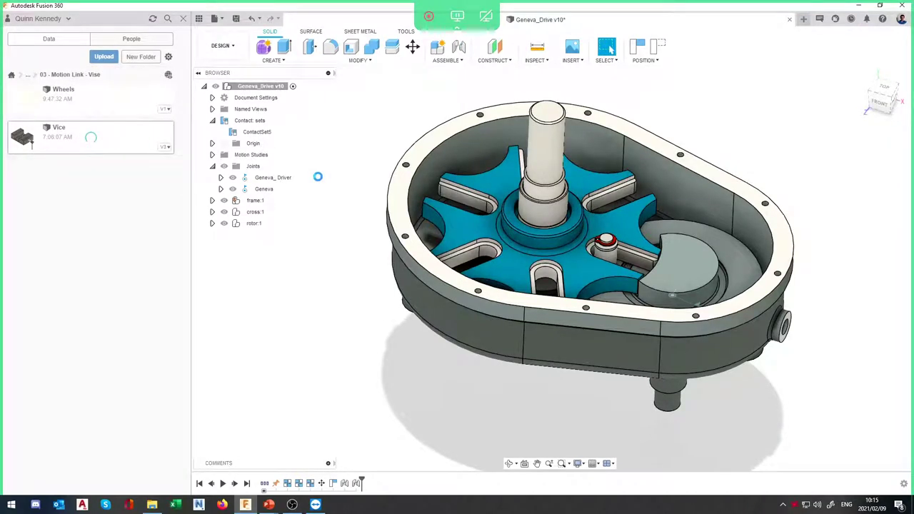
Set an isometric view and turn the vice handle to slide the jaw
{"action": "middle_click_drag", "start_coordinate": [567, 245], "coordinate": [579, 310], "text": "shift"}
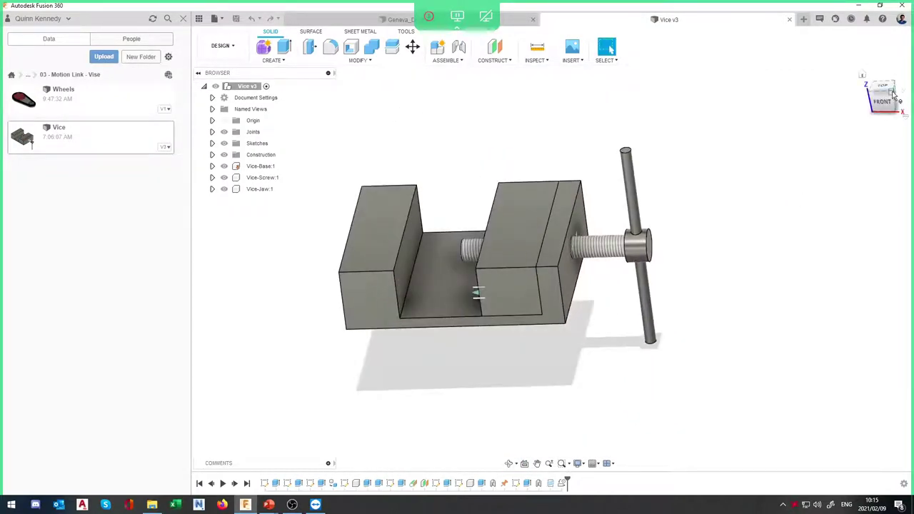
{"action": "left_click", "coordinate": [893, 95]}
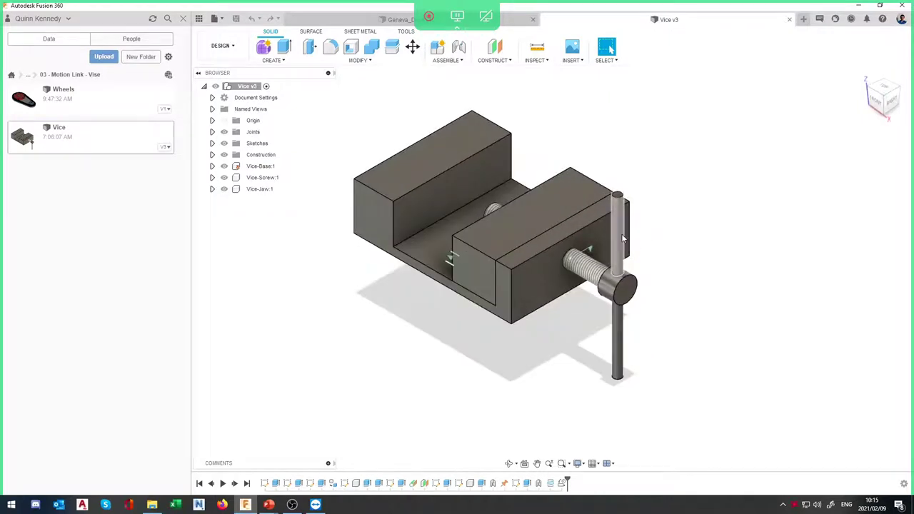
{"action": "left_click_drag", "start_coordinate": [621, 233], "coordinate": [531, 309]}
{"action": "left_click_drag", "start_coordinate": [590, 247], "coordinate": [559, 258]}
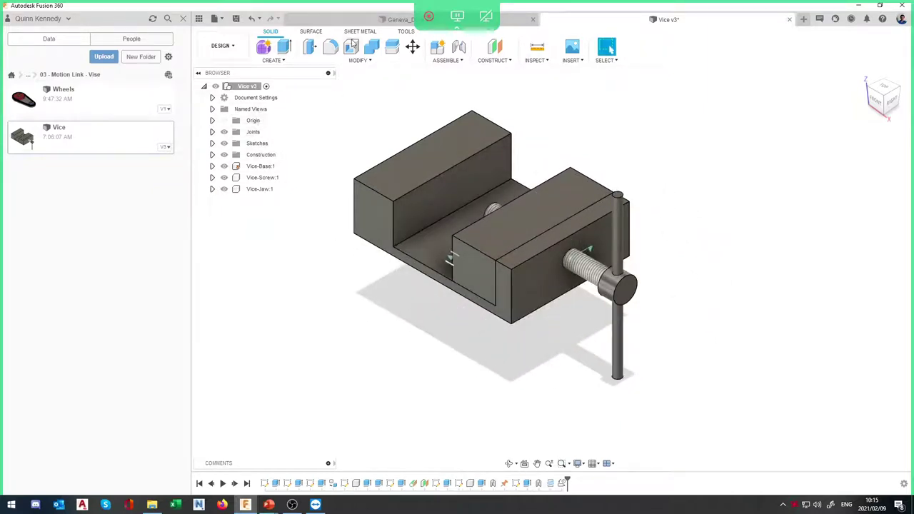
Delete the Motion Link 5 feature from the timeline and turn the handle freely
{"action": "left_click", "coordinate": [439, 61]}
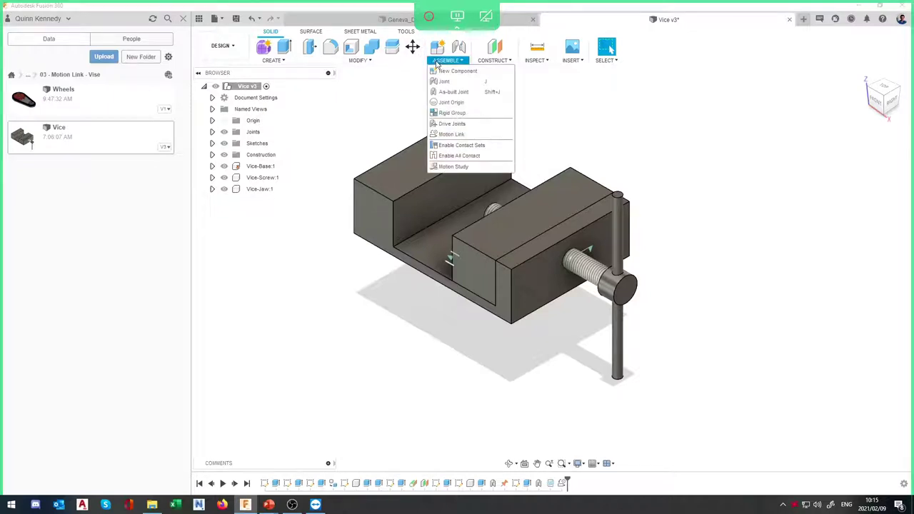
{"action": "left_click", "coordinate": [451, 134]}
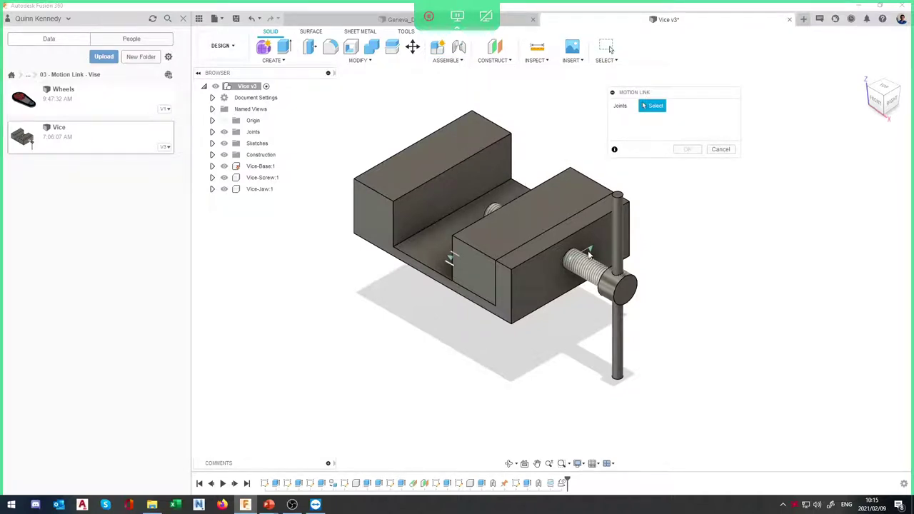
{"action": "key", "text": "Escape"}
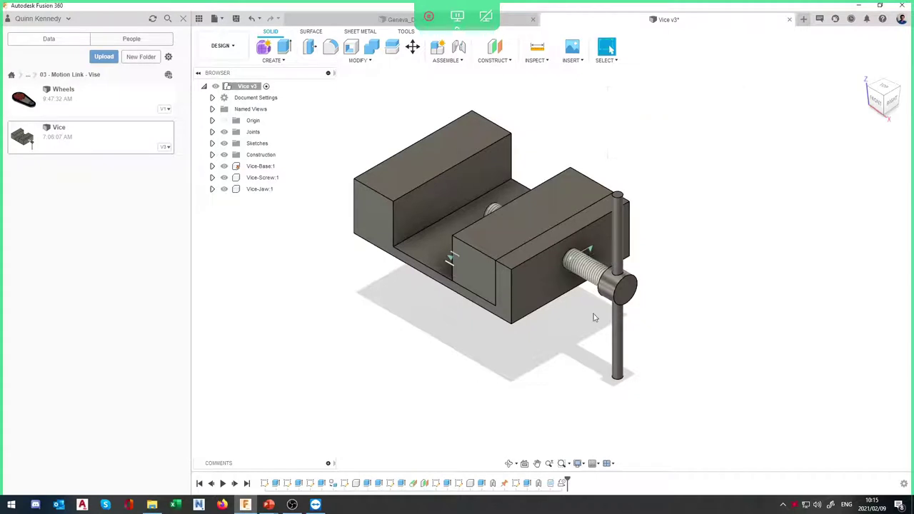
{"action": "right_click", "coordinate": [562, 483]}
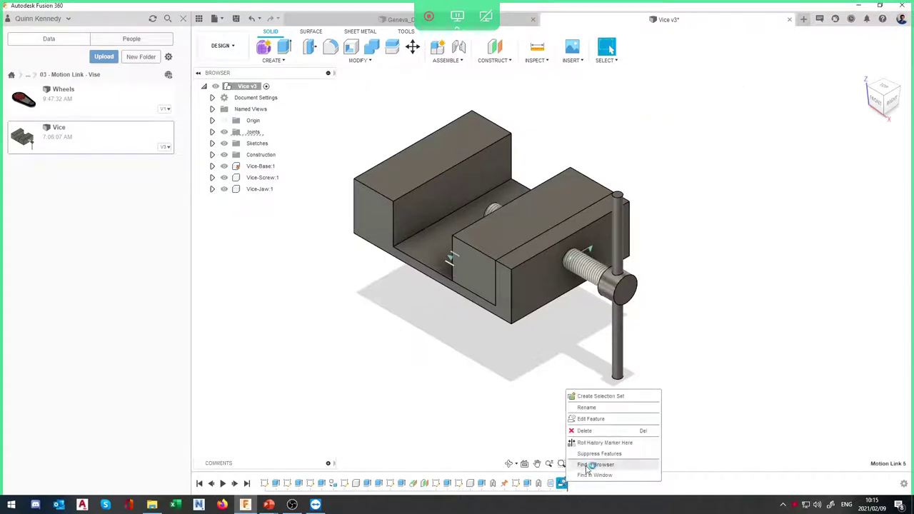
{"action": "left_click", "coordinate": [604, 432]}
{"action": "left_click_drag", "start_coordinate": [621, 237], "coordinate": [700, 264]}
Start a new Motion Link, keeping the vice in its previous position
{"action": "left_click", "coordinate": [443, 62]}
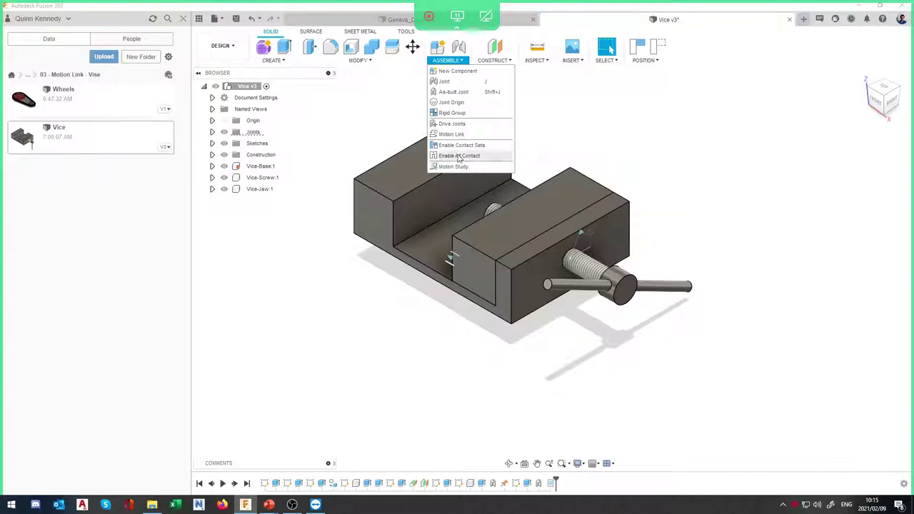
{"action": "left_click", "coordinate": [450, 134]}
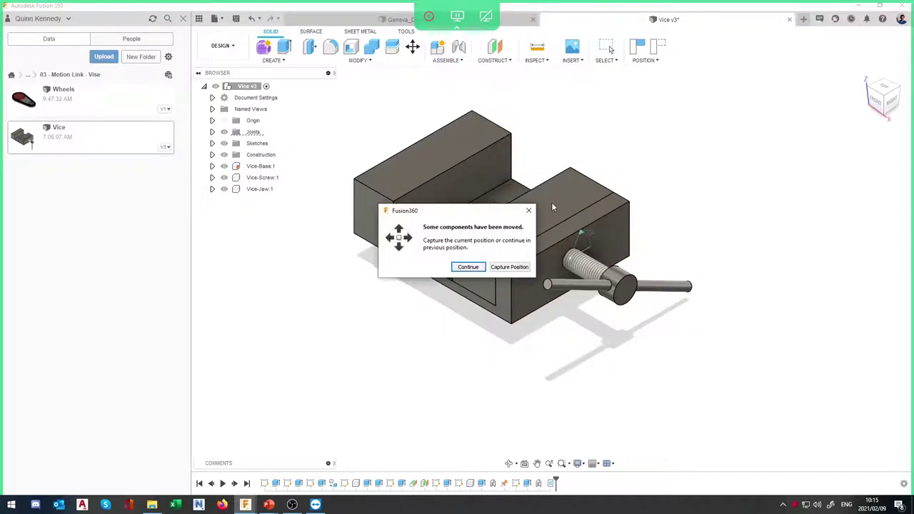
{"action": "left_click", "coordinate": [469, 267]}
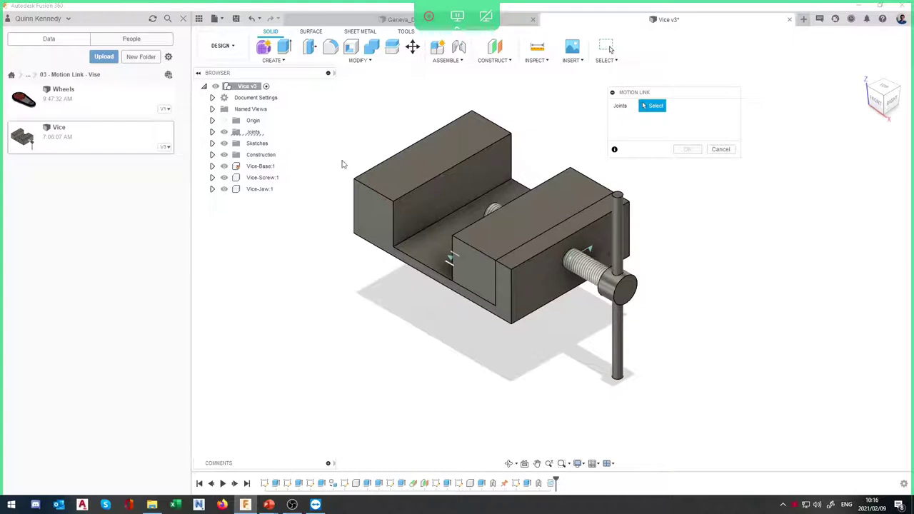
Preview a link of Rev1 (360.0 deg) with Slider2 (30.00 mm), then cancel it
{"action": "left_click", "coordinate": [212, 133]}
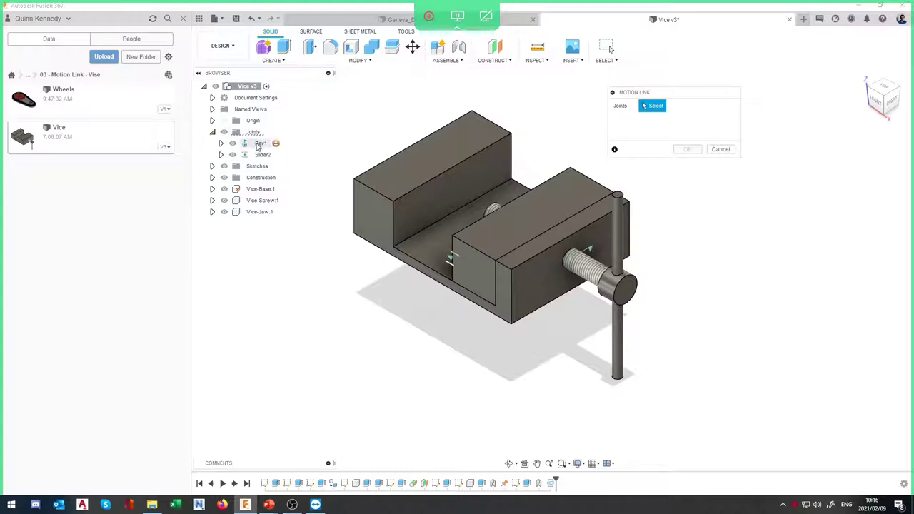
{"action": "left_click", "coordinate": [260, 145]}
{"action": "left_click", "coordinate": [261, 155]}
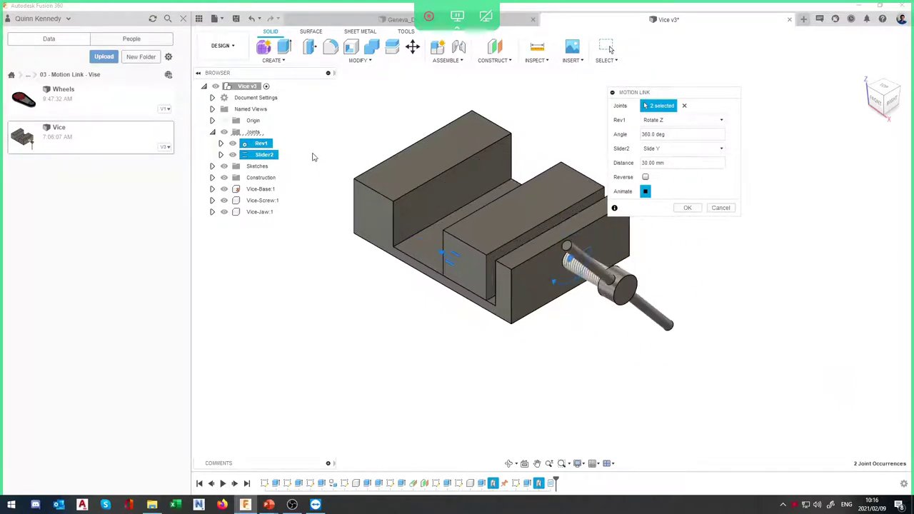
{"action": "left_click", "coordinate": [722, 207]}
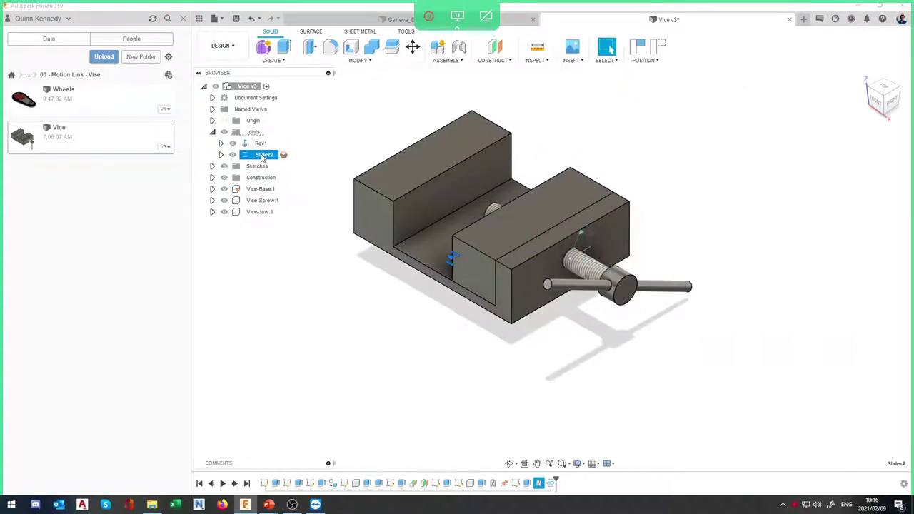
Confirm Slider2's 0 to 75 mm joint limits and slide the movable jaw toward the fixed jaw
{"action": "right_click", "coordinate": [262, 158]}
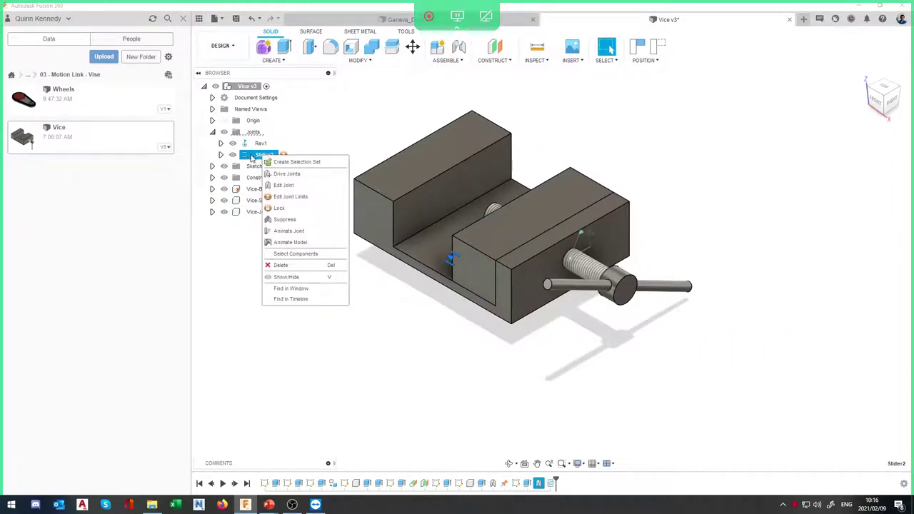
{"action": "left_click", "coordinate": [290, 200]}
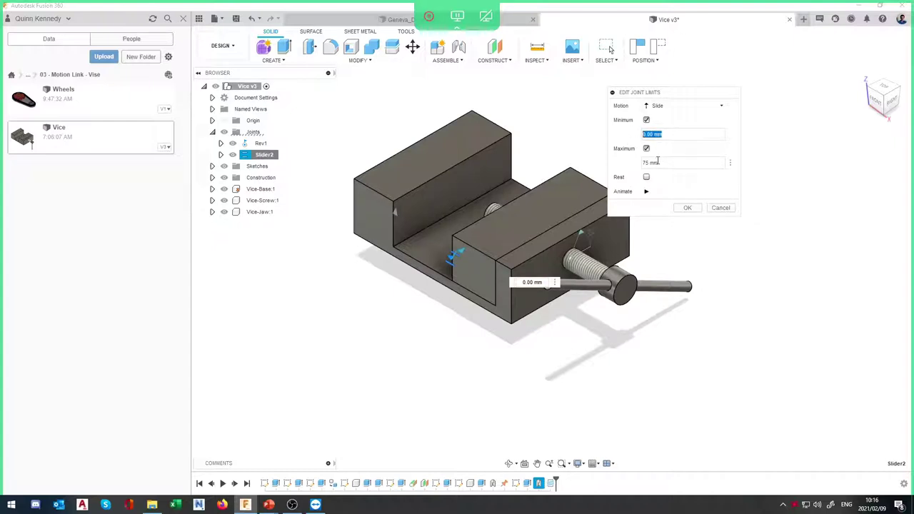
{"action": "left_click", "coordinate": [687, 208]}
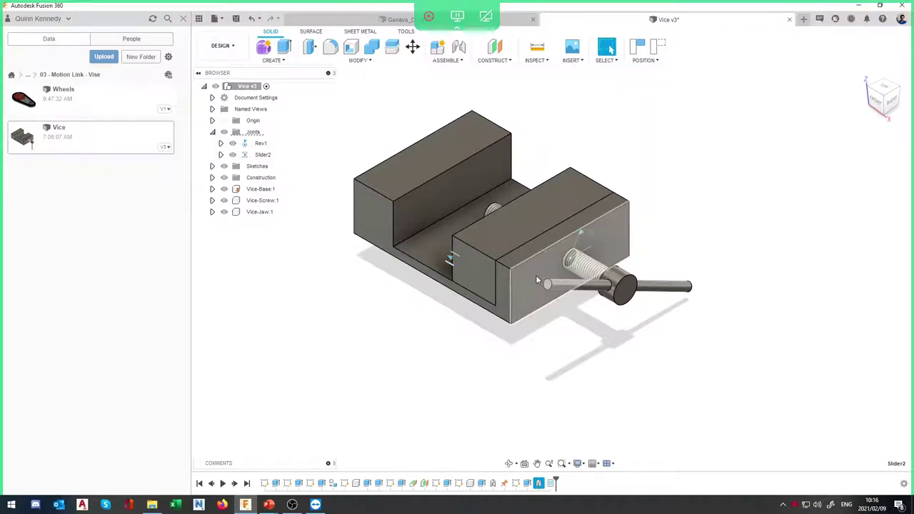
{"action": "left_click_drag", "start_coordinate": [536, 275], "coordinate": [515, 295]}
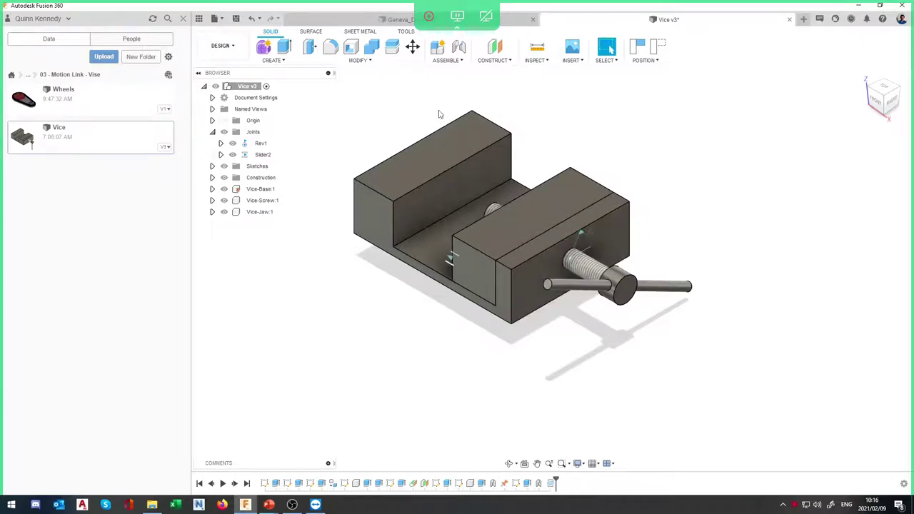
{"action": "left_click", "coordinate": [462, 60]}
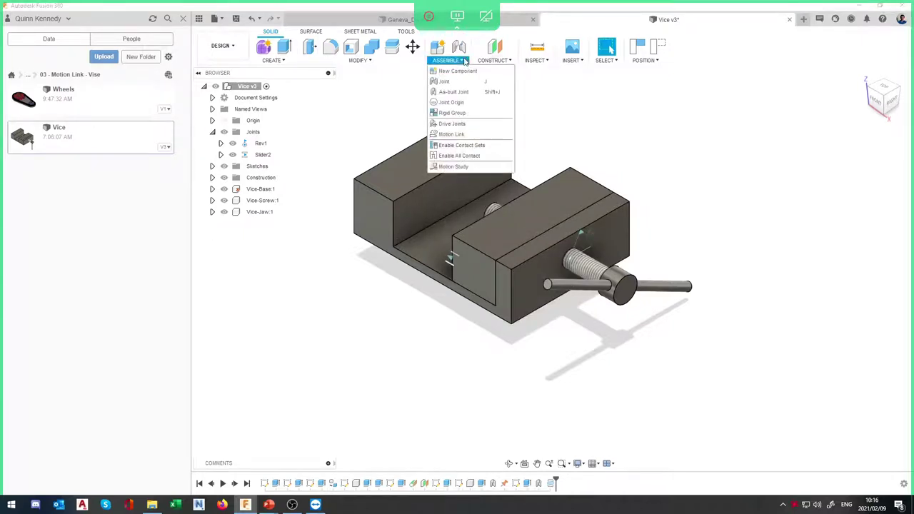
Start a motion link and select the Rev1 screw and Slider2 jaw joints
{"action": "left_click", "coordinate": [455, 135]}
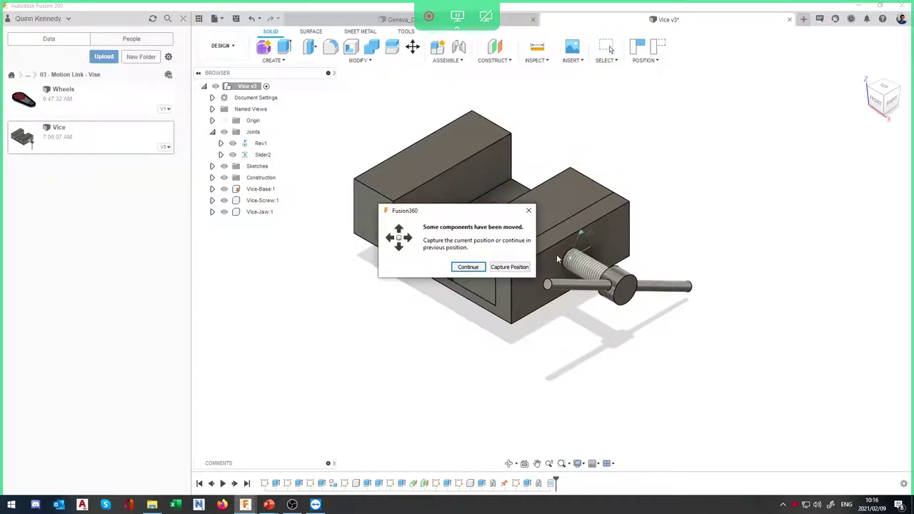
{"action": "left_click", "coordinate": [468, 267]}
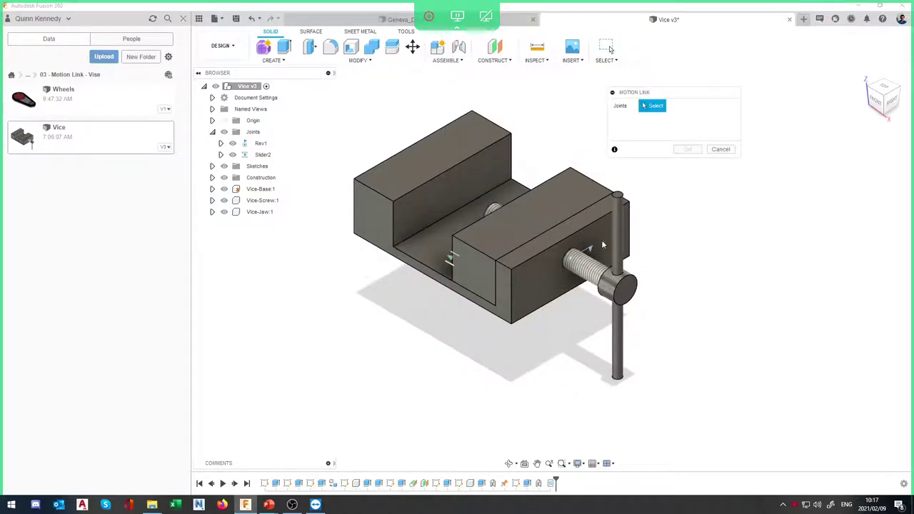
{"action": "left_click", "coordinate": [588, 252]}
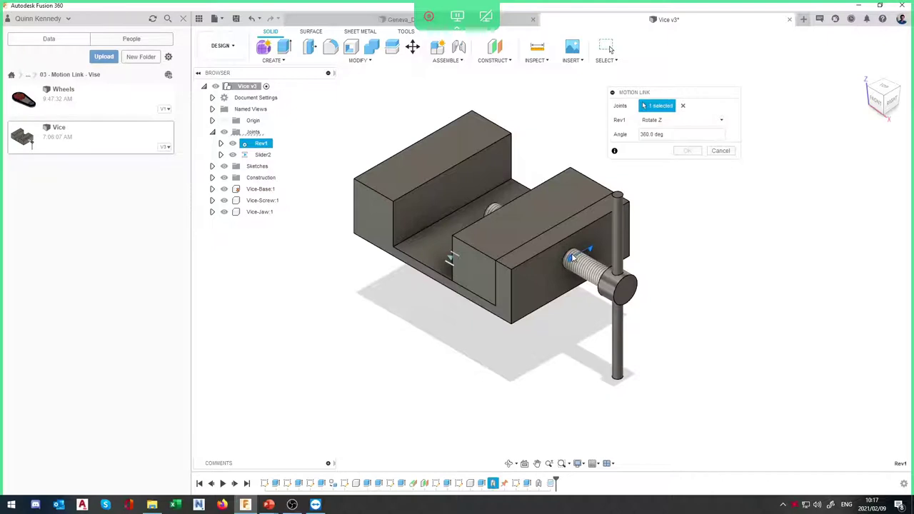
{"action": "left_click", "coordinate": [450, 260]}
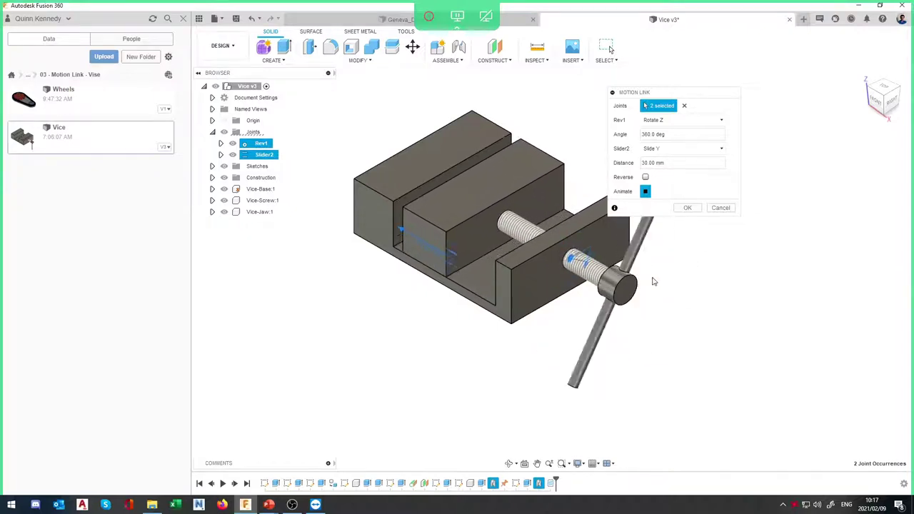
Link Rev1 at 180 deg to Slider2 at 60 mm on Slide Y, reversed, and create it
{"action": "left_click", "coordinate": [641, 135]}
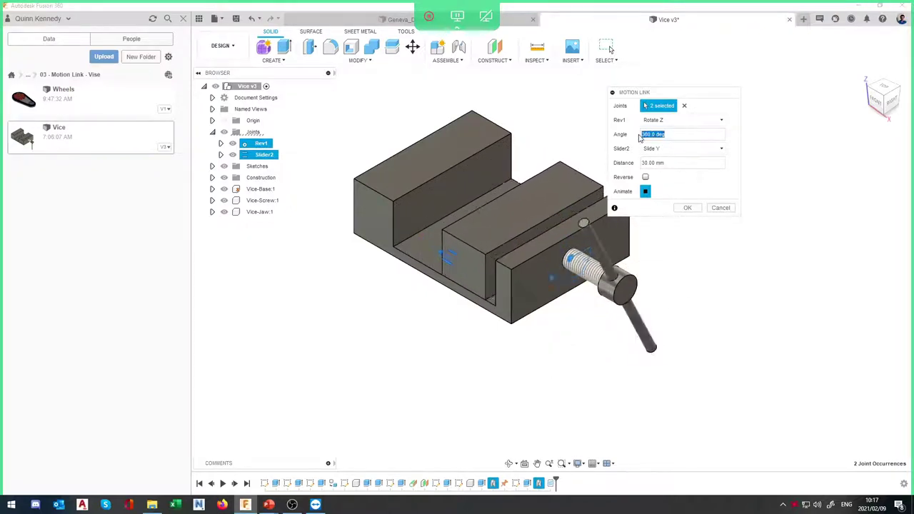
{"action": "type", "text": "180"}
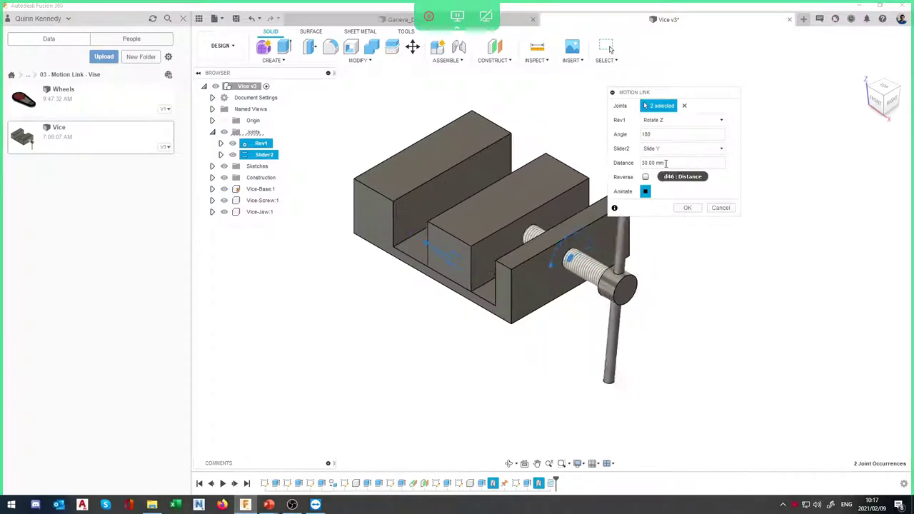
{"action": "key", "text": "Tab"}
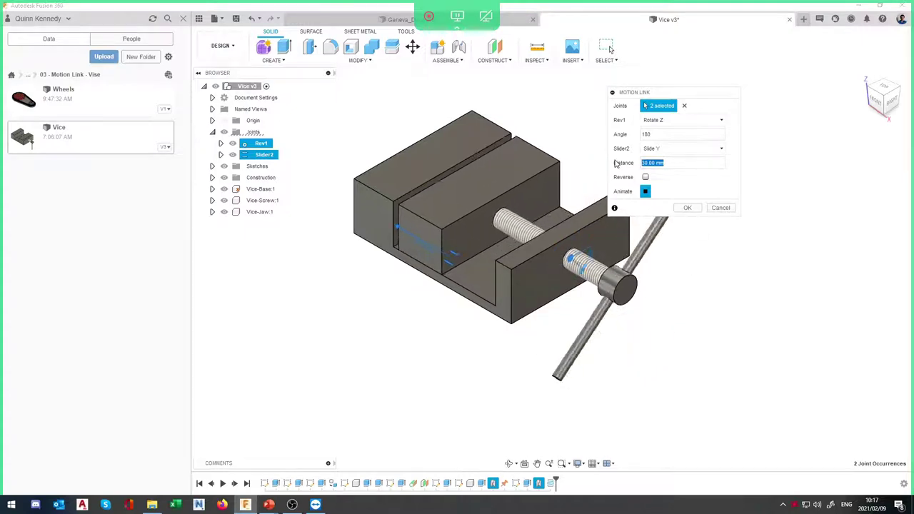
{"action": "type", "text": "60"}
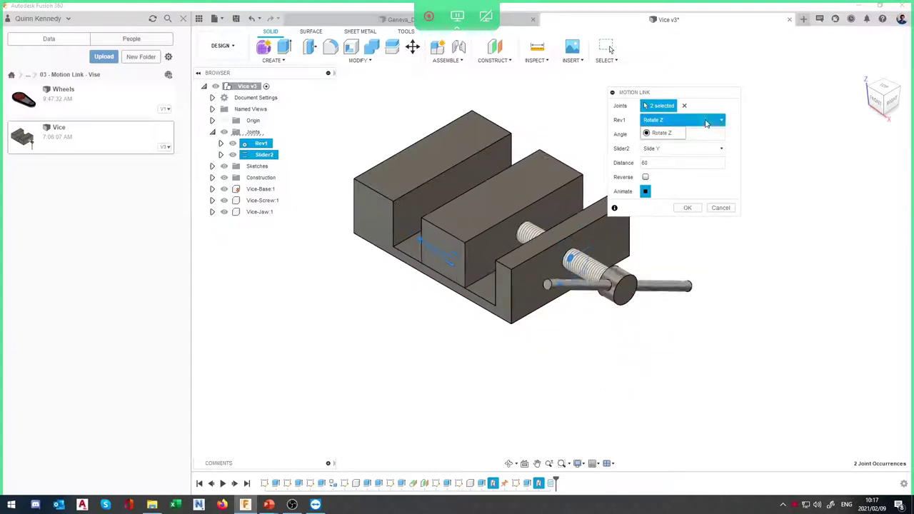
{"action": "mouse_move", "coordinate": [698, 153]}
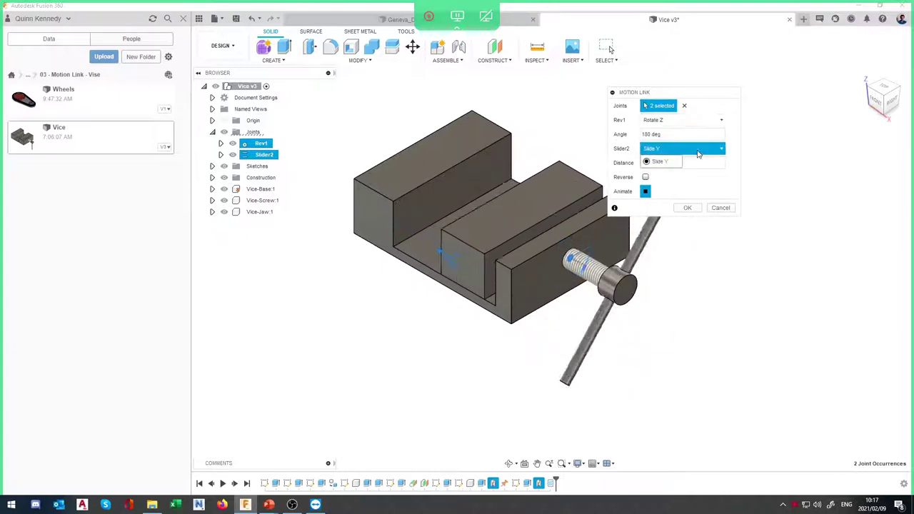
{"action": "left_click", "coordinate": [662, 162]}
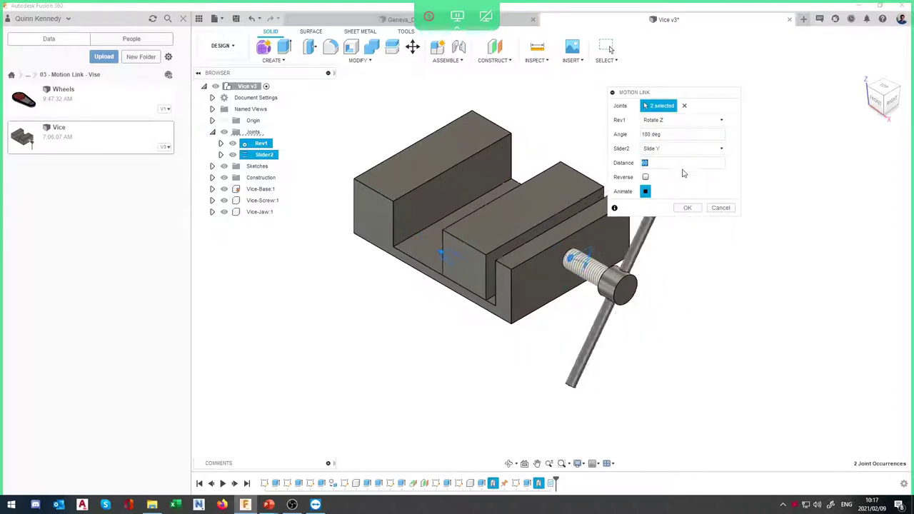
{"action": "left_click", "coordinate": [645, 177]}
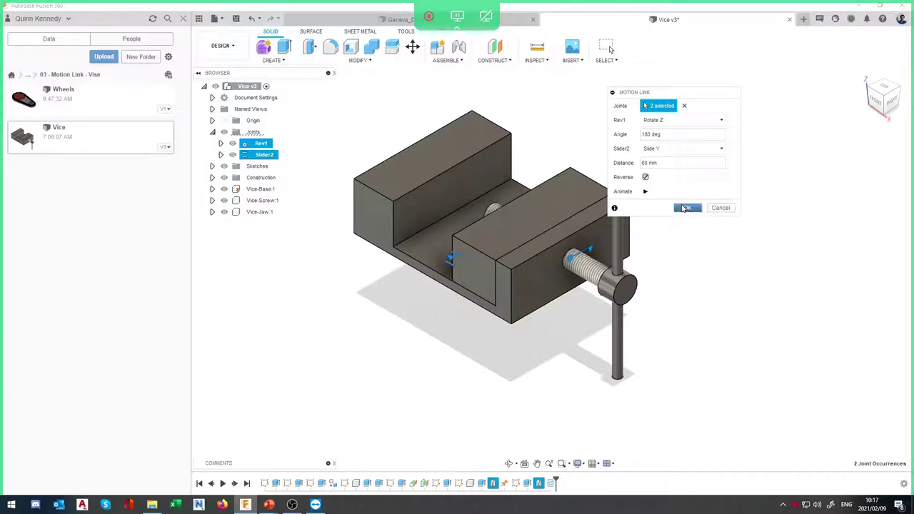
{"action": "left_click", "coordinate": [684, 209]}
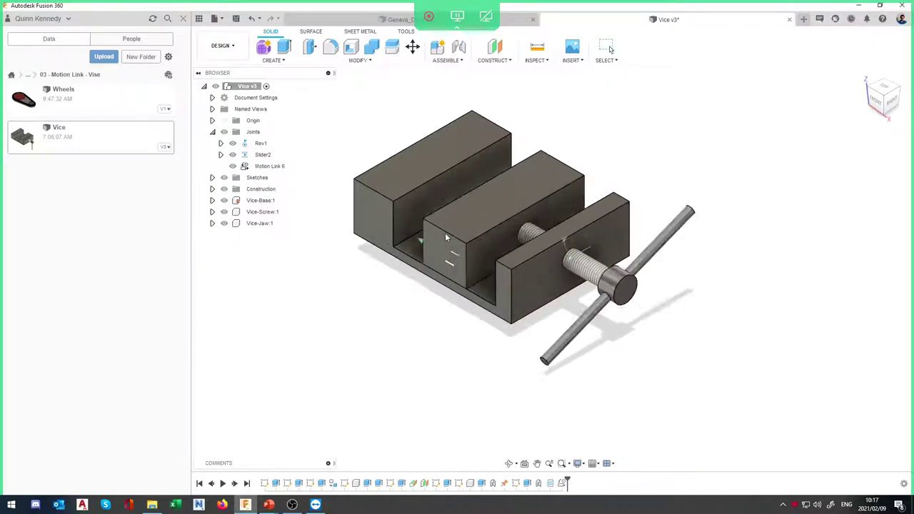
Slide the vice jaw back and forth to check the screw handle turns with it
{"action": "left_click_drag", "start_coordinate": [460, 231], "coordinate": [454, 225]}
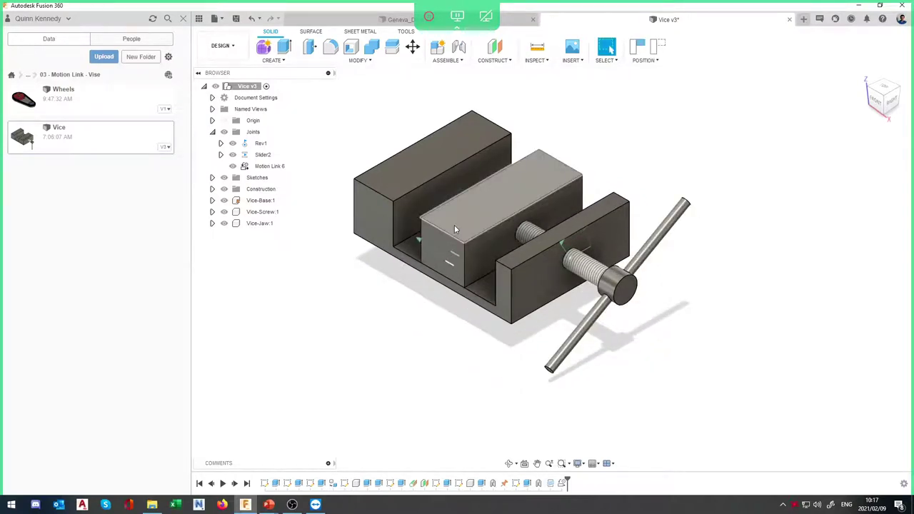
{"action": "left_click_drag", "start_coordinate": [459, 222], "coordinate": [679, 196]}
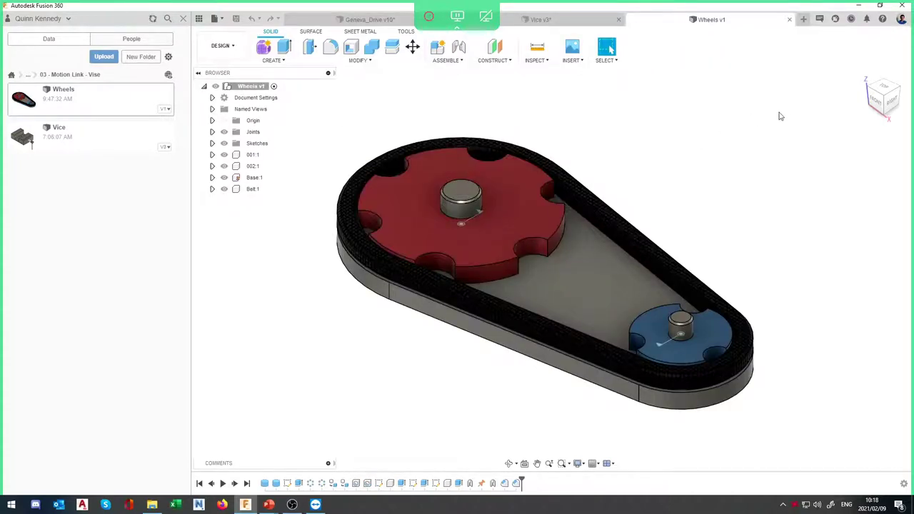
Reorient the Wheels view from the top, tilt it, and turn the red wheel
{"action": "left_click", "coordinate": [886, 87]}
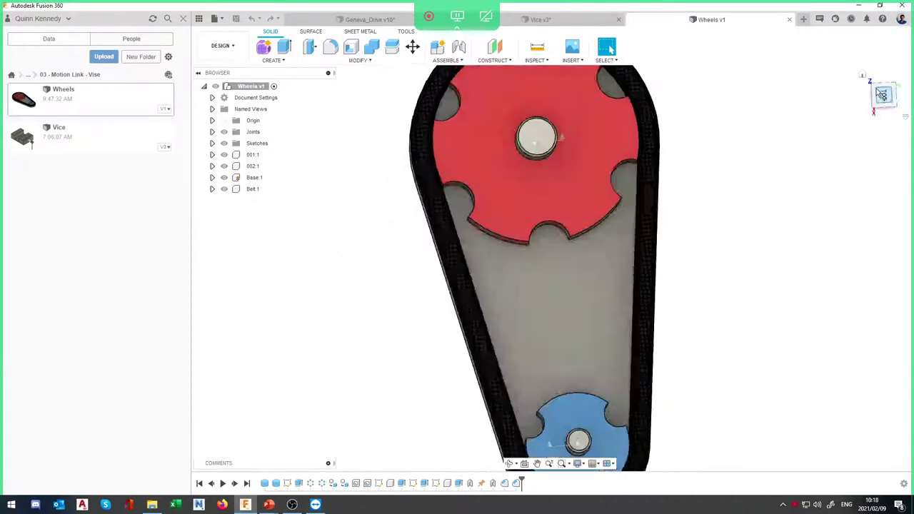
{"action": "left_click", "coordinate": [897, 77]}
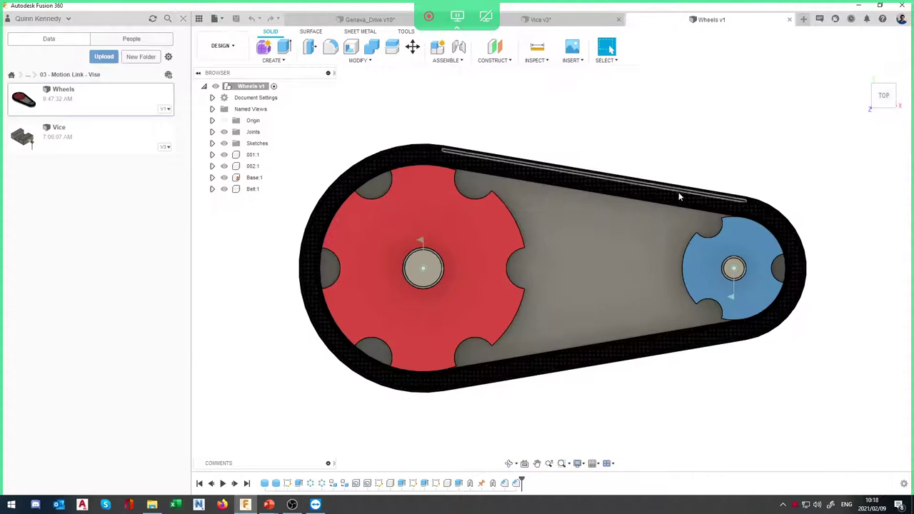
{"action": "middle_click_drag", "start_coordinate": [575, 236], "coordinate": [490, 252], "text": "shift"}
{"action": "left_click_drag", "start_coordinate": [489, 252], "coordinate": [506, 241]}
{"action": "left_click_drag", "start_coordinate": [755, 267], "coordinate": [757, 255]}
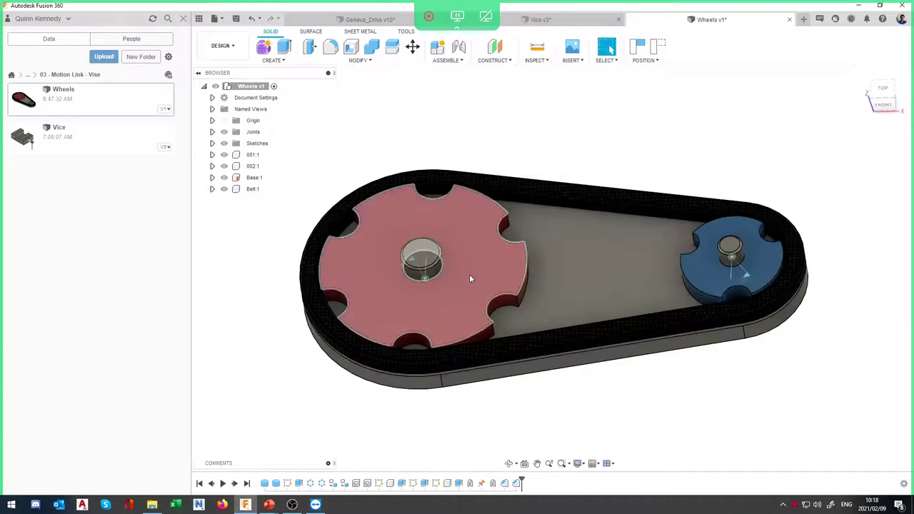
{"action": "left_click_drag", "start_coordinate": [469, 274], "coordinate": [481, 259]}
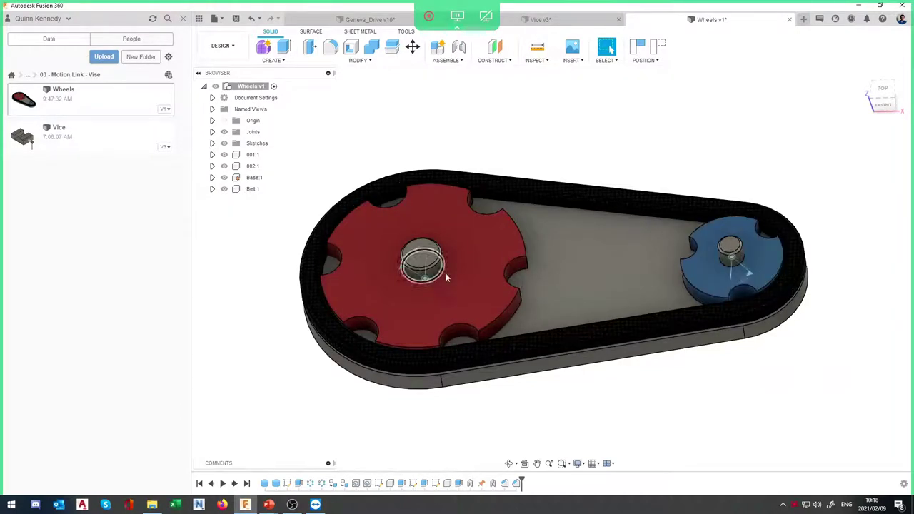
Turn the blue and red wheels separately on their joints, then bring up the Assemble menu
{"action": "left_click", "coordinate": [497, 264]}
{"action": "left_click", "coordinate": [616, 173]}
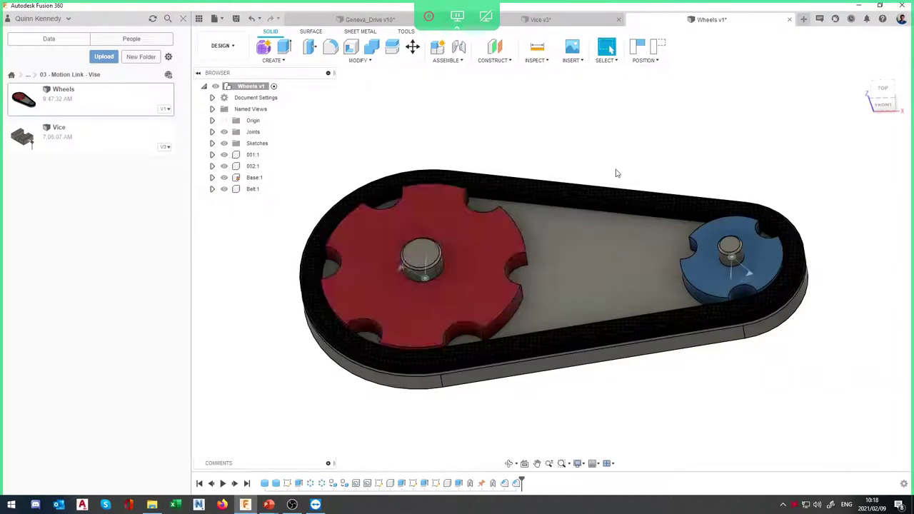
{"action": "left_click_drag", "start_coordinate": [724, 227], "coordinate": [751, 270]}
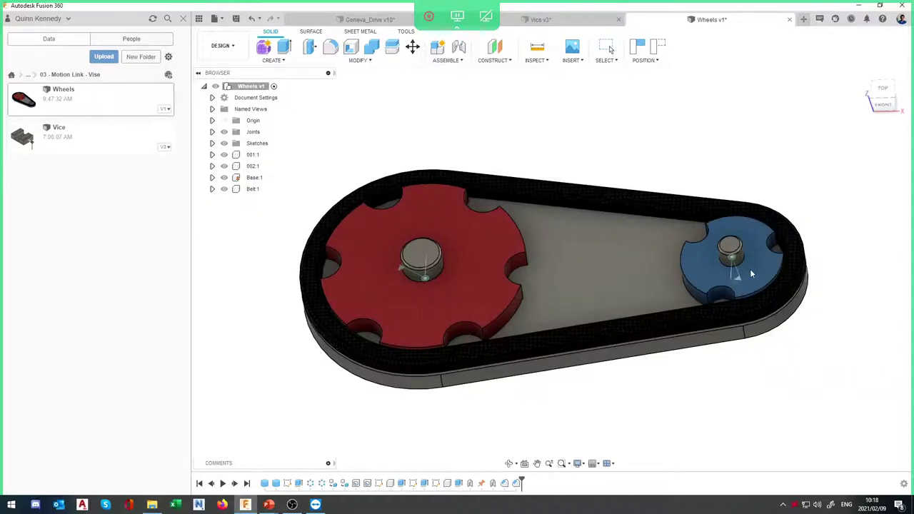
{"action": "left_click_drag", "start_coordinate": [530, 240], "coordinate": [383, 243]}
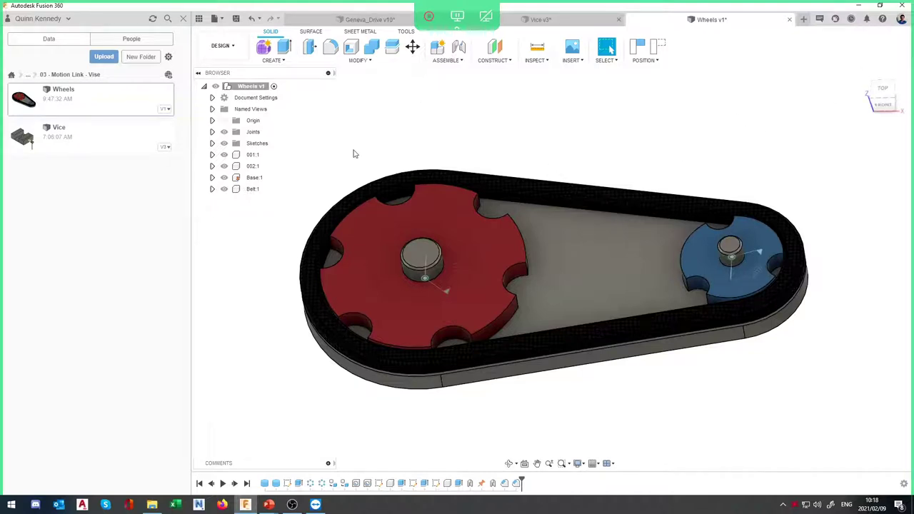
{"action": "left_click", "coordinate": [446, 60]}
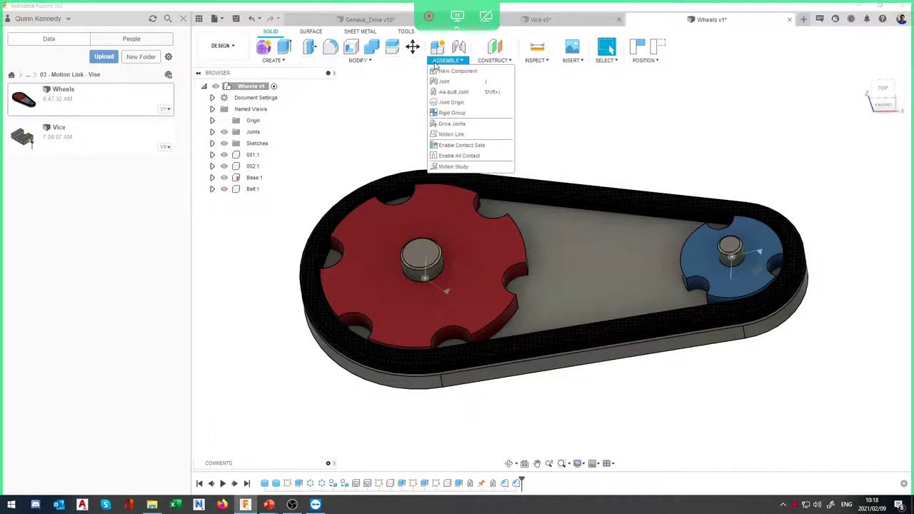
Link the red wheel's Rev1 joint to the blue wheel's Rev2 joint and animate the preview
{"action": "left_click", "coordinate": [451, 135]}
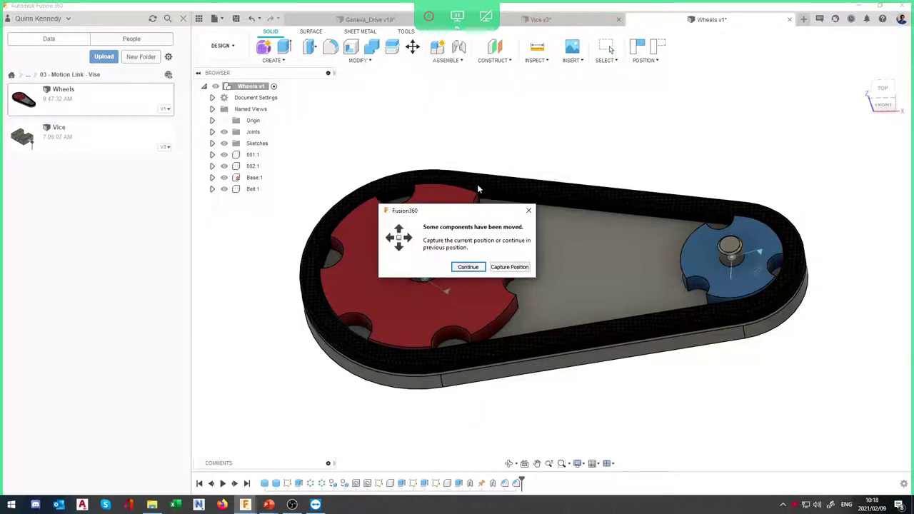
{"action": "left_click", "coordinate": [468, 267]}
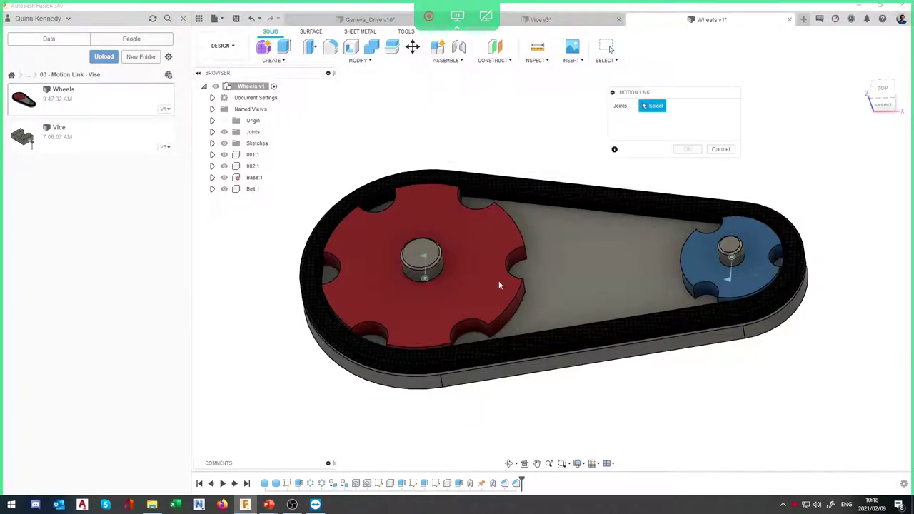
{"action": "left_click", "coordinate": [425, 275]}
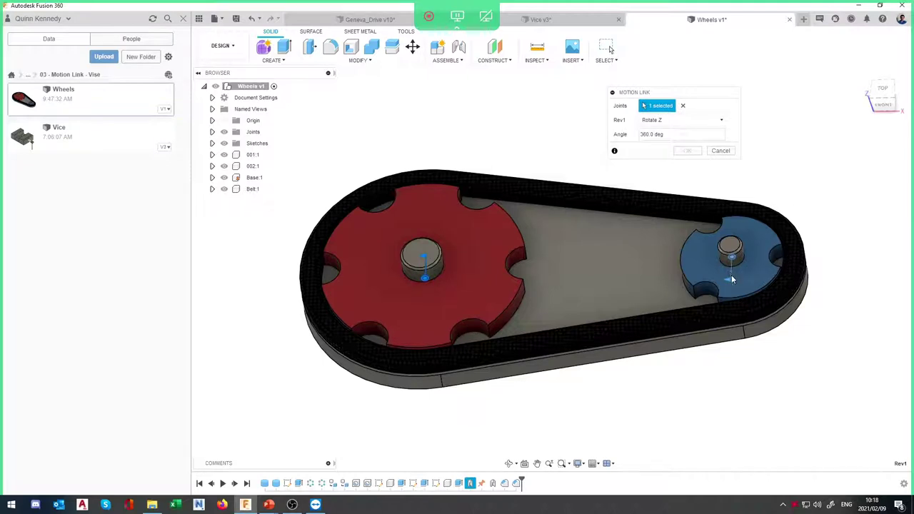
{"action": "left_click", "coordinate": [731, 277]}
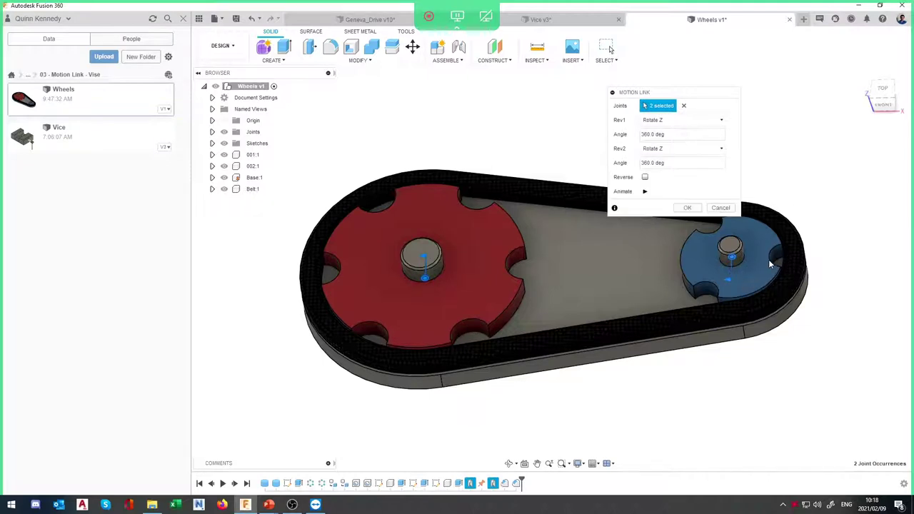
{"action": "left_click", "coordinate": [212, 132]}
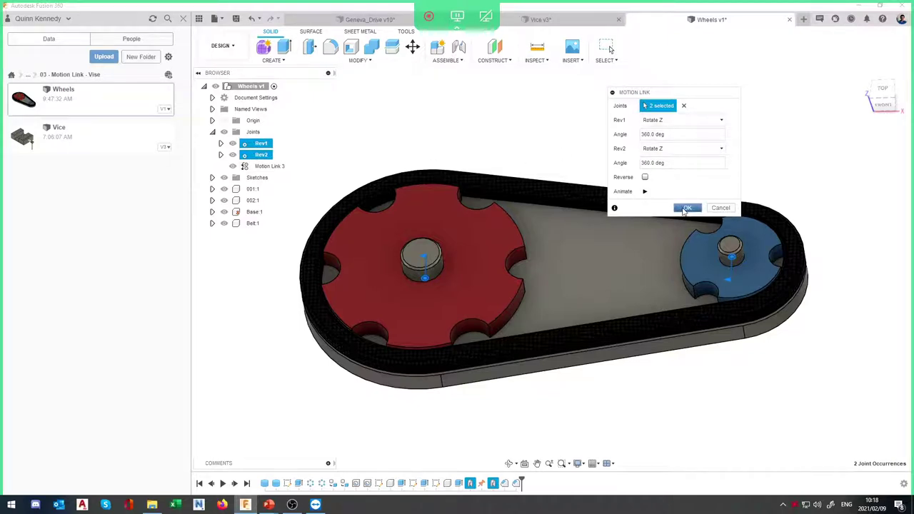
{"action": "left_click", "coordinate": [644, 191]}
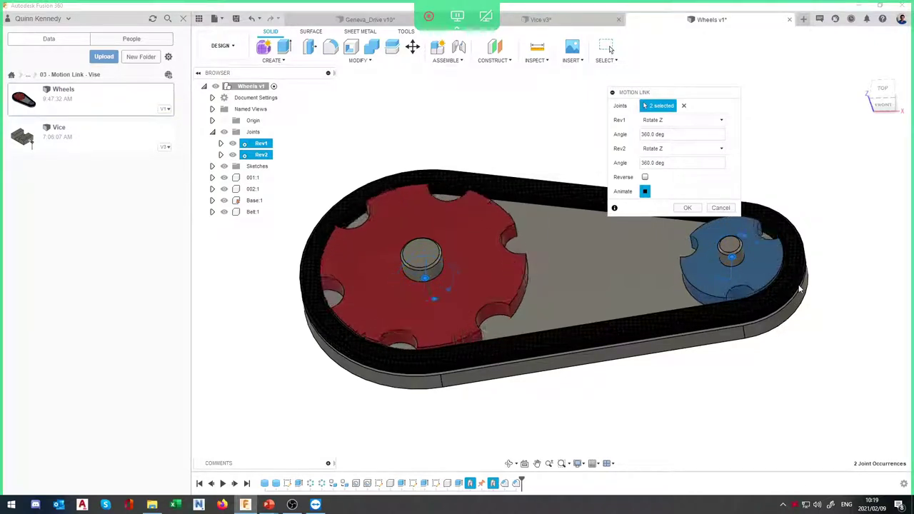
{"action": "left_click", "coordinate": [642, 134]}
{"action": "type", "text": "-"}
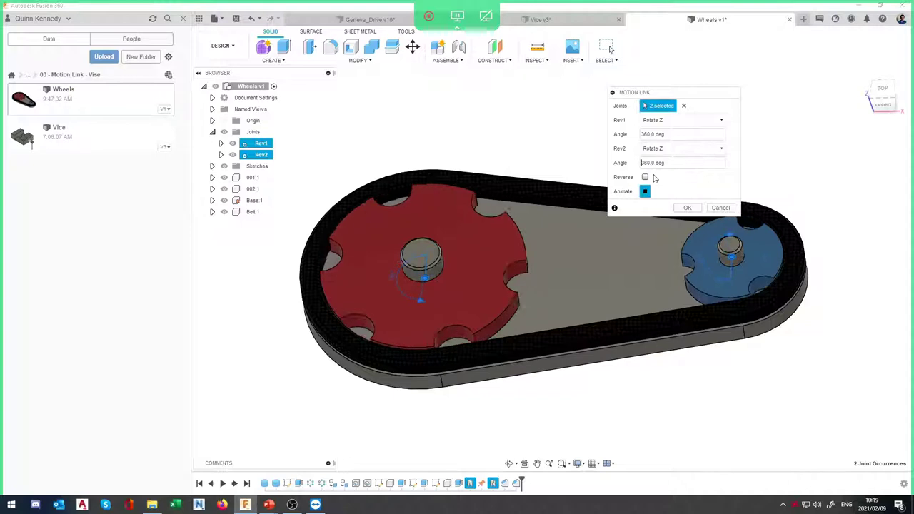
Make Rev2's angle -360 deg, keep Rotate Z for Rev1, and enter -180 in the angle field
{"action": "type", "text": "-"}
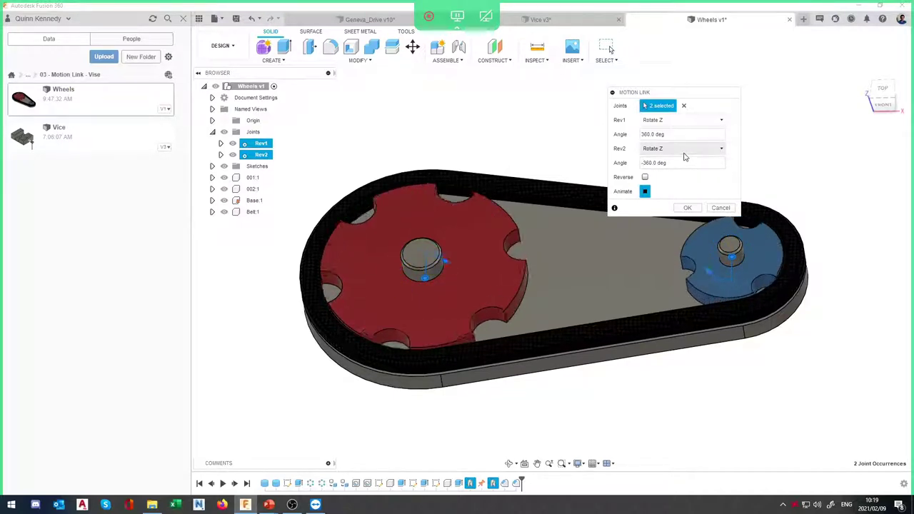
{"action": "left_click", "coordinate": [683, 150]}
{"action": "left_click", "coordinate": [684, 159]}
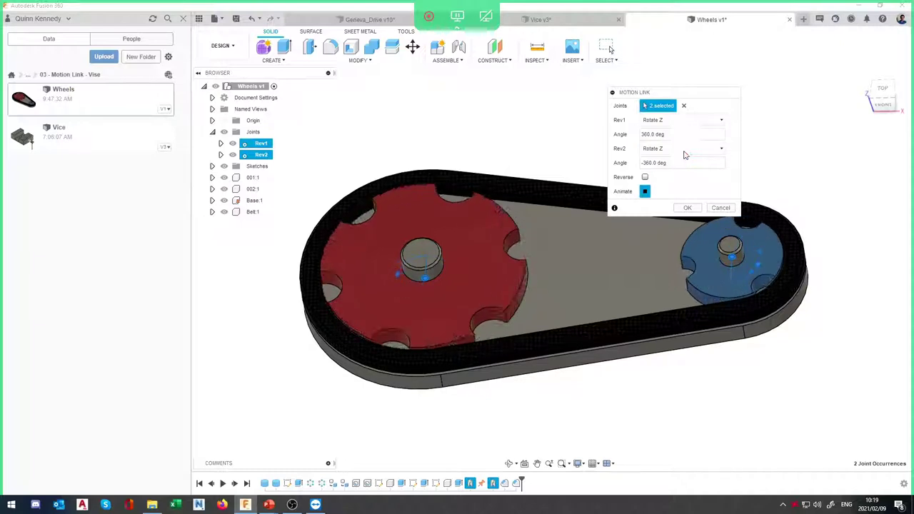
{"action": "left_click", "coordinate": [685, 121]}
{"action": "left_click", "coordinate": [661, 134]}
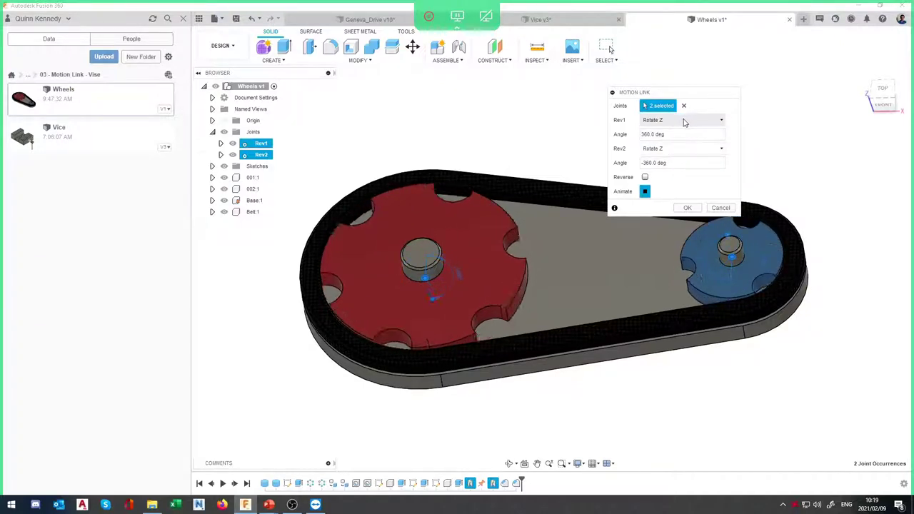
{"action": "left_click", "coordinate": [685, 122]}
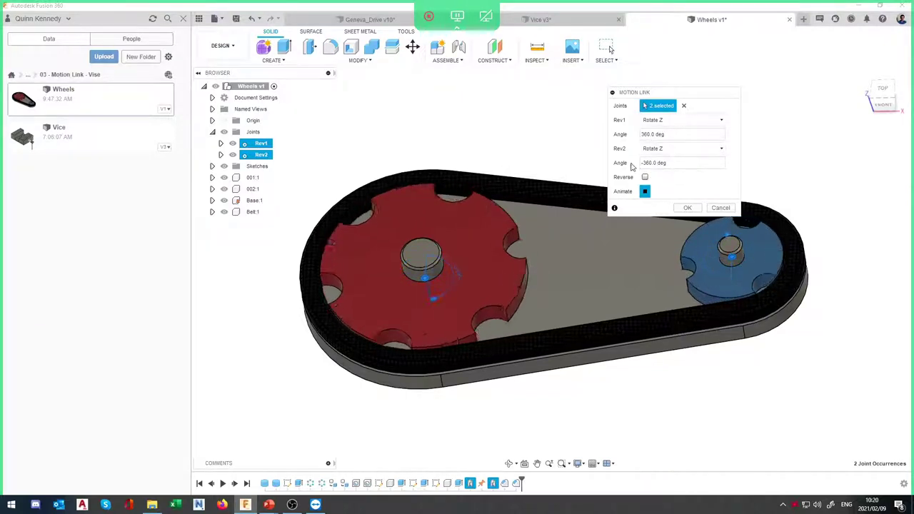
{"action": "left_click_drag", "start_coordinate": [648, 163], "coordinate": [614, 165]}
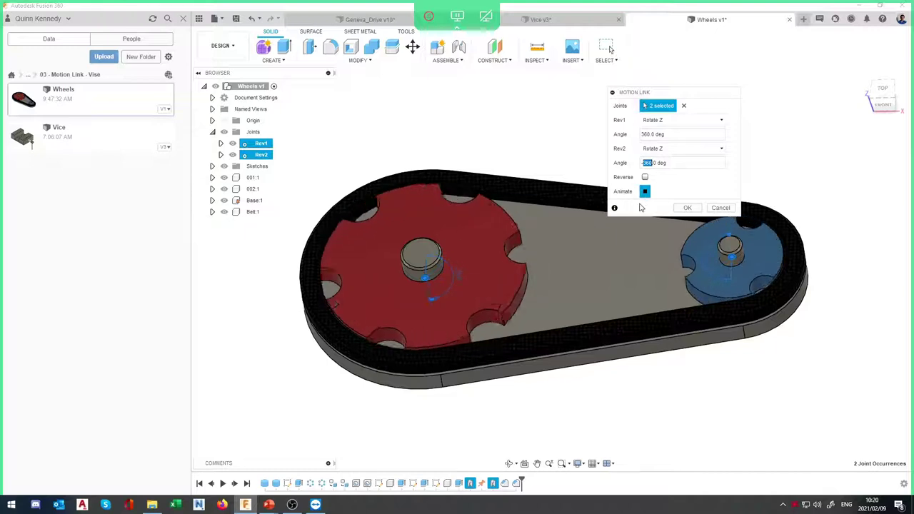
{"action": "type", "text": "-180"}
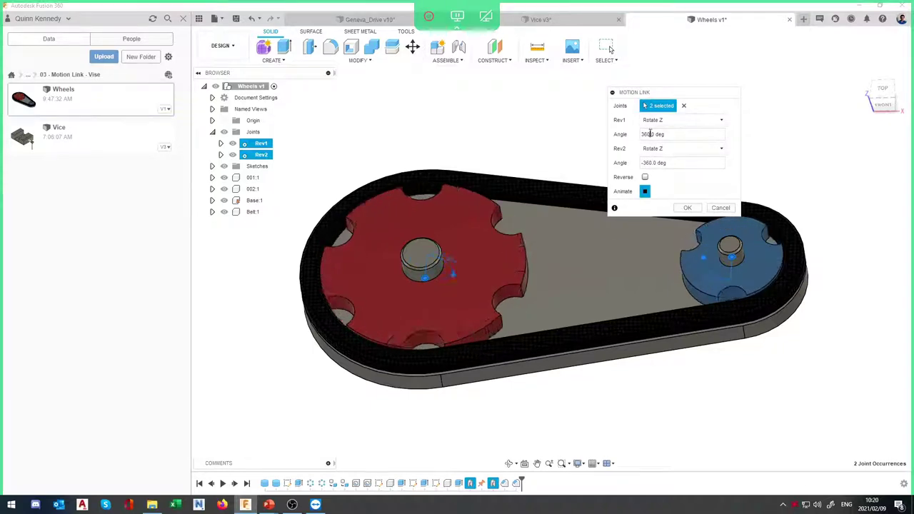
Change Rev1's angle to 180 deg, try the Reverse option, and create the wheel motion link
{"action": "left_click", "coordinate": [649, 134]}
{"action": "key", "text": "BackSpace"}
{"action": "key", "text": "BackSpace"}
{"action": "type", "text": "18"}
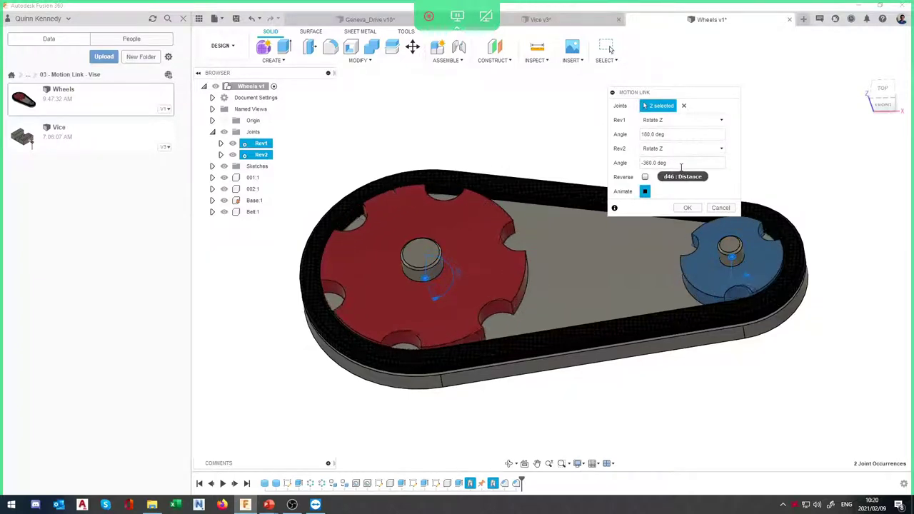
{"action": "left_click", "coordinate": [680, 166]}
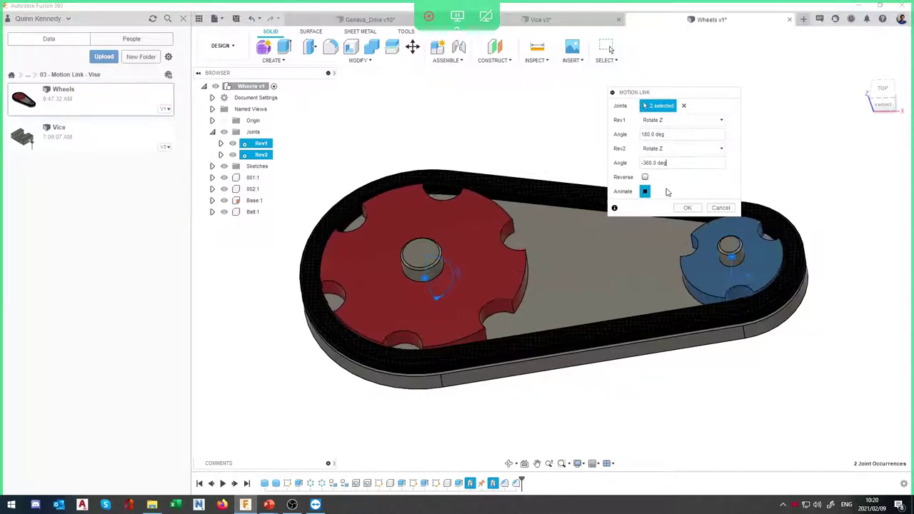
{"action": "left_click", "coordinate": [644, 177]}
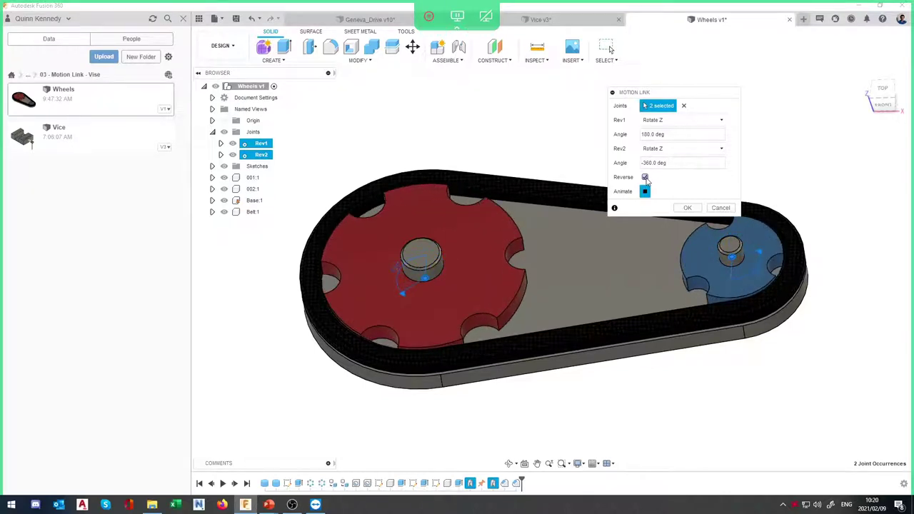
{"action": "left_click", "coordinate": [678, 134]}
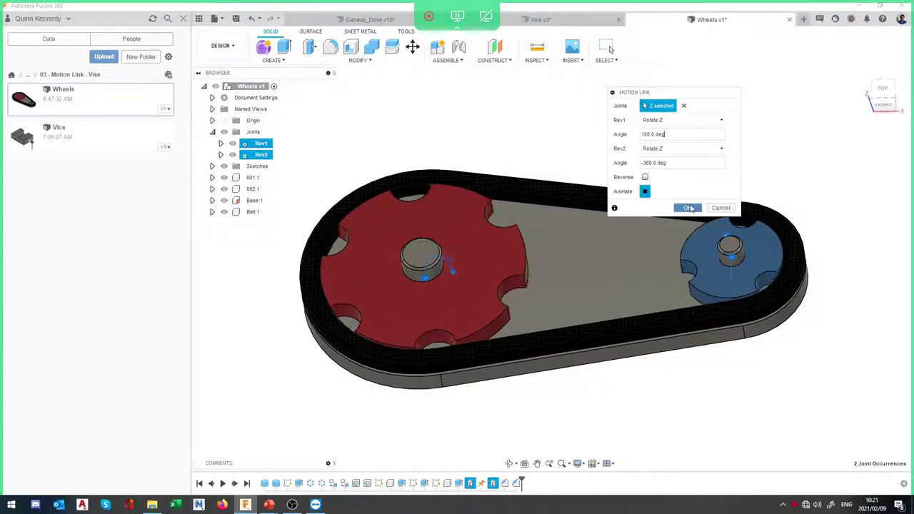
{"action": "left_click", "coordinate": [688, 207]}
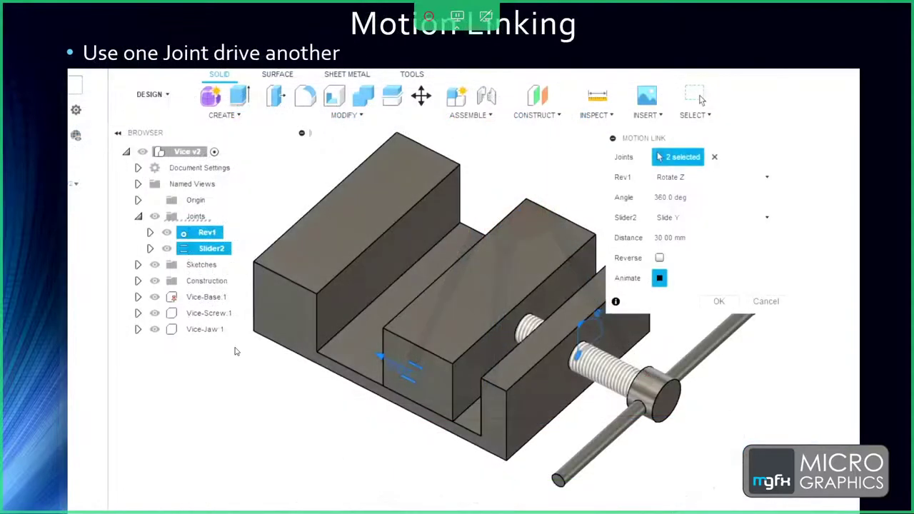
Pause and resume the embedded vise motion-linking demo video
{"action": "left_click", "coordinate": [235, 352]}
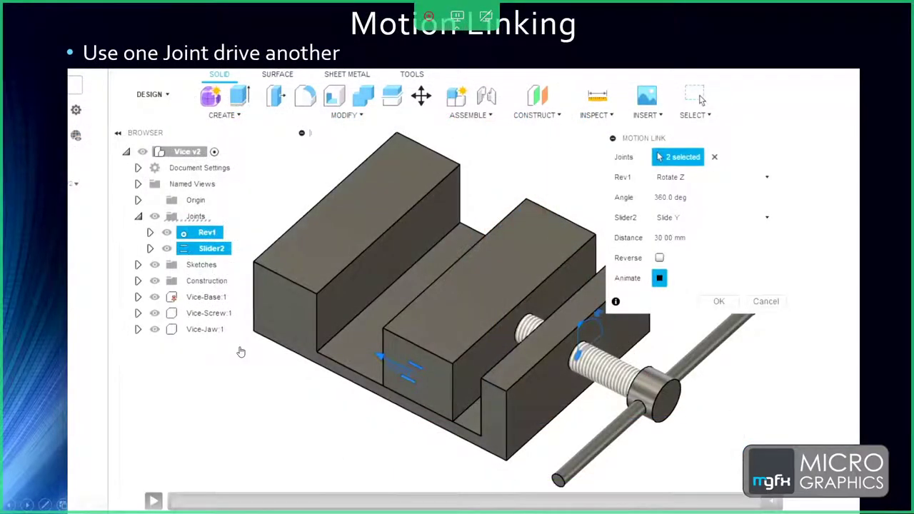
{"action": "left_click", "coordinate": [153, 502]}
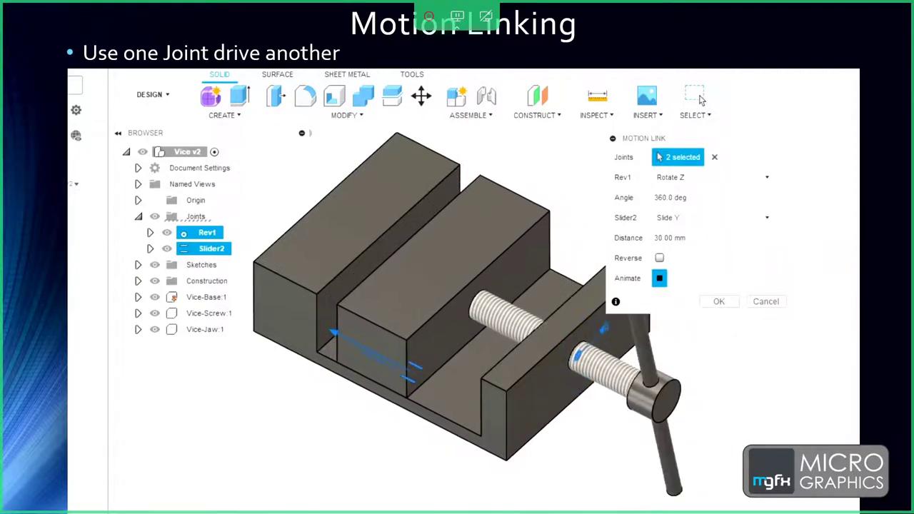
{"action": "left_click", "coordinate": [427, 364]}
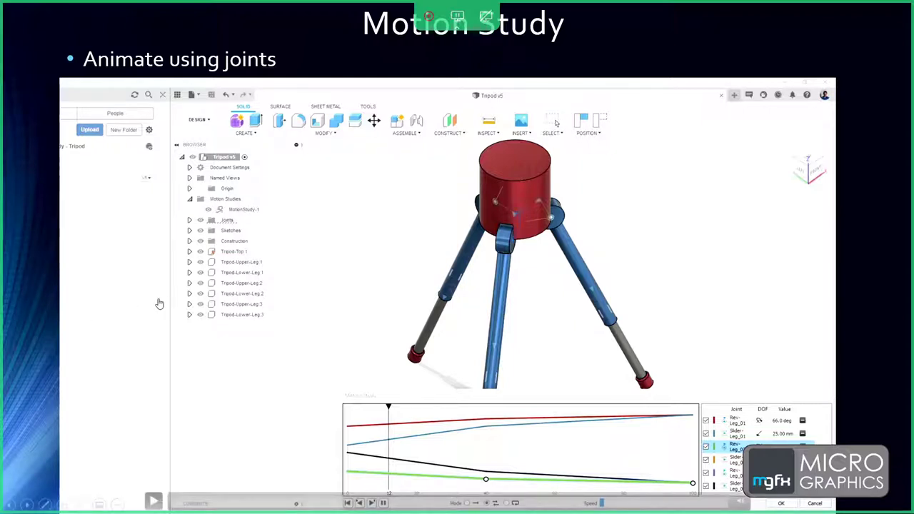
Play the embedded tripod motion study video, then switch windows with Alt+Tab
{"action": "left_click", "coordinate": [154, 501]}
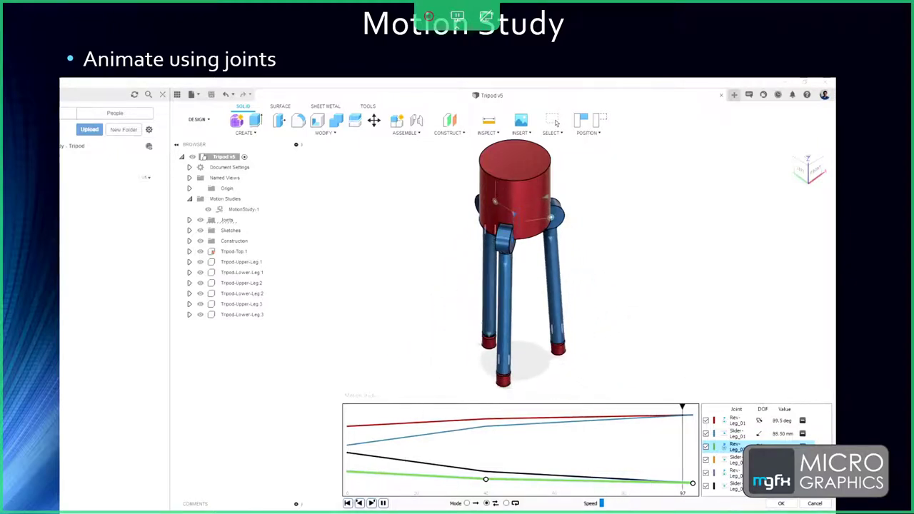
{"action": "mouse_move", "coordinate": [152, 502]}
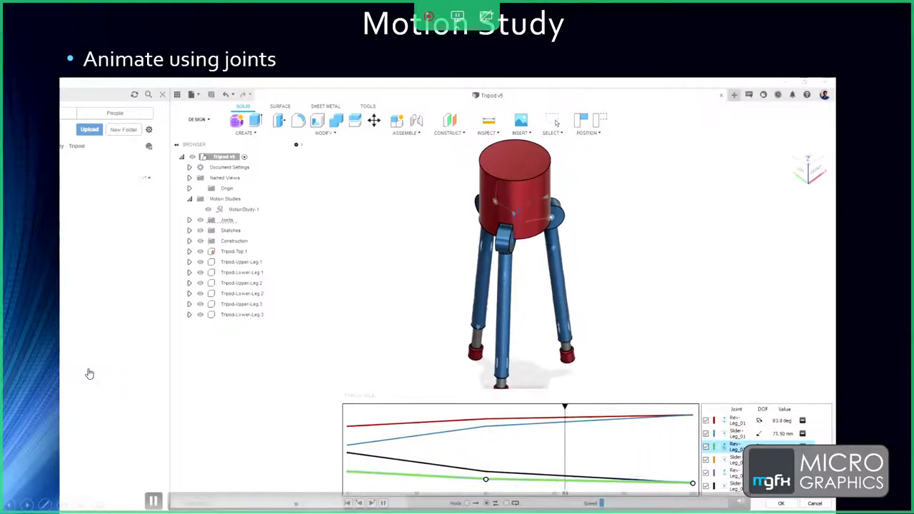
{"action": "key", "text": "alt+Tab"}
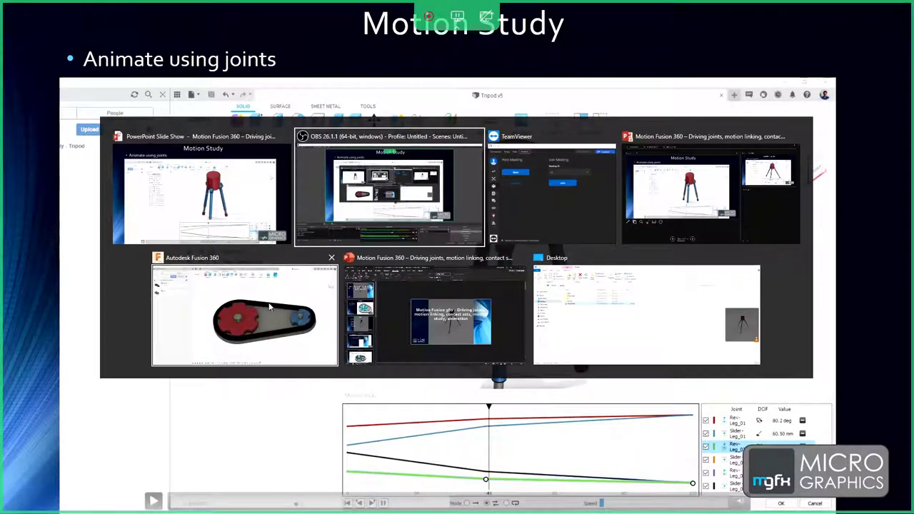
Open the Tripod design from the 04 - Motion Study - Tripod folder in isometric view
{"action": "left_click", "coordinate": [306, 307]}
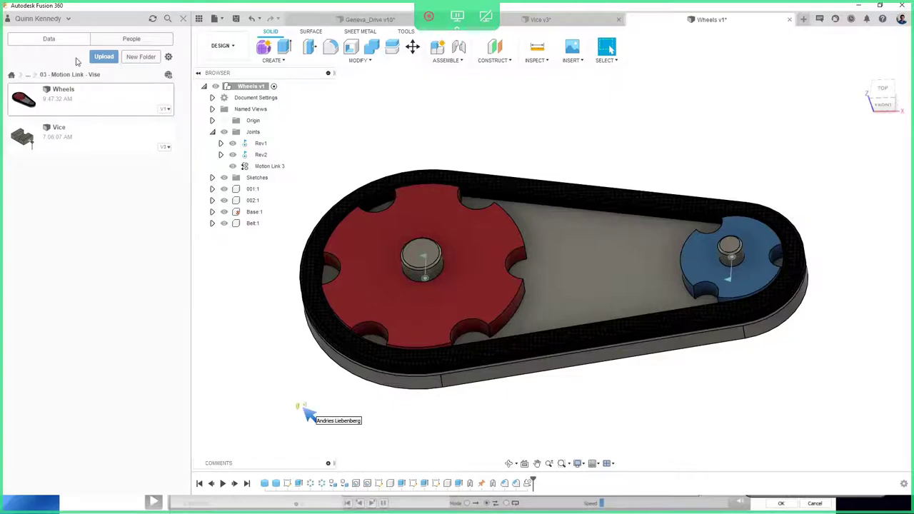
{"action": "left_click", "coordinate": [33, 76]}
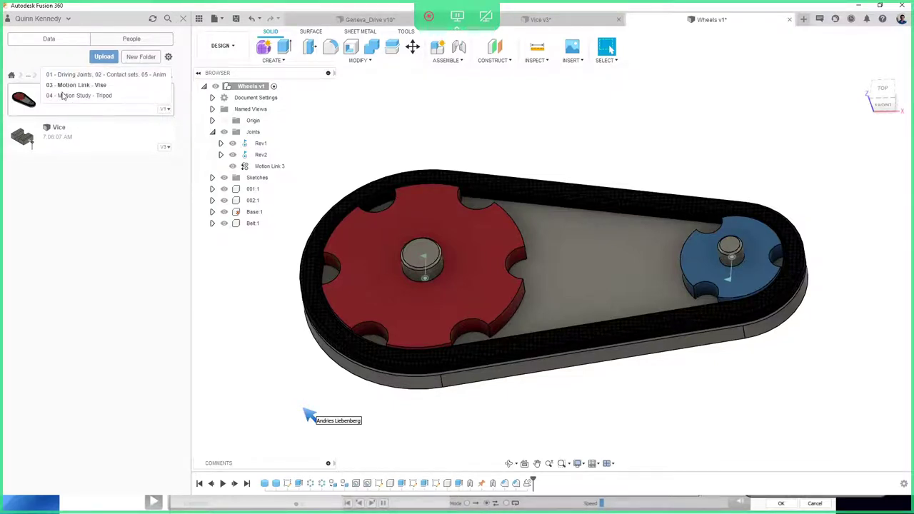
{"action": "left_click", "coordinate": [82, 98]}
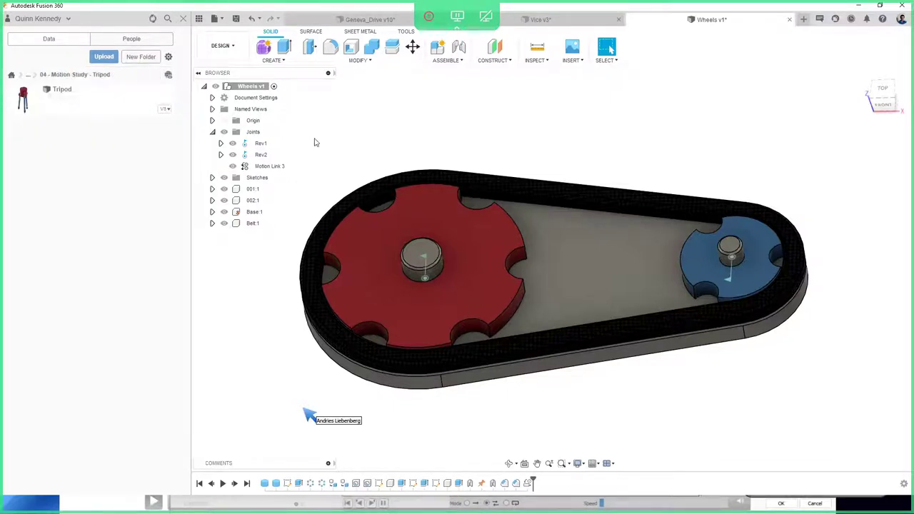
{"action": "double_click", "coordinate": [103, 109]}
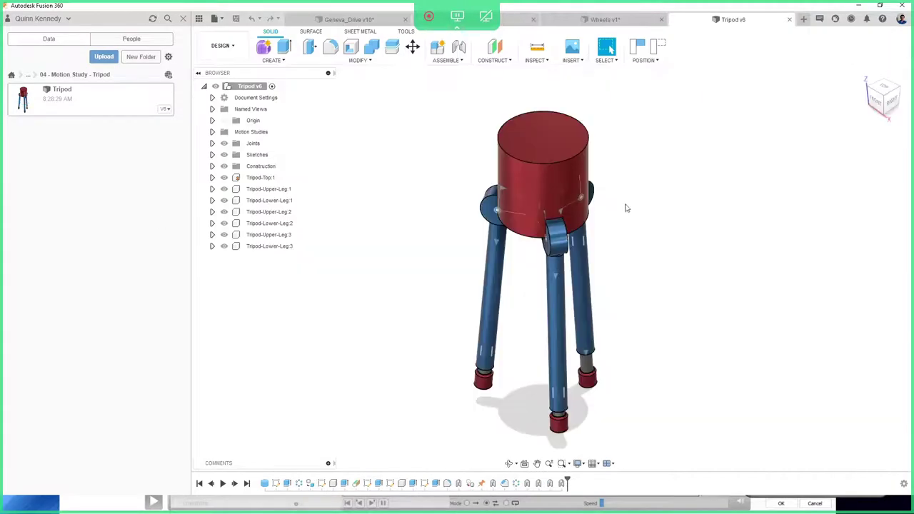
{"action": "left_click_drag", "start_coordinate": [885, 105], "coordinate": [877, 102]}
{"action": "left_click", "coordinate": [877, 102]}
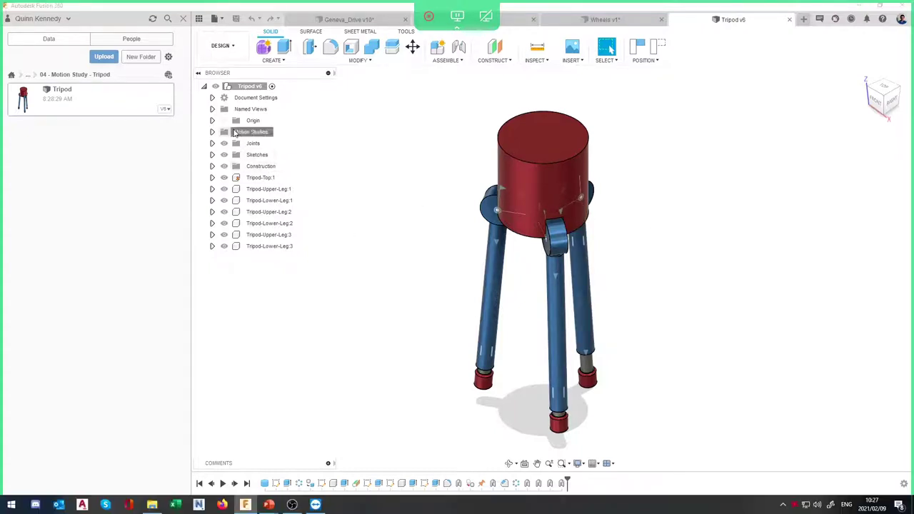
Expand Motion Studies and bring up the context menu for MotionStudy-1
{"action": "left_click", "coordinate": [212, 132]}
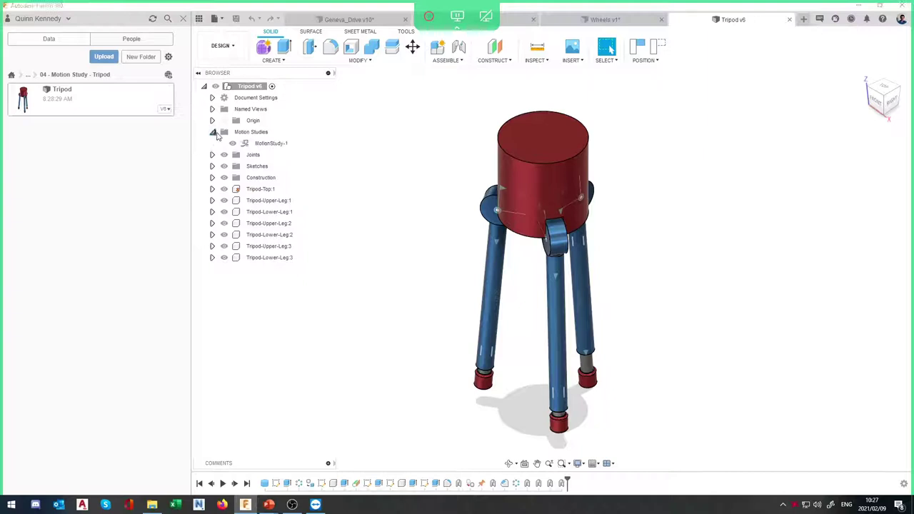
{"action": "double_click", "coordinate": [261, 144]}
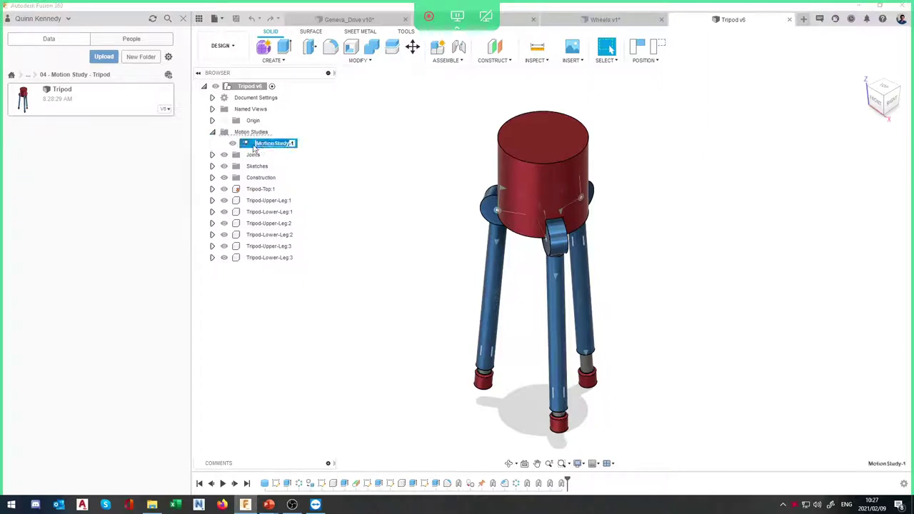
{"action": "left_click", "coordinate": [249, 145]}
{"action": "left_click", "coordinate": [633, 332]}
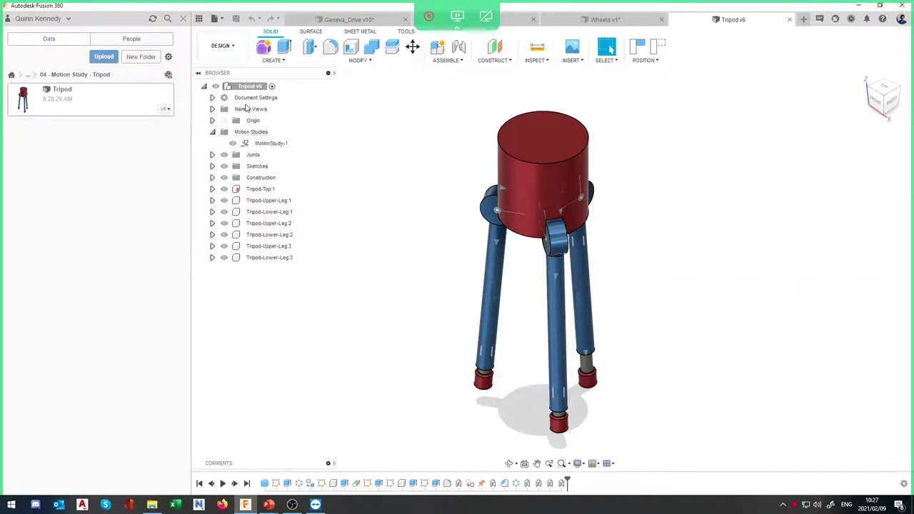
{"action": "left_click", "coordinate": [260, 143]}
{"action": "right_click", "coordinate": [260, 143]}
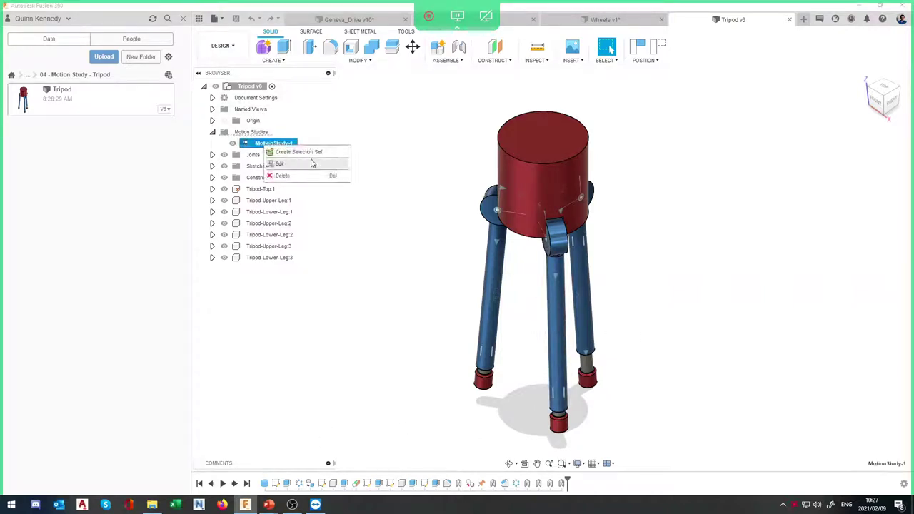
Edit MotionStudy-1, dock its panel at the top, and scrub the timeline to preview the legs
{"action": "left_click", "coordinate": [275, 163]}
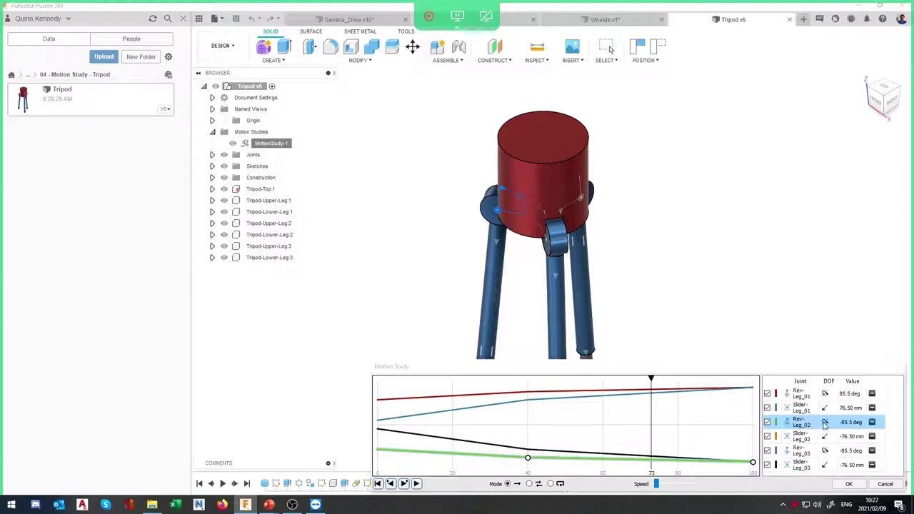
{"action": "left_click_drag", "start_coordinate": [650, 384], "coordinate": [648, 22]}
{"action": "left_click_drag", "start_coordinate": [665, 65], "coordinate": [379, 84]}
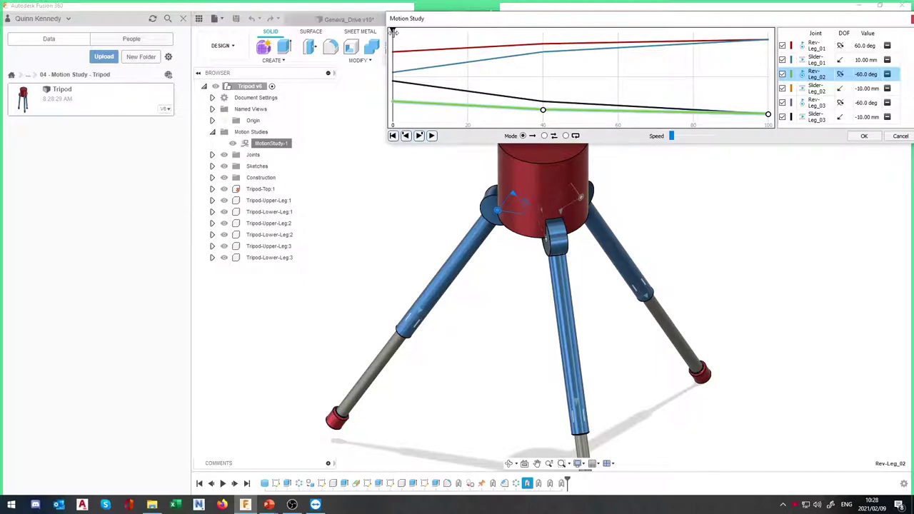
{"action": "left_click_drag", "start_coordinate": [393, 32], "coordinate": [764, 29]}
Close the Motion Study editor and reopen MotionStudy-1 from the browser
{"action": "key", "text": "Return"}
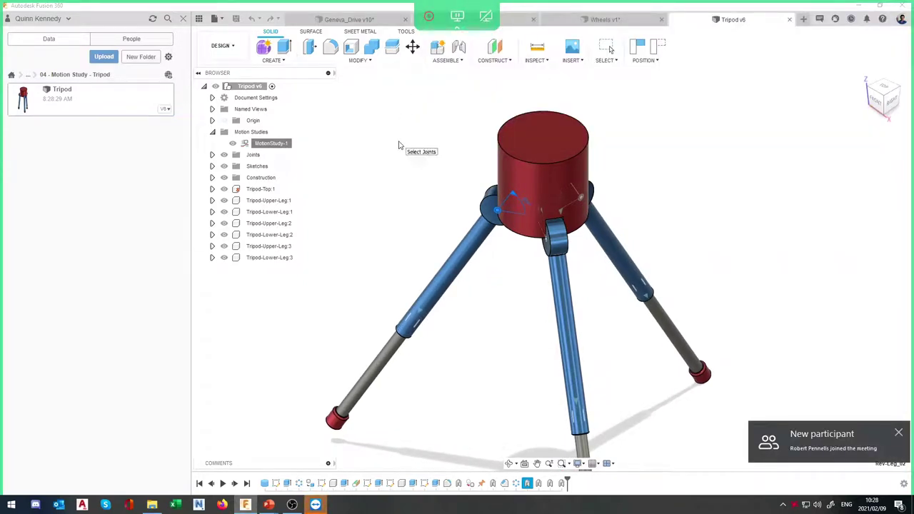
{"action": "double_click", "coordinate": [250, 144]}
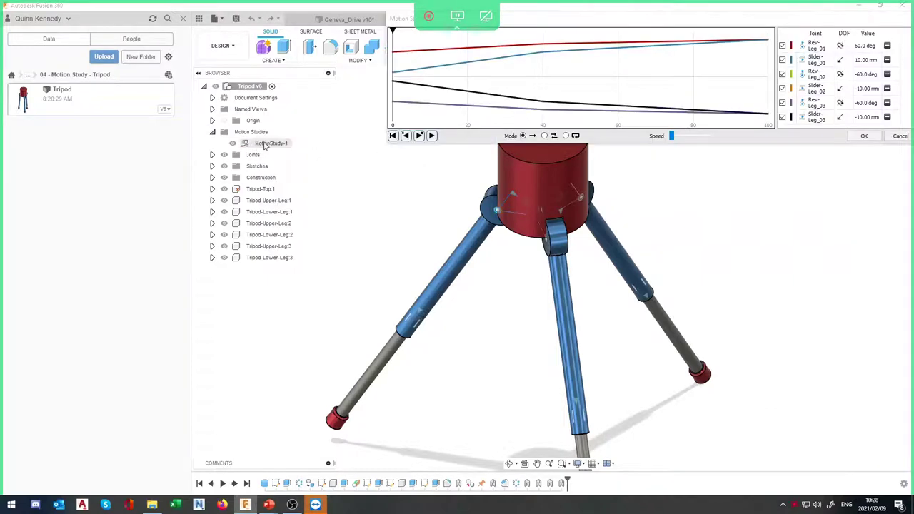
Move the Motion Study panel off the toolbar, then close the MotionStudy-1 graph
{"action": "left_click_drag", "start_coordinate": [393, 19], "coordinate": [325, 42]}
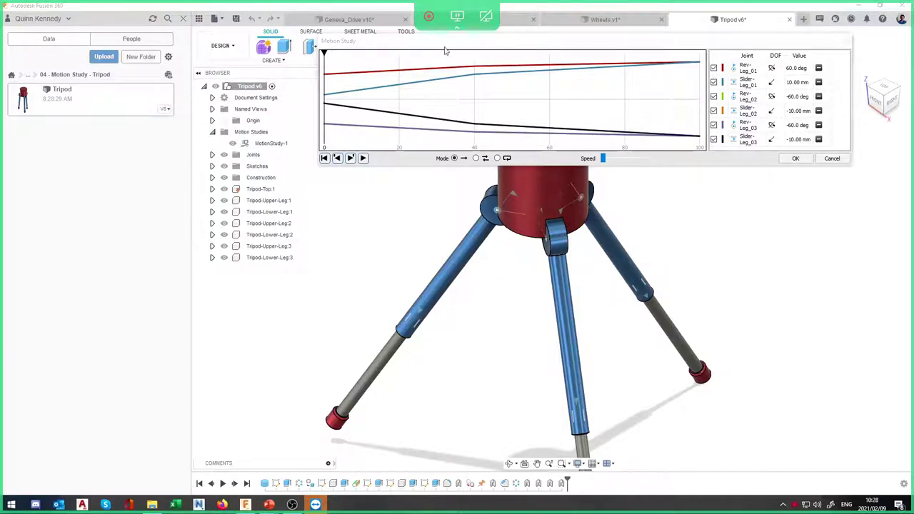
{"action": "left_click_drag", "start_coordinate": [409, 43], "coordinate": [357, 41]}
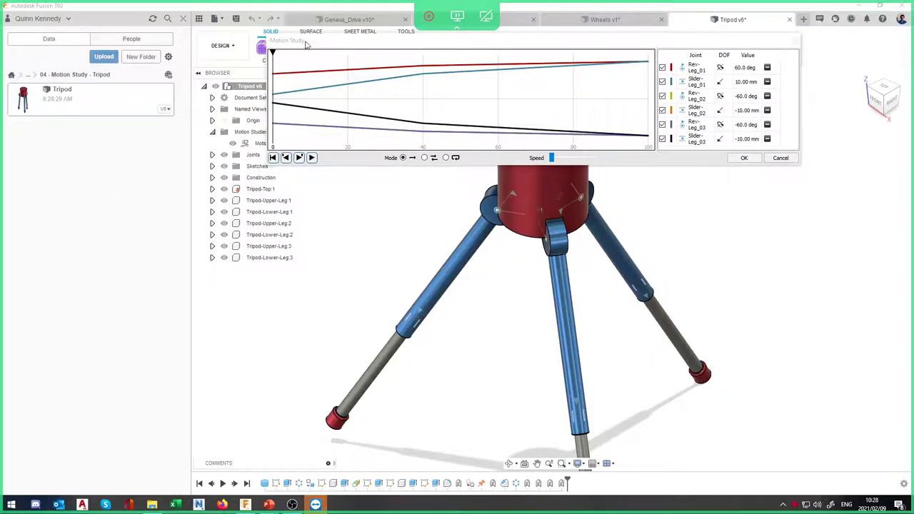
{"action": "left_click_drag", "start_coordinate": [308, 46], "coordinate": [343, 80]}
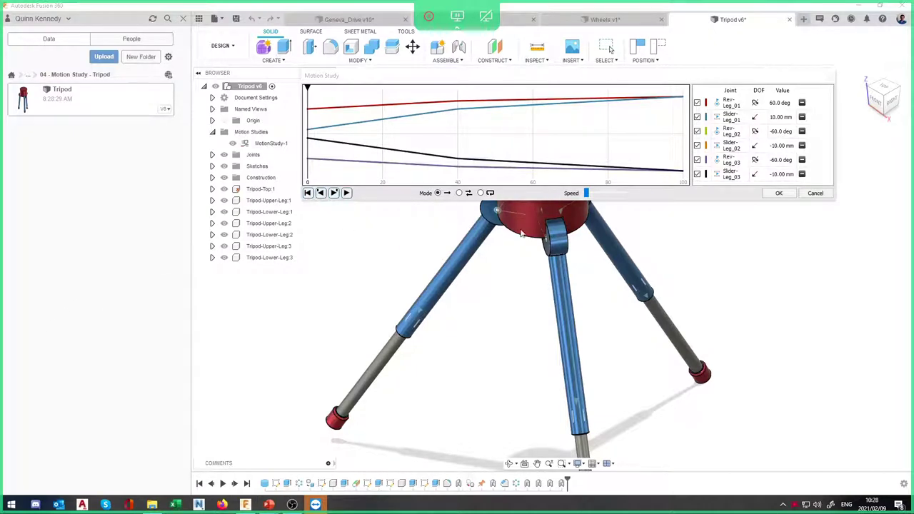
{"action": "left_click", "coordinate": [829, 76]}
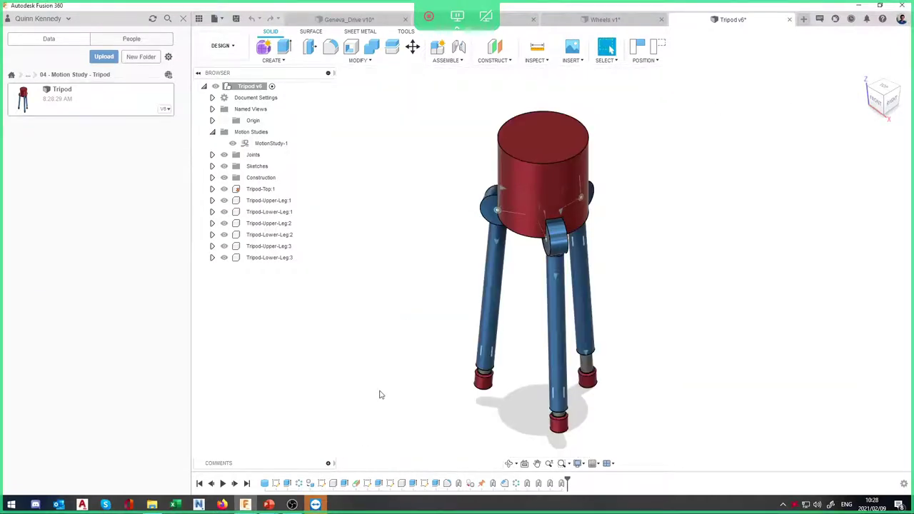
{"action": "mouse_move", "coordinate": [268, 505]}
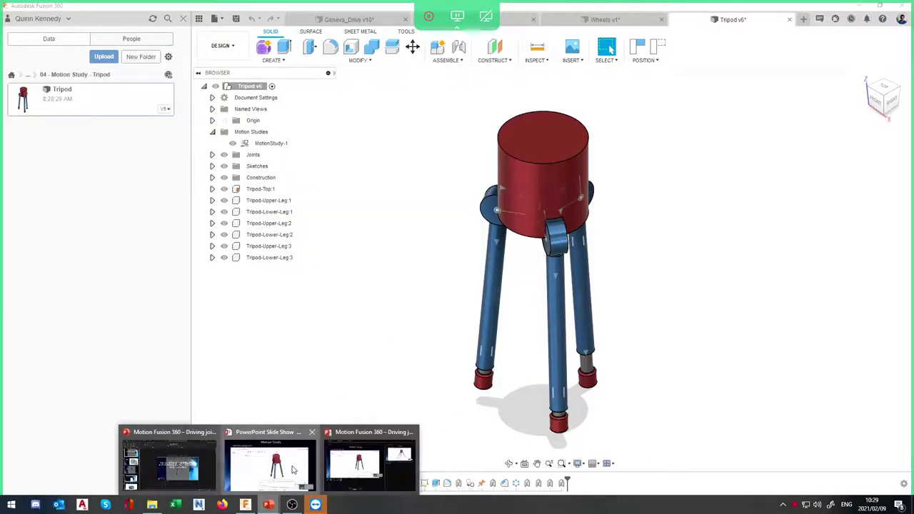
Play the tripod demo on the PowerPoint Motion Study slide, then switch back to Fusion 360
{"action": "left_click", "coordinate": [318, 489]}
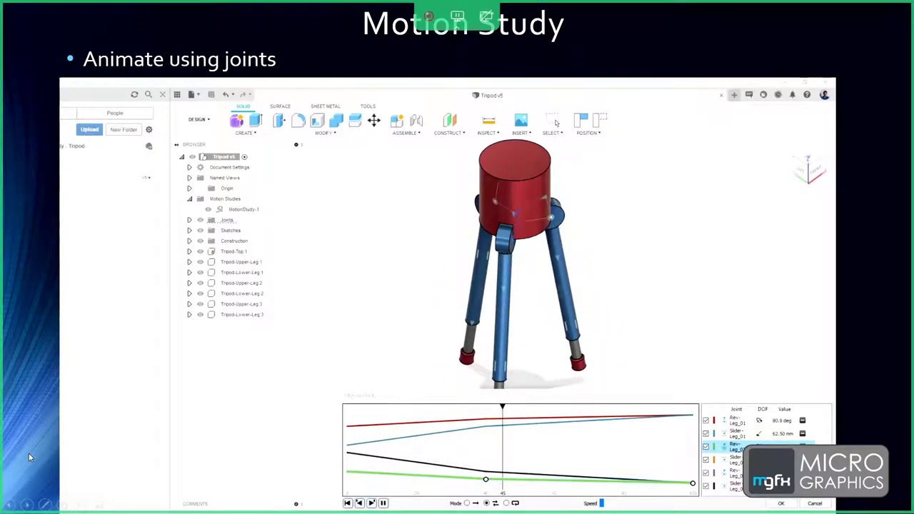
{"action": "key", "text": "Right"}
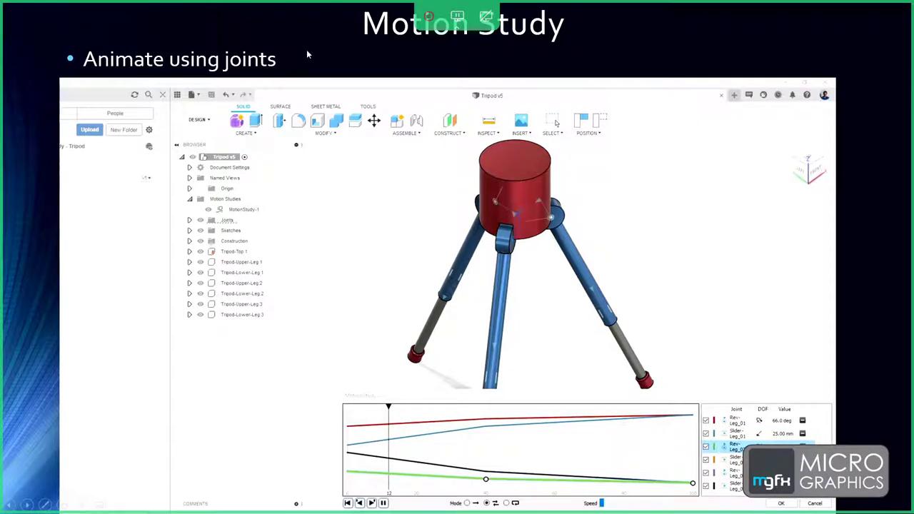
{"action": "key", "text": "alt+Tab"}
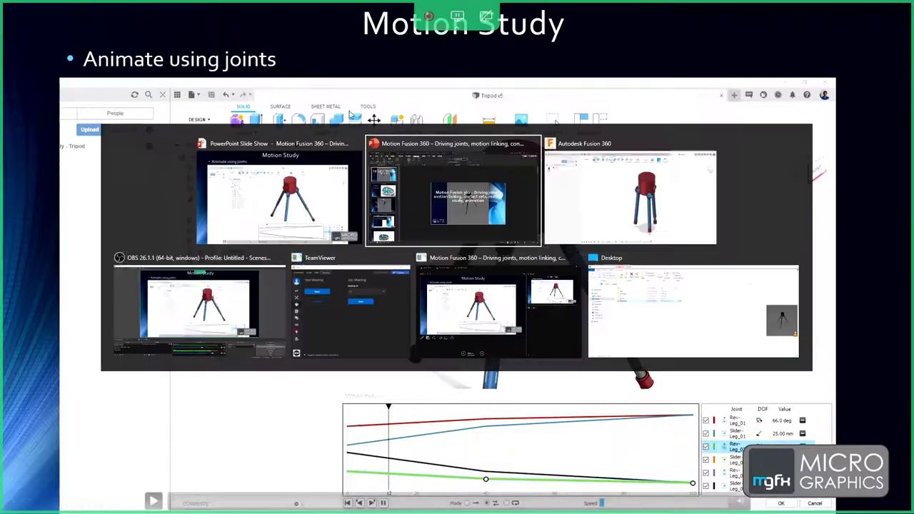
{"action": "left_click", "coordinate": [623, 186]}
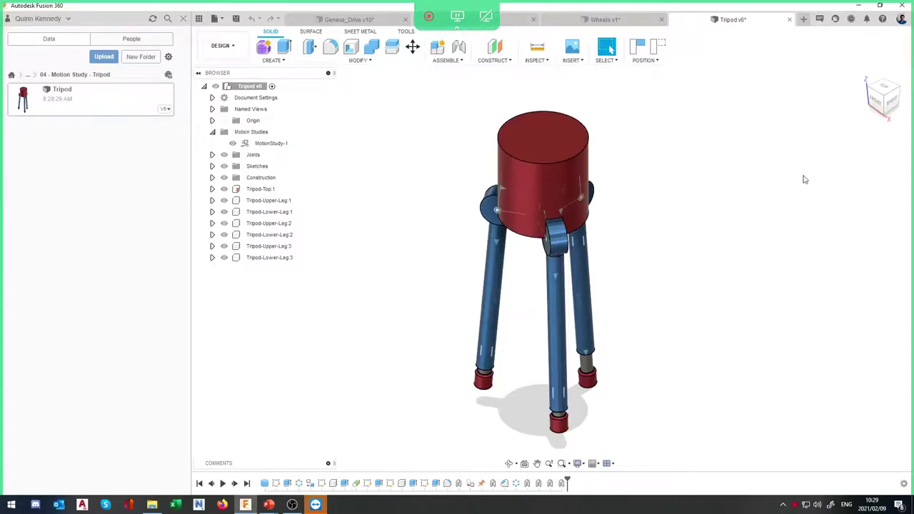
Reset the view to Home and open MotionStudy-1 for editing from the Motion Studies folder
{"action": "left_click", "coordinate": [889, 102]}
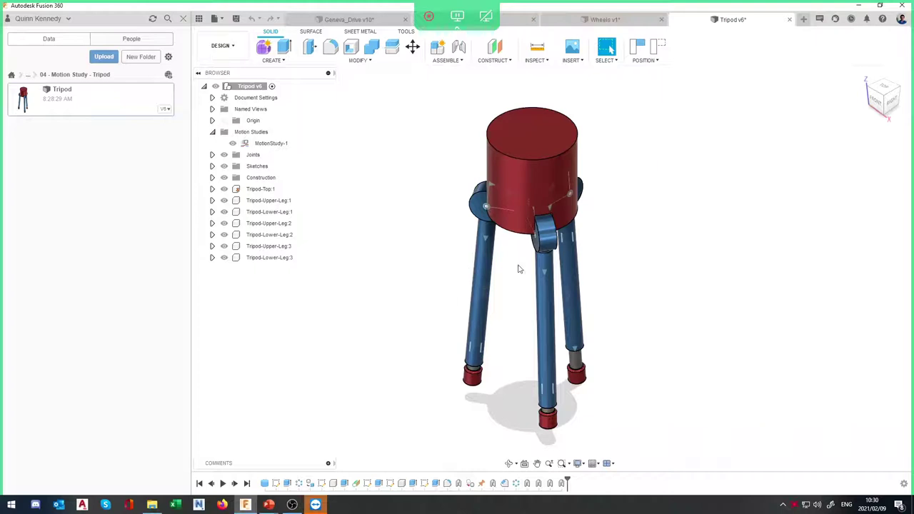
{"action": "left_click", "coordinate": [212, 132]}
{"action": "left_click", "coordinate": [212, 133]}
{"action": "left_click", "coordinate": [212, 133]}
{"action": "left_click", "coordinate": [212, 132]}
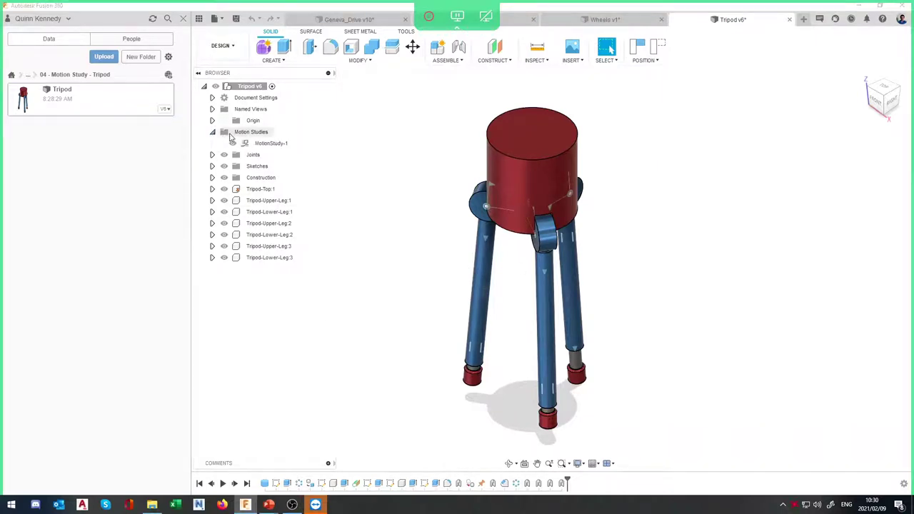
{"action": "left_click", "coordinate": [274, 143]}
{"action": "right_click", "coordinate": [279, 152]}
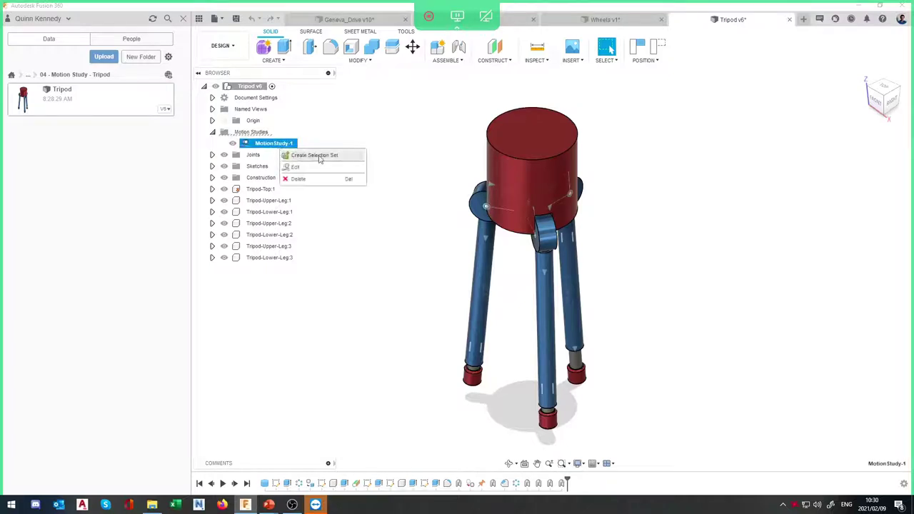
{"action": "left_click", "coordinate": [293, 164]}
Raise and enlarge the Motion Study panel and rewind the playhead near the start
{"action": "left_click_drag", "start_coordinate": [548, 368], "coordinate": [542, 318]}
{"action": "left_click_drag", "start_coordinate": [639, 326], "coordinate": [344, 331]}
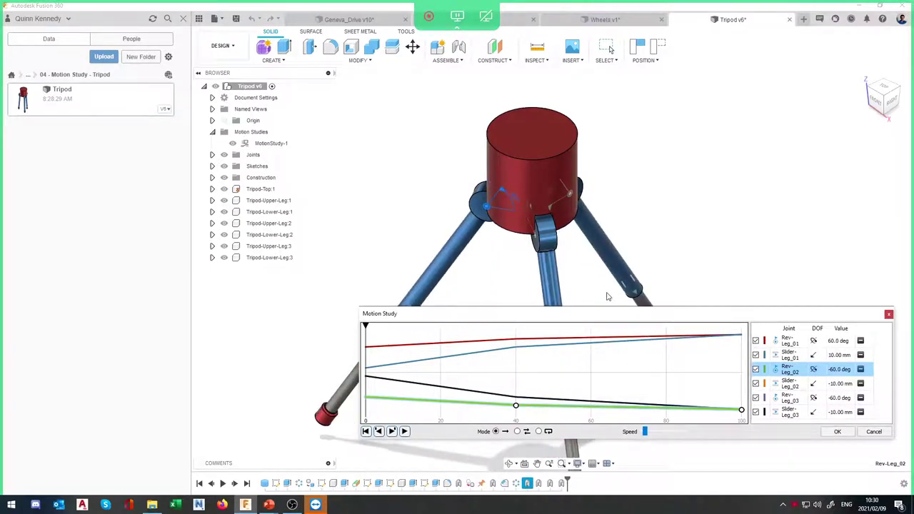
{"action": "left_click_drag", "start_coordinate": [586, 310], "coordinate": [570, 245]}
{"action": "left_click_drag", "start_coordinate": [614, 373], "coordinate": [622, 407]}
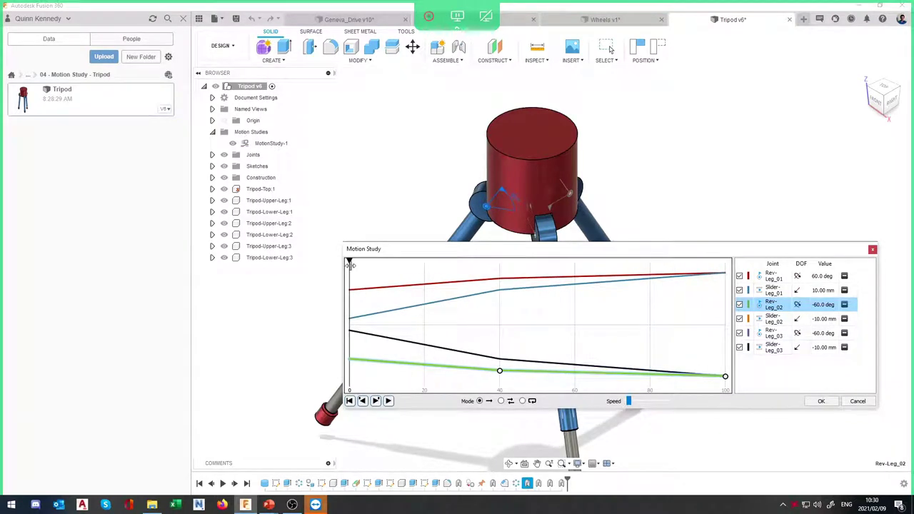
{"action": "mouse_move", "coordinate": [350, 264]}
{"action": "left_mouse_down"}
{"action": "mouse_move", "coordinate": [638, 261]}
{"action": "mouse_move", "coordinate": [716, 235]}
{"action": "mouse_move", "coordinate": [728, 241]}
{"action": "mouse_move", "coordinate": [349, 258]}
{"action": "left_mouse_up"}
{"action": "left_click_drag", "start_coordinate": [350, 262], "coordinate": [327, 258]}
{"action": "left_click_drag", "start_coordinate": [449, 253], "coordinate": [499, 48]}
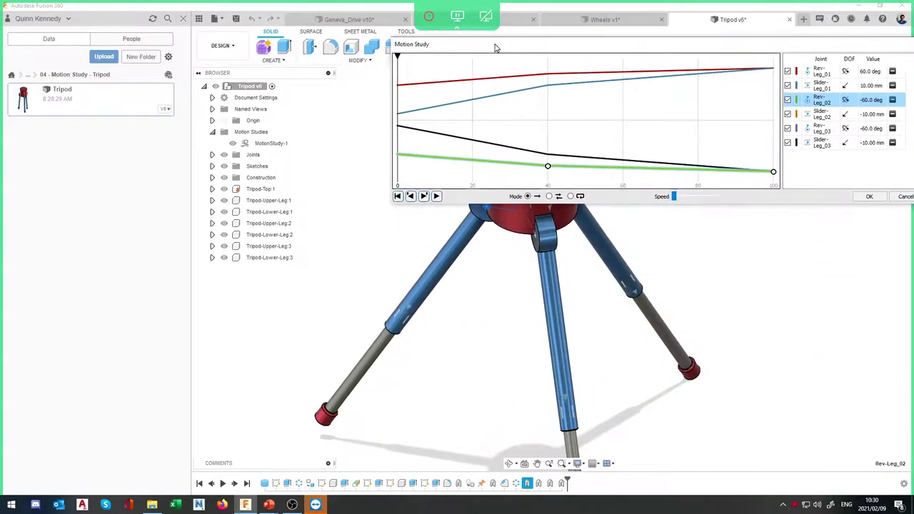
Play the motion study, jump back to the start, and step forward several frames
{"action": "left_click", "coordinate": [437, 196]}
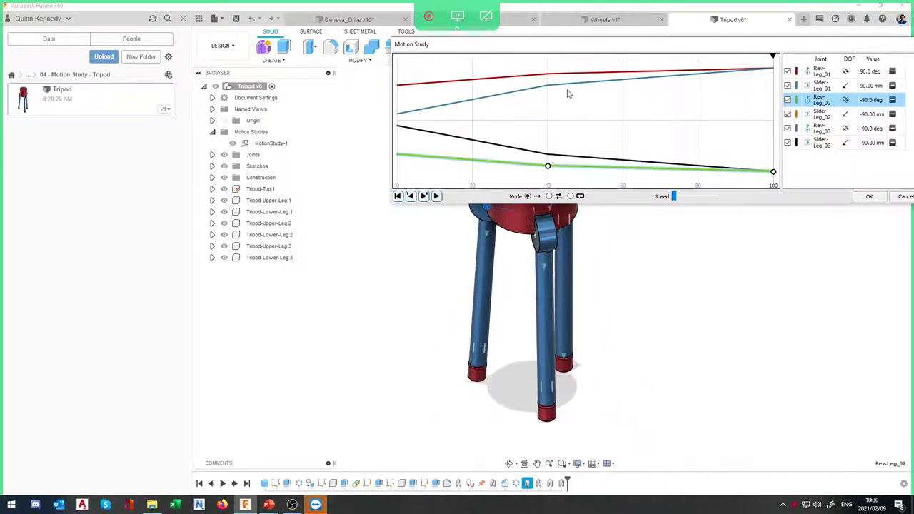
{"action": "left_click", "coordinate": [398, 196]}
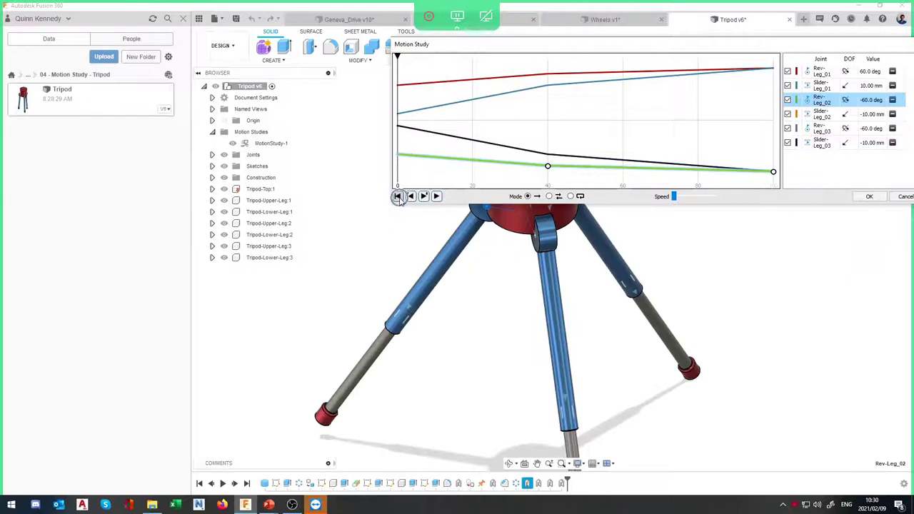
{"action": "left_click", "coordinate": [424, 197]}
{"action": "left_click", "coordinate": [424, 197]}
{"action": "left_click", "coordinate": [423, 197]}
{"action": "left_click", "coordinate": [424, 196]}
{"action": "left_click", "coordinate": [424, 196]}
{"action": "left_click", "coordinate": [423, 197]}
{"action": "left_click", "coordinate": [423, 196]}
{"action": "left_click", "coordinate": [411, 197]}
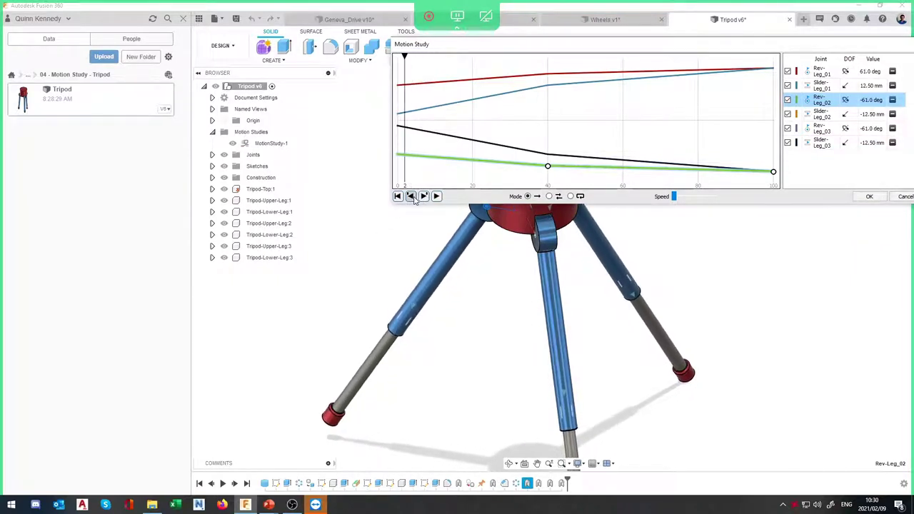
{"action": "left_click", "coordinate": [424, 196]}
{"action": "left_click", "coordinate": [424, 196]}
{"action": "left_click", "coordinate": [424, 196]}
Step forward to about frame 29, shift the panel down-left, and expand the Joints folder
{"action": "left_click", "coordinate": [424, 196]}
{"action": "left_click", "coordinate": [423, 197]}
{"action": "left_click", "coordinate": [424, 197]}
{"action": "left_click", "coordinate": [423, 197]}
{"action": "left_click", "coordinate": [423, 196]}
{"action": "left_click", "coordinate": [424, 197]}
{"action": "left_click", "coordinate": [423, 197]}
{"action": "left_click", "coordinate": [423, 196]}
{"action": "left_click", "coordinate": [423, 196]}
{"action": "left_click", "coordinate": [423, 197]}
{"action": "left_click", "coordinate": [424, 197]}
{"action": "left_click", "coordinate": [424, 197]}
{"action": "left_click", "coordinate": [423, 196]}
{"action": "left_click", "coordinate": [424, 196]}
{"action": "left_click_drag", "start_coordinate": [568, 48], "coordinate": [532, 101]}
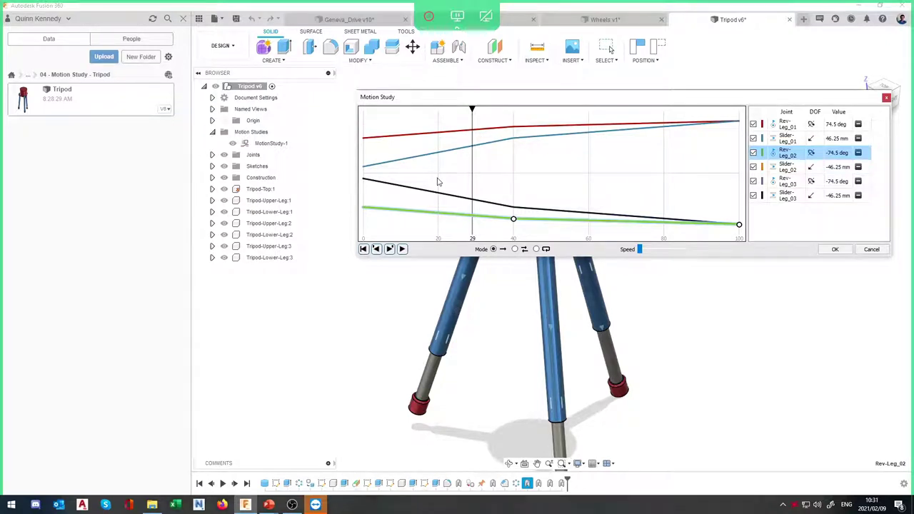
{"action": "left_click", "coordinate": [212, 155]}
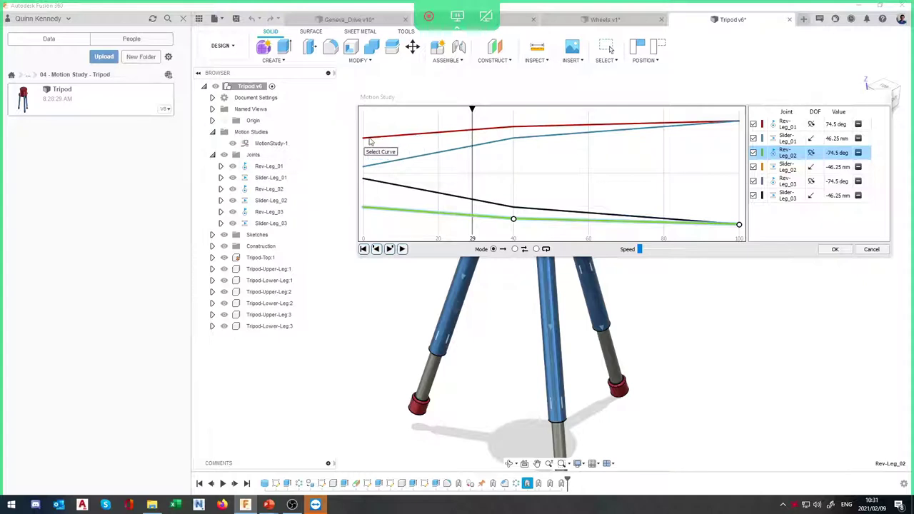
{"action": "left_click", "coordinate": [440, 136]}
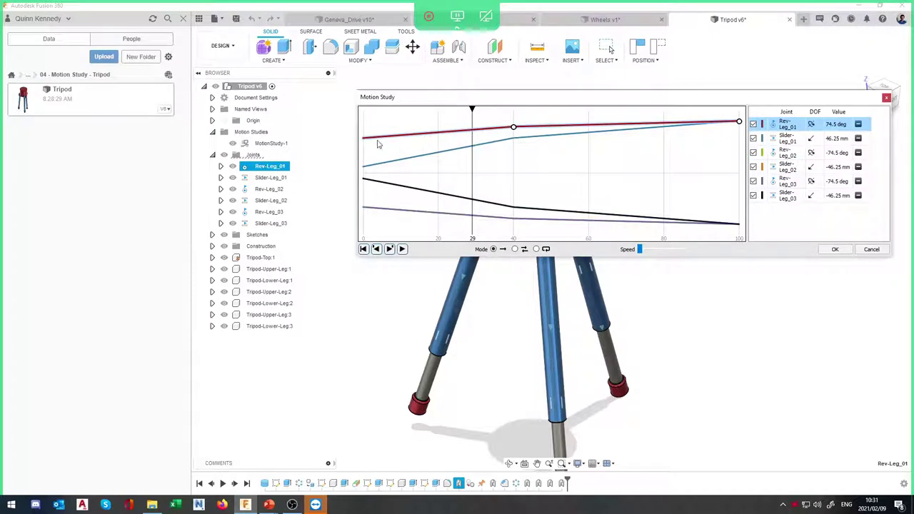
{"action": "left_click", "coordinate": [397, 160]}
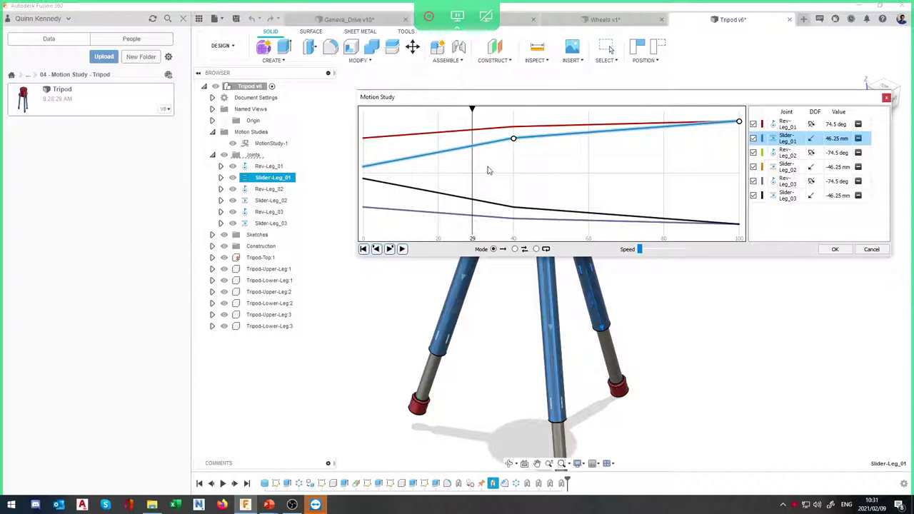
{"action": "left_click", "coordinate": [270, 167]}
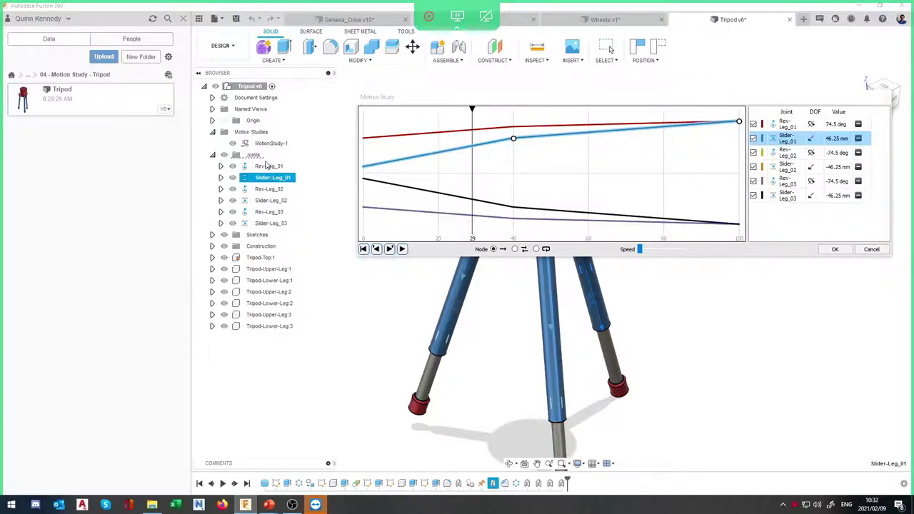
{"action": "left_click", "coordinate": [271, 177]}
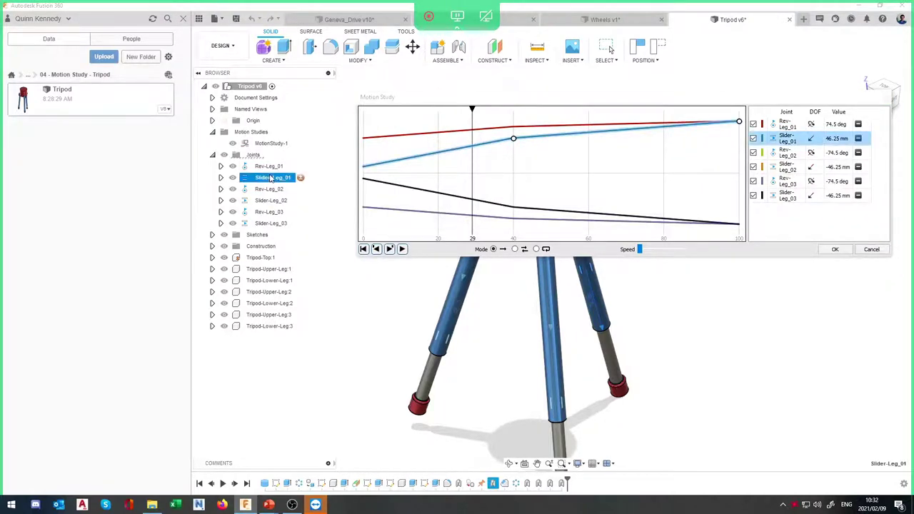
{"action": "left_click", "coordinate": [262, 171]}
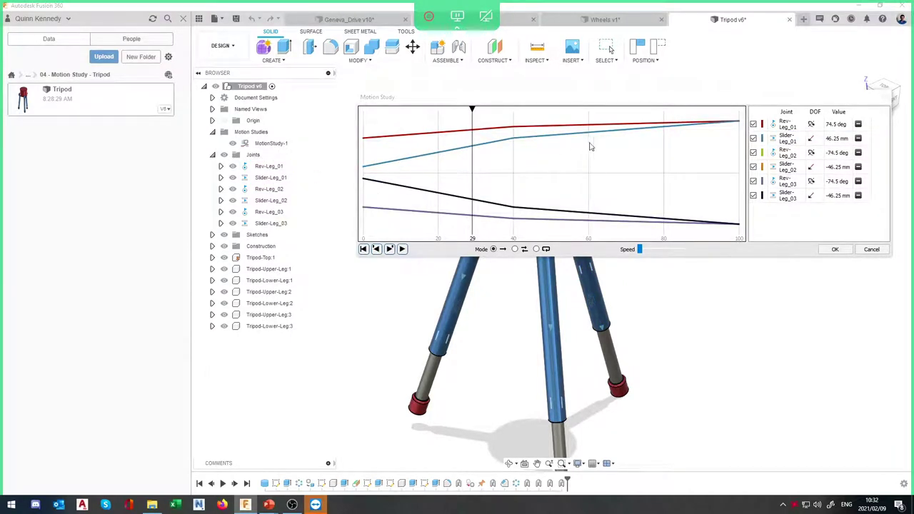
{"action": "left_click", "coordinate": [518, 127]}
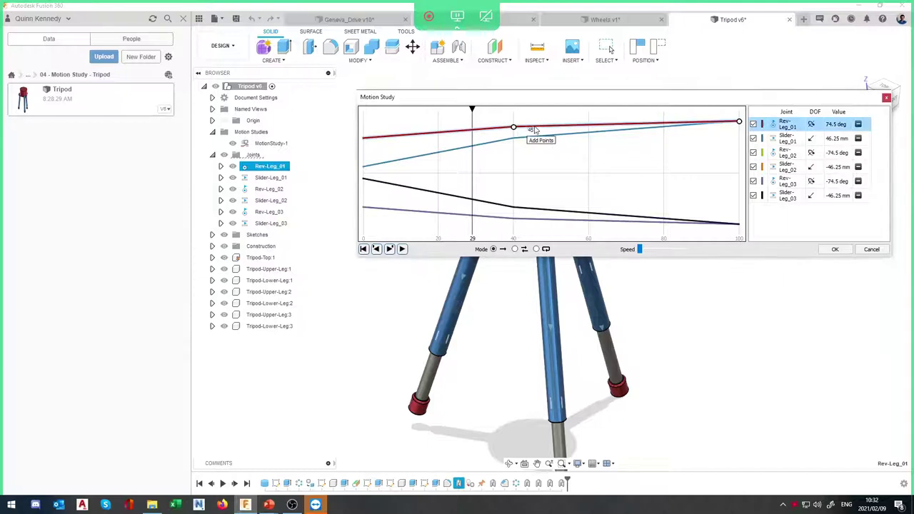
{"action": "left_click", "coordinate": [492, 144]}
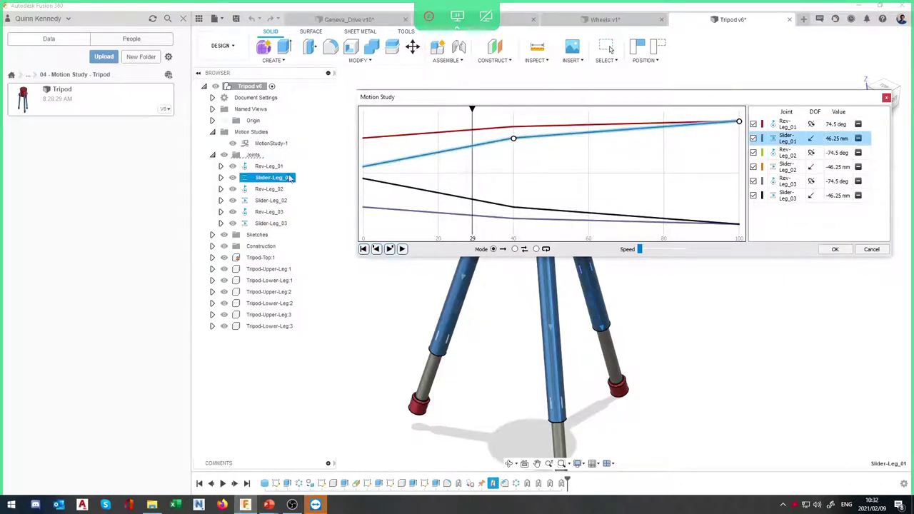
{"action": "left_click", "coordinate": [444, 196]}
{"action": "left_click", "coordinate": [430, 214]}
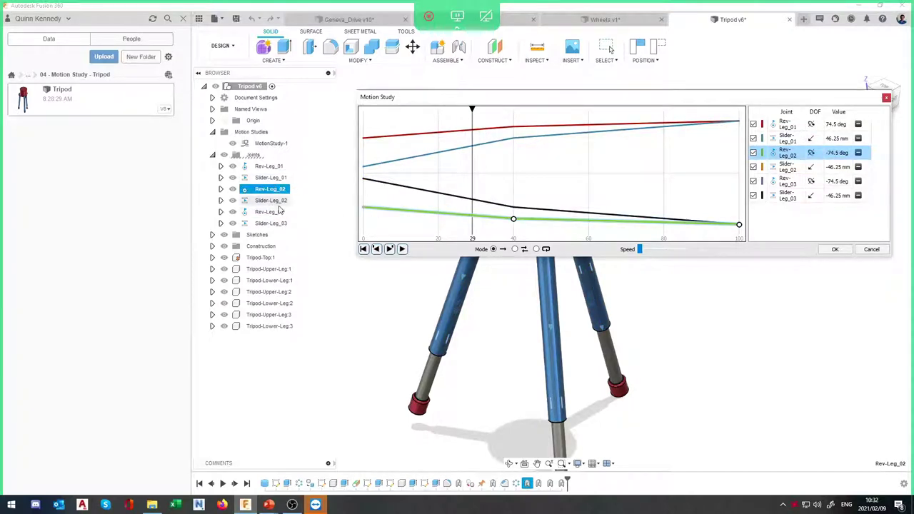
{"action": "left_click", "coordinate": [426, 159]}
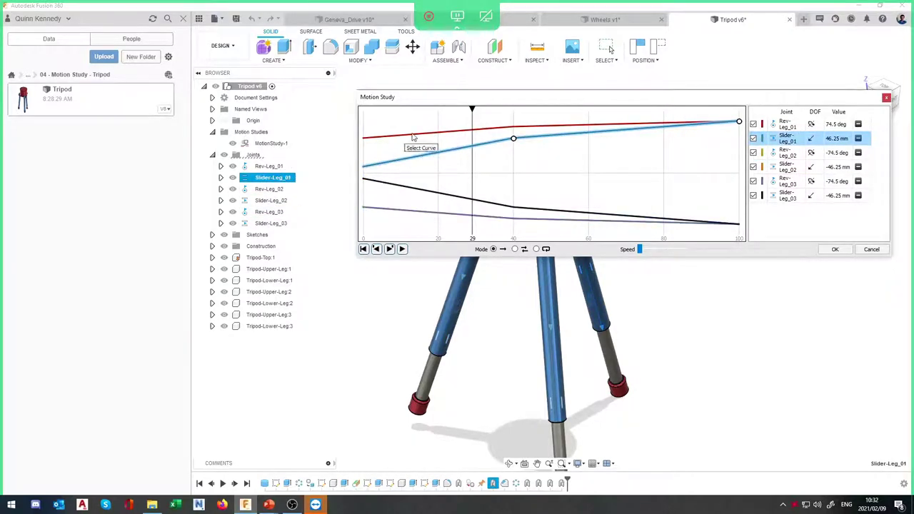
{"action": "left_click", "coordinate": [418, 137]}
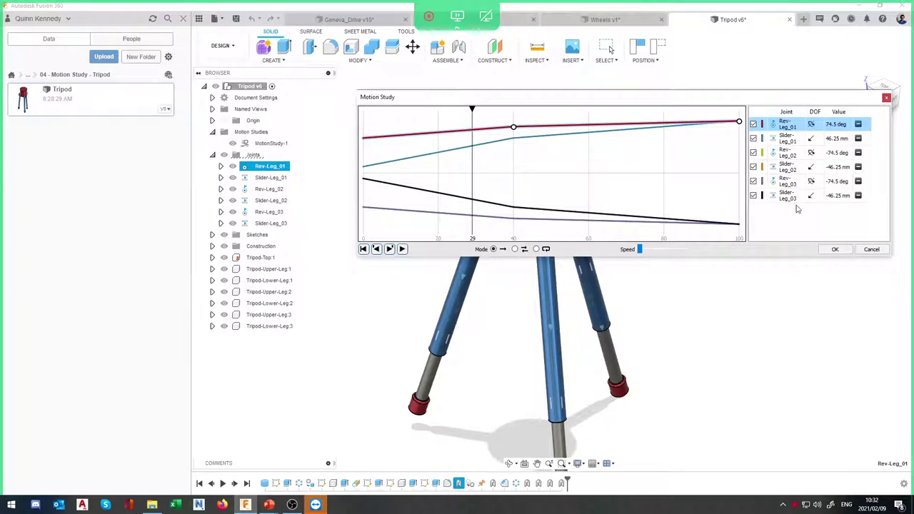
{"action": "left_click", "coordinate": [858, 124]}
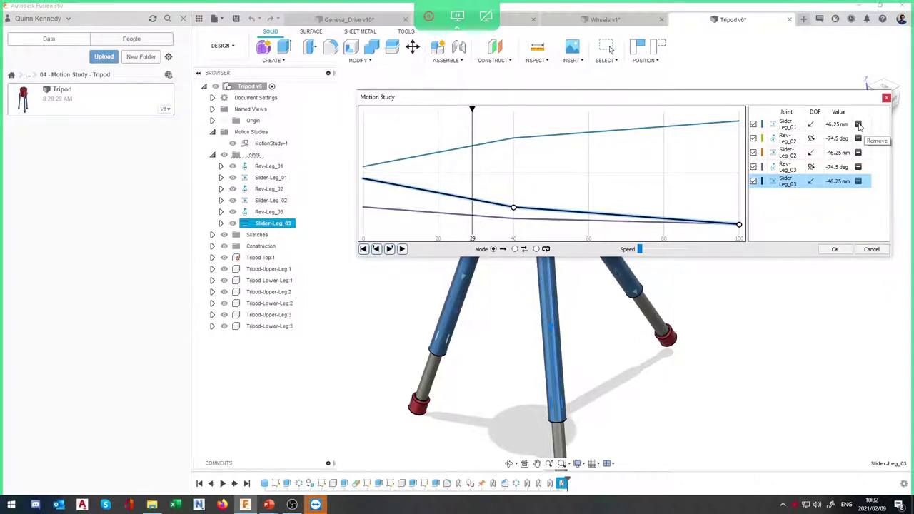
Remove Slider-Leg_01 from MotionStudy-1 and check the Rev-Leg_03 and Slider-Leg_02 joints
{"action": "left_click", "coordinate": [800, 127]}
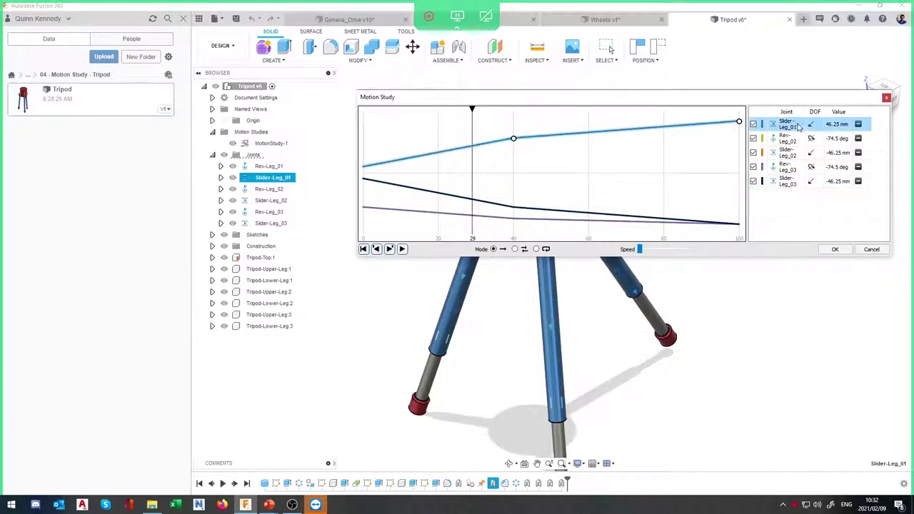
{"action": "left_click", "coordinate": [858, 124]}
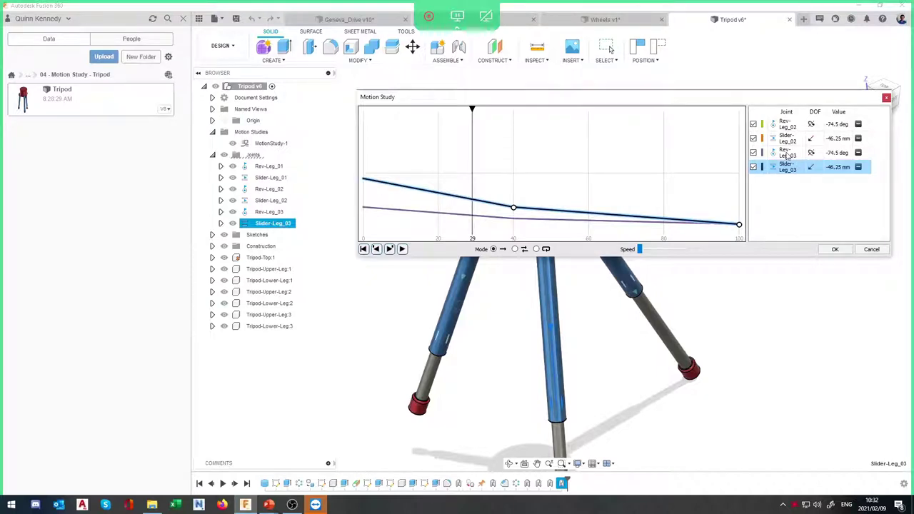
{"action": "left_click", "coordinate": [280, 223]}
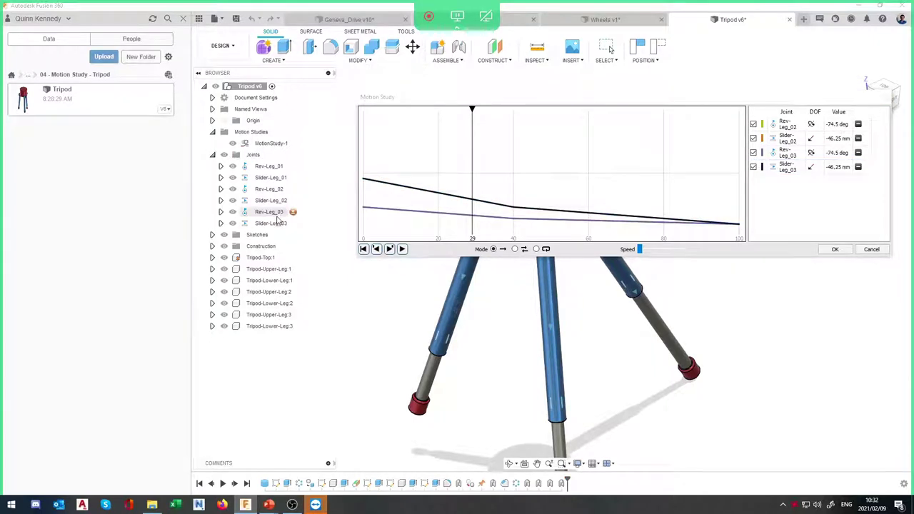
{"action": "left_click", "coordinate": [270, 211]}
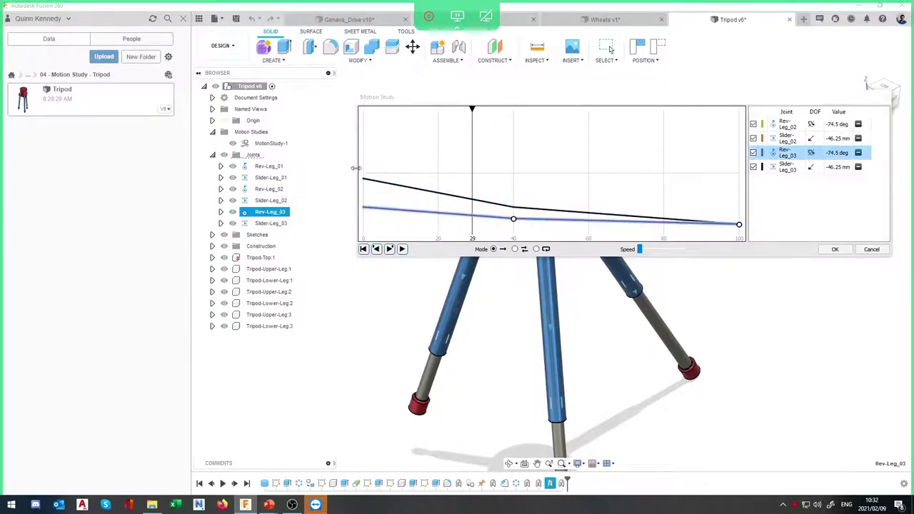
{"action": "left_click", "coordinate": [275, 211]}
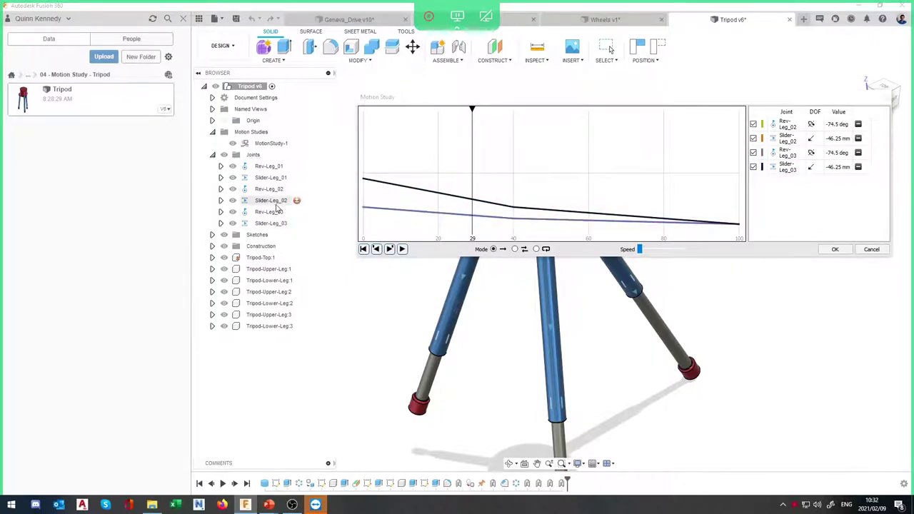
{"action": "left_click", "coordinate": [275, 200]}
{"action": "left_click", "coordinate": [275, 201]}
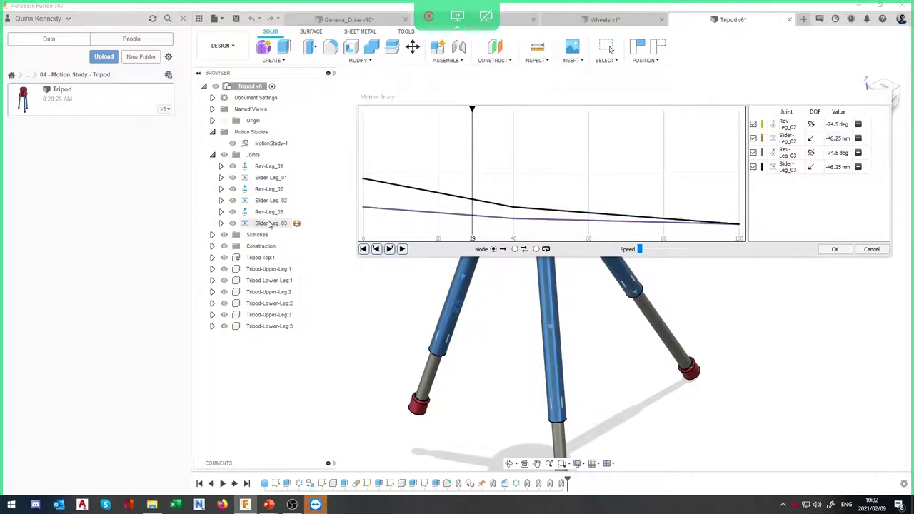
Review the remaining leg 2 and leg 3 joint curves and rows, then scrub the timeline
{"action": "left_click", "coordinate": [404, 209]}
{"action": "left_click", "coordinate": [405, 209]}
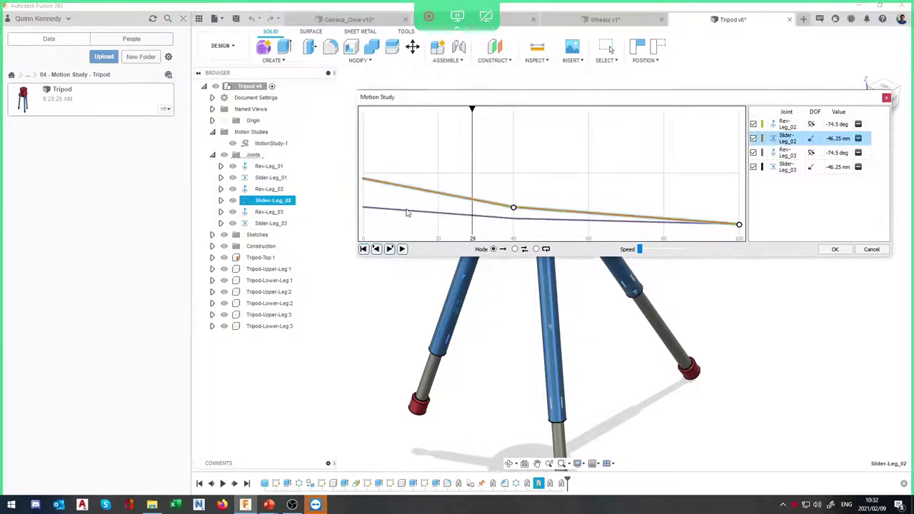
{"action": "left_click", "coordinate": [406, 213]}
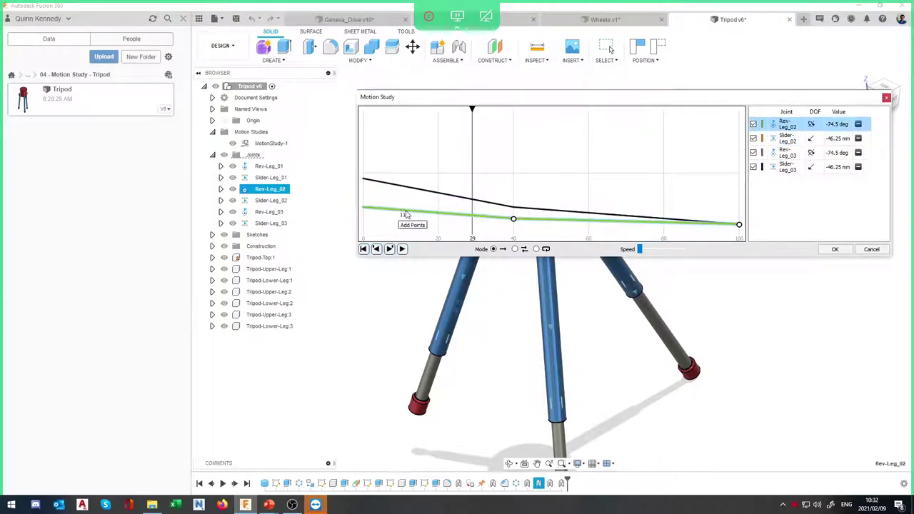
{"action": "left_click", "coordinate": [785, 168]}
{"action": "left_click", "coordinate": [787, 154]}
{"action": "left_click", "coordinate": [786, 140]}
{"action": "left_click", "coordinate": [785, 126]}
{"action": "left_click", "coordinate": [786, 140]}
{"action": "left_click", "coordinate": [787, 154]}
{"action": "left_click", "coordinate": [787, 168]}
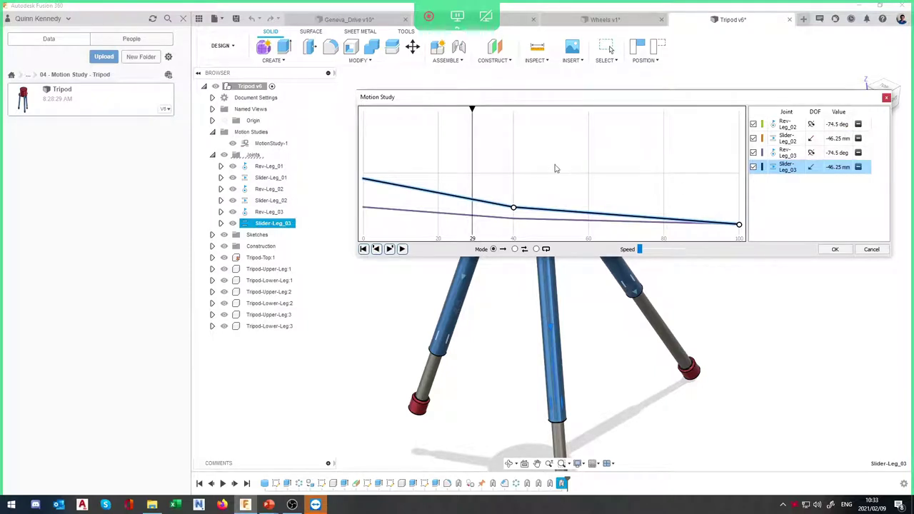
{"action": "mouse_move", "coordinate": [471, 125]}
{"action": "left_mouse_down"}
{"action": "mouse_move", "coordinate": [481, 120]}
{"action": "mouse_move", "coordinate": [422, 121]}
{"action": "mouse_move", "coordinate": [577, 133]}
{"action": "mouse_move", "coordinate": [371, 130]}
{"action": "mouse_move", "coordinate": [593, 130]}
{"action": "mouse_move", "coordinate": [573, 130]}
{"action": "left_mouse_up"}
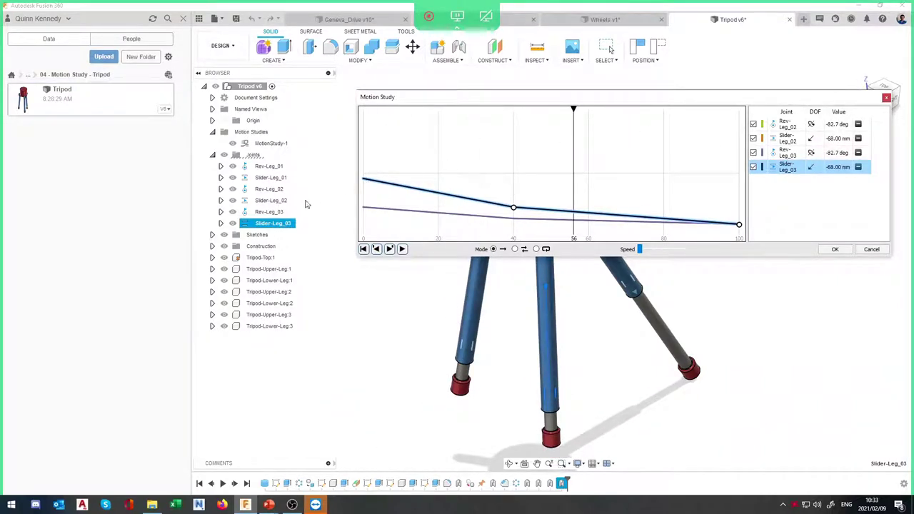
Clear the joint selection, rewind the playhead to 0, and add Rev-Leg_01 back at 60.0 deg
{"action": "left_click", "coordinate": [272, 212]}
{"action": "left_click", "coordinate": [270, 201]}
{"action": "left_click", "coordinate": [270, 201]}
{"action": "left_click", "coordinate": [270, 201]}
{"action": "key", "text": "Escape"}
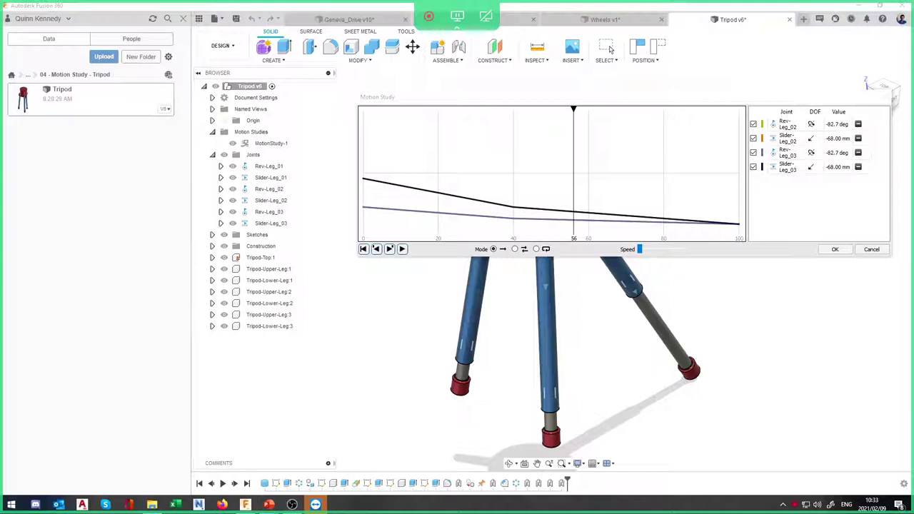
{"action": "left_click_drag", "start_coordinate": [574, 112], "coordinate": [389, 149]}
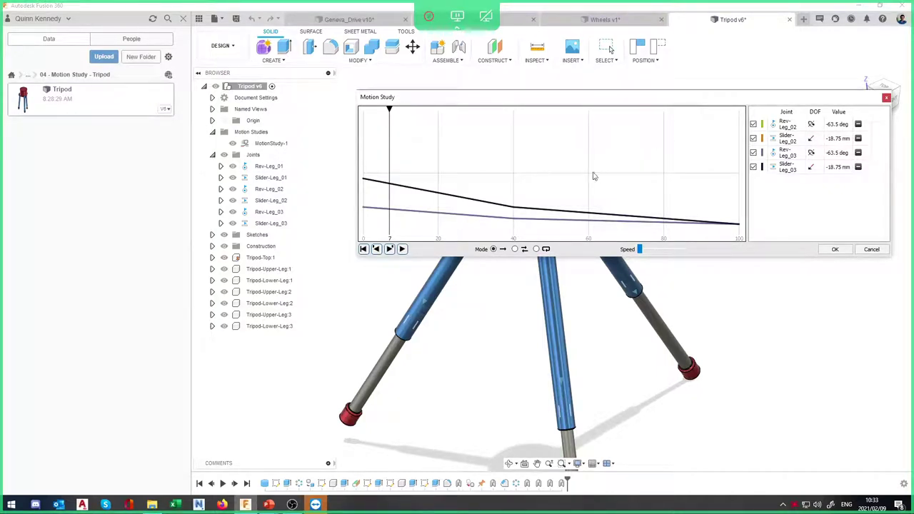
{"action": "left_click_drag", "start_coordinate": [390, 113], "coordinate": [362, 114]}
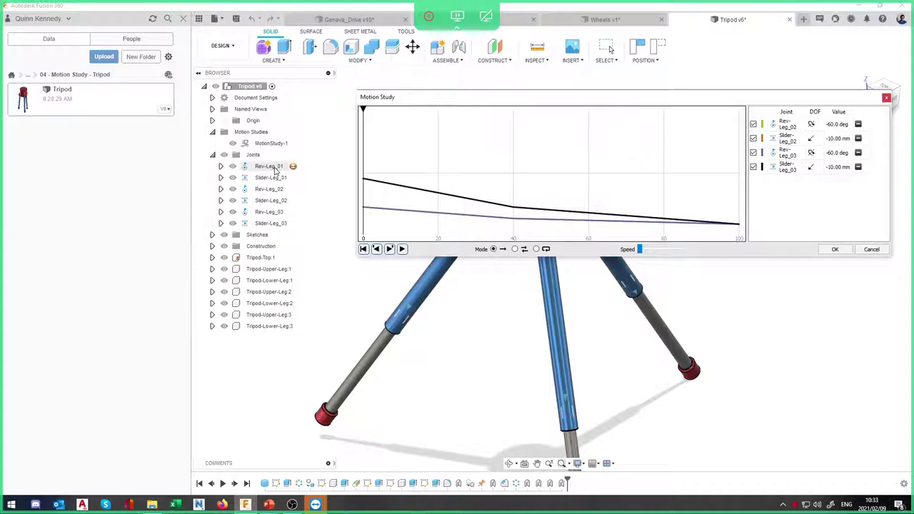
{"action": "scroll", "coordinate": [524, 269], "scroll_direction": "up", "scroll_amount": 1}
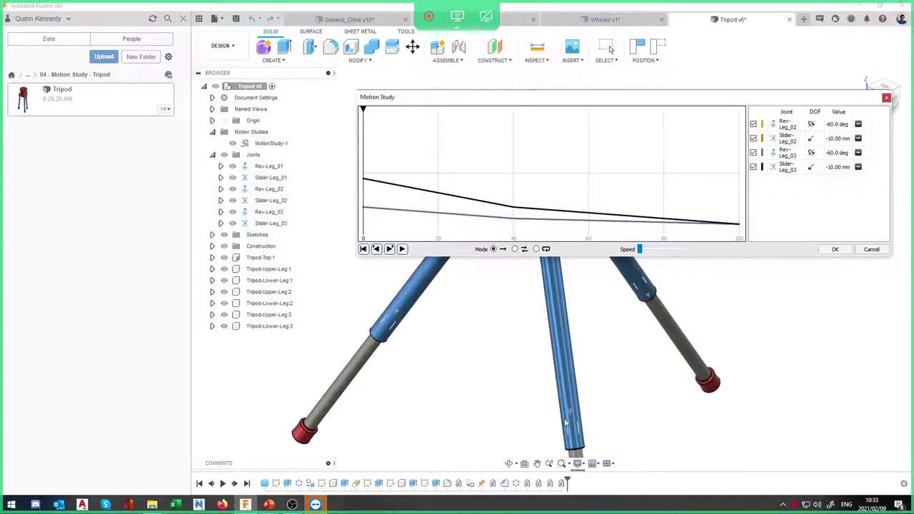
{"action": "left_click", "coordinate": [269, 166]}
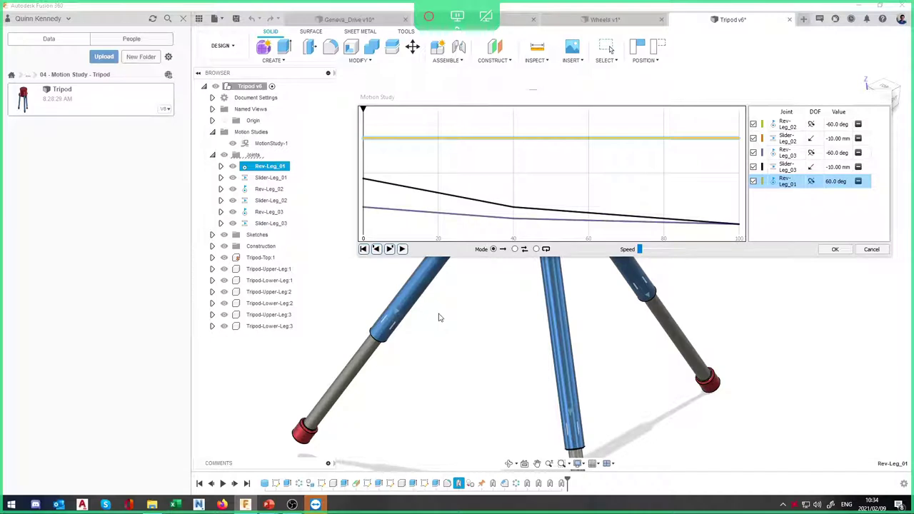
Add a Rev-Leg_01 keyframe at step 20 with an 80 deg angle, then orbit the tripod
{"action": "left_click_drag", "start_coordinate": [390, 101], "coordinate": [557, 81]}
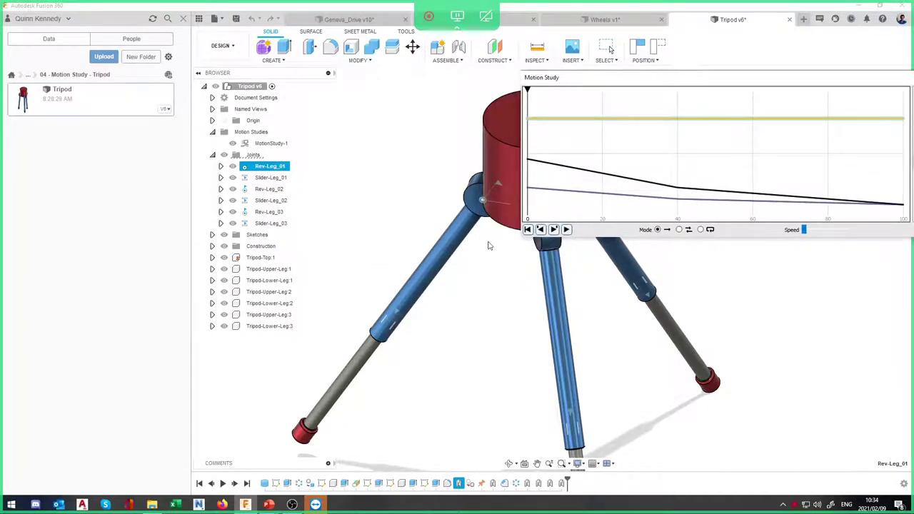
{"action": "left_click_drag", "start_coordinate": [633, 84], "coordinate": [381, 84]}
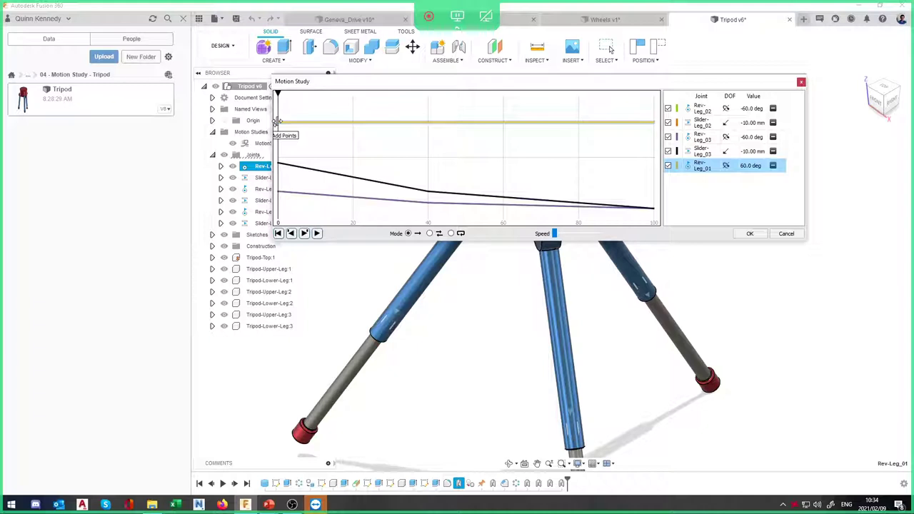
{"action": "left_click", "coordinate": [350, 124]}
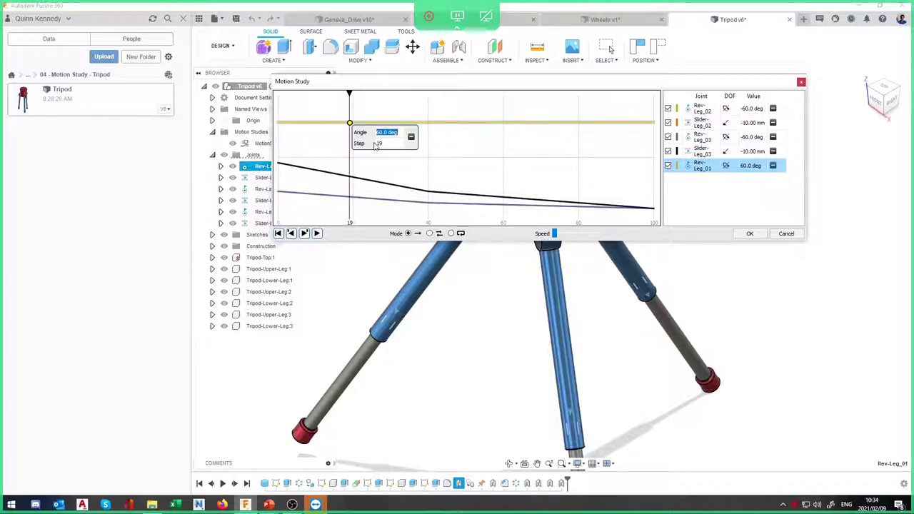
{"action": "left_click", "coordinate": [382, 144]}
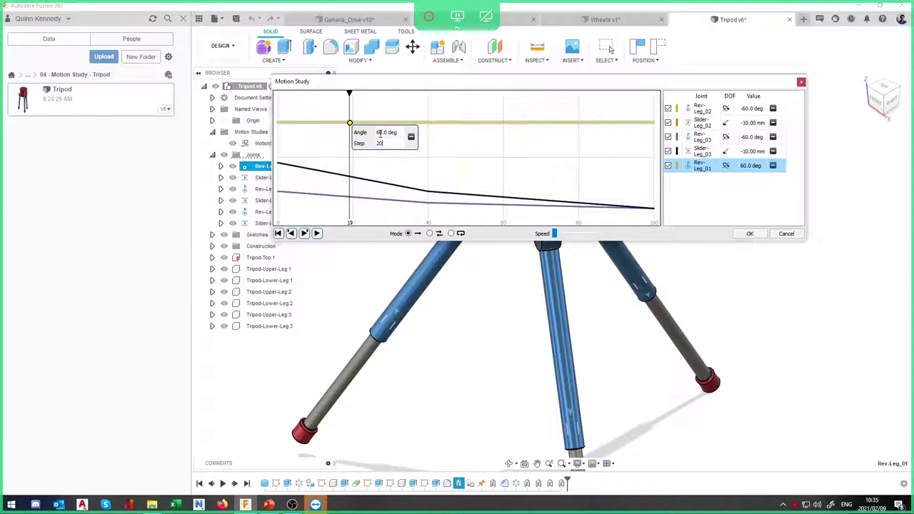
{"action": "type", "text": "80"}
{"action": "middle_click_drag", "start_coordinate": [557, 265], "coordinate": [523, 356], "text": "shift"}
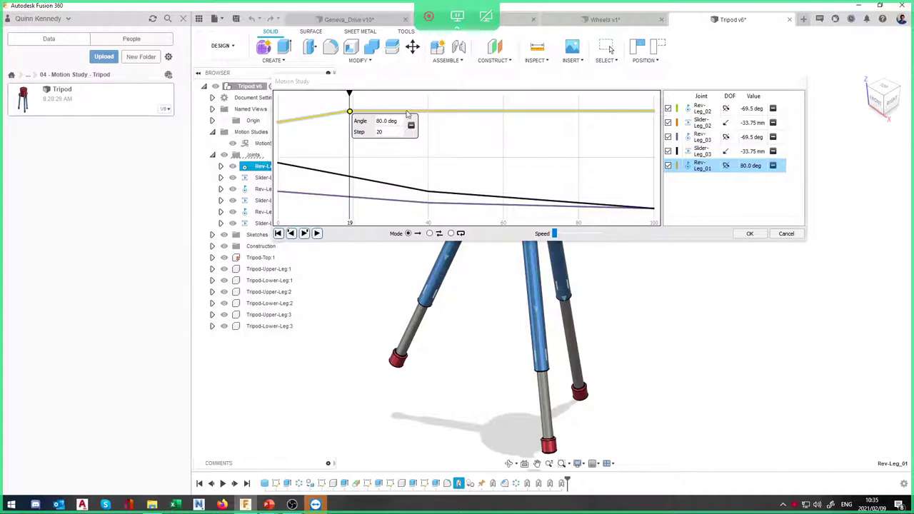
Add a 90 deg Rev-Leg_01 end keyframe at step 100 and preview the midway pose
{"action": "left_click", "coordinate": [651, 112]}
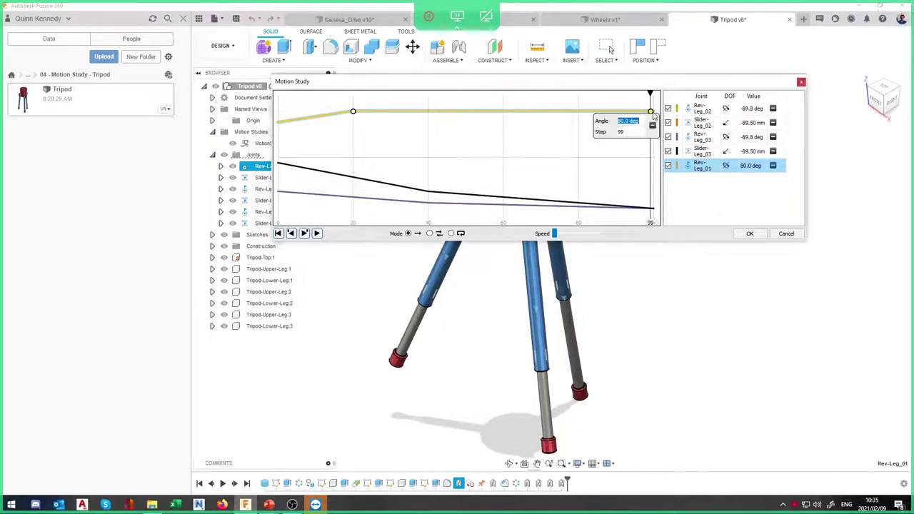
{"action": "key", "text": "Tab"}
{"action": "type", "text": "100"}
{"action": "left_click", "coordinate": [641, 122]}
{"action": "type", "text": "90"}
{"action": "key", "text": "Return"}
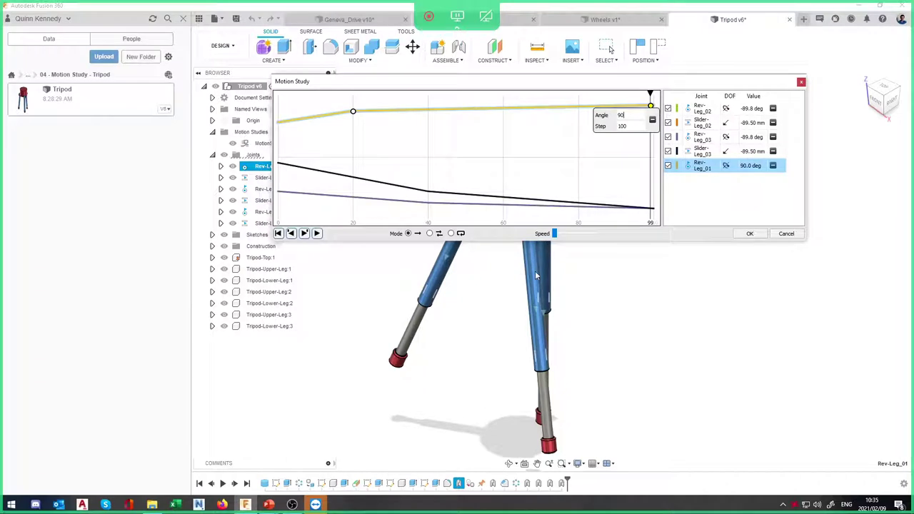
{"action": "left_click", "coordinate": [623, 148]}
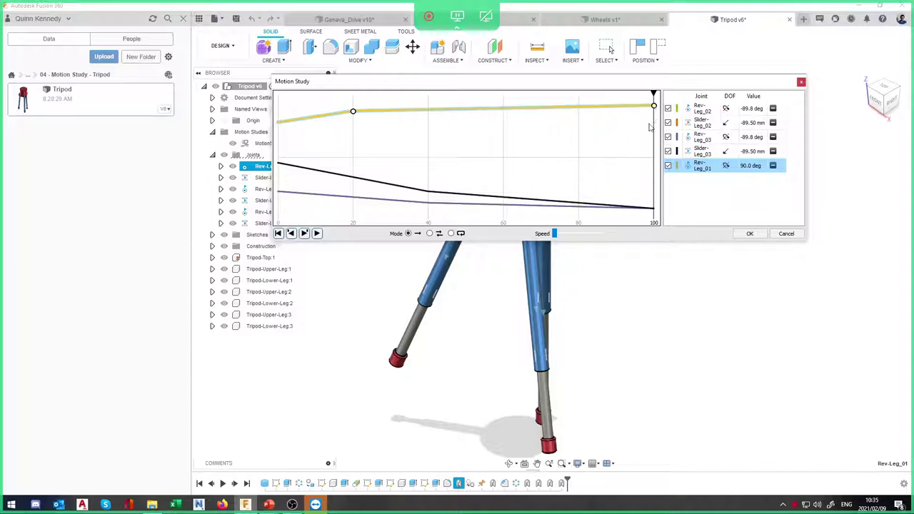
{"action": "mouse_move", "coordinate": [654, 125]}
{"action": "left_mouse_down"}
{"action": "mouse_move", "coordinate": [307, 147]}
{"action": "mouse_move", "coordinate": [670, 148]}
{"action": "left_mouse_up"}
{"action": "left_click_drag", "start_coordinate": [279, 163], "coordinate": [552, 160]}
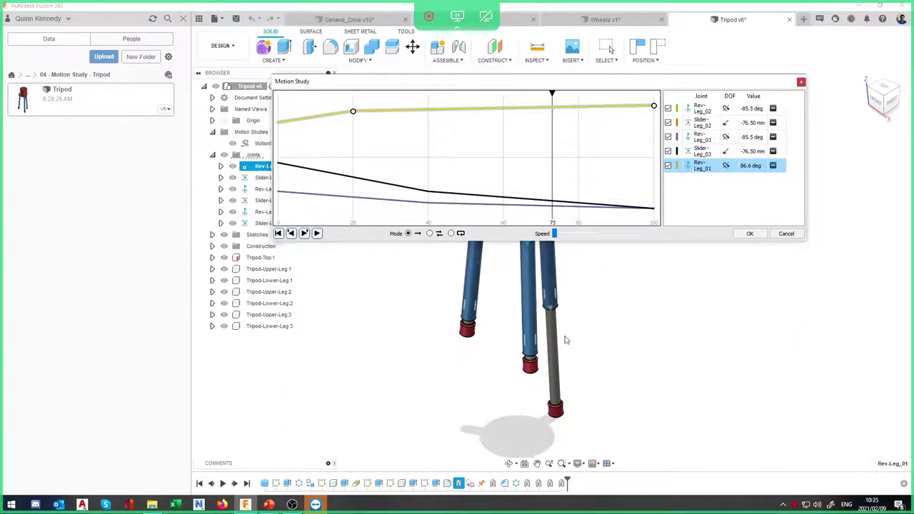
{"action": "middle_click_drag", "start_coordinate": [694, 367], "coordinate": [636, 366], "text": "shift"}
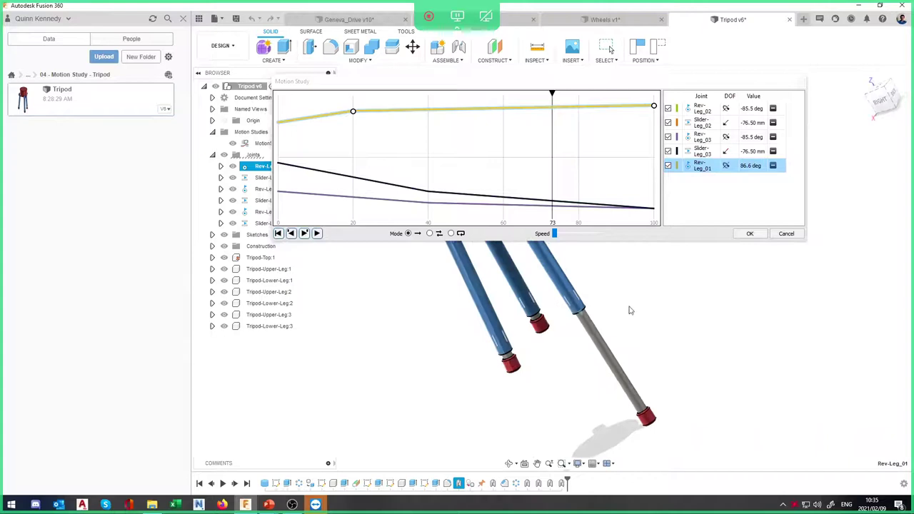
{"action": "left_click_drag", "start_coordinate": [606, 86], "coordinate": [616, 25]}
{"action": "middle_click_drag", "start_coordinate": [627, 187], "coordinate": [661, 197], "text": "shift"}
{"action": "left_click_drag", "start_coordinate": [633, 177], "coordinate": [633, 144]}
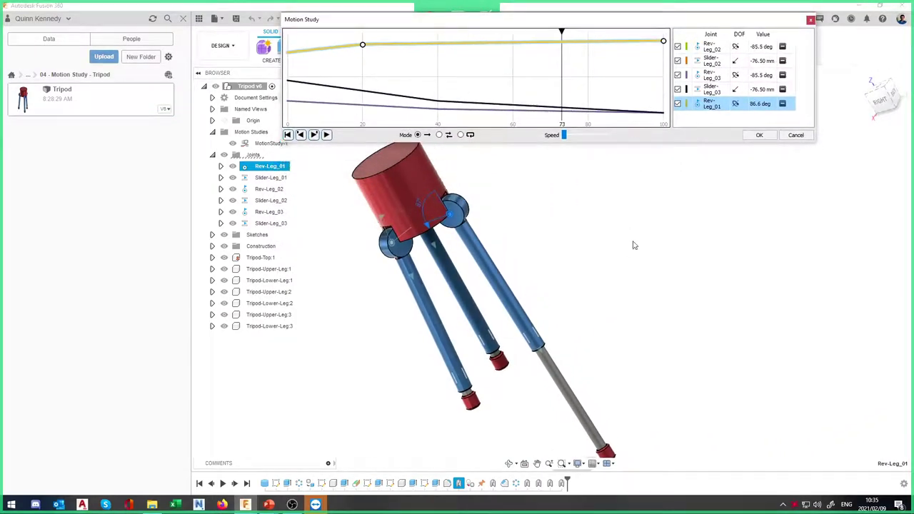
{"action": "mouse_move", "coordinate": [654, 290]}
{"action": "middle_mouse_down", "text": "shift"}
{"action": "mouse_move", "coordinate": [679, 253]}
{"action": "mouse_move", "coordinate": [526, 253]}
{"action": "middle_mouse_up", "text": "shift"}
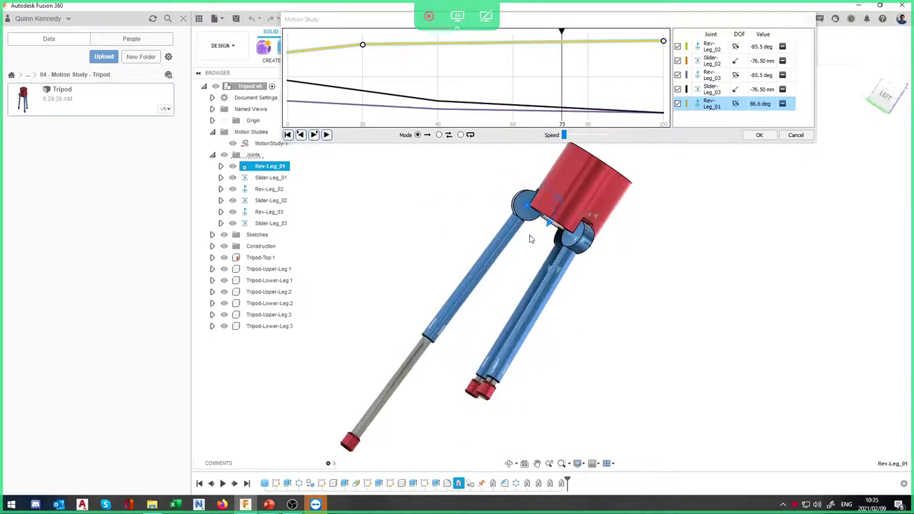
{"action": "mouse_move", "coordinate": [561, 34]}
{"action": "left_mouse_down"}
{"action": "mouse_move", "coordinate": [430, 34]}
{"action": "mouse_move", "coordinate": [357, 50]}
{"action": "mouse_move", "coordinate": [649, 57]}
{"action": "mouse_move", "coordinate": [410, 65]}
{"action": "mouse_move", "coordinate": [476, 74]}
{"action": "mouse_move", "coordinate": [629, 57]}
{"action": "mouse_move", "coordinate": [524, 45]}
{"action": "mouse_move", "coordinate": [268, 66]}
{"action": "left_mouse_up"}
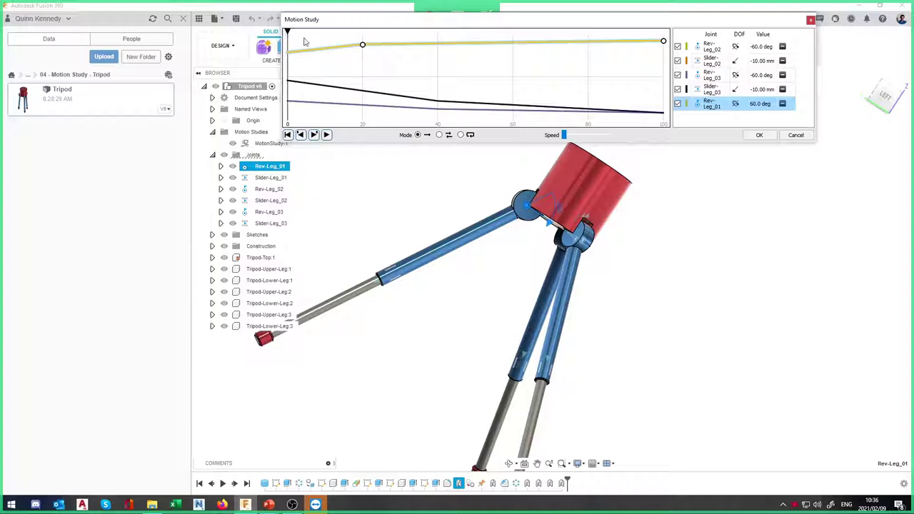
{"action": "left_click_drag", "start_coordinate": [288, 33], "coordinate": [306, 34]}
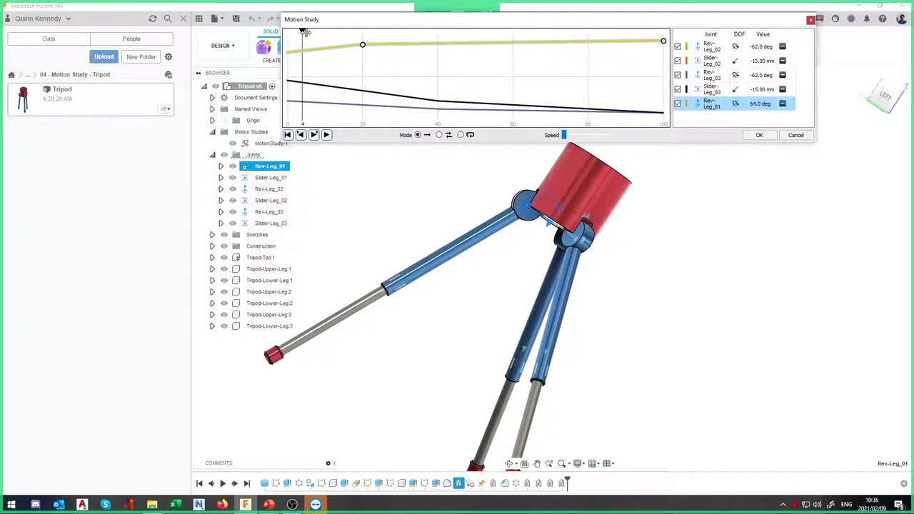
Add Slider-Leg_01 with an 80 mm keyframe at step 40 and another keyframe at the curve's end
{"action": "left_click", "coordinate": [258, 179]}
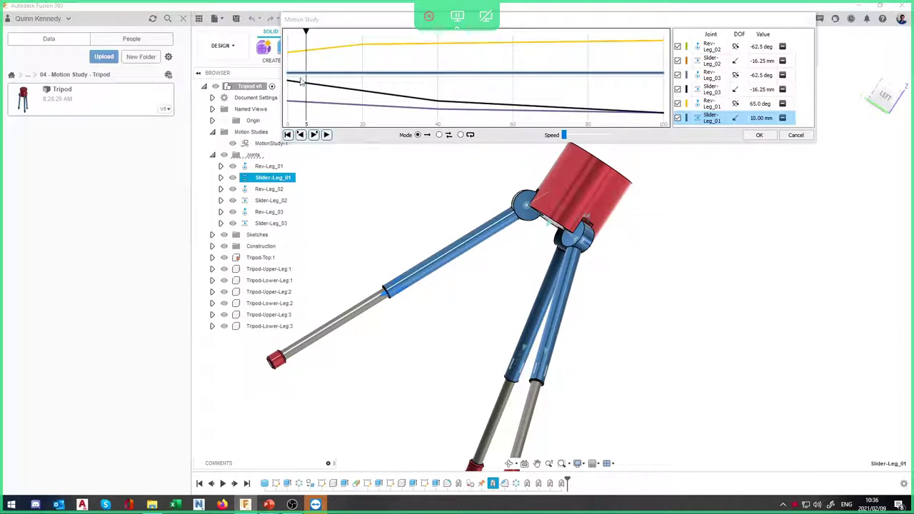
{"action": "left_click", "coordinate": [438, 75]}
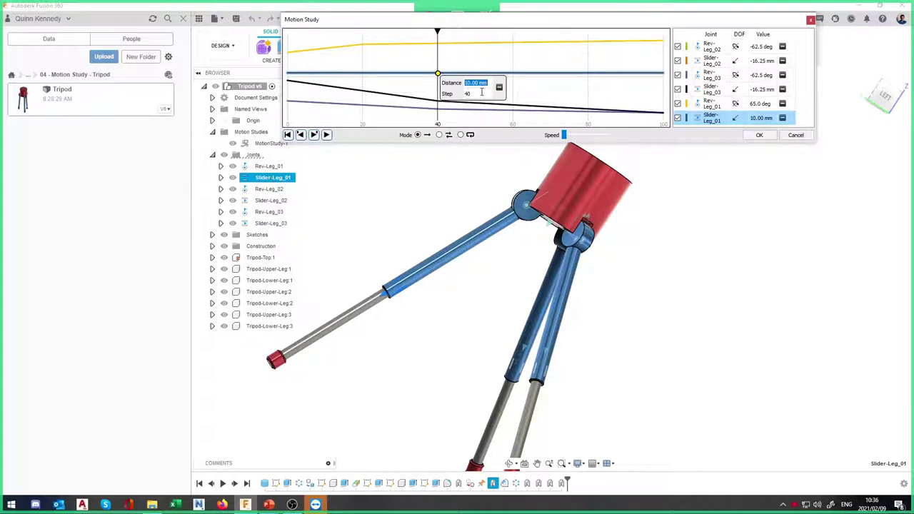
{"action": "type", "text": "8"}
{"action": "key", "text": "Return"}
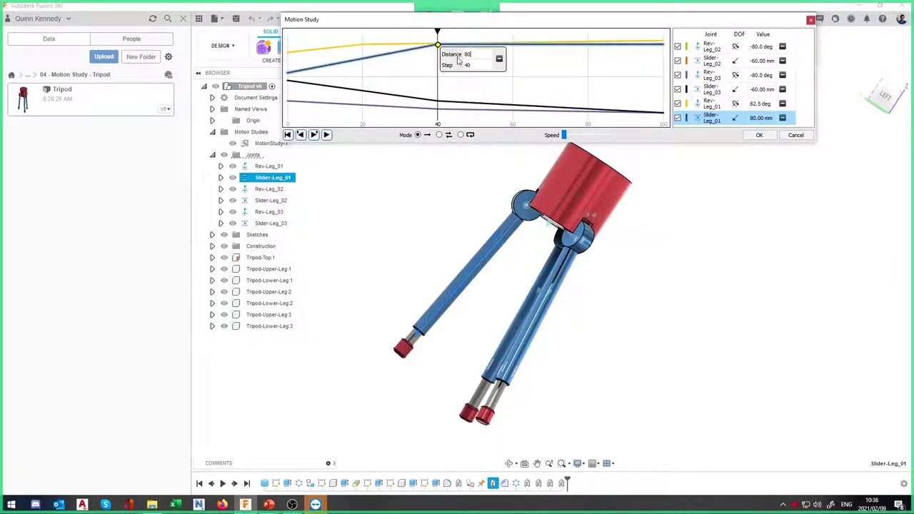
{"action": "left_click", "coordinate": [663, 45]}
{"action": "left_click", "coordinate": [648, 65]}
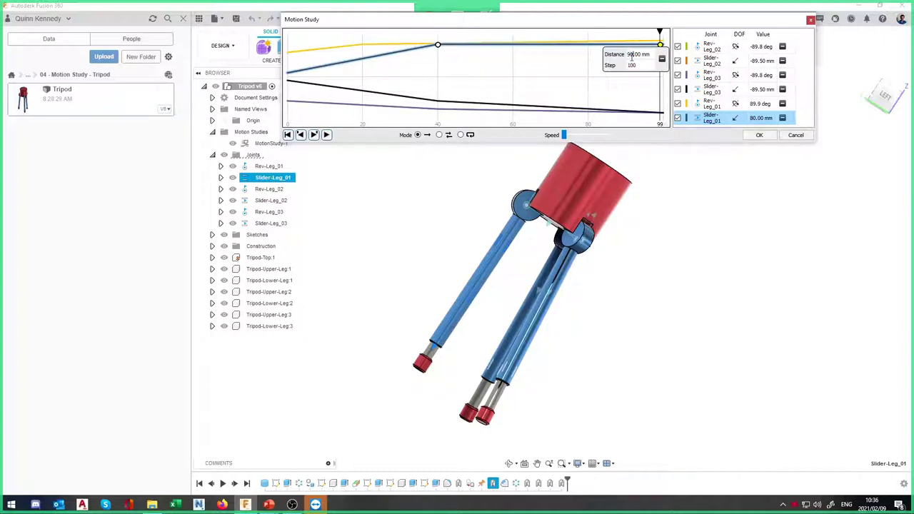
Set the end keyframe to 90 mm at step 100, delete the stray step-71 keyframe, and rewind to step 0
{"action": "key", "text": "Return"}
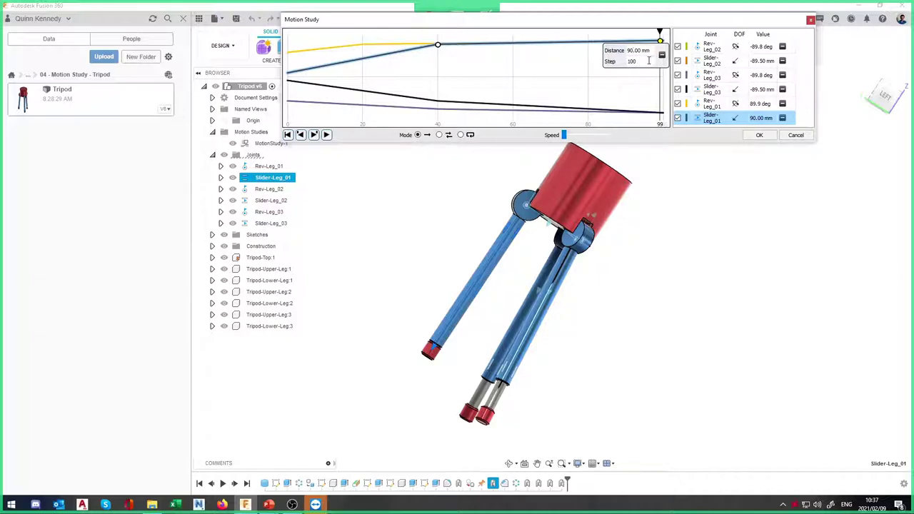
{"action": "key", "text": "Return"}
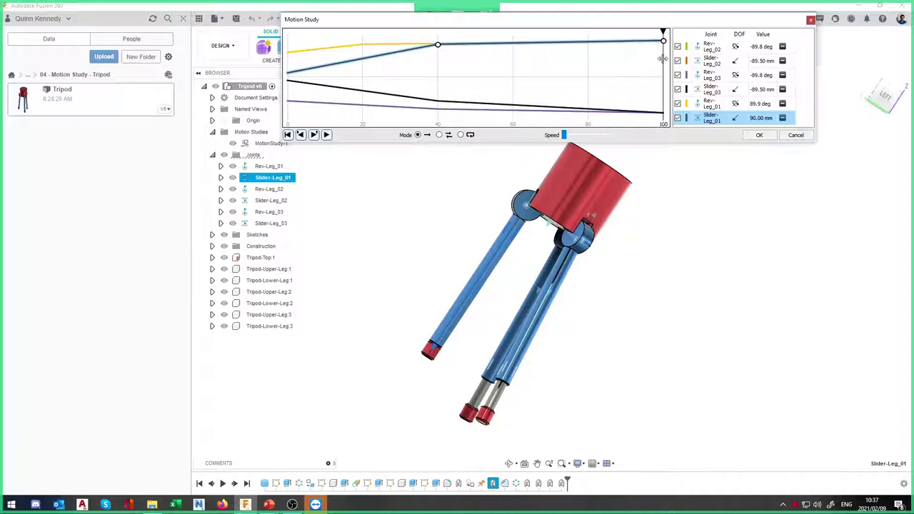
{"action": "left_click", "coordinate": [554, 43]}
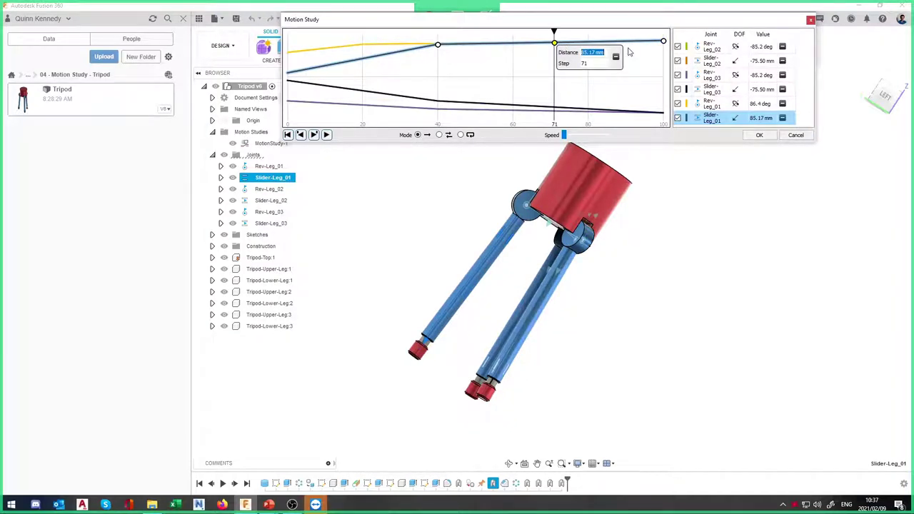
{"action": "key", "text": "Return"}
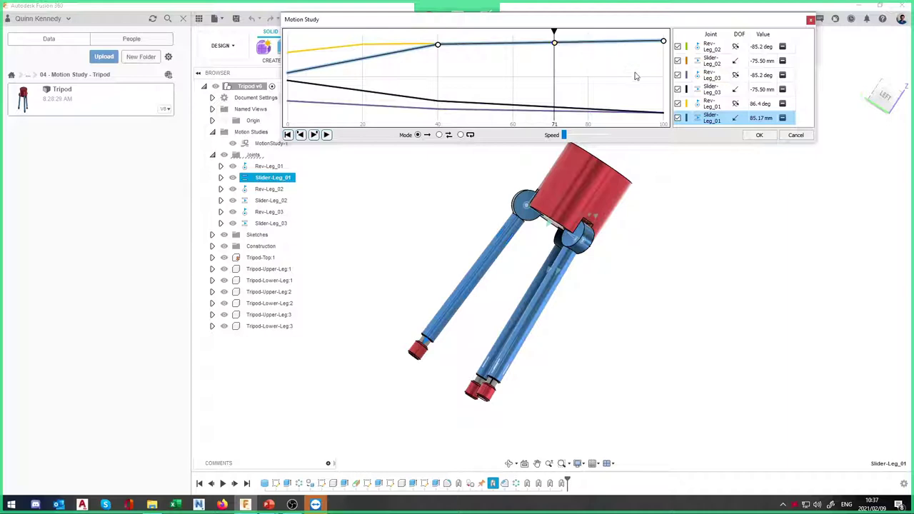
{"action": "left_click", "coordinate": [555, 43]}
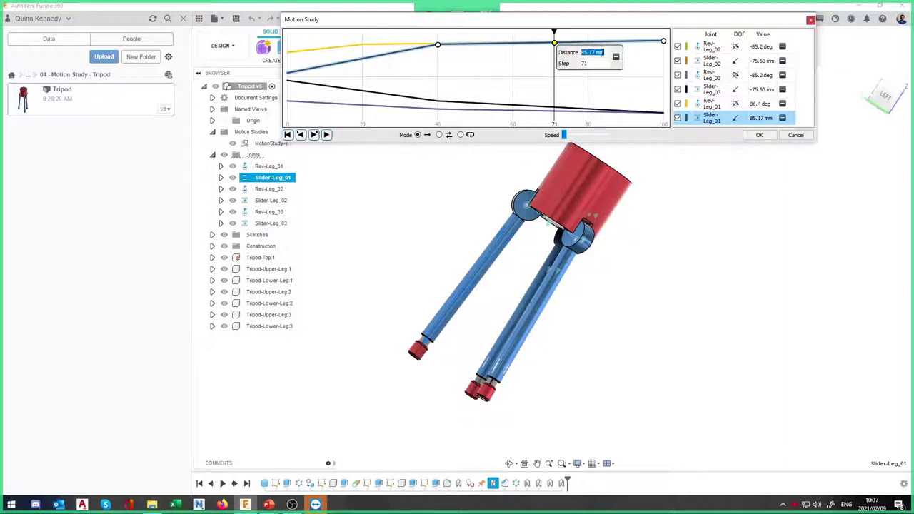
{"action": "left_click", "coordinate": [617, 59]}
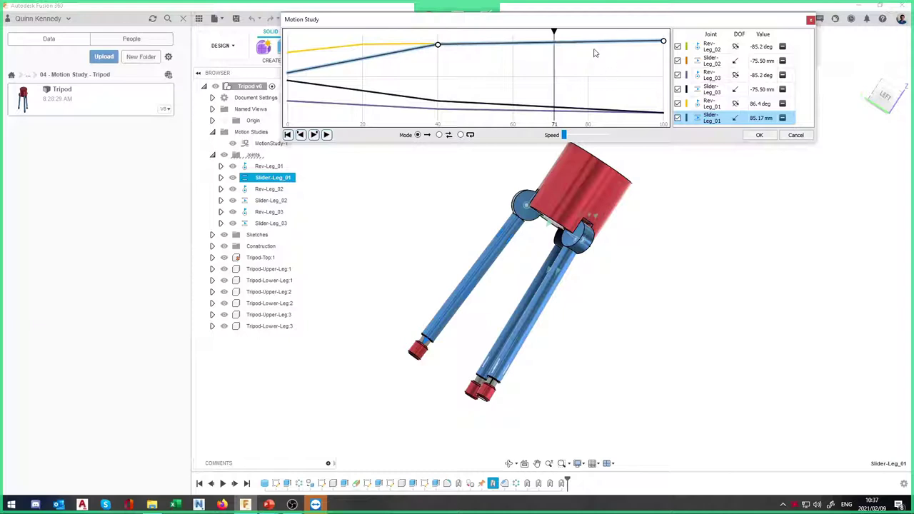
{"action": "left_click_drag", "start_coordinate": [555, 33], "coordinate": [284, 64]}
Shift the 80 deg Rev-Leg_01 keyframe from step 19 and retype its step as 40
{"action": "left_click", "coordinate": [438, 46]}
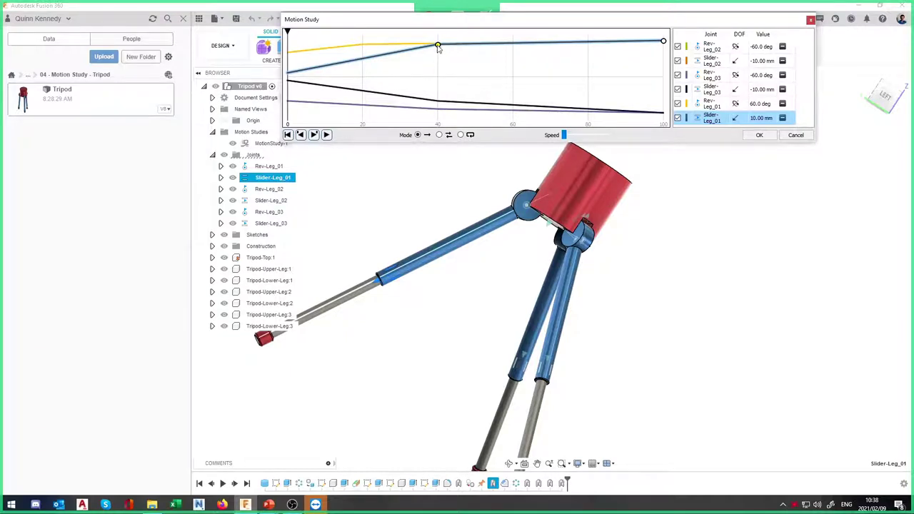
{"action": "left_click", "coordinate": [437, 46]}
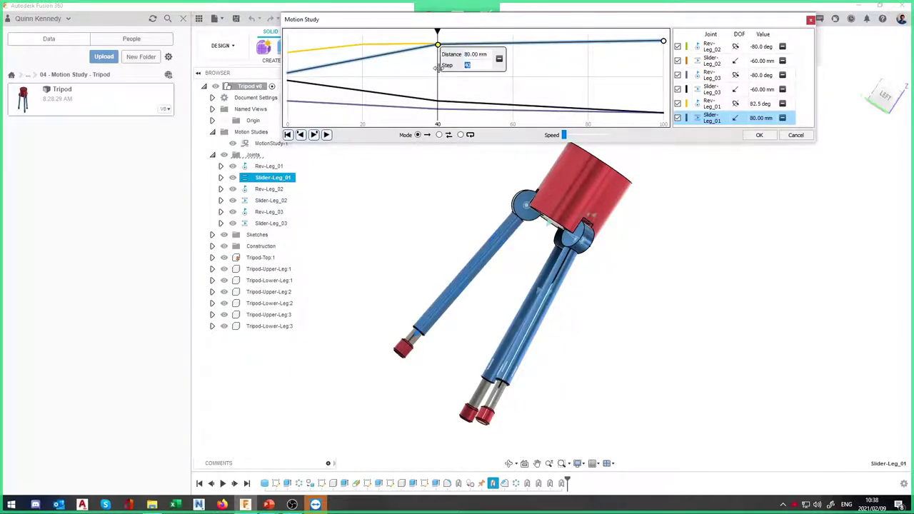
{"action": "left_click", "coordinate": [362, 47]}
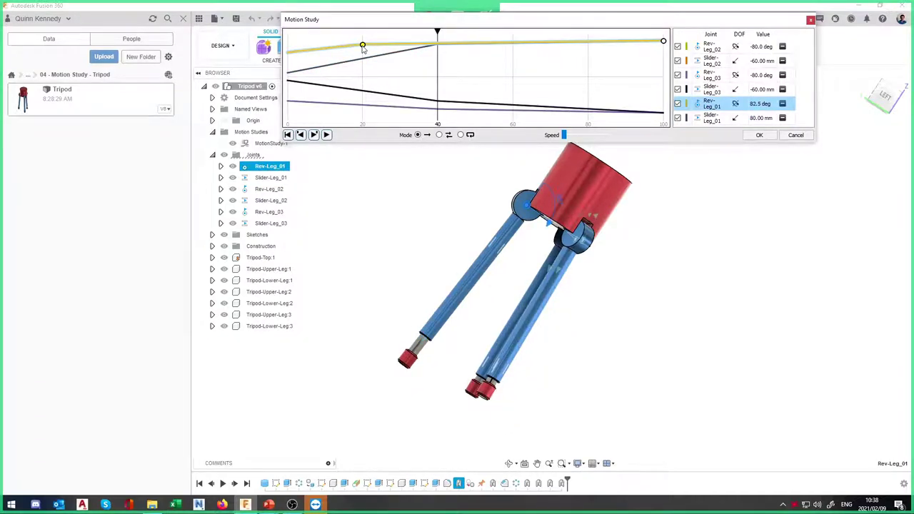
{"action": "left_click", "coordinate": [362, 45]}
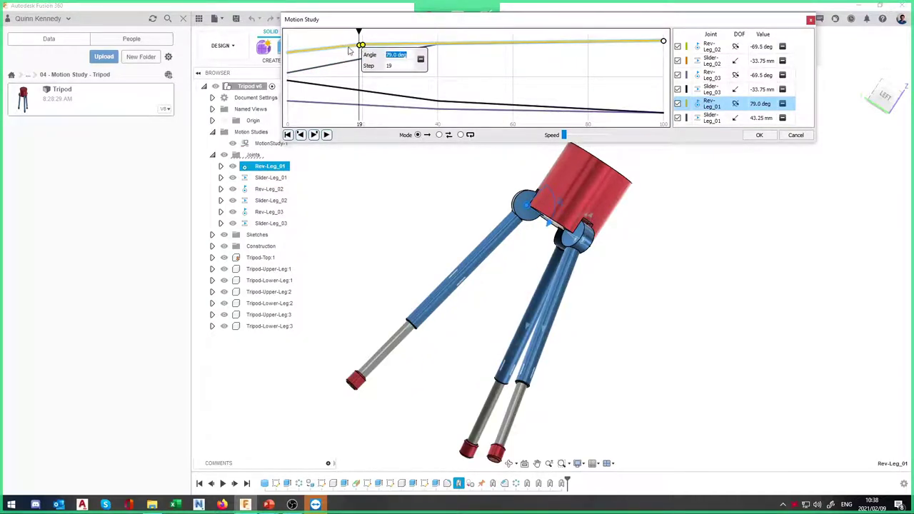
{"action": "key", "text": "Return"}
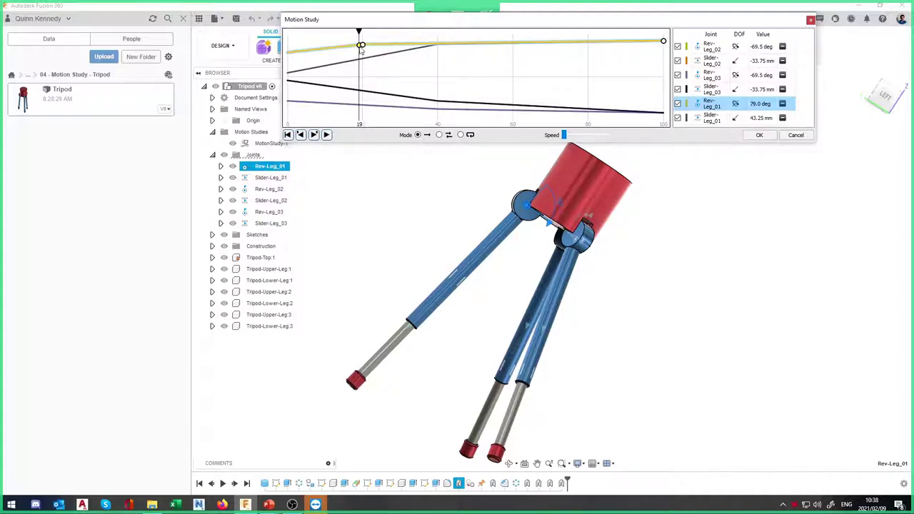
{"action": "left_click", "coordinate": [361, 46]}
{"action": "key", "text": "Return"}
{"action": "left_click_drag", "start_coordinate": [363, 46], "coordinate": [364, 45]}
{"action": "left_click", "coordinate": [381, 63]}
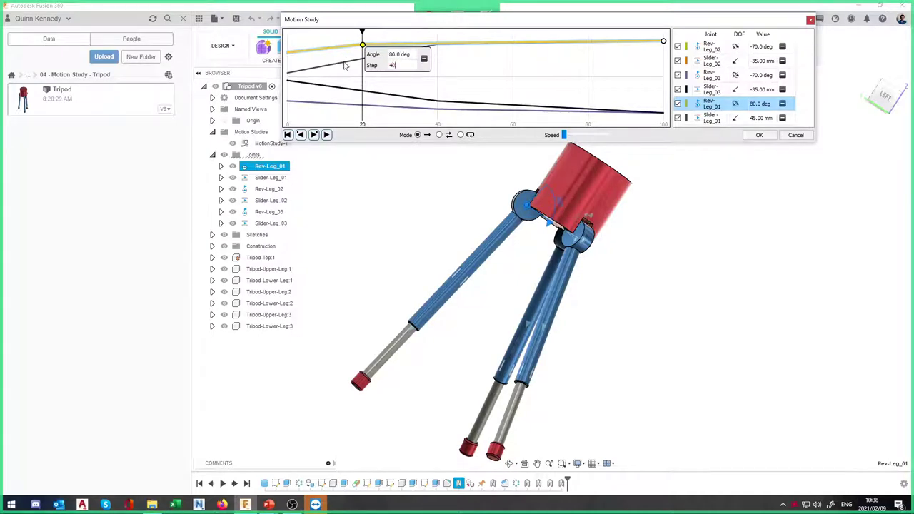
{"action": "type", "text": "40"}
{"action": "key", "text": "Return"}
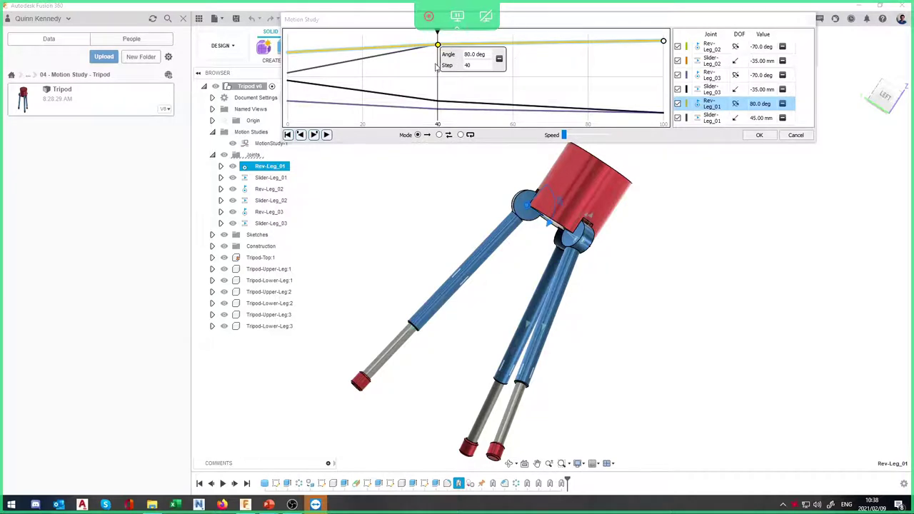
Delete the step-40 keyframe and add a new Rev-Leg_01 point near step 39
{"action": "left_click", "coordinate": [498, 59]}
{"action": "left_click", "coordinate": [435, 48]}
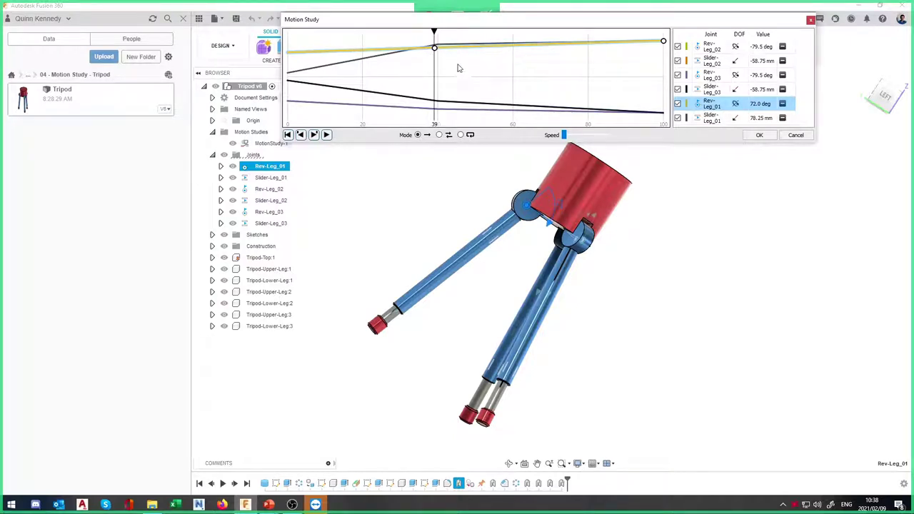
{"action": "left_click", "coordinate": [435, 48]}
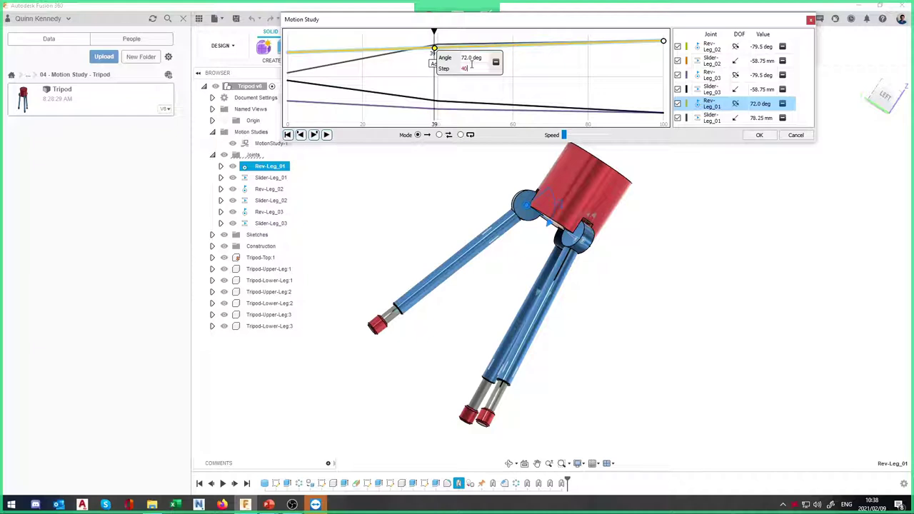
{"action": "left_click", "coordinate": [466, 68]}
{"action": "type", "text": "80"}
Fix the new keyframe at step 40 with 80 deg, then scrub the leg motion to step 100
{"action": "left_click", "coordinate": [434, 47]}
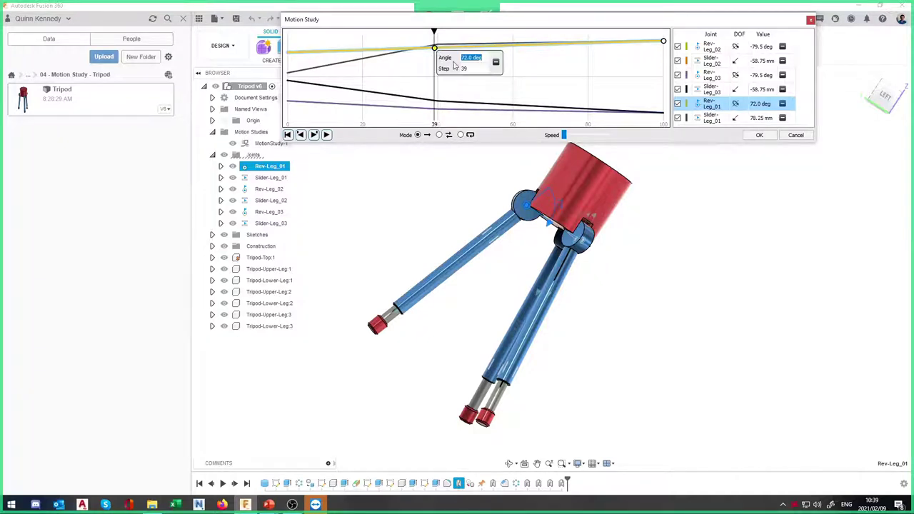
{"action": "left_click", "coordinate": [438, 47]}
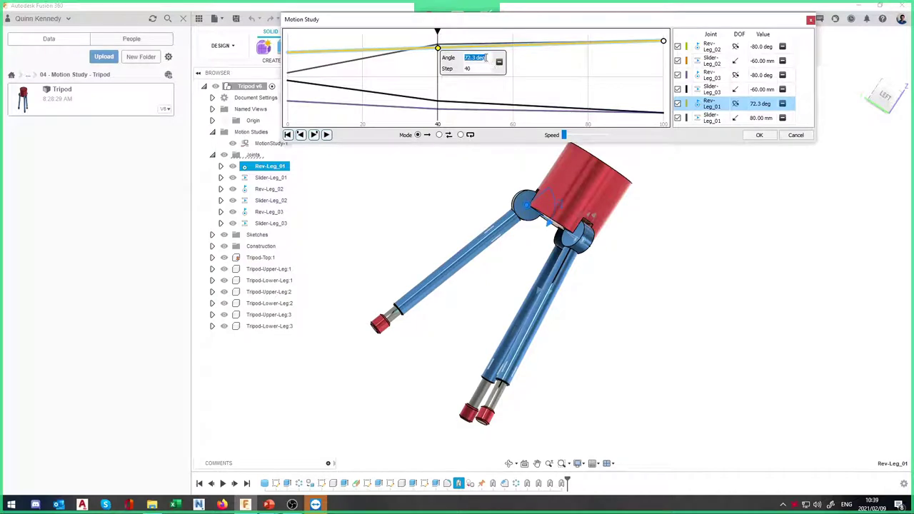
{"action": "key", "text": "Return"}
{"action": "left_click", "coordinate": [544, 73]}
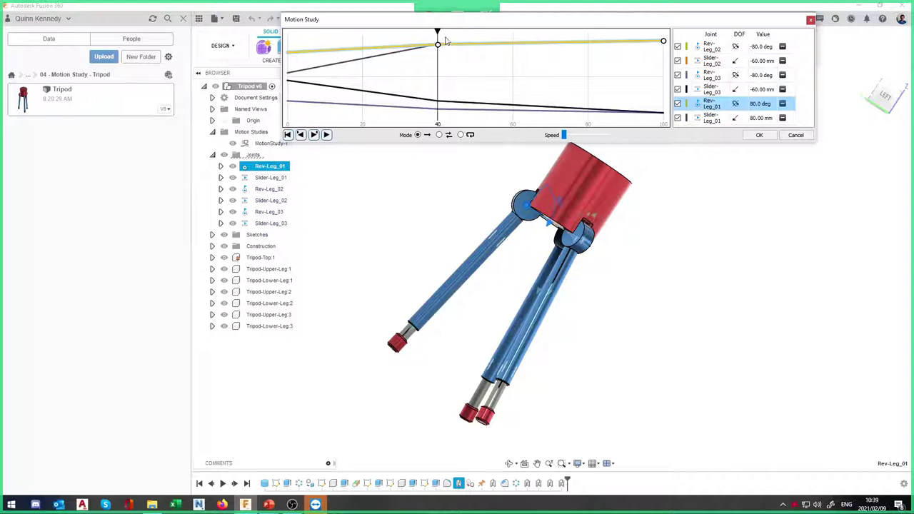
{"action": "left_click_drag", "start_coordinate": [442, 32], "coordinate": [392, 32]}
{"action": "left_click", "coordinate": [664, 41]}
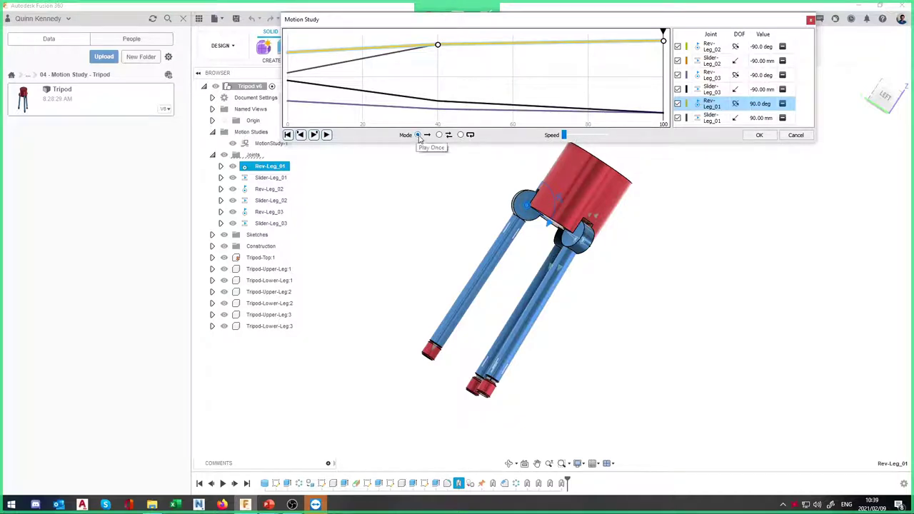
Play the tripod animation back and forth at slightly higher speed, then cancel the editor
{"action": "left_click", "coordinate": [326, 134]}
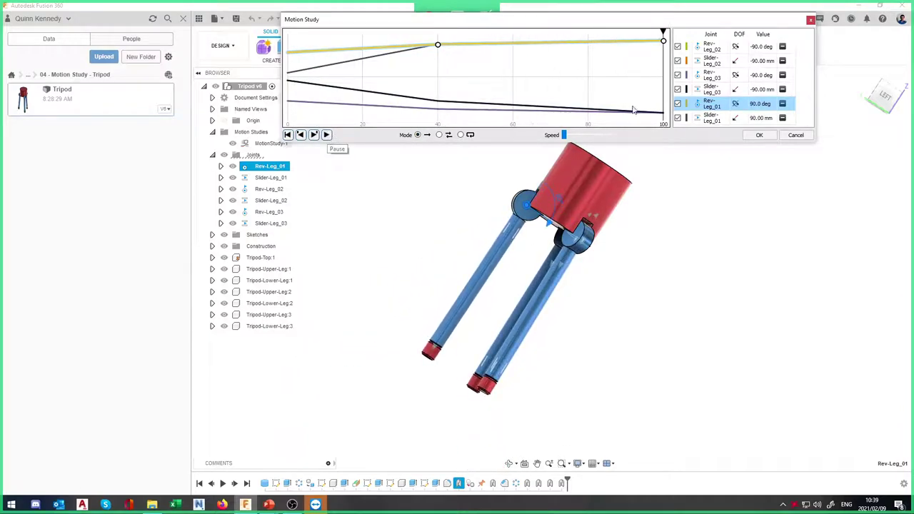
{"action": "left_click", "coordinate": [439, 135]}
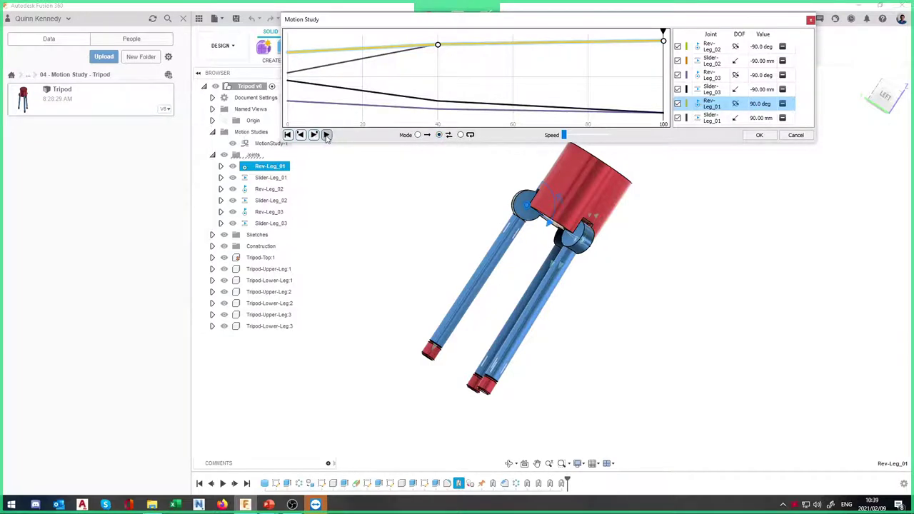
{"action": "left_click", "coordinate": [326, 135]}
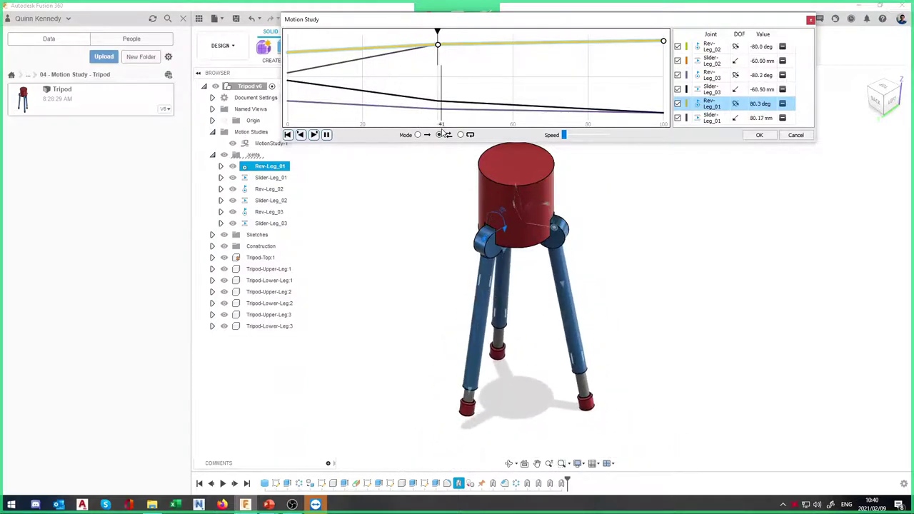
{"action": "mouse_move", "coordinate": [564, 135]}
{"action": "left_mouse_down"}
{"action": "mouse_move", "coordinate": [584, 138]}
{"action": "mouse_move", "coordinate": [564, 135]}
{"action": "left_mouse_up"}
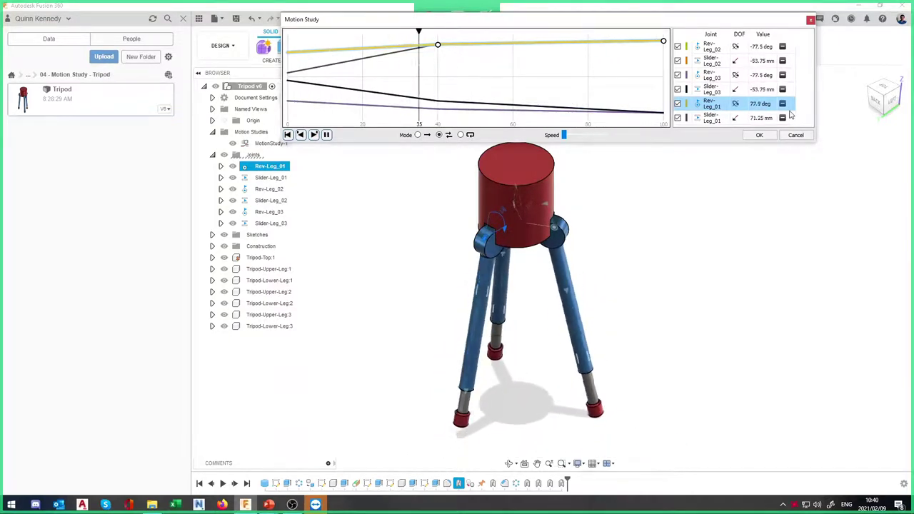
{"action": "left_click", "coordinate": [794, 136]}
Delete MotionStudy-1 and start a new motion study from ASSEMBLE, floating its panel mid-screen
{"action": "right_click", "coordinate": [277, 144]}
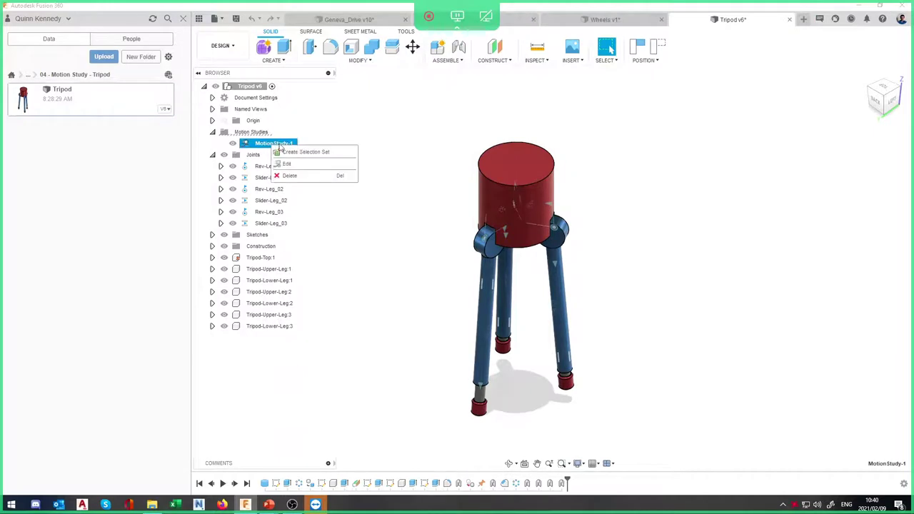
{"action": "left_click", "coordinate": [292, 176]}
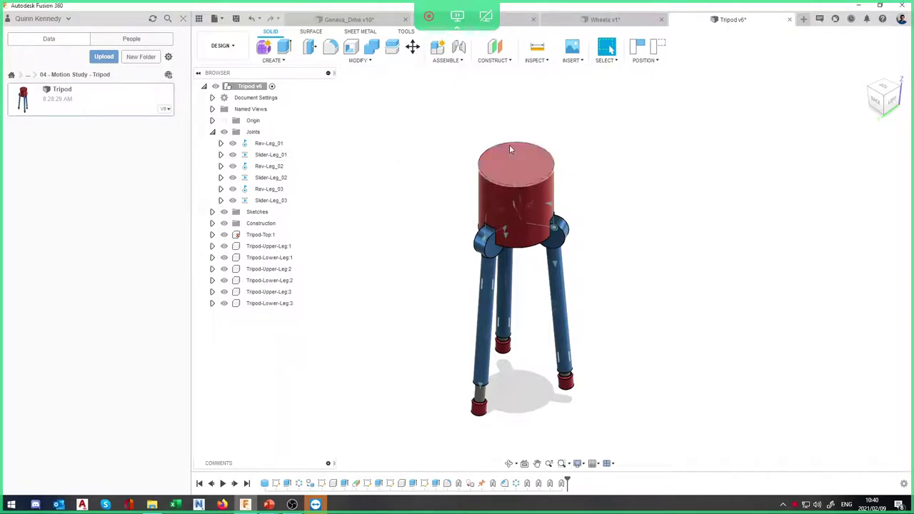
{"action": "left_click", "coordinate": [458, 62]}
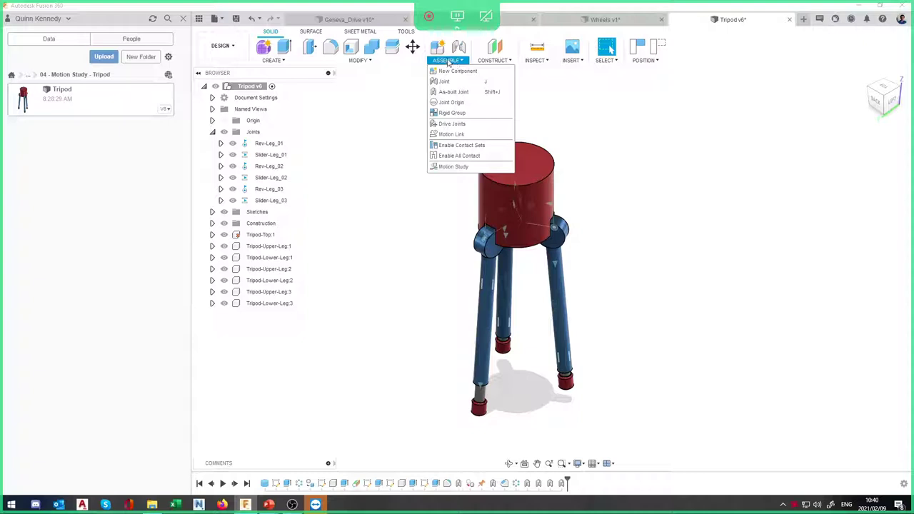
{"action": "left_click", "coordinate": [457, 166]}
{"action": "left_click_drag", "start_coordinate": [485, 365], "coordinate": [379, 147]}
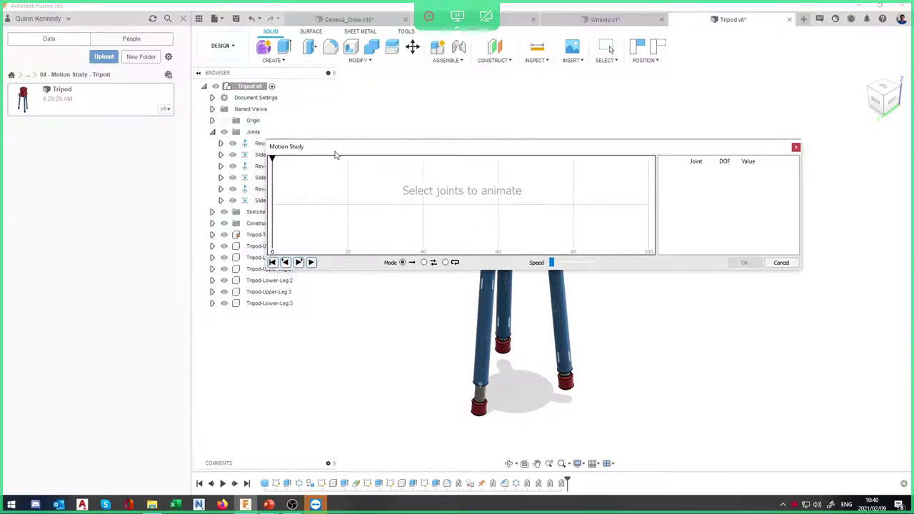
Pick the Rev-Leg_01, Rev-Leg_02 and Rev-Leg_03 joints, then cancel that motion study
{"action": "left_click", "coordinate": [259, 143]}
{"action": "left_click", "coordinate": [258, 165]}
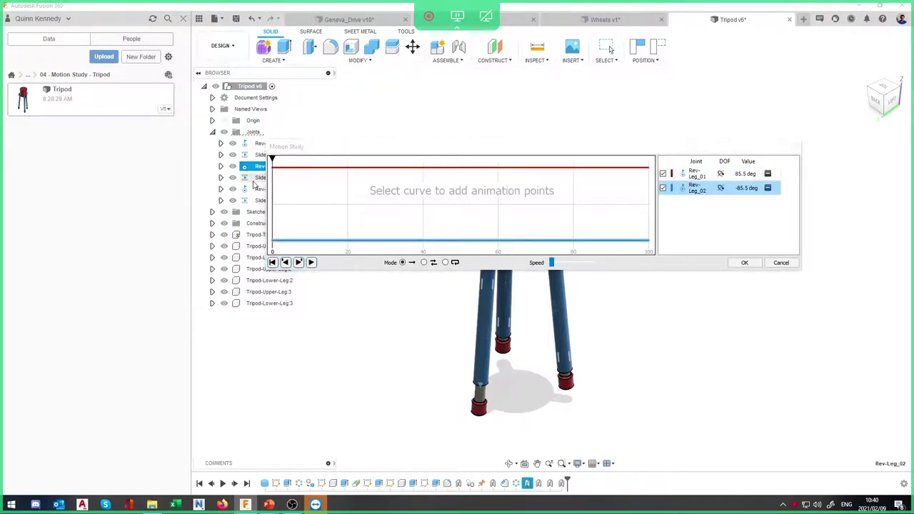
{"action": "left_click", "coordinate": [259, 189]}
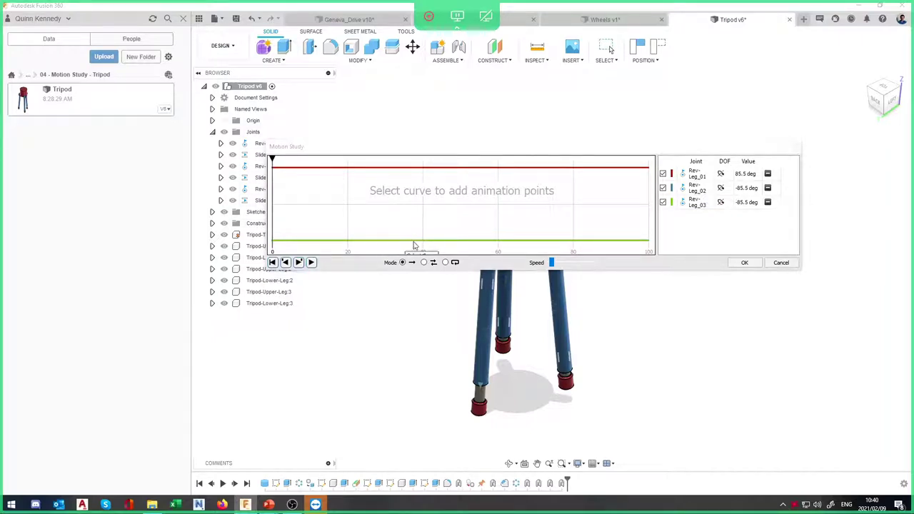
{"action": "left_click", "coordinate": [780, 262]}
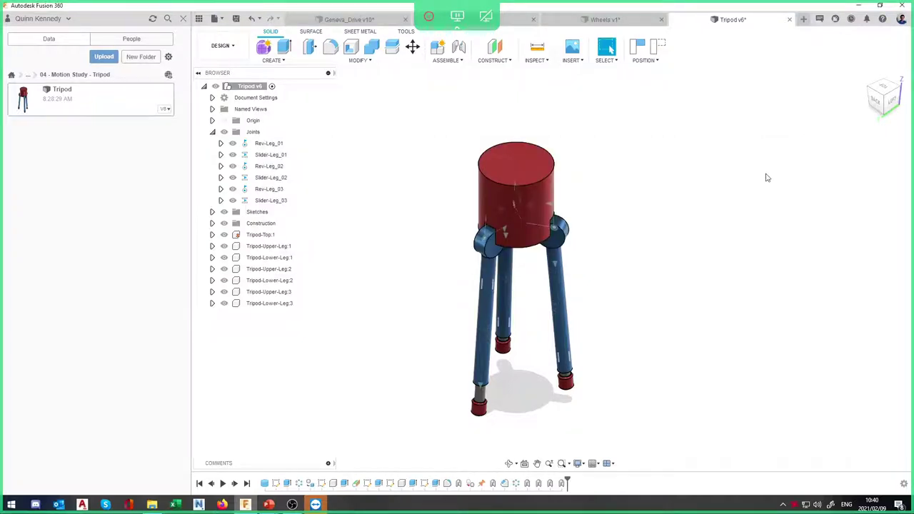
Create MotionStudy-2 driving only the Rev-Leg_01 joint
{"action": "left_click", "coordinate": [447, 59]}
{"action": "left_click", "coordinate": [493, 167]}
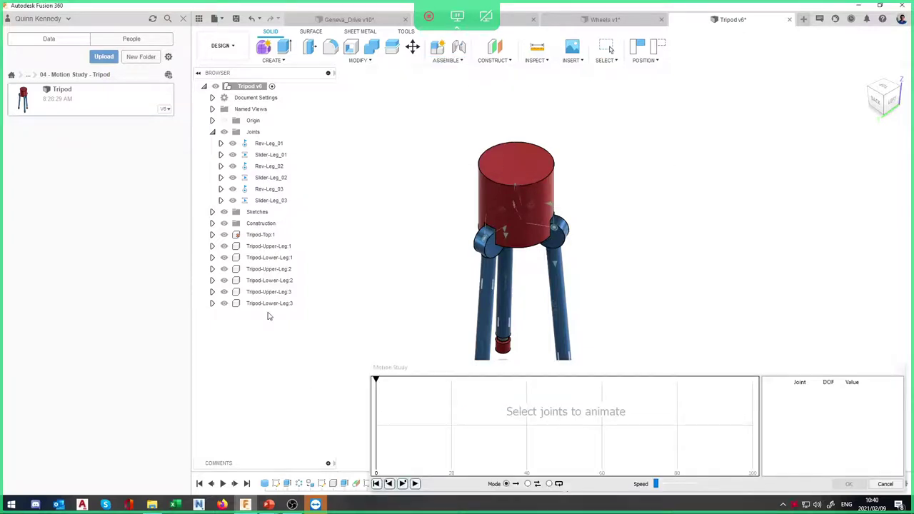
{"action": "left_click", "coordinate": [268, 143]}
{"action": "left_click_drag", "start_coordinate": [440, 371], "coordinate": [341, 116]}
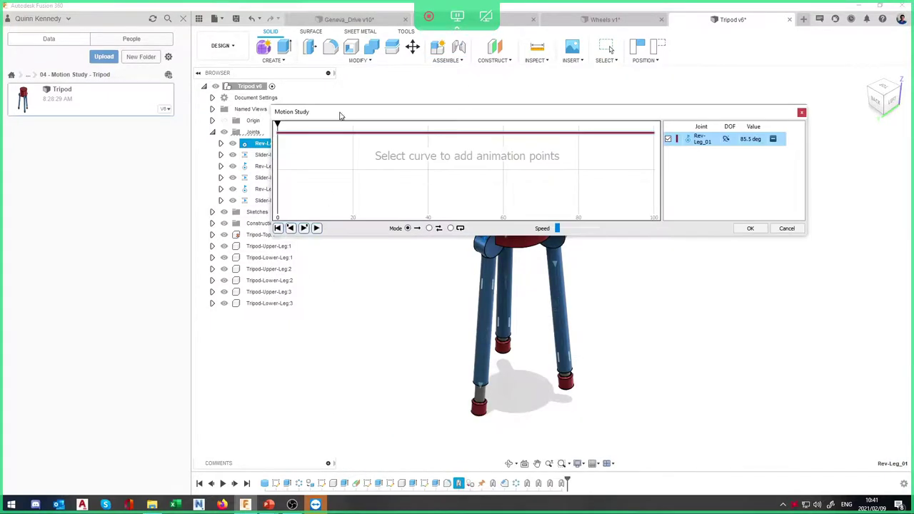
{"action": "left_click", "coordinate": [750, 228]}
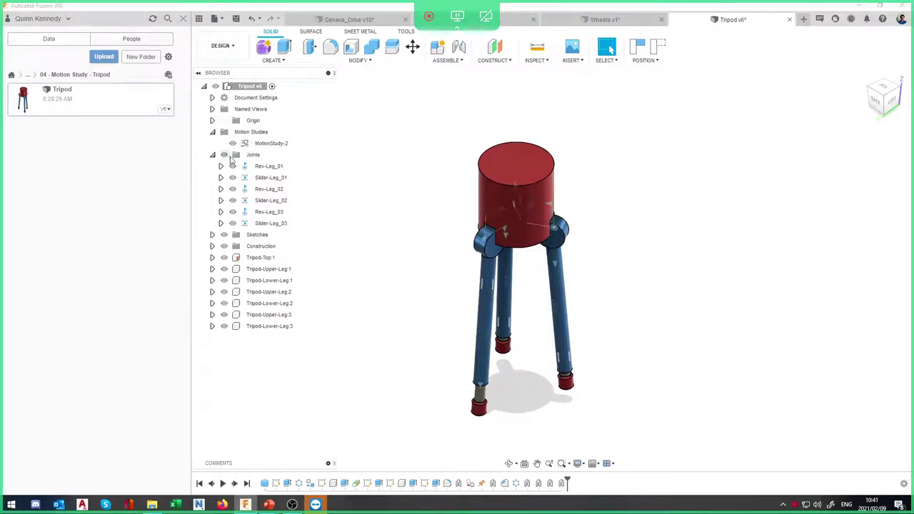
Delete MotionStudy-2 from the browser
{"action": "left_click", "coordinate": [265, 143]}
{"action": "right_click", "coordinate": [265, 144]}
{"action": "left_click", "coordinate": [323, 174]}
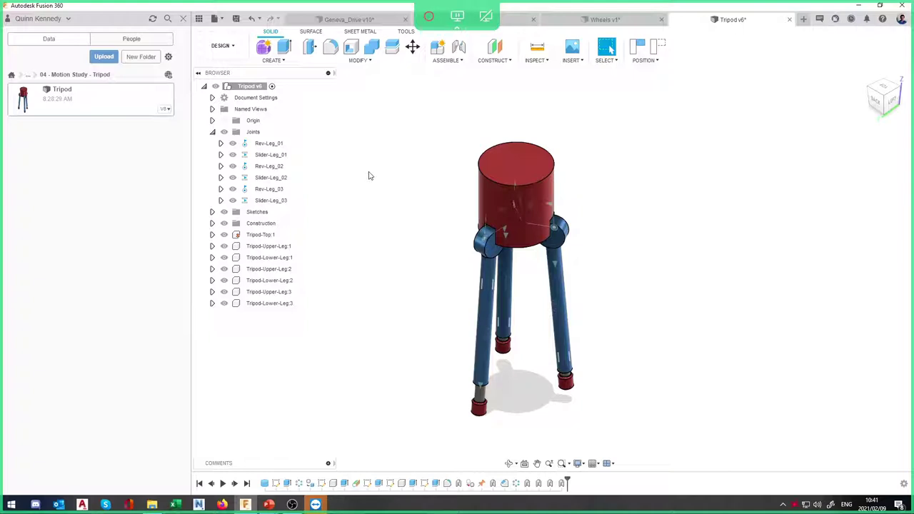
Switch to the Render workspace and open the v4 tripod render from the gallery
{"action": "left_click", "coordinate": [230, 49]}
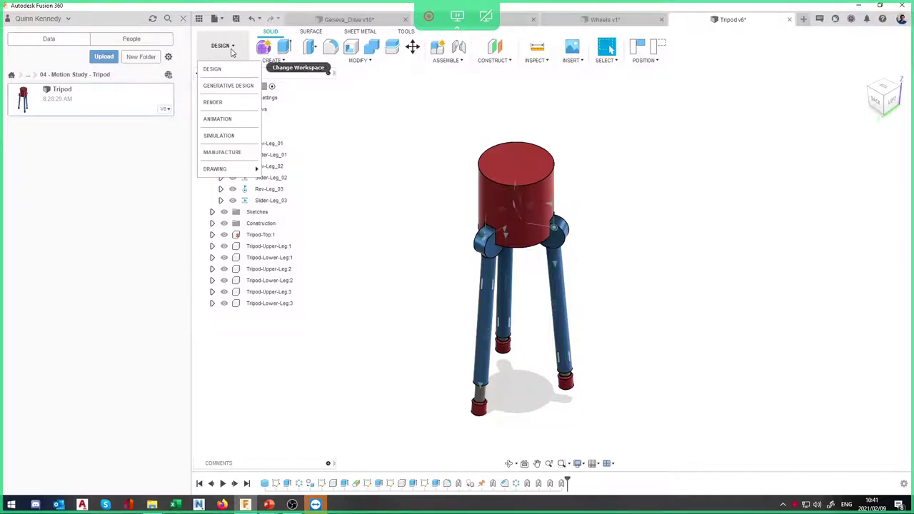
{"action": "left_click", "coordinate": [230, 102]}
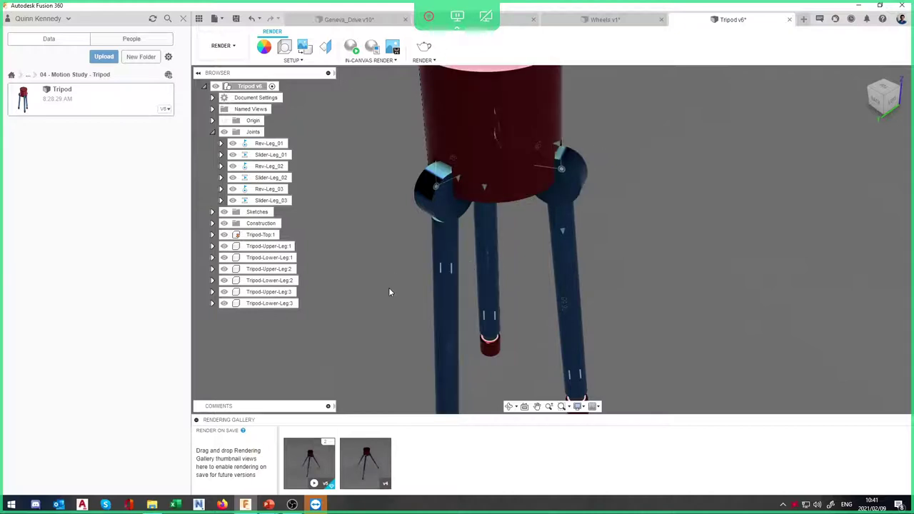
{"action": "left_click", "coordinate": [362, 459]}
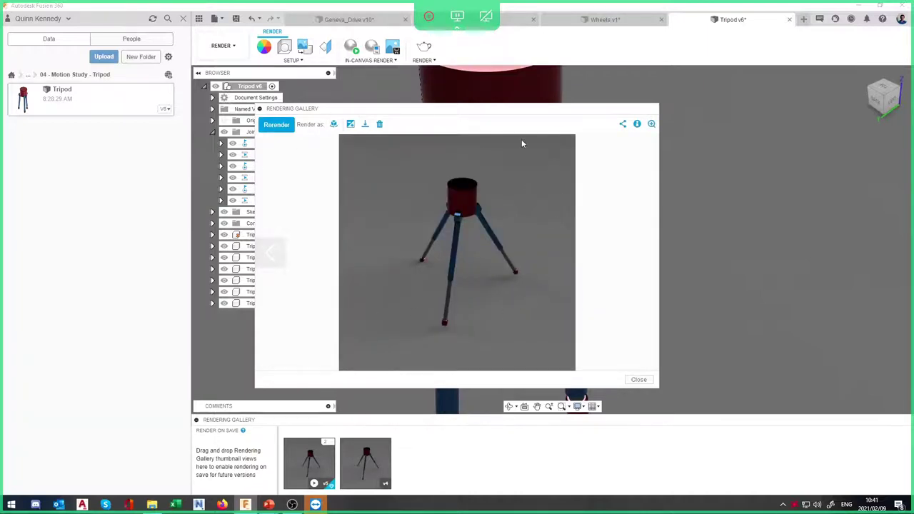
Browse the v5 and turntable gallery renders, close the viewer, and open new render settings
{"action": "left_click", "coordinate": [638, 379]}
{"action": "left_click", "coordinate": [309, 463]}
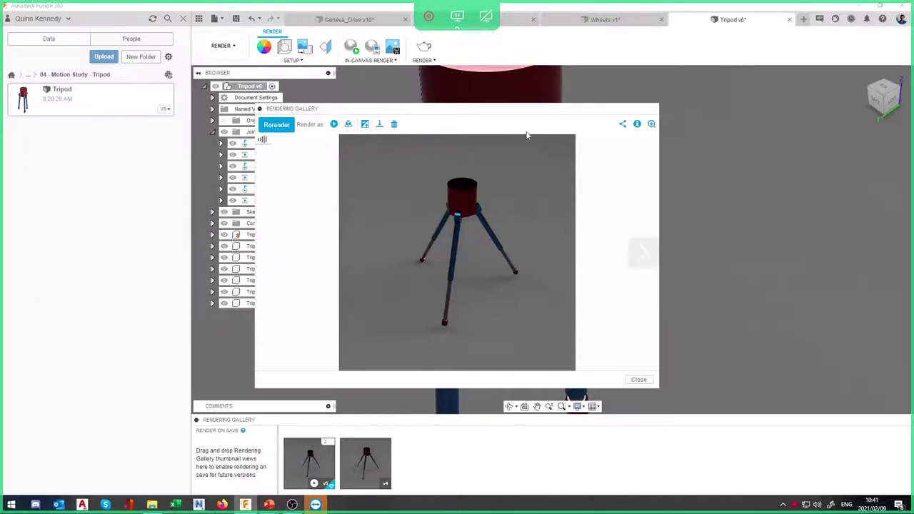
{"action": "left_click", "coordinate": [334, 125]}
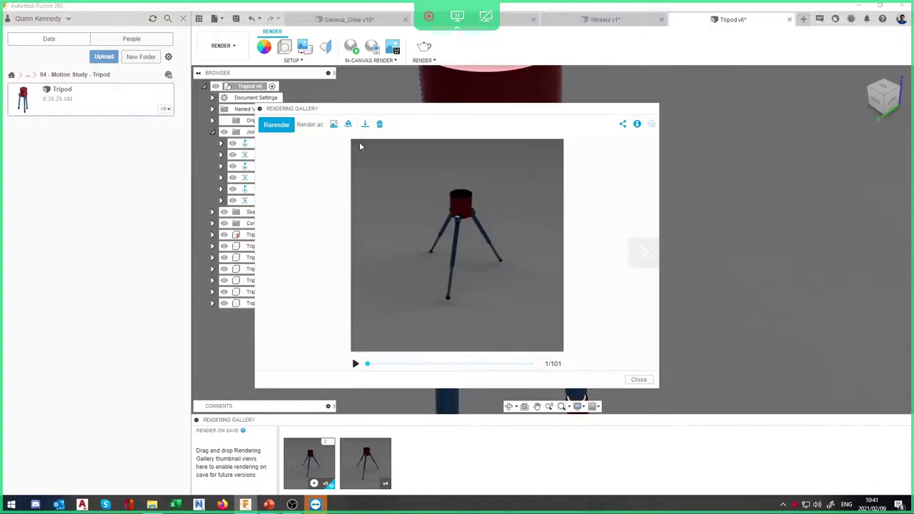
{"action": "left_click", "coordinate": [631, 250]}
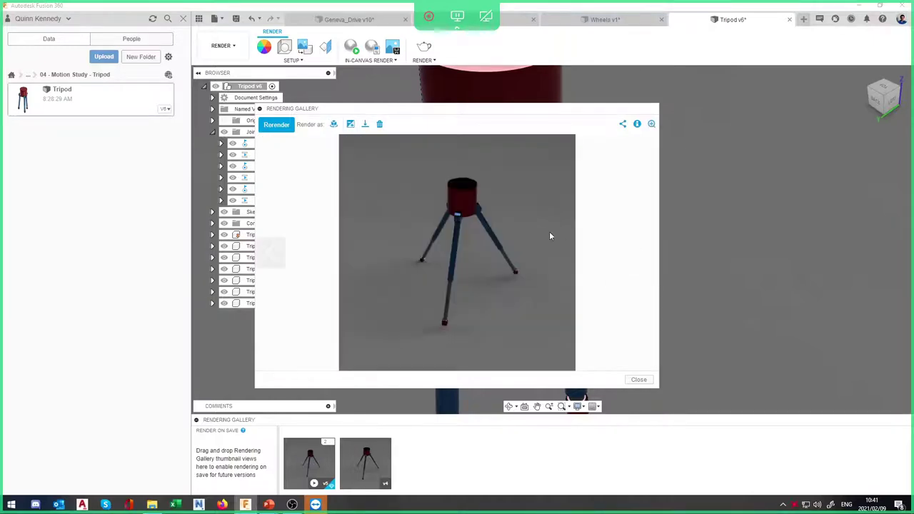
{"action": "left_click", "coordinate": [638, 379]}
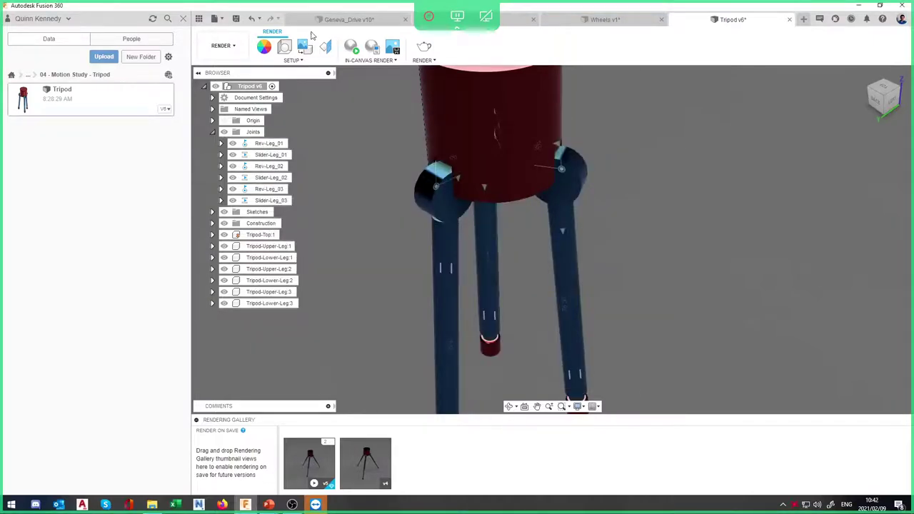
{"action": "left_click", "coordinate": [424, 47]}
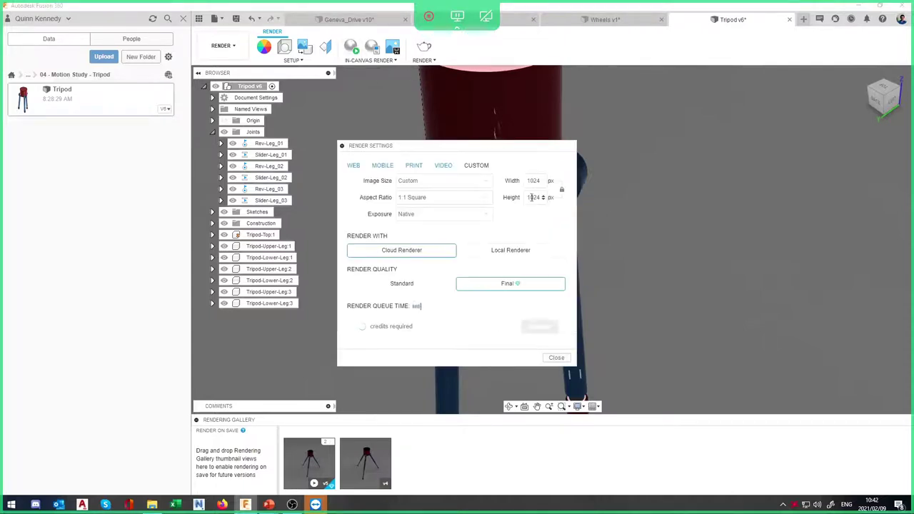
Switch render quality to Standard and start the 1024×1024 cloud render of the tripod
{"action": "left_click", "coordinate": [453, 287]}
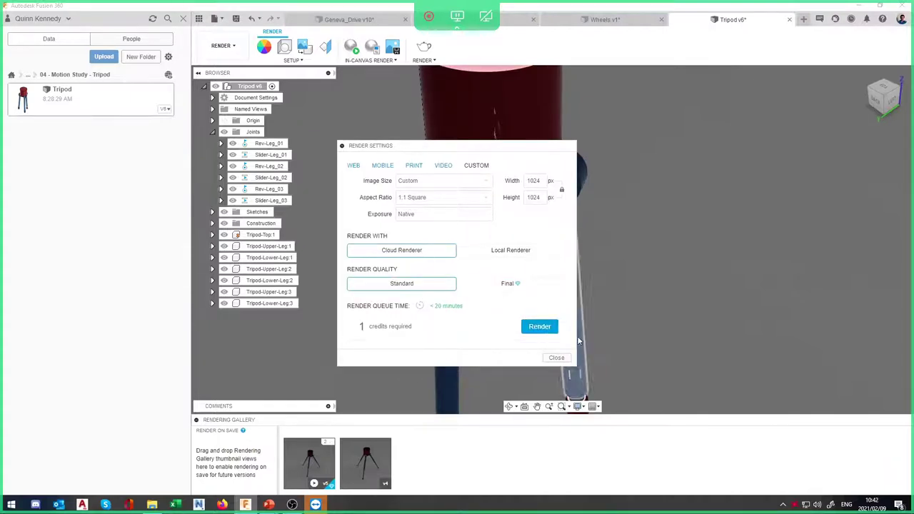
{"action": "left_click", "coordinate": [548, 327]}
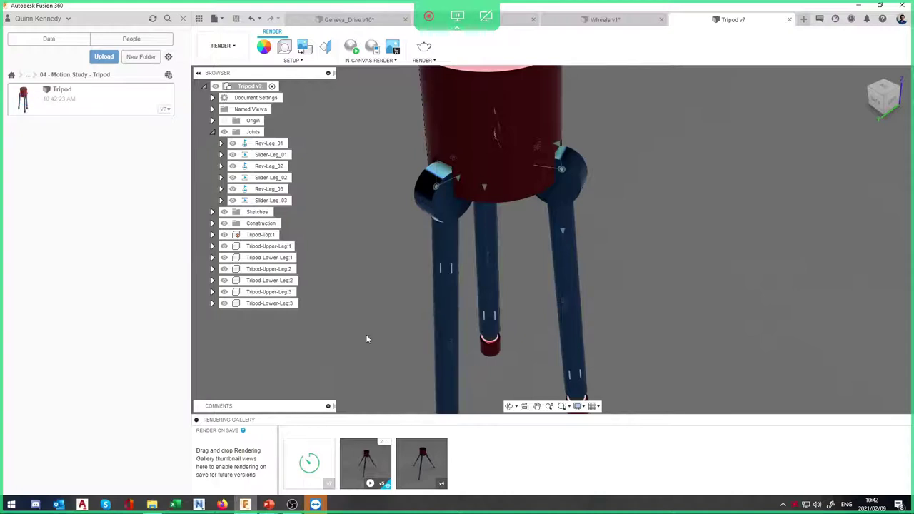
{"action": "mouse_move", "coordinate": [322, 452]}
Open the finished v7 tripod render from the gallery strip in the viewer
{"action": "mouse_move", "coordinate": [298, 450]}
{"action": "left_click", "coordinate": [309, 464]}
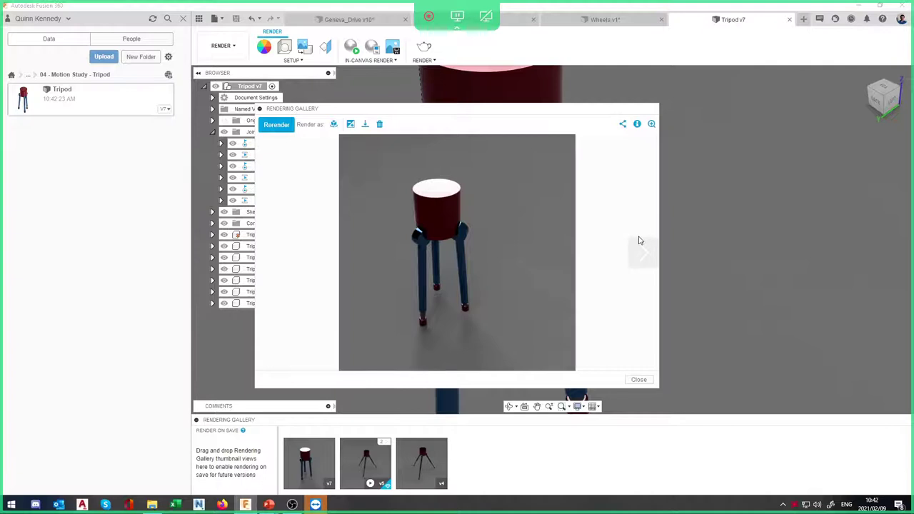
{"action": "left_click", "coordinate": [292, 127]}
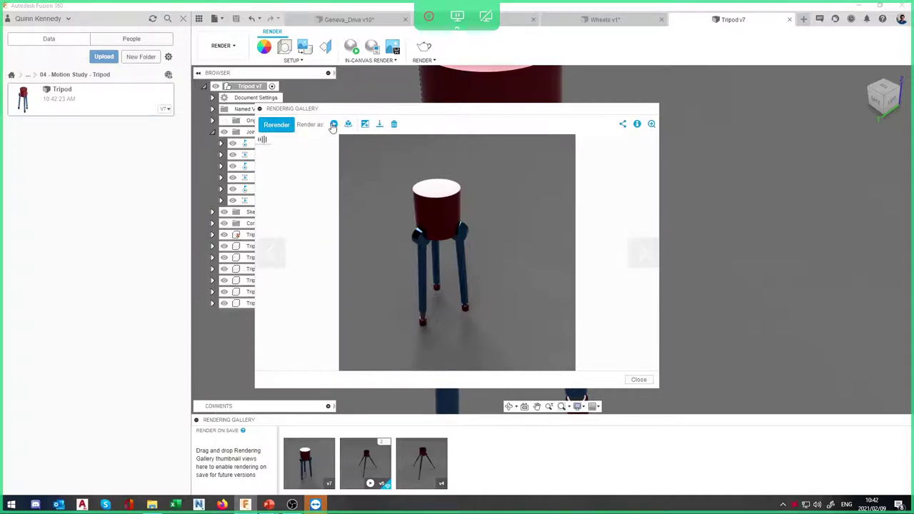
Toggle between the v7 still and the turntable motion study, then play and scrub to frame 96
{"action": "left_click", "coordinate": [333, 125]}
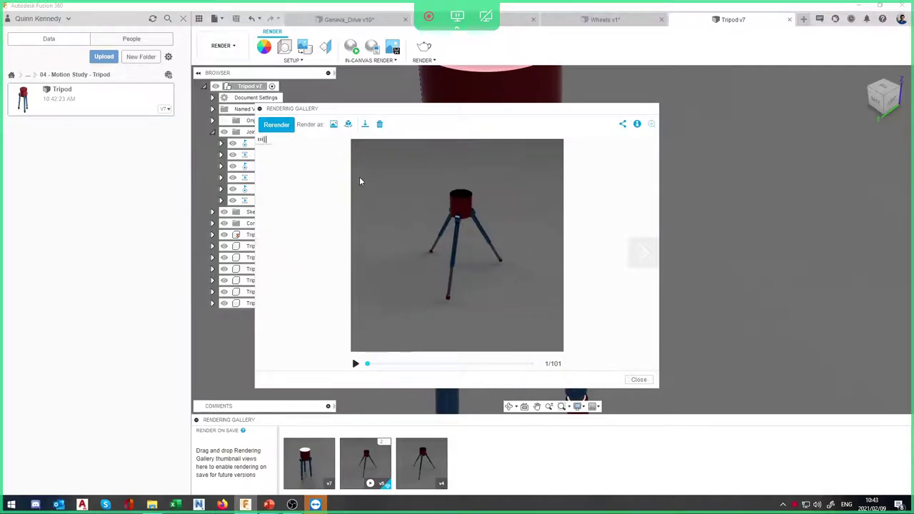
{"action": "left_click", "coordinate": [636, 259]}
{"action": "left_click", "coordinate": [267, 253]}
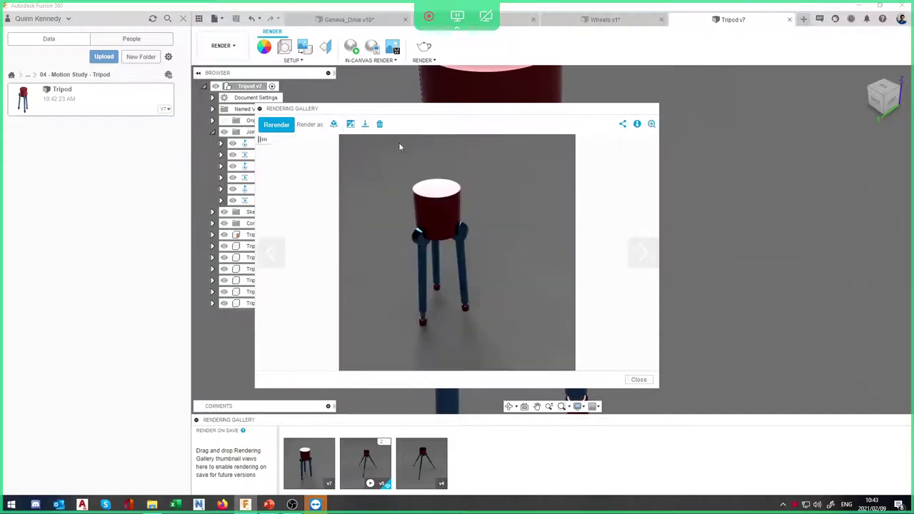
{"action": "left_click", "coordinate": [334, 124]}
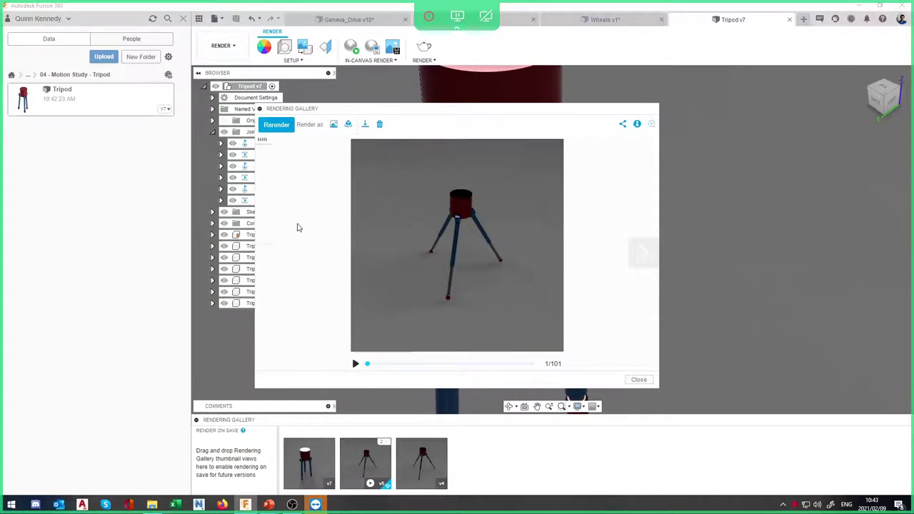
{"action": "left_click", "coordinate": [334, 125]}
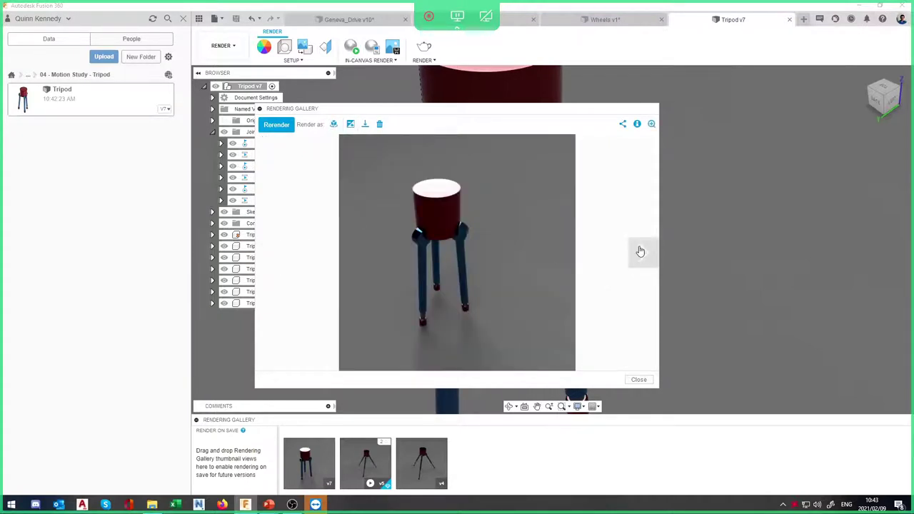
{"action": "left_click", "coordinate": [333, 124]}
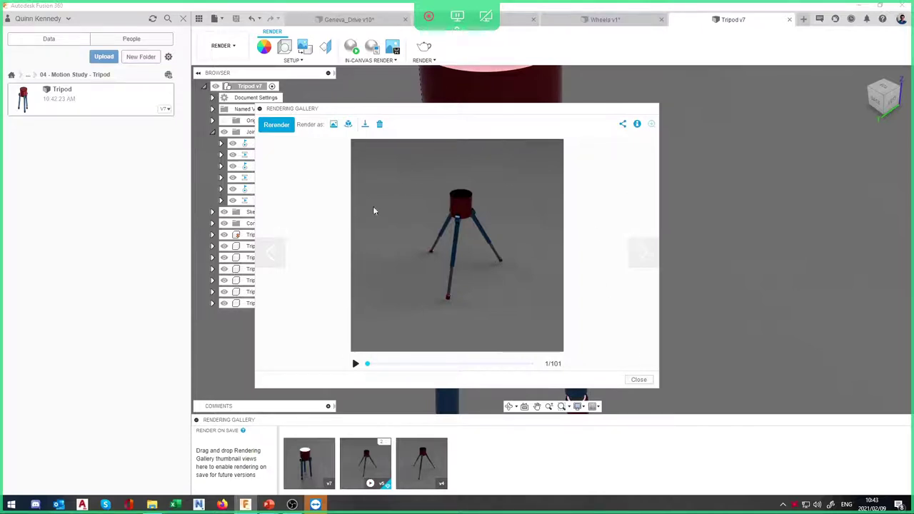
{"action": "left_click", "coordinate": [355, 365]}
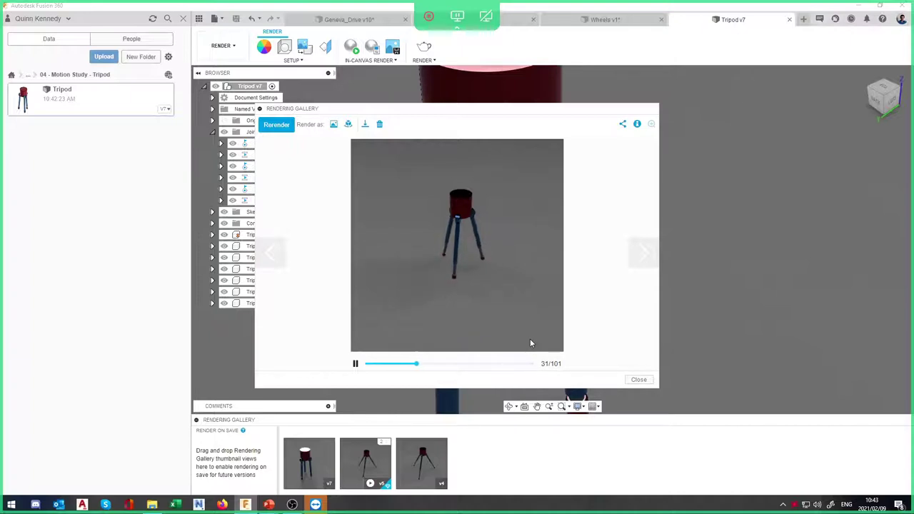
{"action": "left_click_drag", "start_coordinate": [475, 364], "coordinate": [431, 364]}
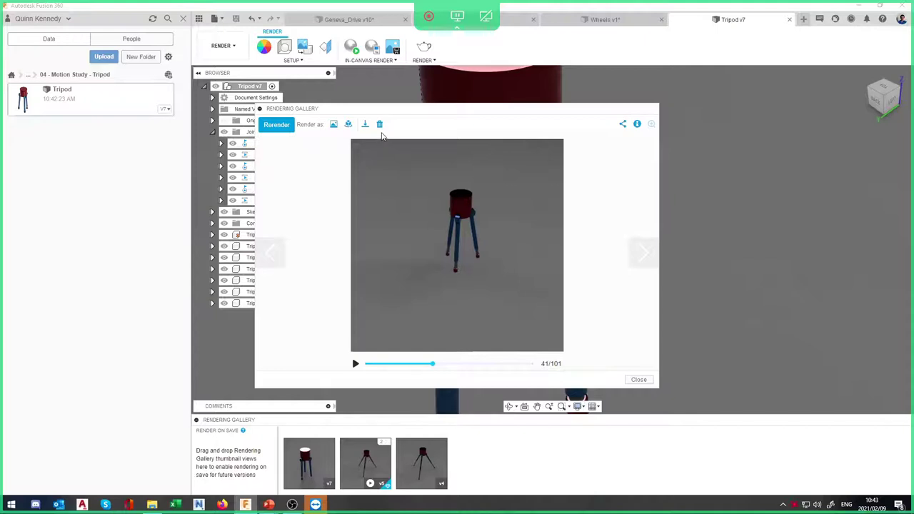
Delete the turntable motion study and show the earlier tripod render
{"action": "left_click", "coordinate": [379, 125]}
{"action": "left_click", "coordinate": [522, 190]}
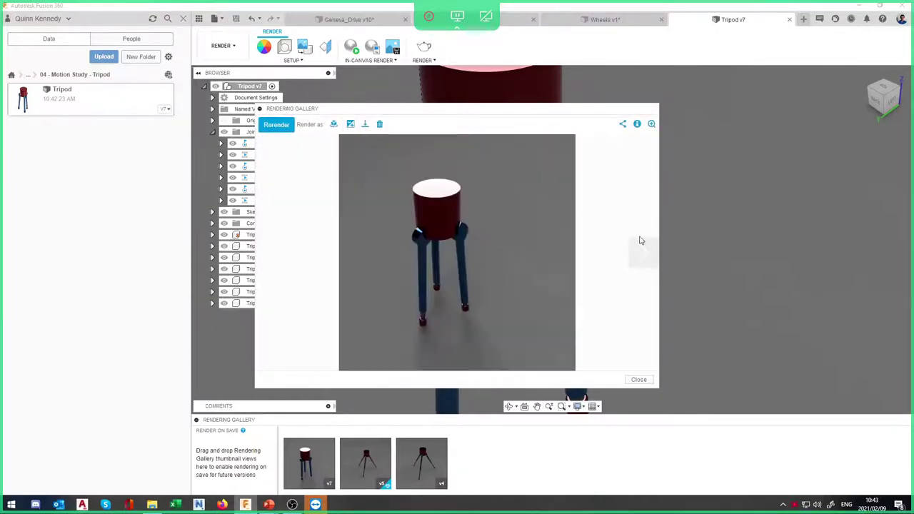
{"action": "left_click", "coordinate": [633, 250]}
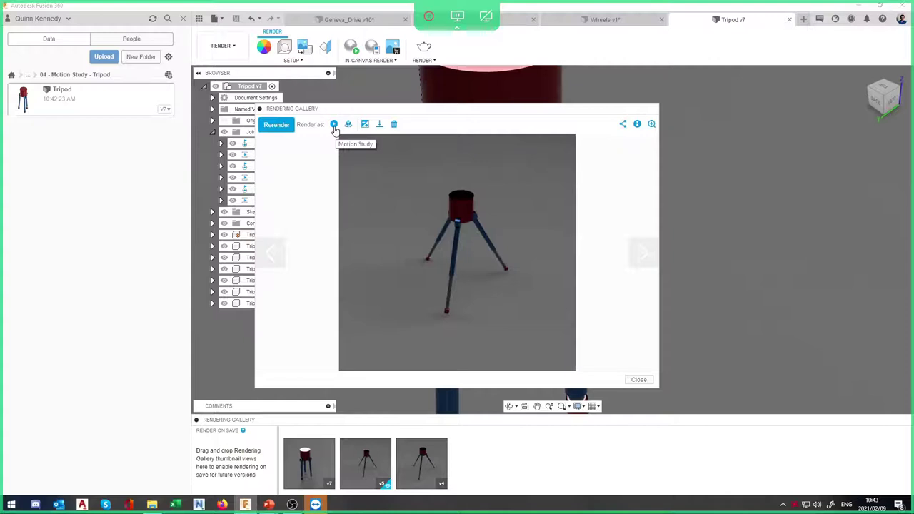
Open the motion-study render settings and set Render Quality to Standard
{"action": "left_click", "coordinate": [335, 126]}
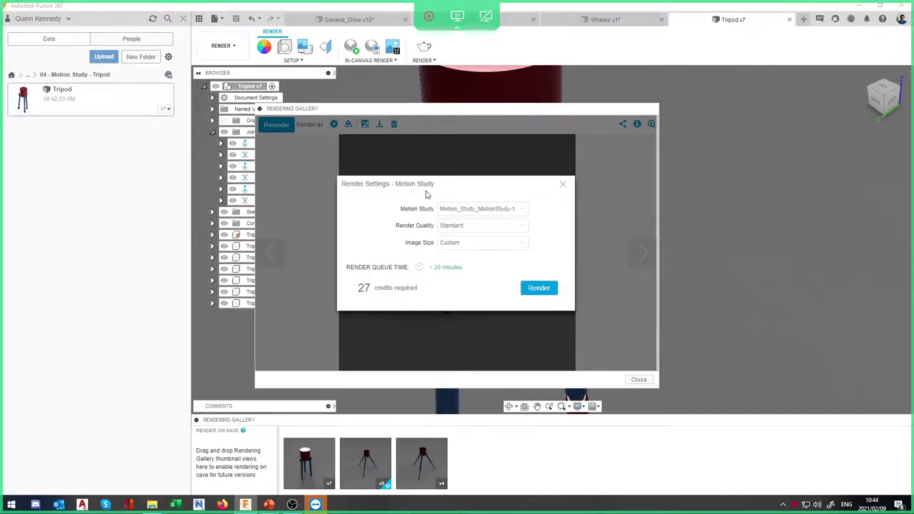
{"action": "left_click", "coordinate": [509, 210]}
{"action": "left_click", "coordinate": [511, 218]}
{"action": "left_click", "coordinate": [516, 226]}
{"action": "left_click", "coordinate": [516, 226]}
{"action": "left_click", "coordinate": [517, 226]}
{"action": "left_click", "coordinate": [516, 227]}
{"action": "left_click", "coordinate": [510, 227]}
{"action": "left_click", "coordinate": [485, 251]}
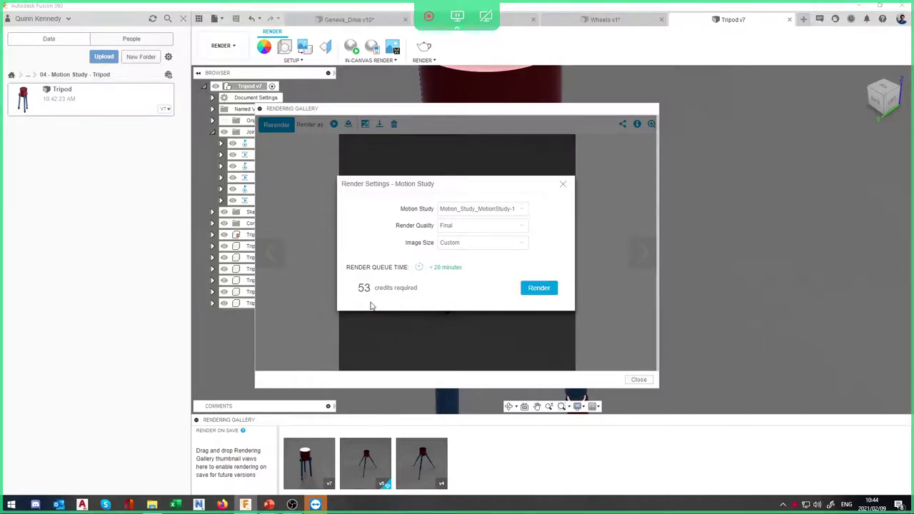
{"action": "left_click", "coordinate": [484, 230]}
{"action": "left_click", "coordinate": [480, 236]}
Set the image size to 800x600 and start the motion-study render
{"action": "left_click", "coordinate": [485, 247]}
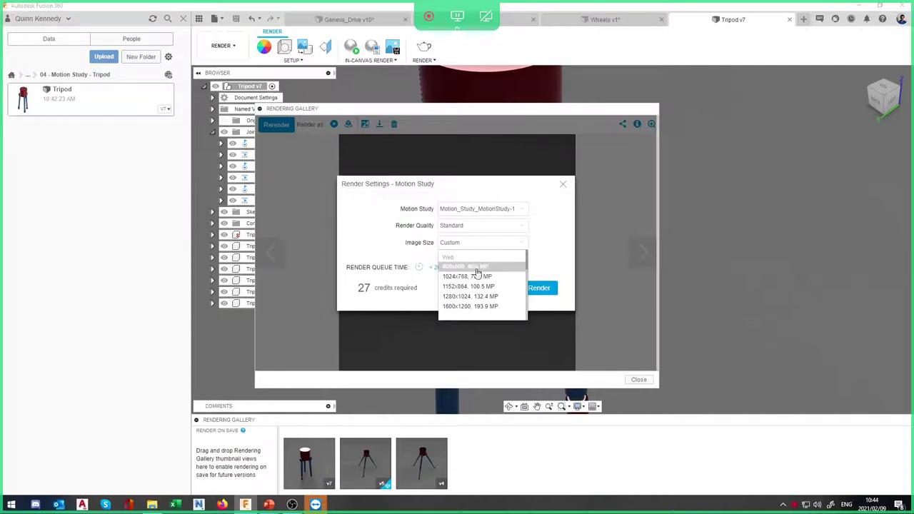
{"action": "left_click", "coordinate": [477, 268]}
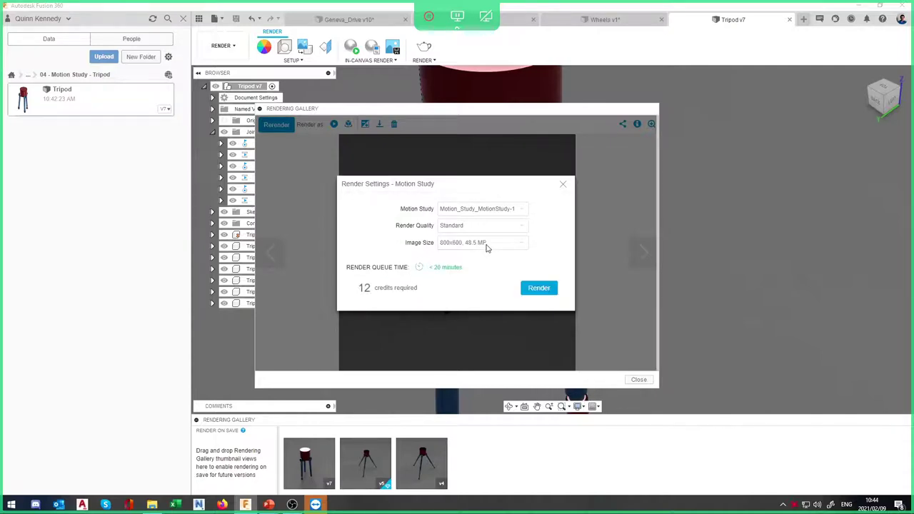
{"action": "left_click", "coordinate": [492, 248]}
{"action": "scroll", "coordinate": [504, 287], "scroll_direction": "down", "scroll_amount": 3}
{"action": "left_click", "coordinate": [498, 278]}
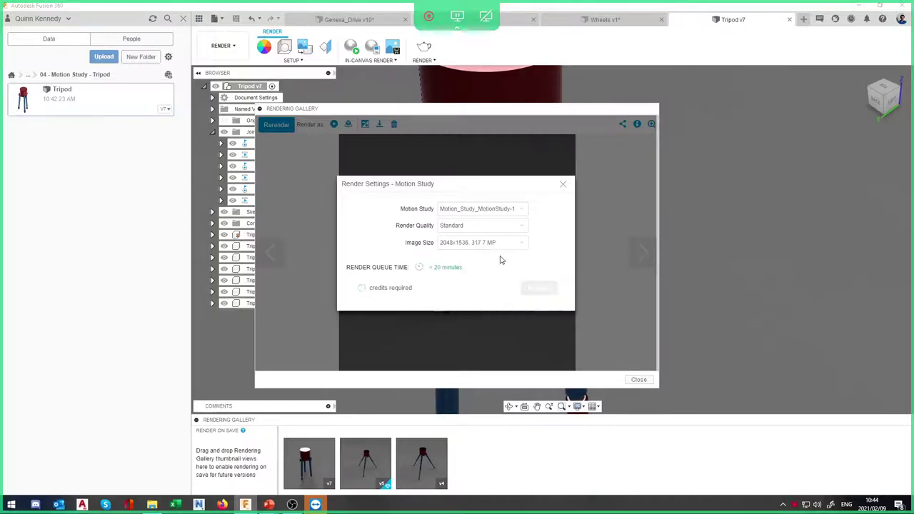
{"action": "left_click", "coordinate": [502, 243]}
{"action": "left_click", "coordinate": [505, 284]}
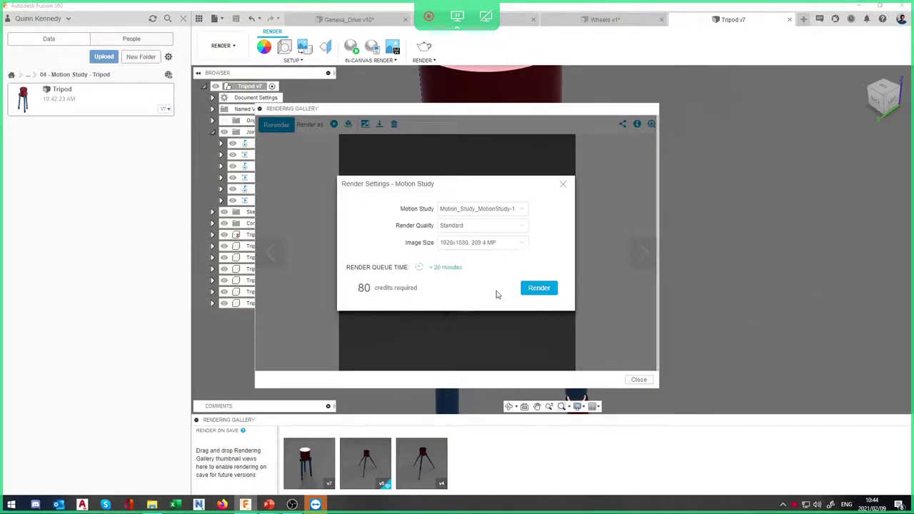
{"action": "left_click", "coordinate": [497, 244]}
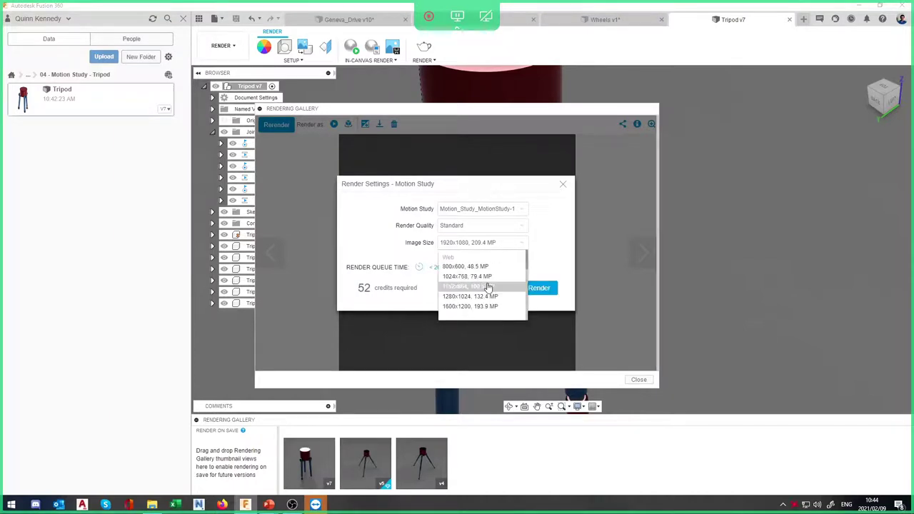
{"action": "left_click", "coordinate": [482, 267]}
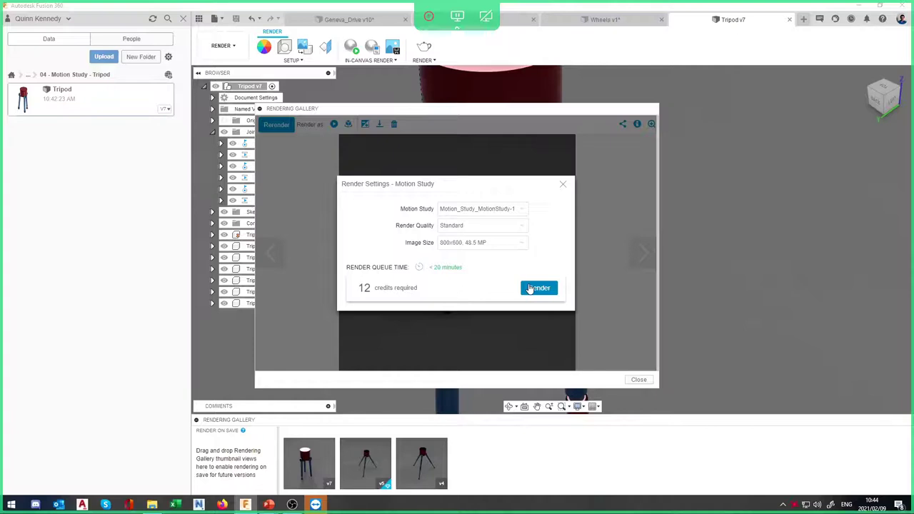
{"action": "left_click", "coordinate": [502, 244]}
{"action": "left_click", "coordinate": [502, 245]}
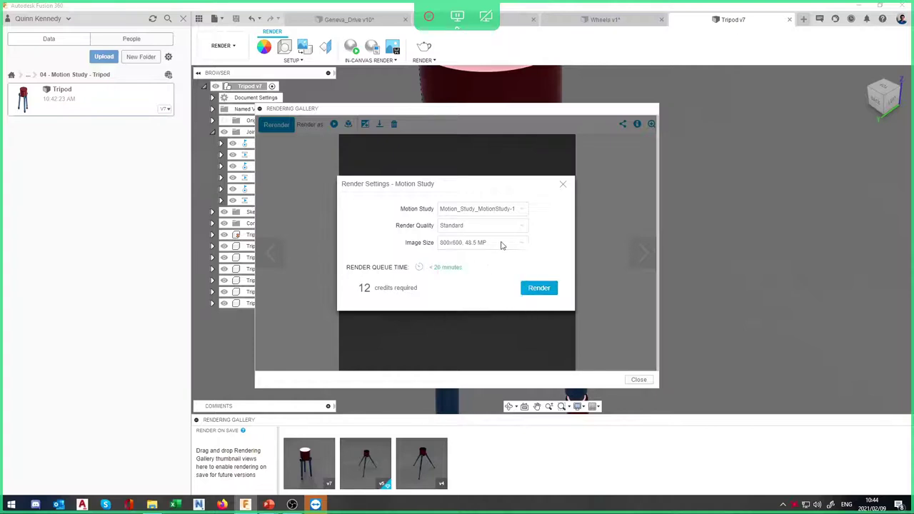
{"action": "left_click", "coordinate": [536, 288]}
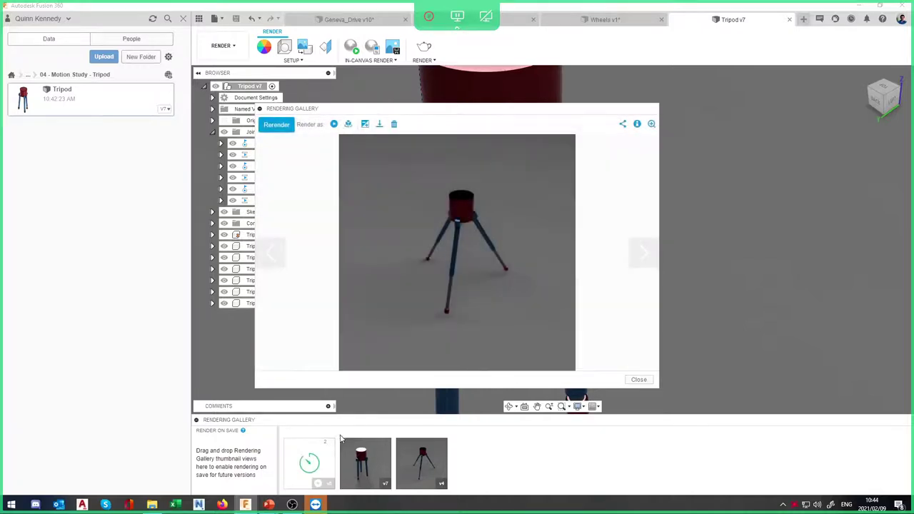
Close the rendering gallery, leaving the pending motion-study thumbnail below the tripod model
{"action": "mouse_move", "coordinate": [327, 458]}
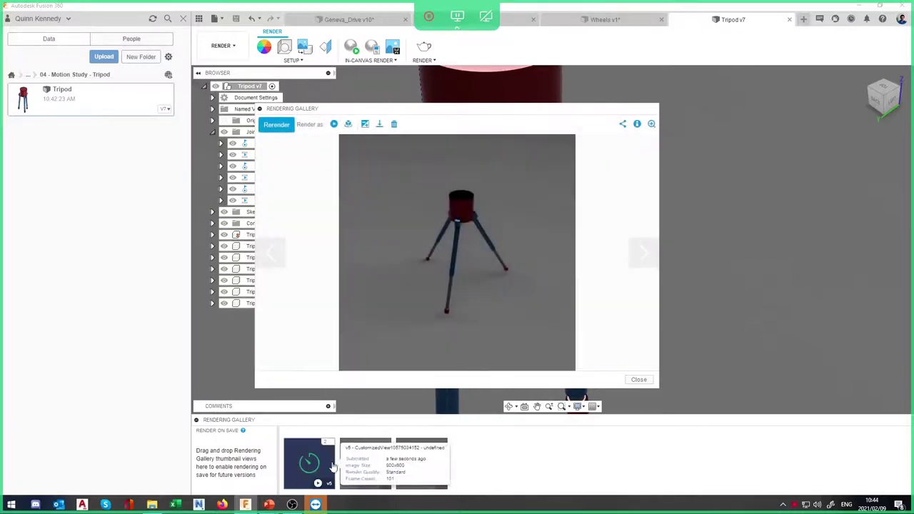
{"action": "left_click", "coordinate": [627, 379]}
{"action": "mouse_move", "coordinate": [329, 461]}
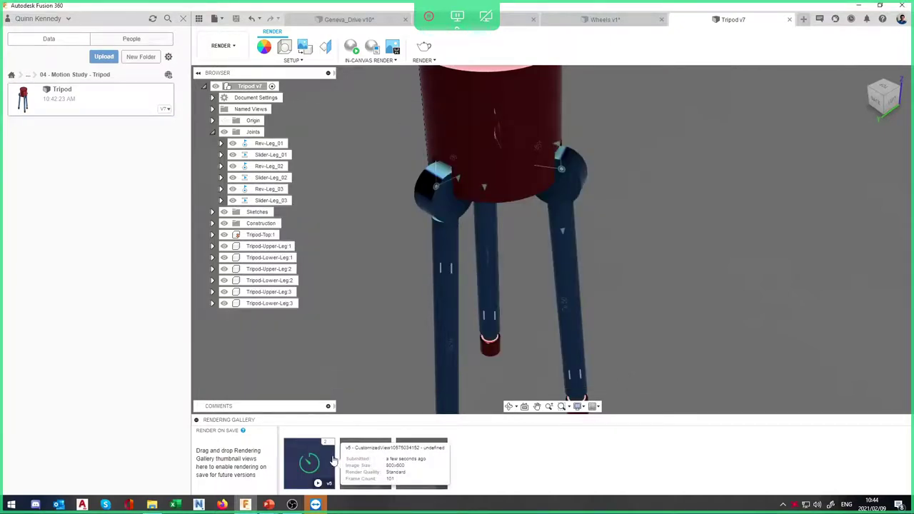
{"action": "mouse_move", "coordinate": [358, 451]}
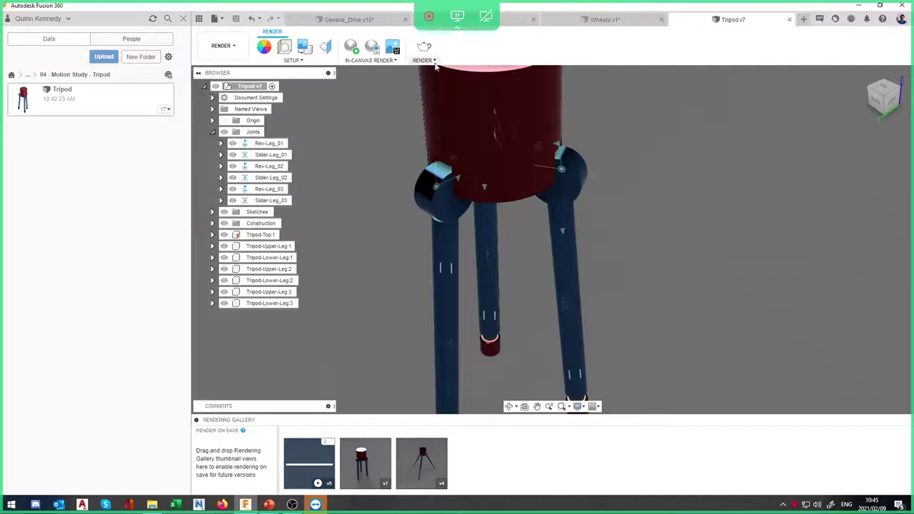
{"action": "left_click", "coordinate": [27, 76]}
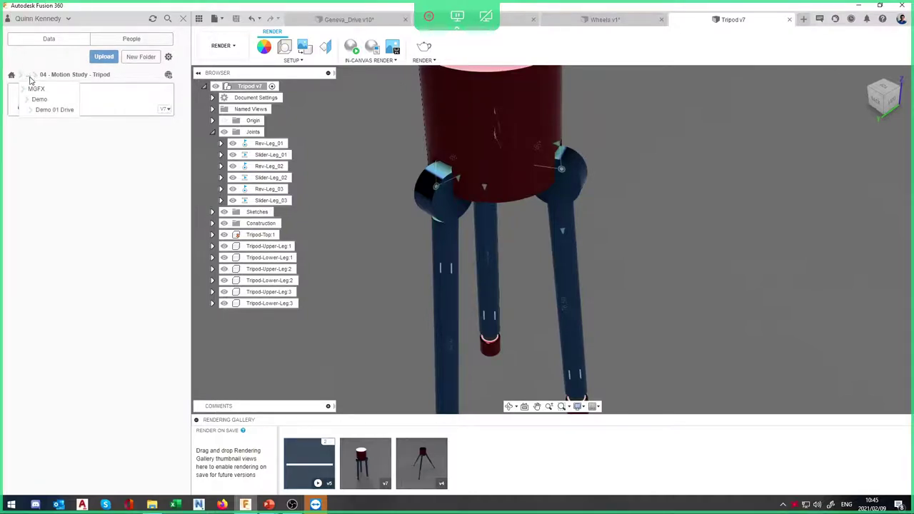
Navigate the Data panel breadcrumb to the 01 - Driving Joints folder
{"action": "left_click", "coordinate": [29, 77]}
{"action": "left_click", "coordinate": [37, 76]}
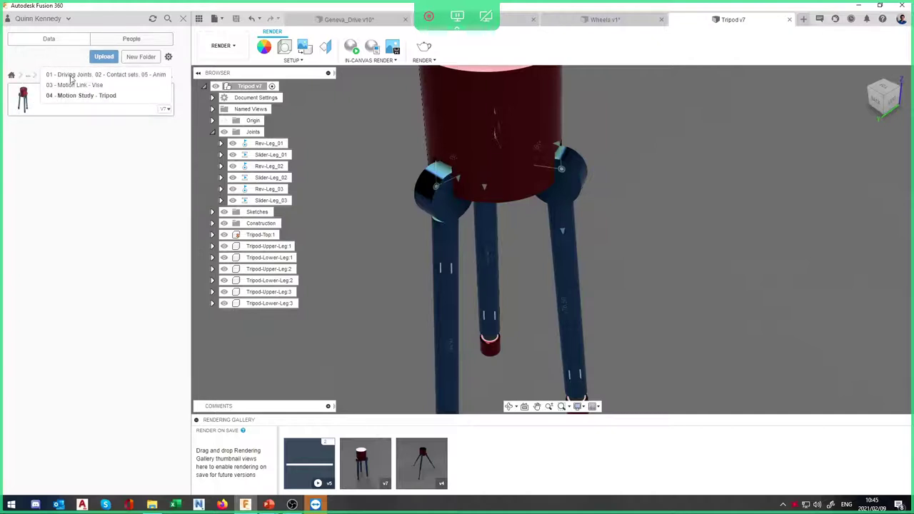
{"action": "left_click", "coordinate": [72, 75]}
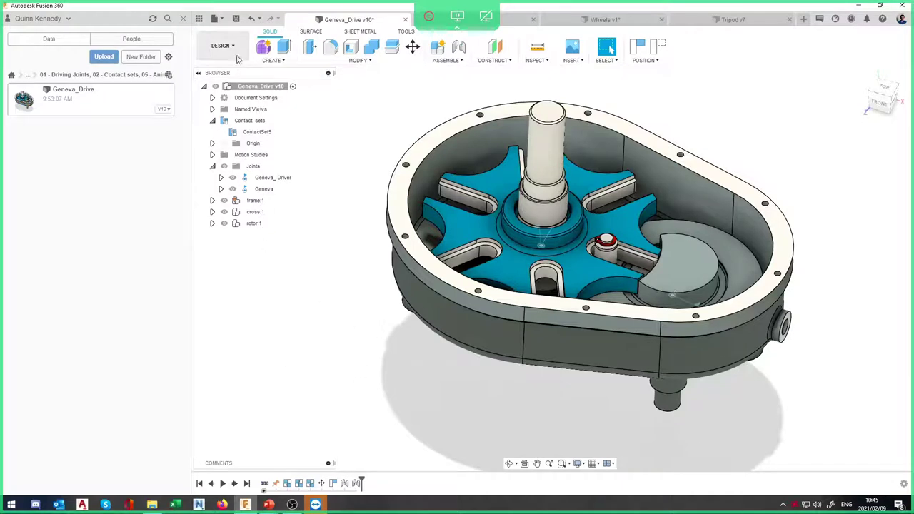
Close the Data panel, switch to the Animation workspace, and rewind the playhead to 0
{"action": "left_click", "coordinate": [183, 20]}
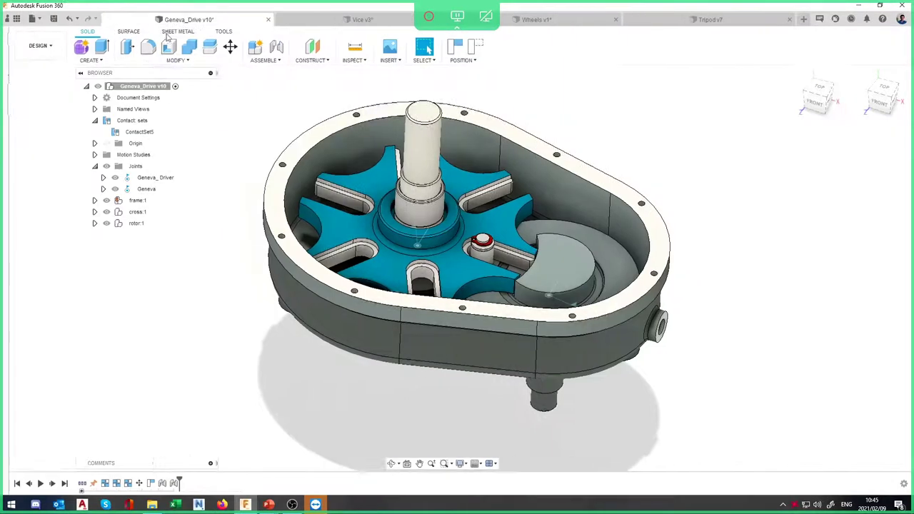
{"action": "left_click", "coordinate": [41, 46]}
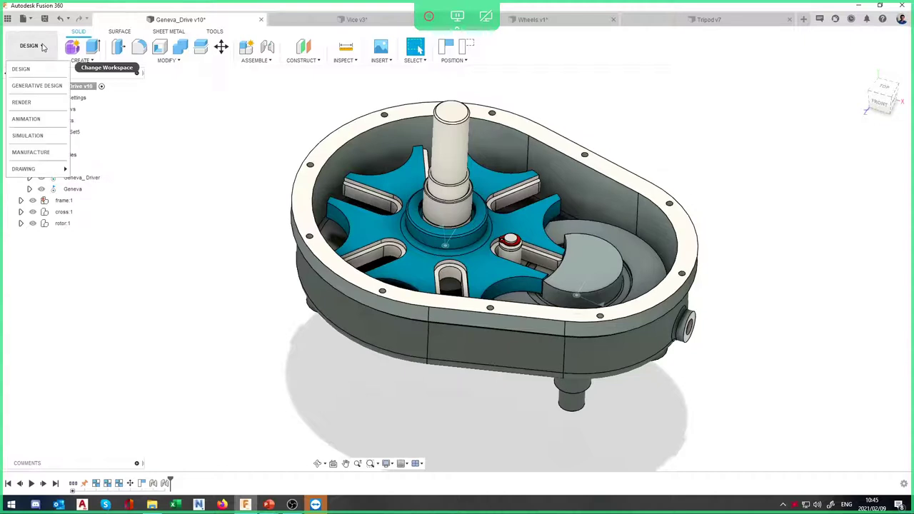
{"action": "left_click", "coordinate": [38, 123]}
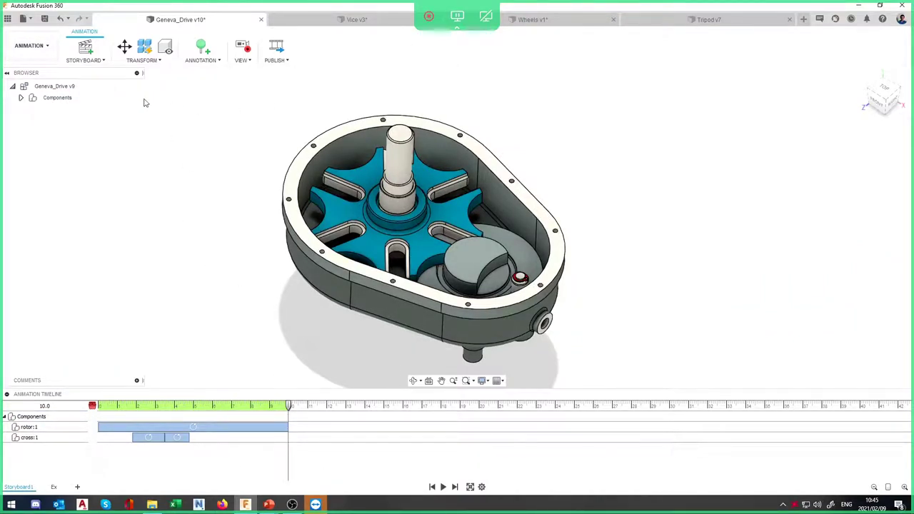
{"action": "left_click_drag", "start_coordinate": [289, 407], "coordinate": [93, 406]}
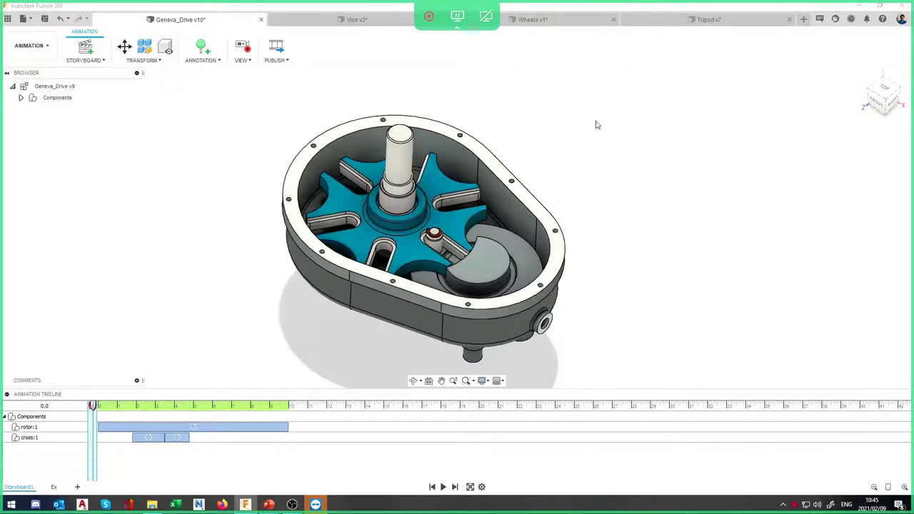
Orient the Geneva drive to a tilted top-down view from the right side
{"action": "left_click", "coordinate": [888, 109]}
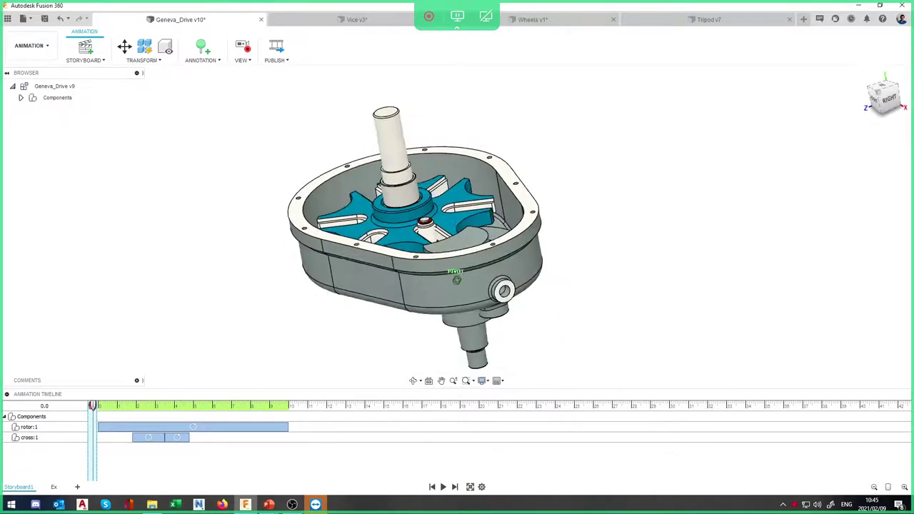
{"action": "middle_click_drag", "start_coordinate": [664, 135], "coordinate": [670, 213], "text": "shift"}
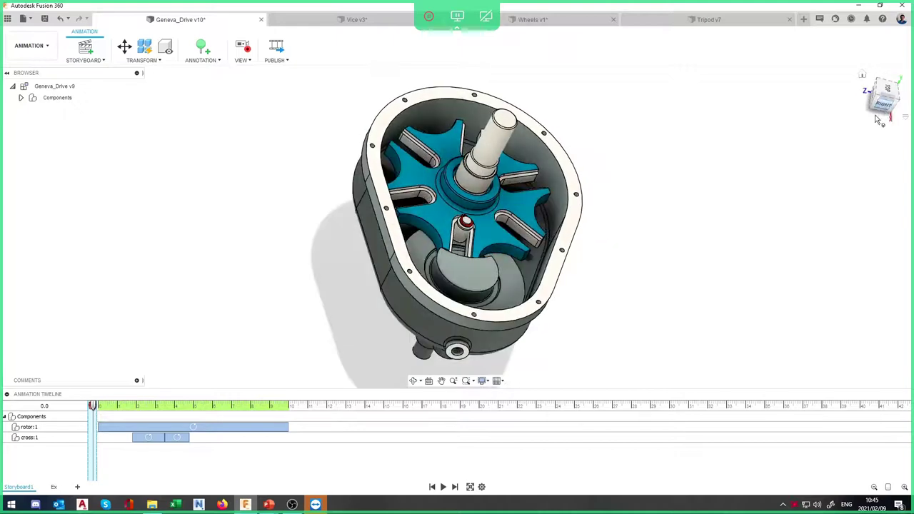
{"action": "middle_click_drag", "start_coordinate": [441, 255], "coordinate": [493, 230]}
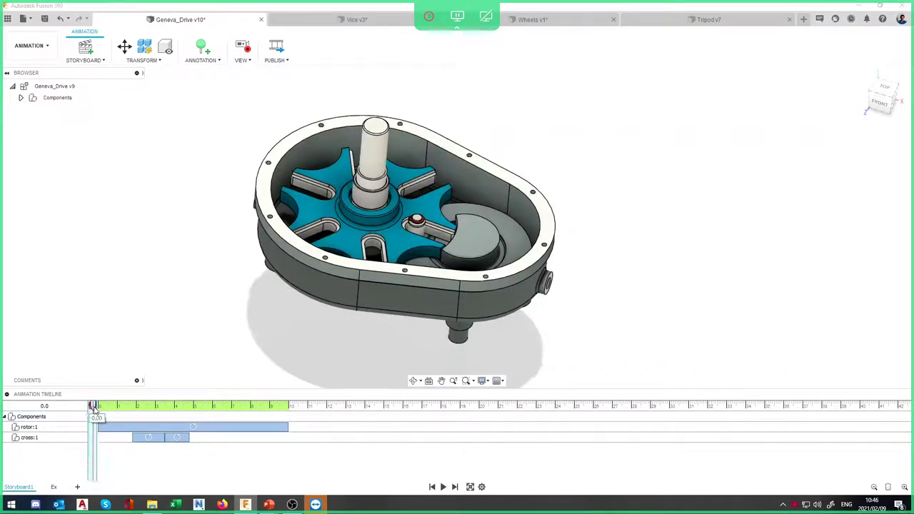
Move the playhead to 5.0 seconds and orbit the model to record a View keyframe
{"action": "mouse_move", "coordinate": [100, 407]}
{"action": "left_mouse_down"}
{"action": "mouse_move", "coordinate": [120, 407]}
{"action": "mouse_move", "coordinate": [92, 411]}
{"action": "mouse_move", "coordinate": [116, 408]}
{"action": "left_mouse_up"}
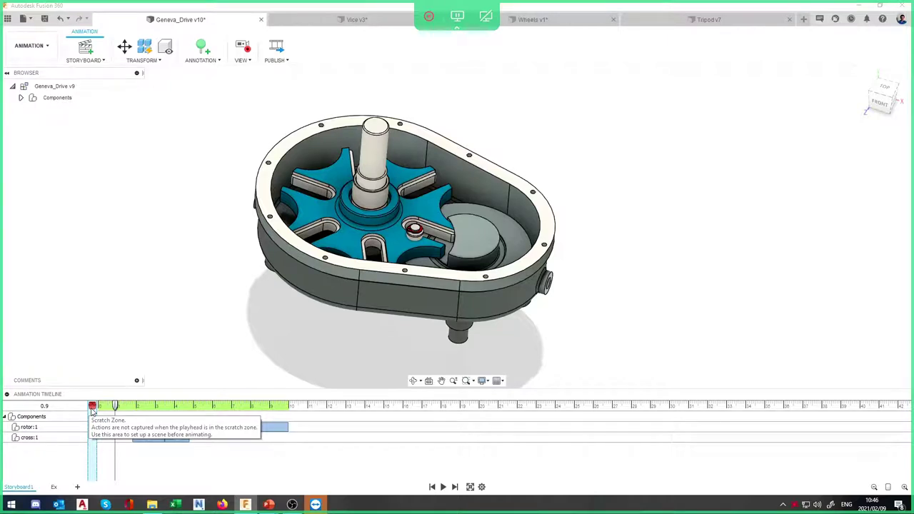
{"action": "left_click_drag", "start_coordinate": [115, 407], "coordinate": [93, 407]}
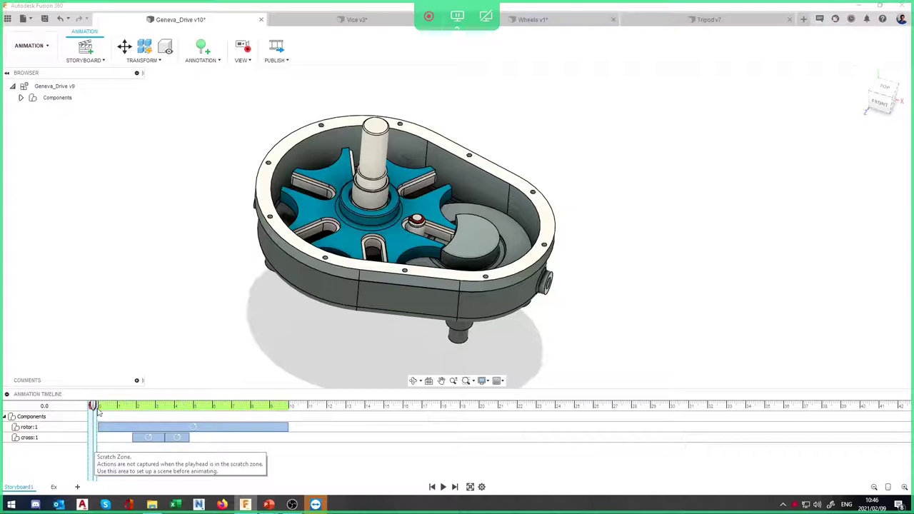
{"action": "left_click", "coordinate": [193, 407]}
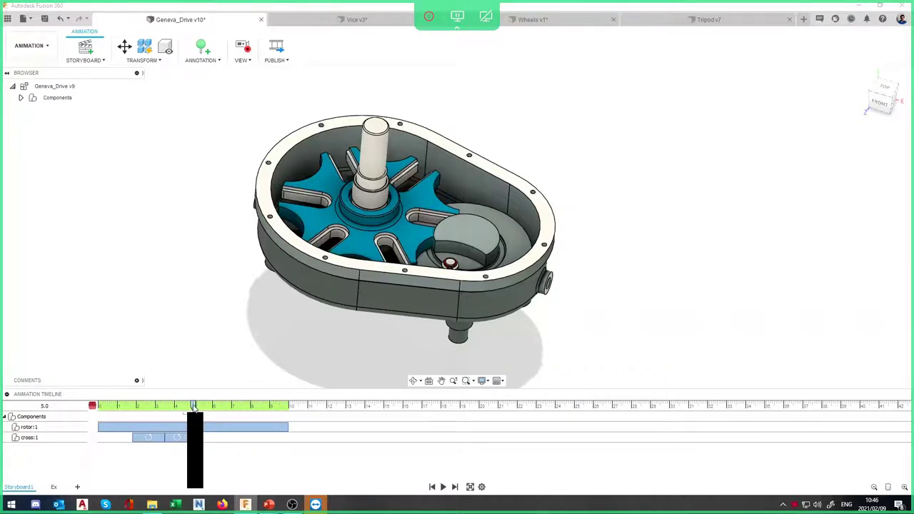
{"action": "middle_click_drag", "start_coordinate": [618, 304], "coordinate": [677, 259], "text": "shift"}
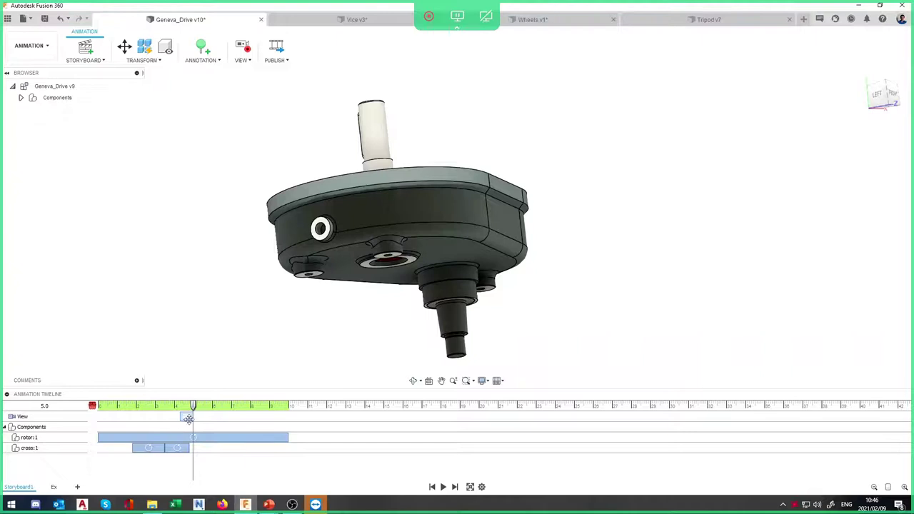
Scrub between 1.1 and 5.7 seconds to preview the camera move, then rewind
{"action": "left_click", "coordinate": [155, 406]}
{"action": "mouse_move", "coordinate": [155, 406]}
{"action": "left_mouse_down"}
{"action": "mouse_move", "coordinate": [192, 411]}
{"action": "mouse_move", "coordinate": [155, 407]}
{"action": "left_mouse_up"}
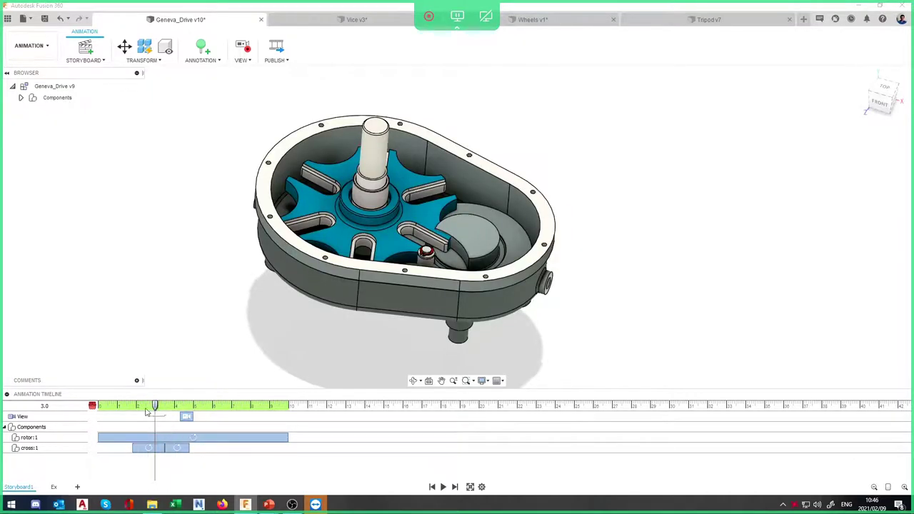
{"action": "left_click", "coordinate": [119, 407]}
{"action": "left_click", "coordinate": [187, 407]}
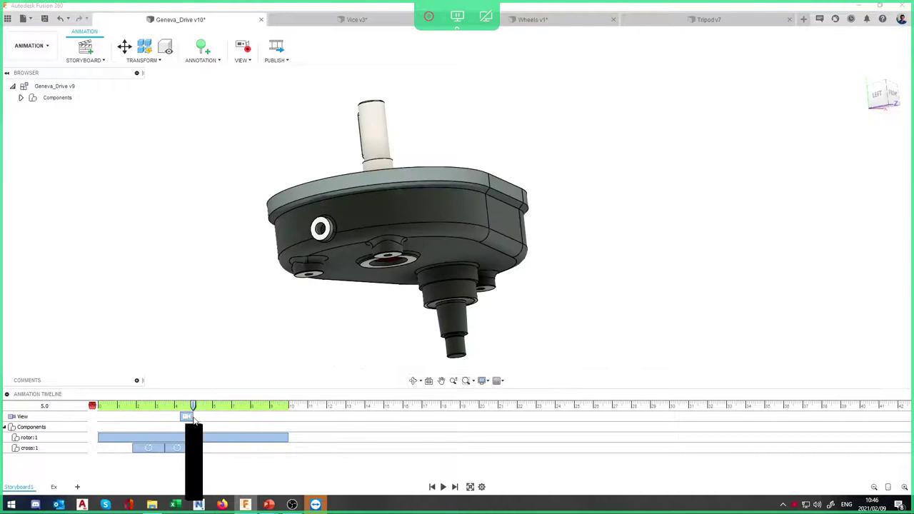
{"action": "left_click", "coordinate": [160, 422]}
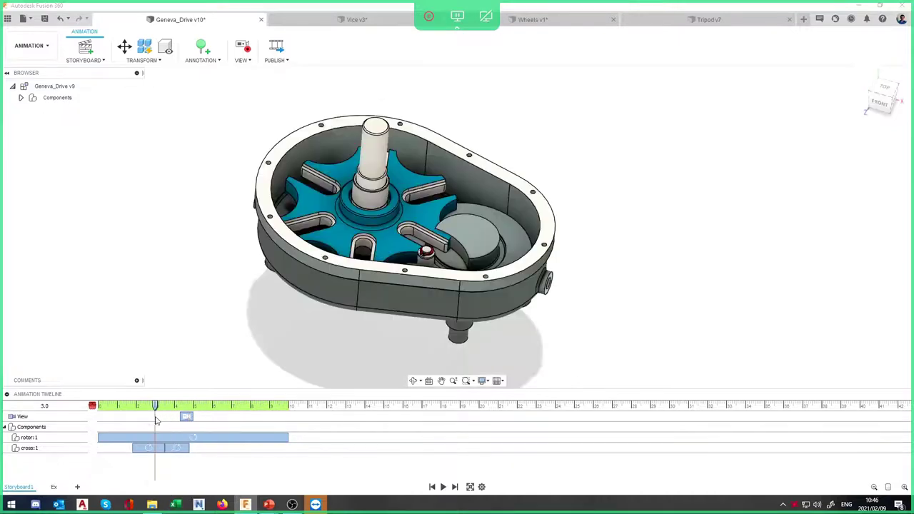
{"action": "left_click", "coordinate": [207, 424]}
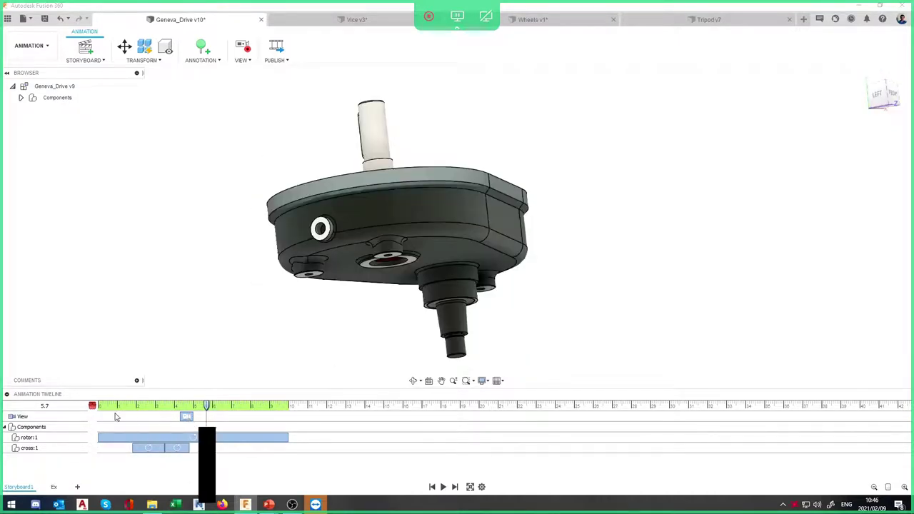
{"action": "left_click", "coordinate": [93, 418]}
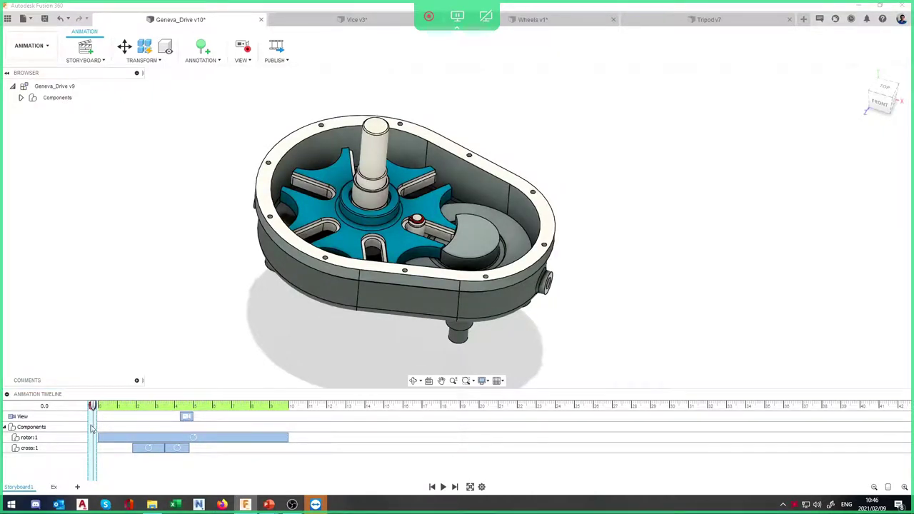
{"action": "right_click", "coordinate": [186, 418]}
Delete the View keyframe and turn off camera recording, confirming orbits no longer record
{"action": "left_click", "coordinate": [226, 461]}
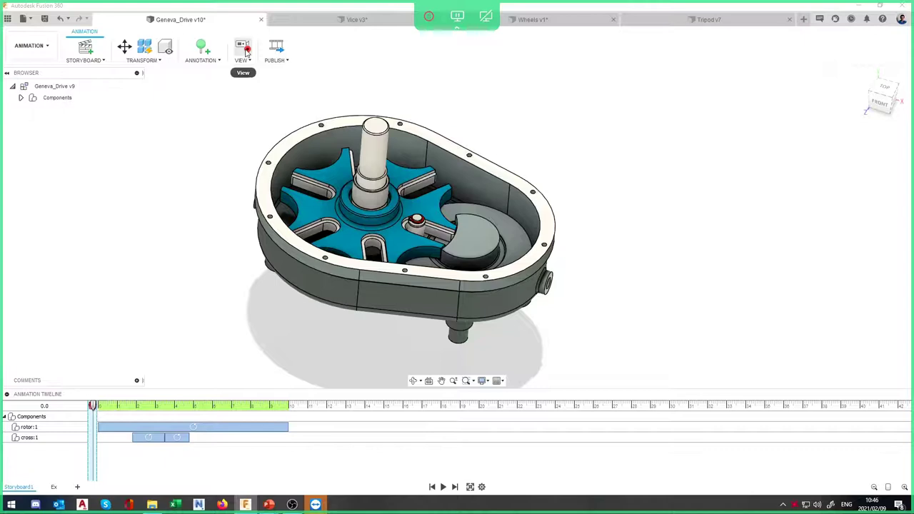
{"action": "left_click", "coordinate": [247, 53]}
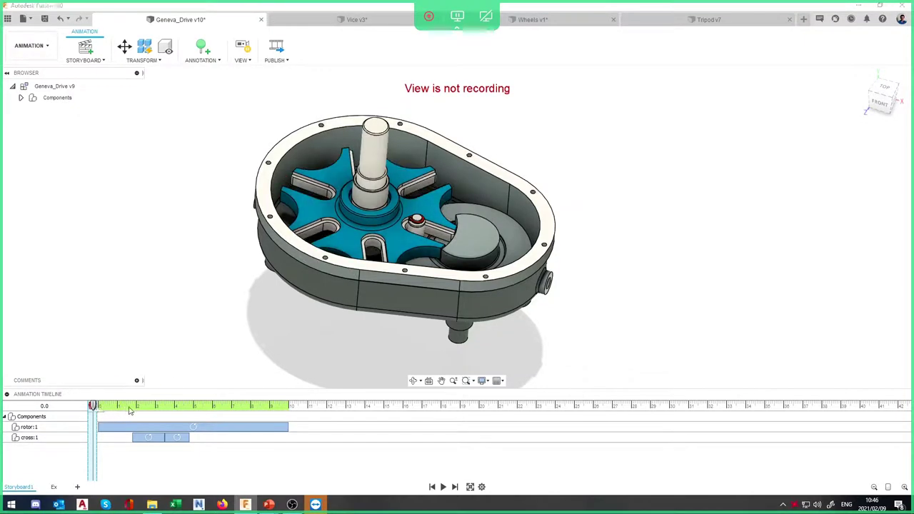
{"action": "left_click_drag", "start_coordinate": [156, 409], "coordinate": [207, 407]}
{"action": "middle_click_drag", "start_coordinate": [426, 306], "coordinate": [540, 299], "text": "shift"}
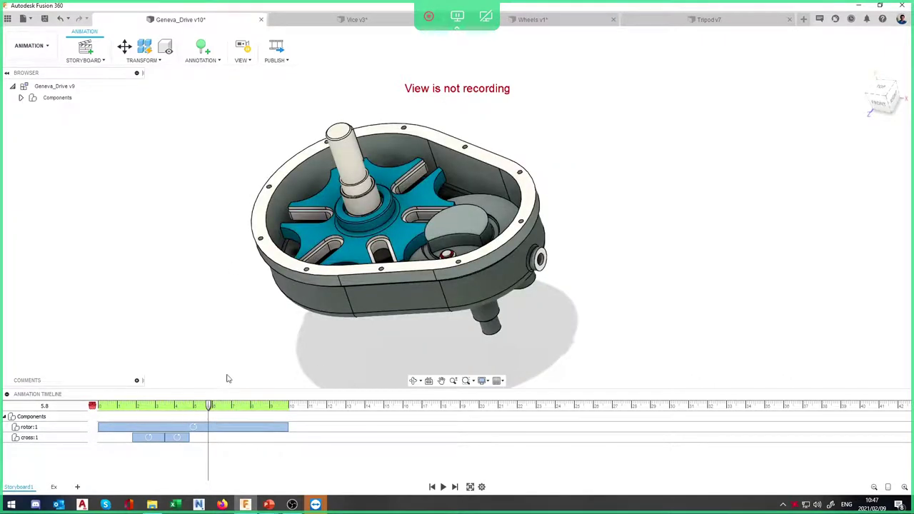
{"action": "left_click", "coordinate": [84, 410]}
{"action": "left_click", "coordinate": [244, 46]}
{"action": "left_click", "coordinate": [244, 46]}
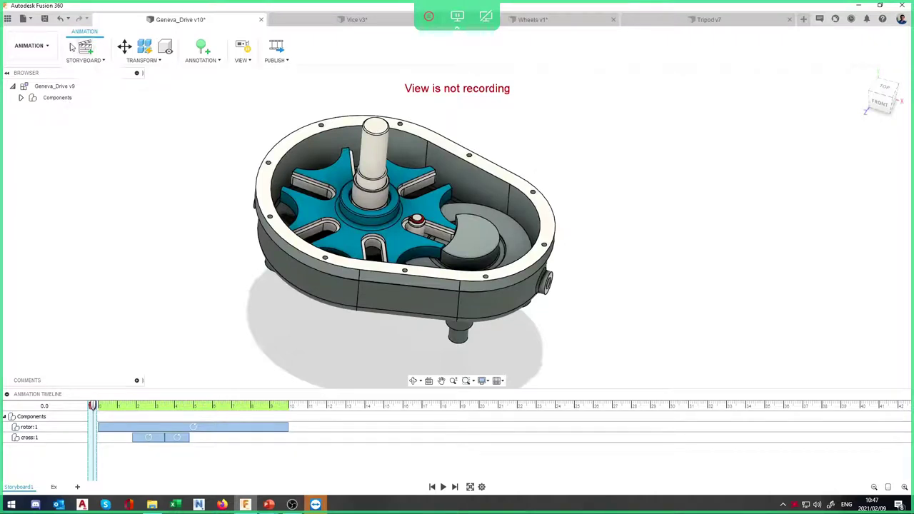
{"action": "left_click", "coordinate": [18, 98]}
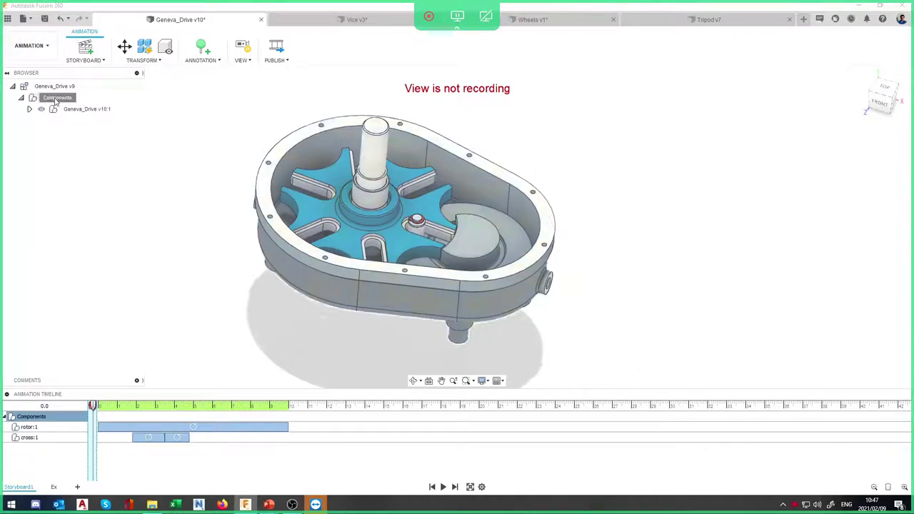
{"action": "left_click", "coordinate": [60, 97]}
{"action": "left_click", "coordinate": [30, 109]}
{"action": "left_click", "coordinate": [38, 132]}
{"action": "left_click", "coordinate": [38, 133]}
{"action": "left_click", "coordinate": [38, 142]}
{"action": "left_click", "coordinate": [38, 142]}
{"action": "left_click", "coordinate": [38, 143]}
{"action": "left_click", "coordinate": [38, 143]}
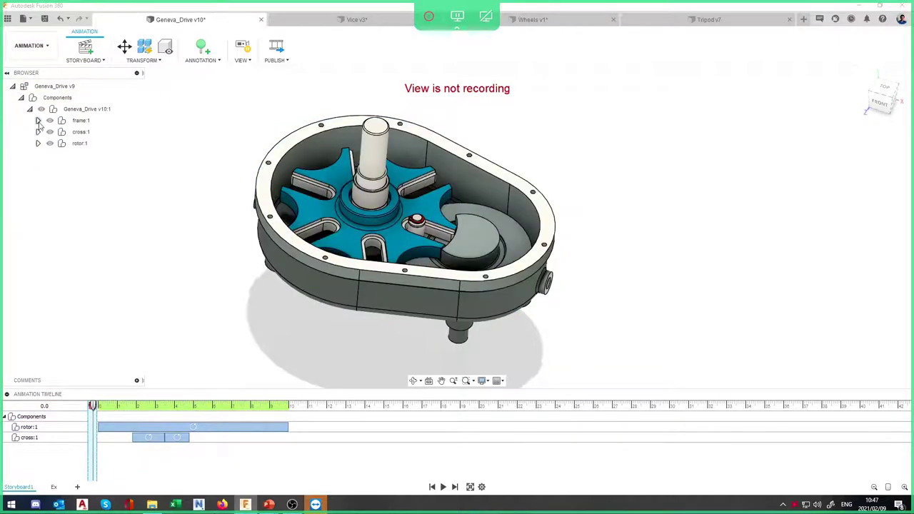
{"action": "left_click", "coordinate": [22, 98]}
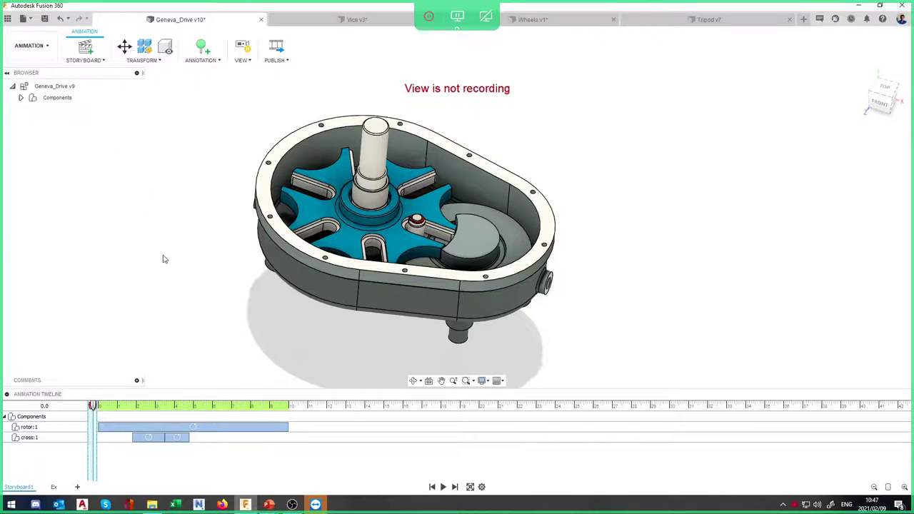
{"action": "left_click", "coordinate": [39, 417]}
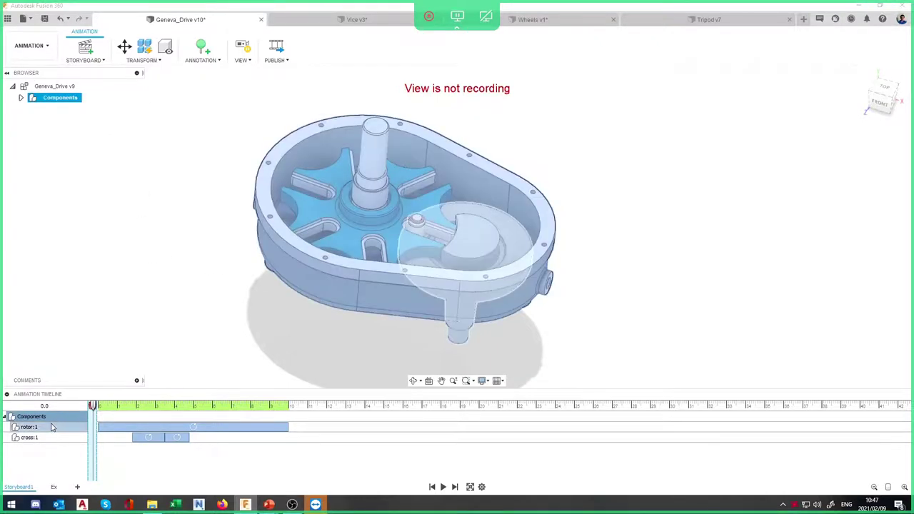
{"action": "left_click", "coordinate": [52, 427]}
{"action": "left_click", "coordinate": [47, 436]}
{"action": "left_click", "coordinate": [48, 427], "text": "ctrl"}
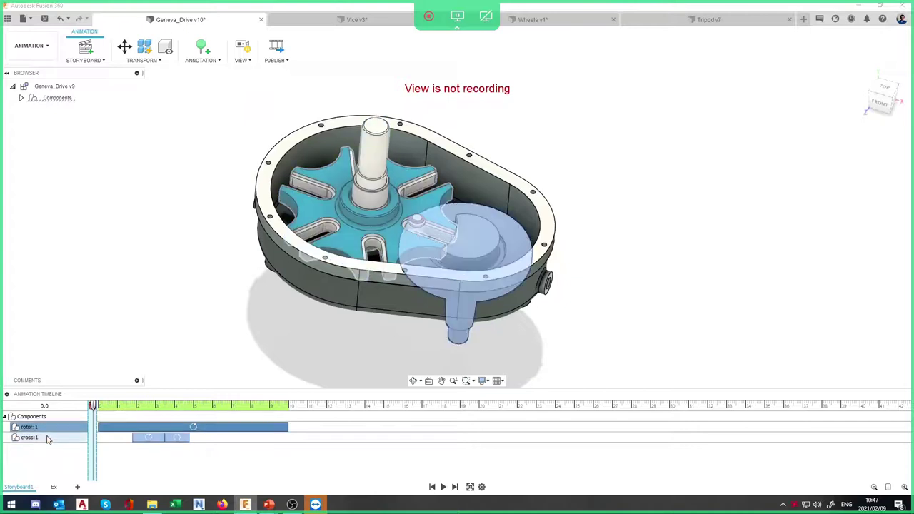
{"action": "left_click", "coordinate": [39, 416]}
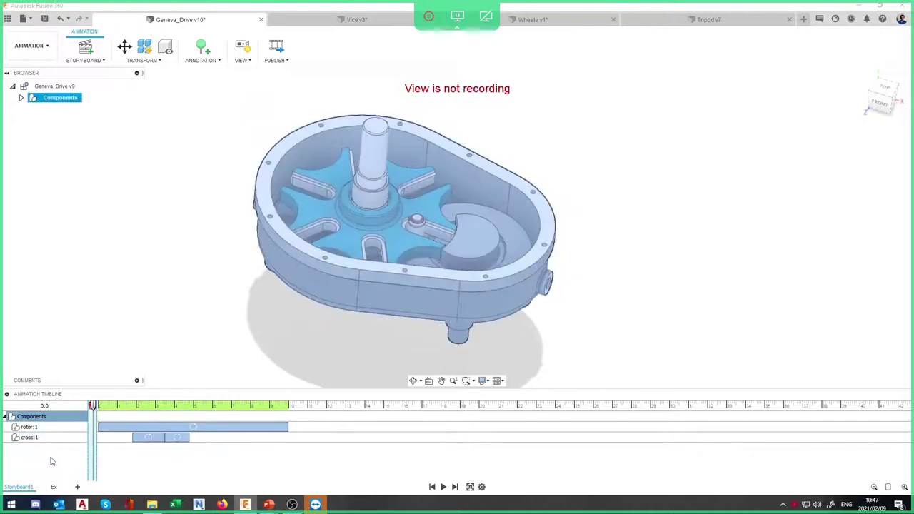
{"action": "left_click", "coordinate": [72, 428]}
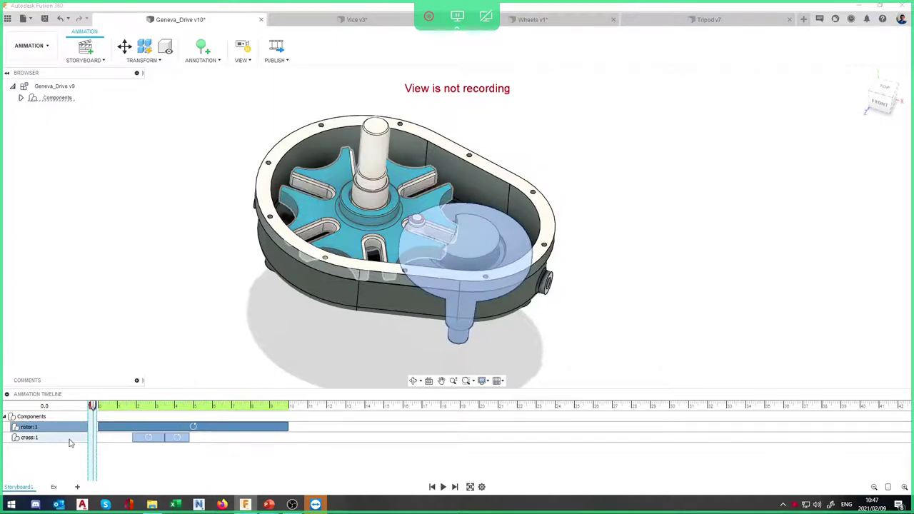
{"action": "left_click", "coordinate": [47, 441]}
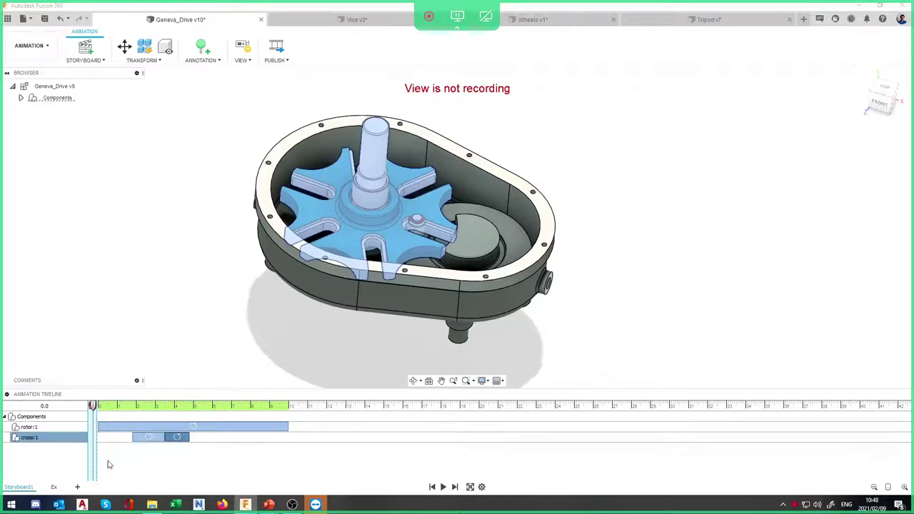
{"action": "left_click", "coordinate": [103, 148]}
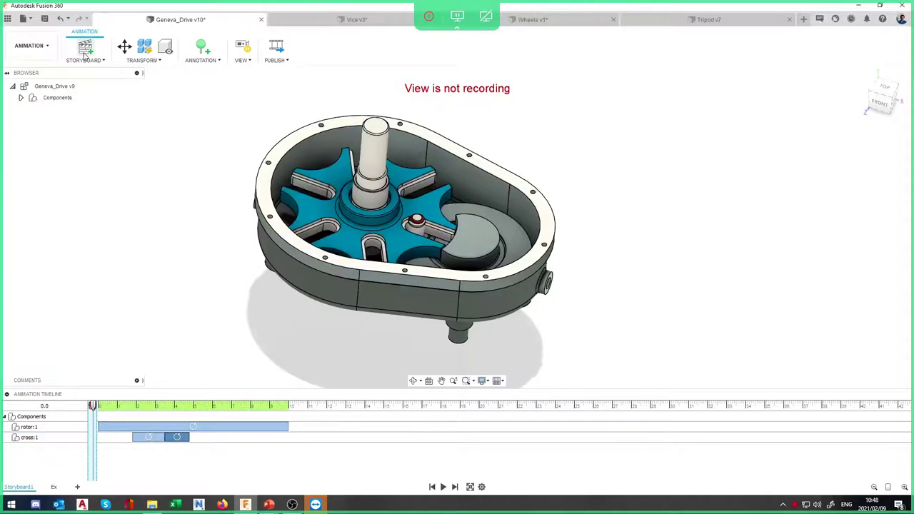
{"action": "left_click", "coordinate": [104, 60]}
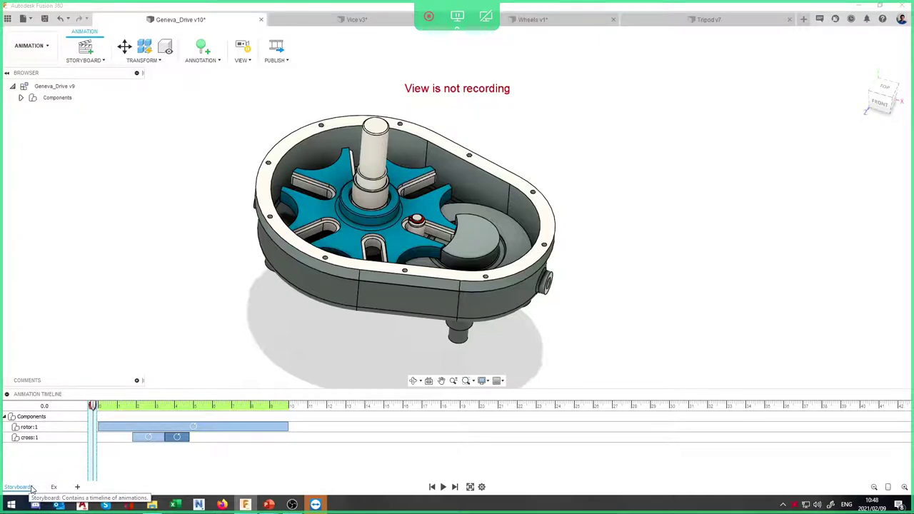
{"action": "left_click", "coordinate": [54, 488]}
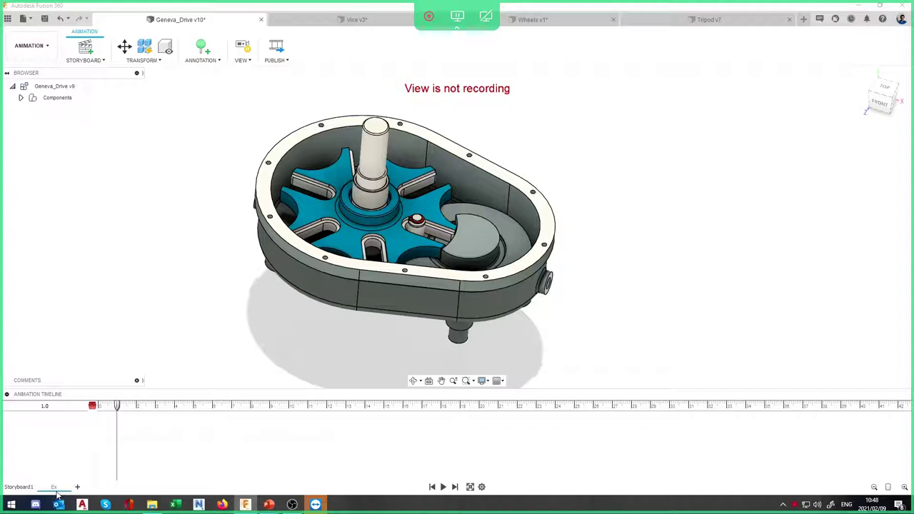
{"action": "left_click", "coordinate": [18, 487]}
{"action": "left_click", "coordinate": [50, 489]}
{"action": "left_click", "coordinate": [18, 487]}
{"action": "left_click", "coordinate": [53, 487]}
{"action": "left_click", "coordinate": [29, 487]}
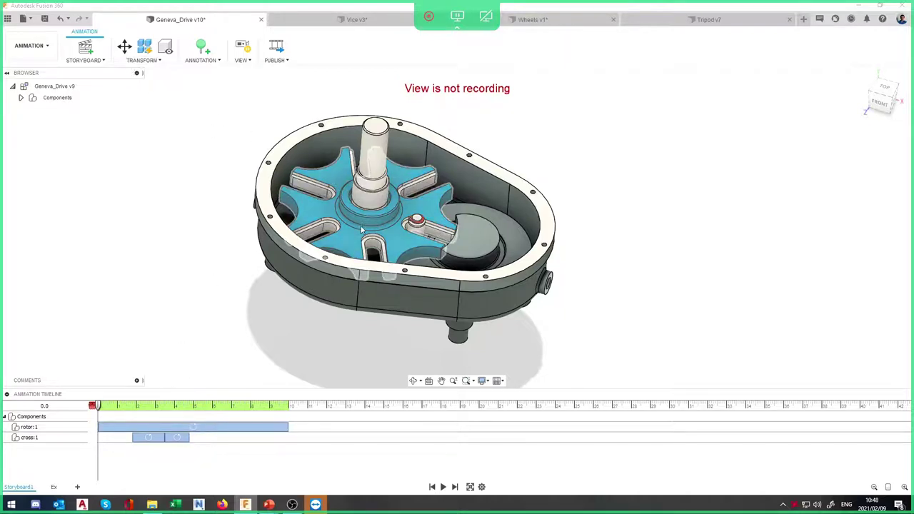
{"action": "middle_click_drag", "start_coordinate": [402, 247], "coordinate": [454, 281], "text": "shift"}
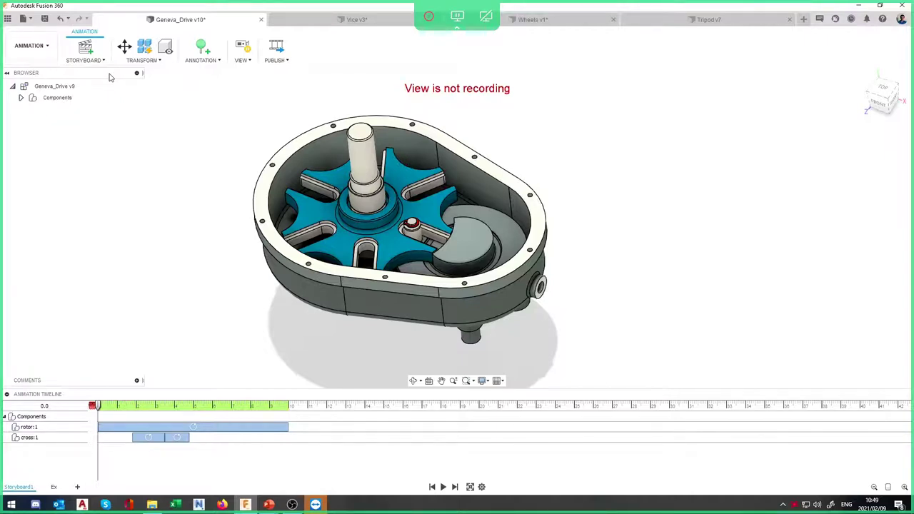
{"action": "middle_click_drag", "start_coordinate": [291, 77], "coordinate": [454, 270], "text": "shift"}
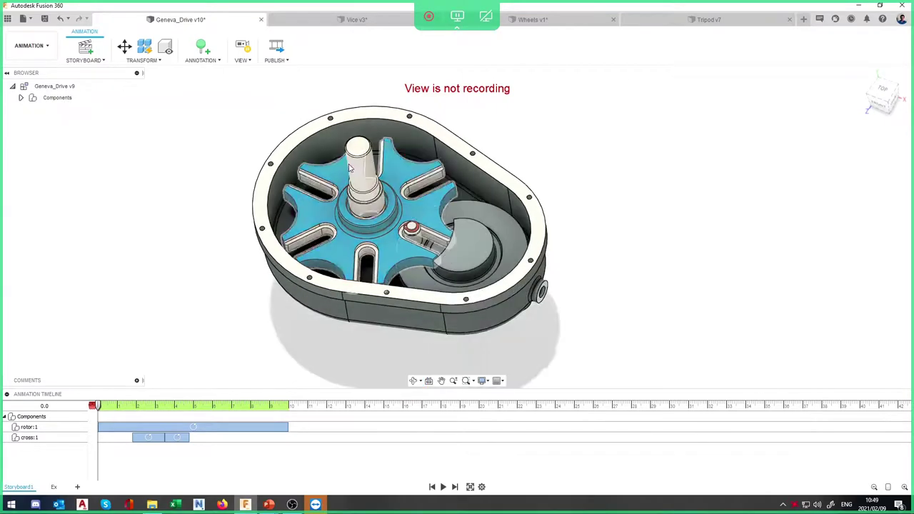
Start Transform Components on the Geneva wheel, then cancel it
{"action": "left_click", "coordinate": [142, 60]}
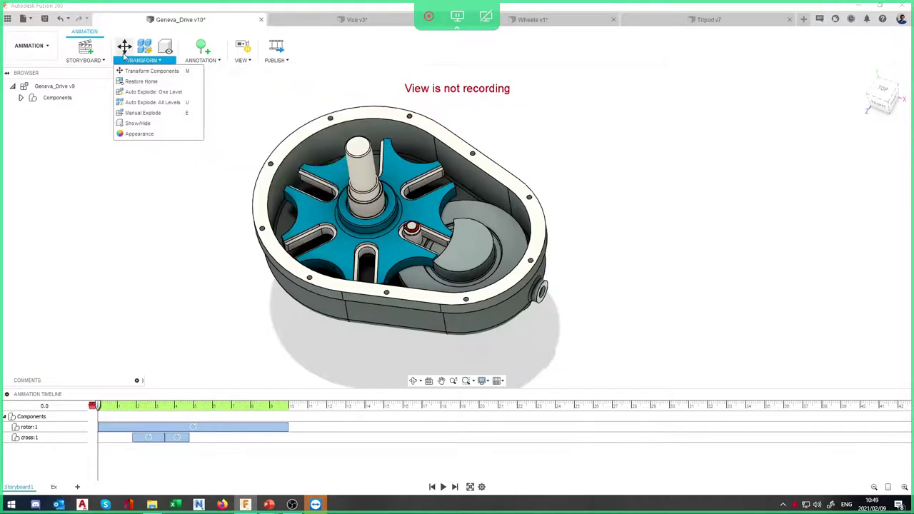
{"action": "left_click", "coordinate": [124, 47]}
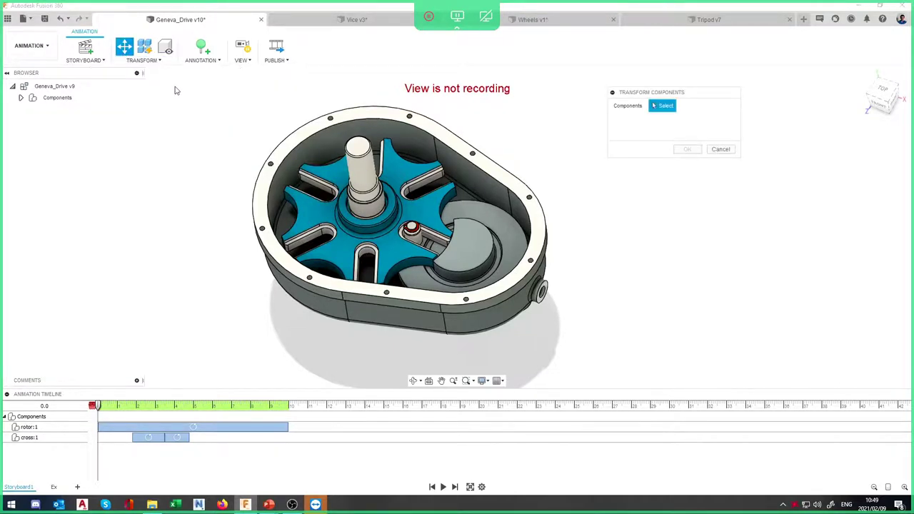
{"action": "middle_click_drag", "start_coordinate": [471, 228], "coordinate": [497, 132], "text": "shift"}
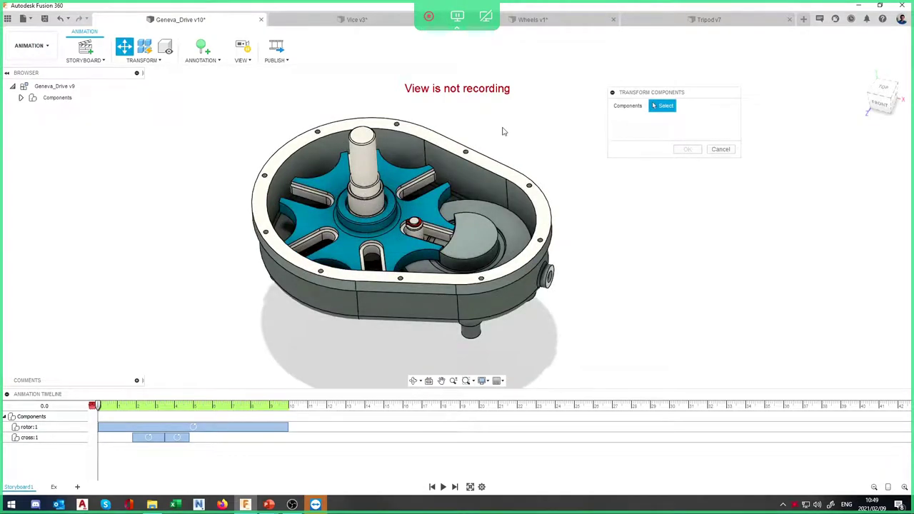
{"action": "left_click", "coordinate": [325, 195]}
{"action": "key", "text": "Escape"}
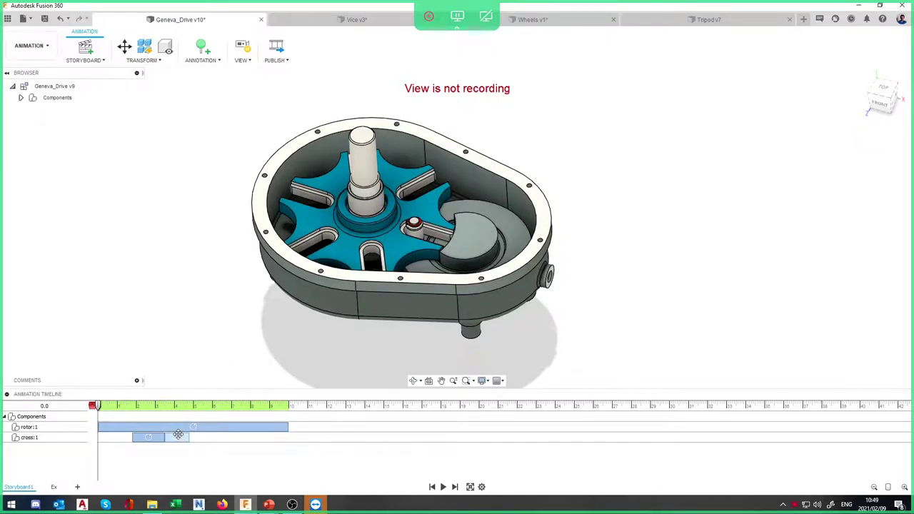
Delete the rotor:1 action from the Storyboard1 timeline, leaving only cross:1
{"action": "left_click", "coordinate": [186, 427]}
{"action": "right_click", "coordinate": [187, 429]}
{"action": "left_click", "coordinate": [209, 488]}
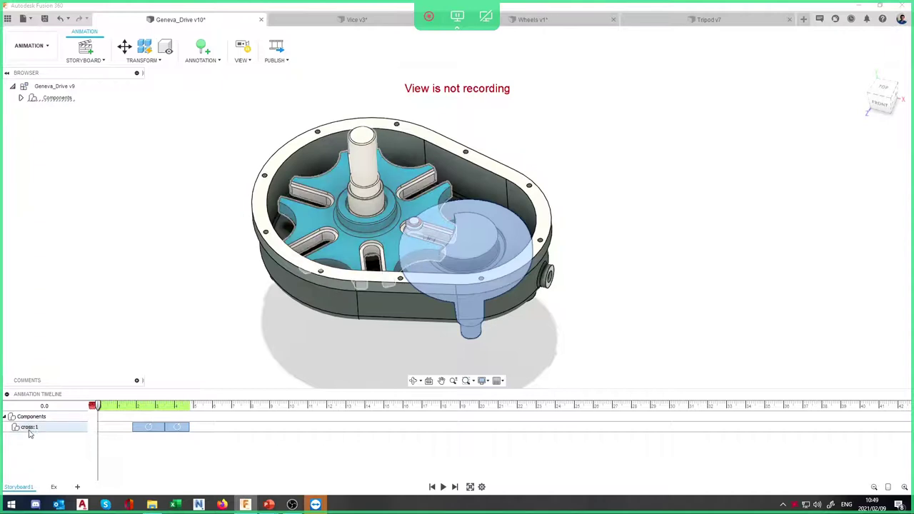
{"action": "left_click", "coordinate": [251, 334]}
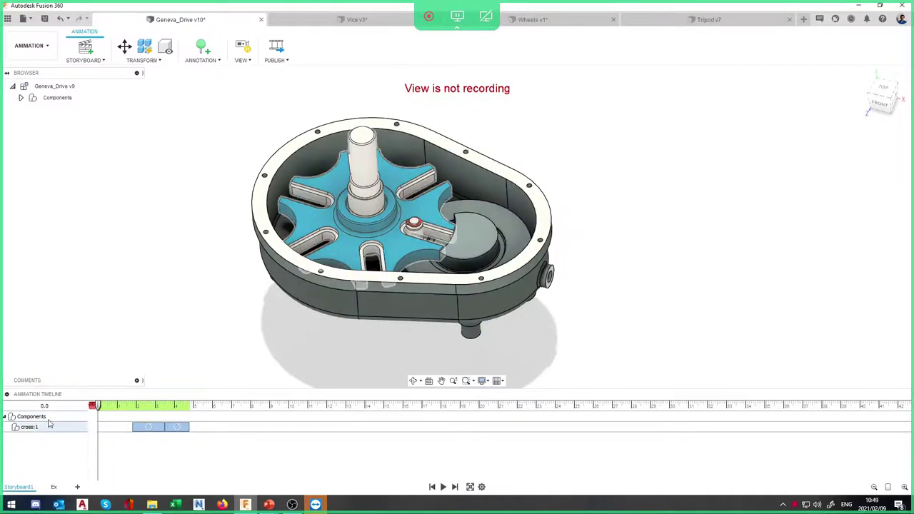
{"action": "key", "text": "m"}
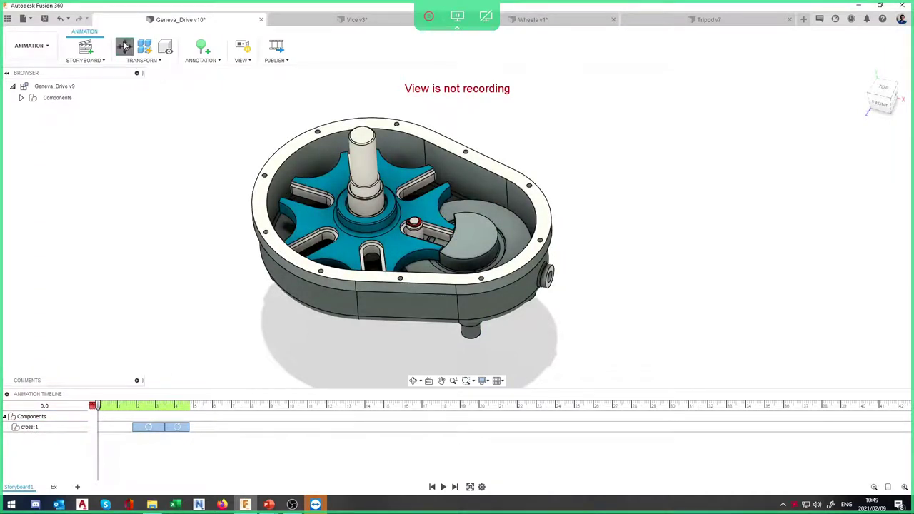
Pick the crank as the component to transform, framing a top-down view of the drive
{"action": "left_click", "coordinate": [460, 246]}
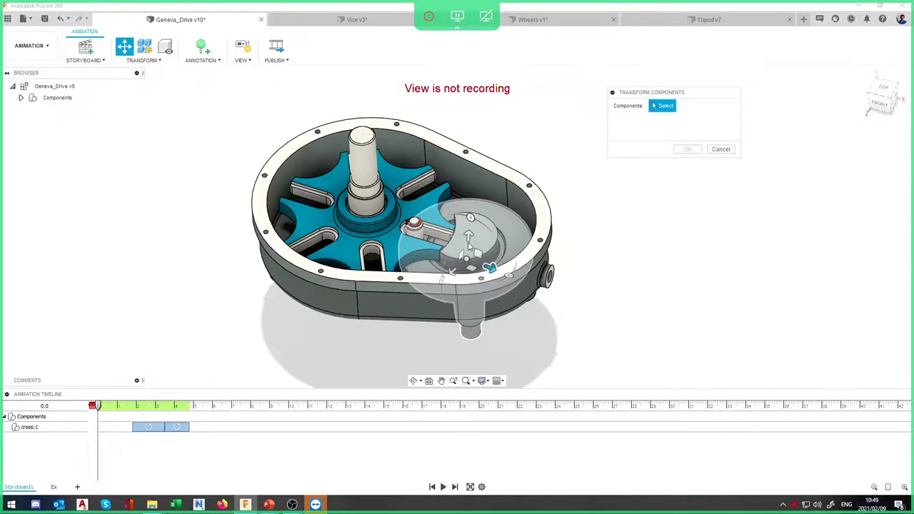
{"action": "left_click", "coordinate": [518, 245]}
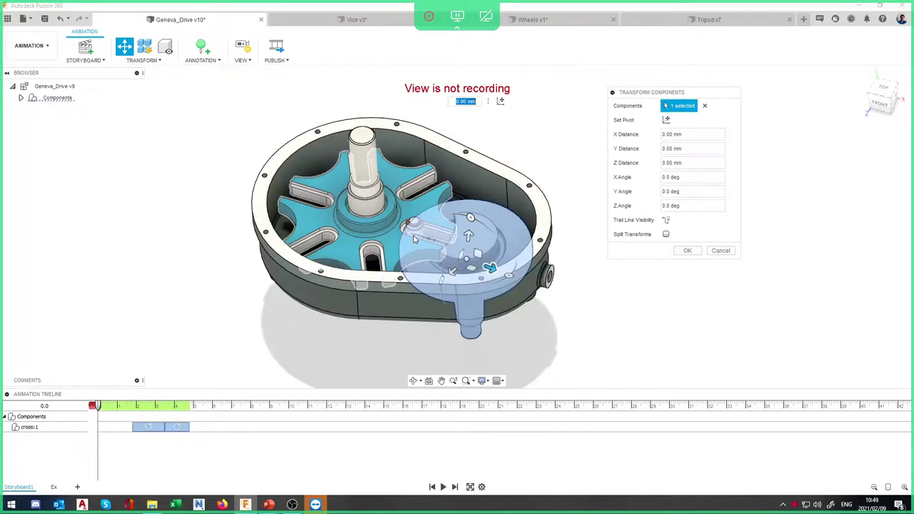
{"action": "middle_click_drag", "start_coordinate": [500, 297], "coordinate": [482, 235], "text": "shift"}
{"action": "scroll", "coordinate": [480, 250], "scroll_direction": "up", "scroll_amount": 3}
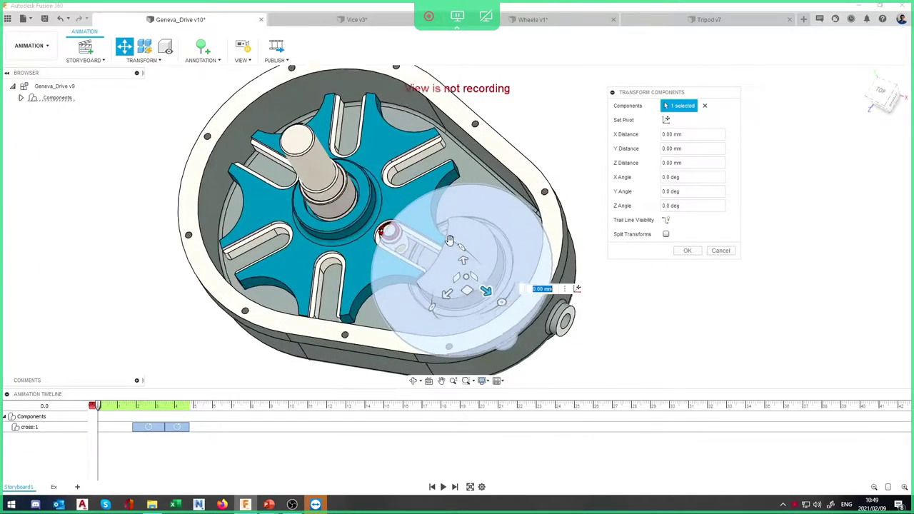
{"action": "middle_click_drag", "start_coordinate": [506, 250], "coordinate": [385, 248], "text": "shift"}
{"action": "scroll", "coordinate": [384, 248], "scroll_direction": "up", "scroll_amount": 2}
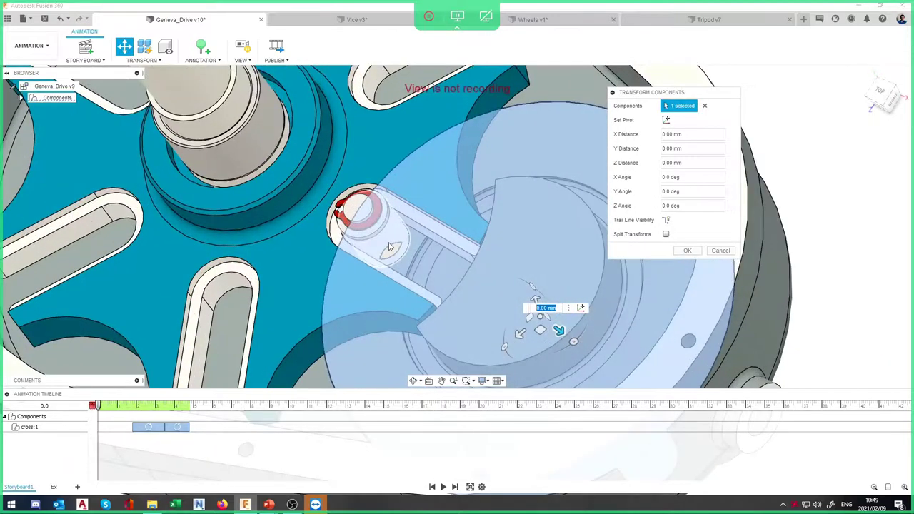
{"action": "scroll", "coordinate": [353, 214], "scroll_direction": "up", "scroll_amount": 2}
{"action": "scroll", "coordinate": [364, 211], "scroll_direction": "down", "scroll_amount": 5}
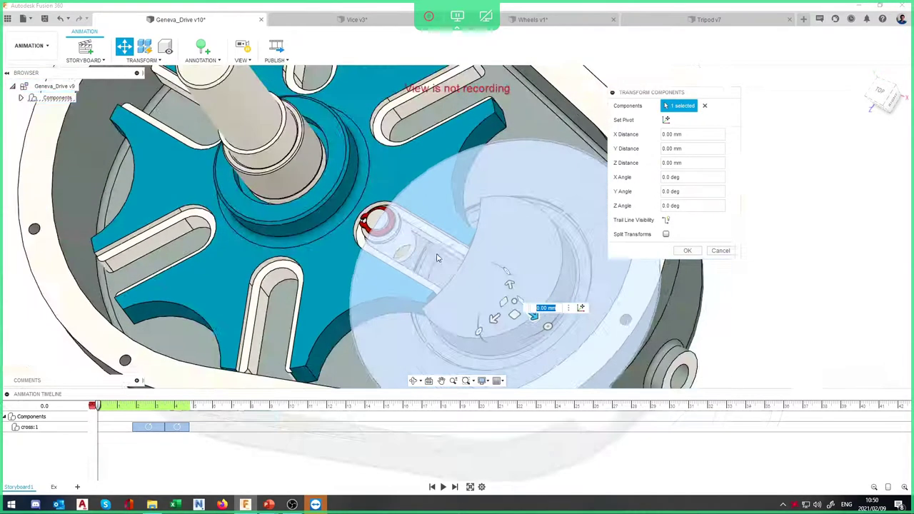
{"action": "middle_click_drag", "start_coordinate": [465, 292], "coordinate": [412, 232], "text": "shift"}
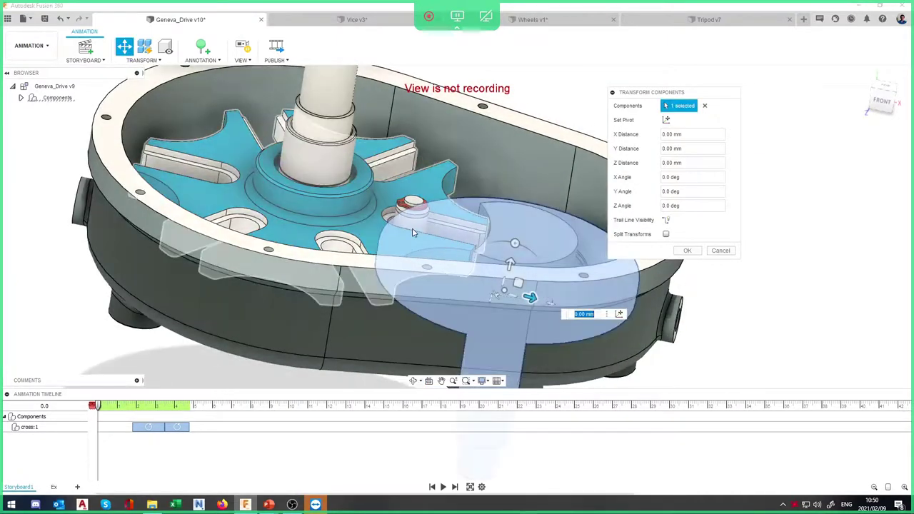
{"action": "scroll", "coordinate": [414, 232], "scroll_direction": "up", "scroll_amount": 2}
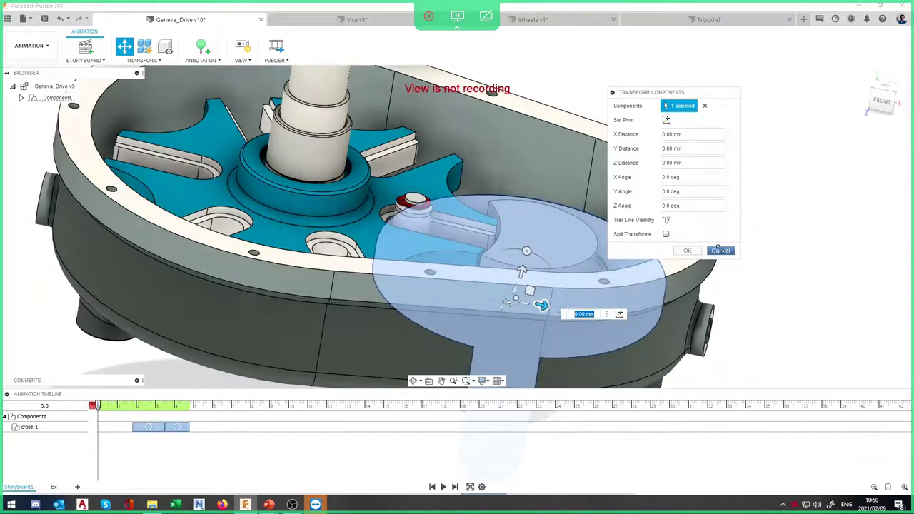
Switch the transform selection to rotor:1 from the expanded component tree
{"action": "left_click", "coordinate": [719, 250]}
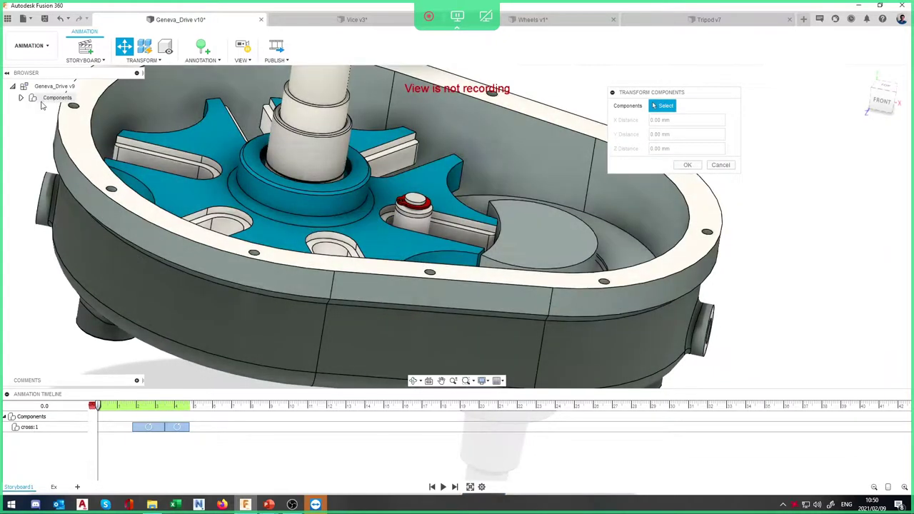
{"action": "left_click", "coordinate": [21, 98]}
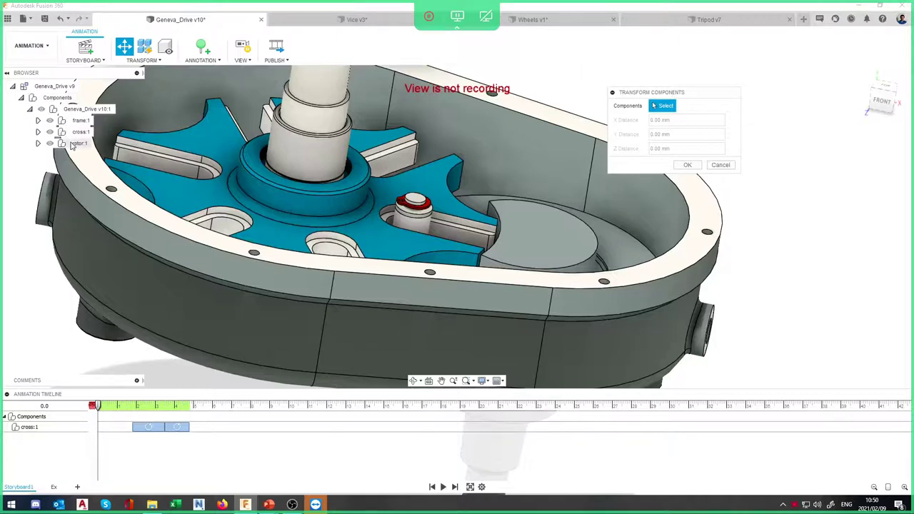
{"action": "left_click", "coordinate": [74, 143]}
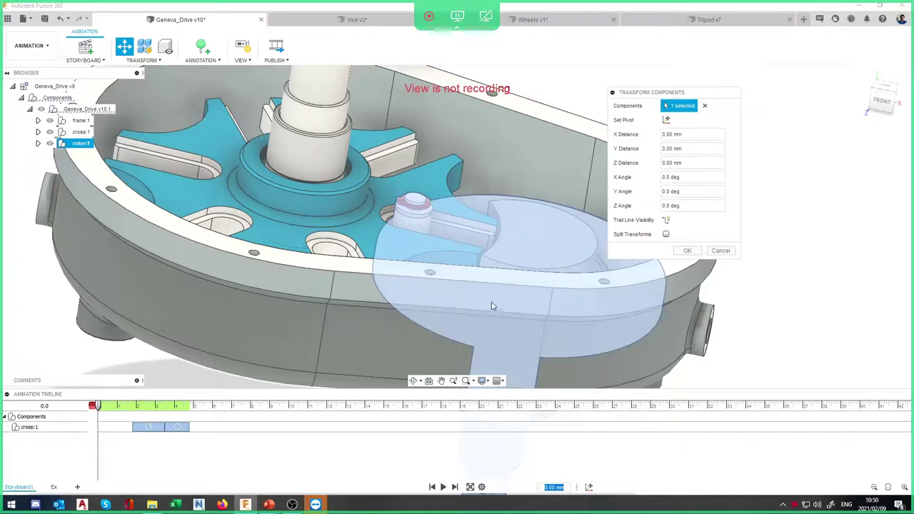
{"action": "scroll", "coordinate": [537, 260], "scroll_direction": "down", "scroll_amount": 5}
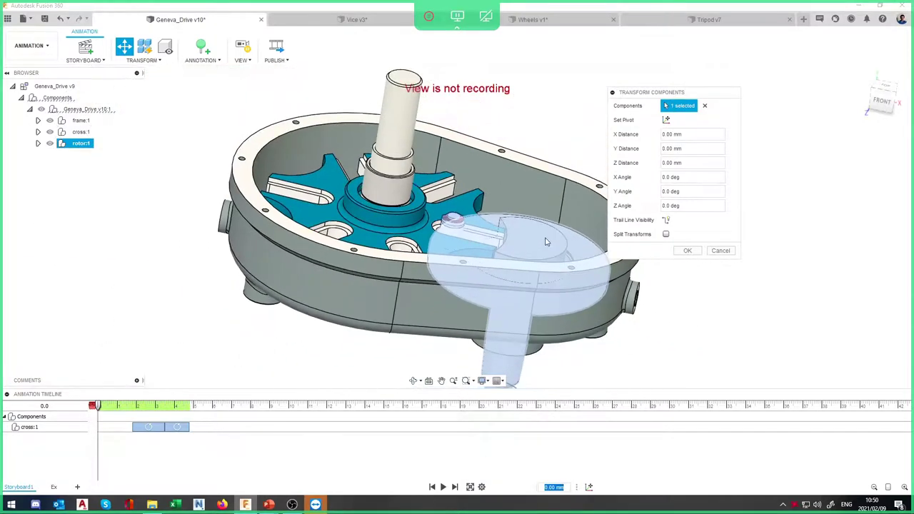
{"action": "middle_click_drag", "start_coordinate": [575, 208], "coordinate": [506, 195], "text": "shift"}
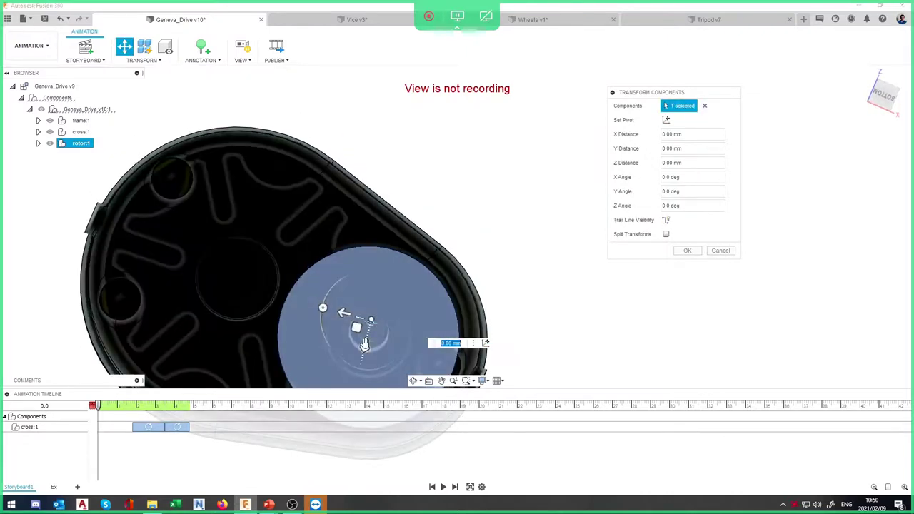
{"action": "middle_click_drag", "start_coordinate": [374, 327], "coordinate": [564, 190], "text": "shift"}
Reposition the transform pivot onto the rotor with Set Pivot
{"action": "left_click", "coordinate": [666, 120]}
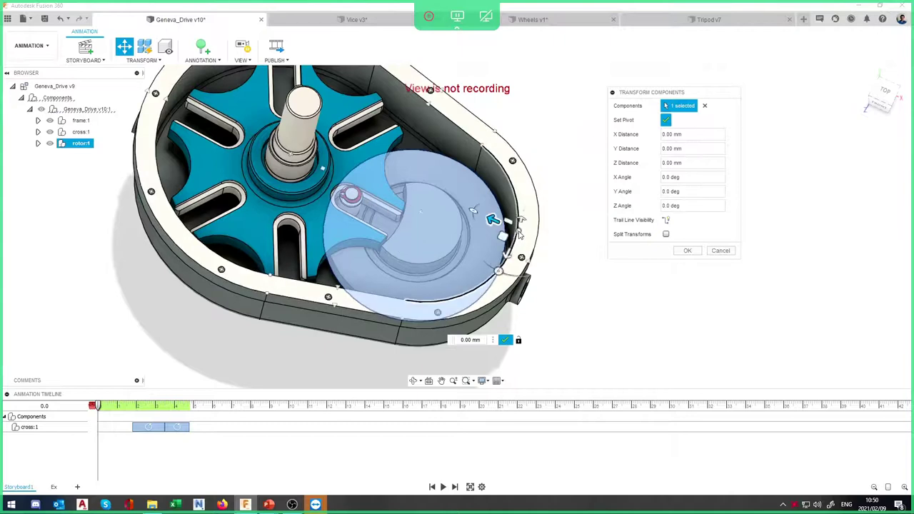
{"action": "middle_click_drag", "start_coordinate": [521, 238], "coordinate": [486, 272], "text": "shift"}
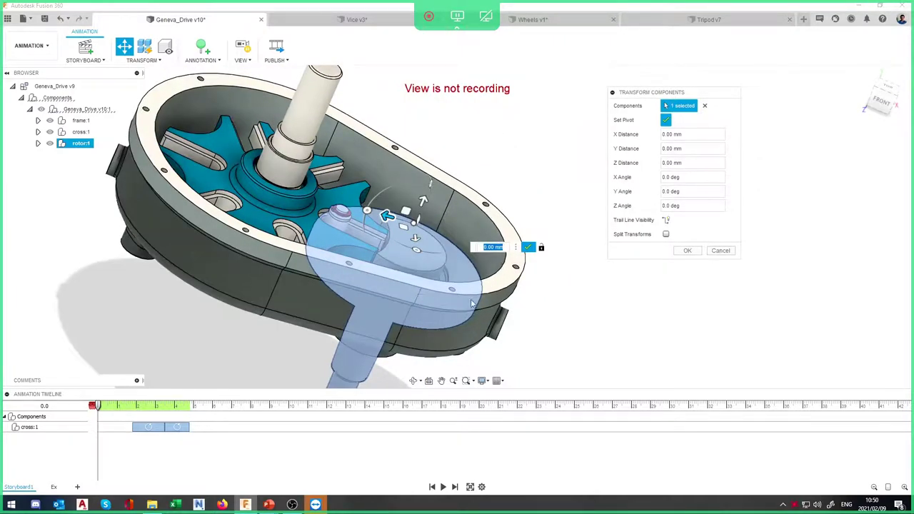
{"action": "middle_click_drag", "start_coordinate": [429, 296], "coordinate": [582, 259], "text": "shift"}
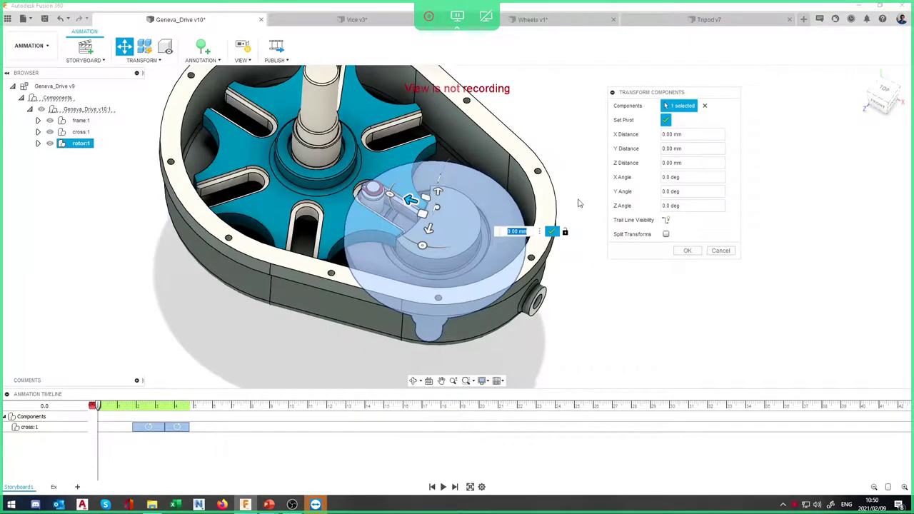
{"action": "middle_click_drag", "start_coordinate": [511, 224], "coordinate": [537, 236], "text": "shift"}
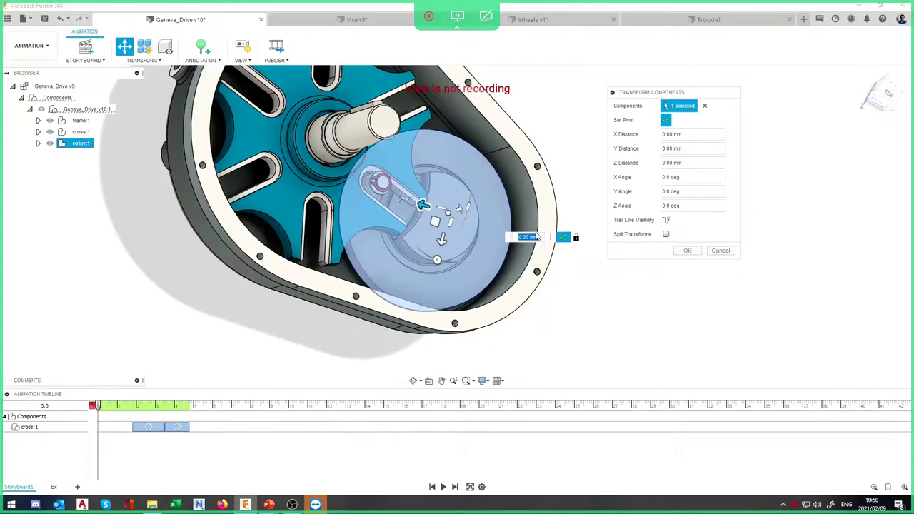
{"action": "middle_click_drag", "start_coordinate": [528, 285], "coordinate": [525, 288], "text": "shift"}
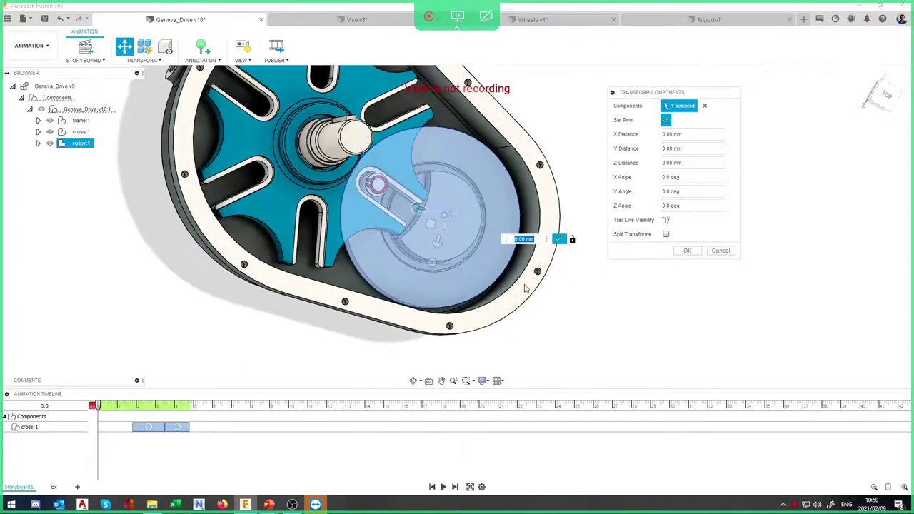
{"action": "middle_click_drag", "start_coordinate": [558, 224], "coordinate": [430, 187], "text": "shift"}
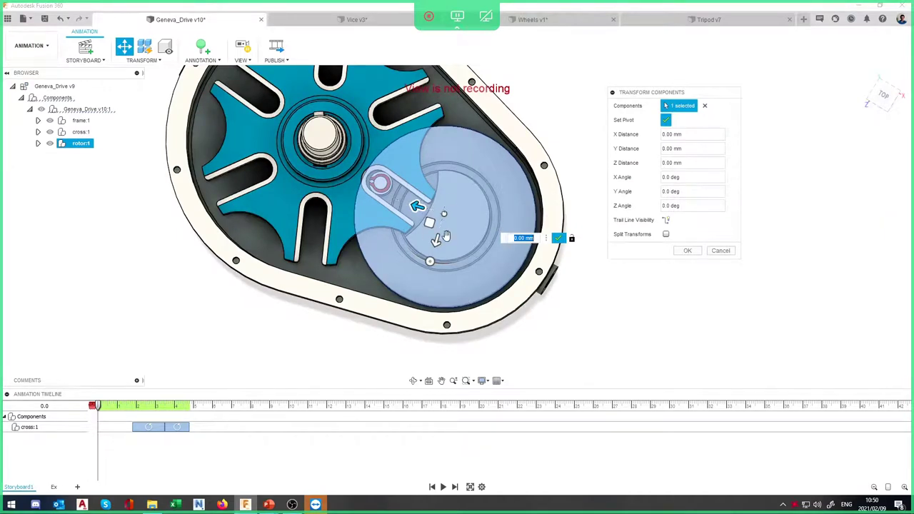
{"action": "middle_click_drag", "start_coordinate": [444, 214], "coordinate": [469, 259], "text": "shift"}
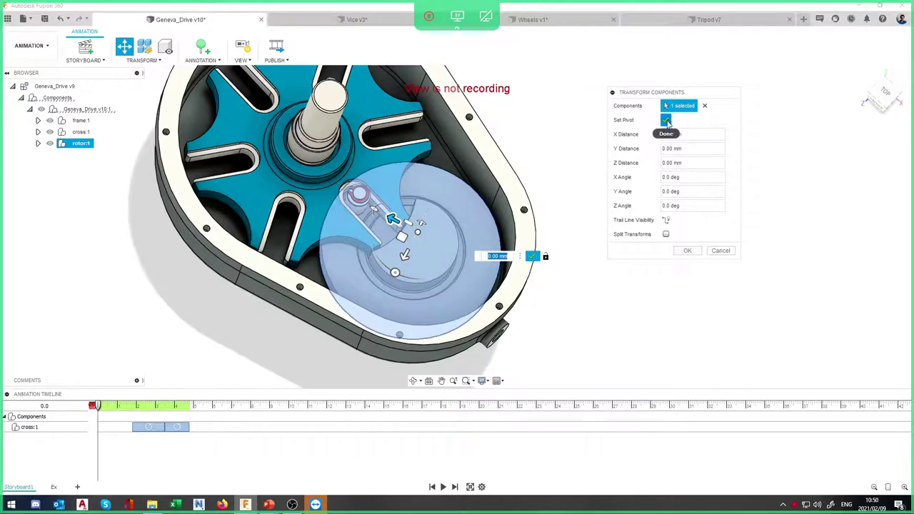
{"action": "left_click", "coordinate": [666, 122]}
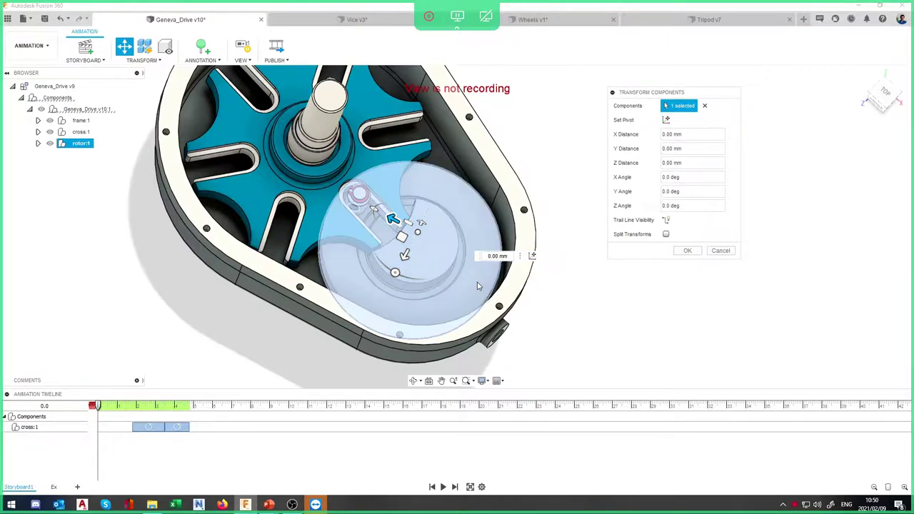
Rotate the rotor 275 degrees about Z and commit it with OK
{"action": "middle_click_drag", "start_coordinate": [413, 301], "coordinate": [385, 258], "text": "shift"}
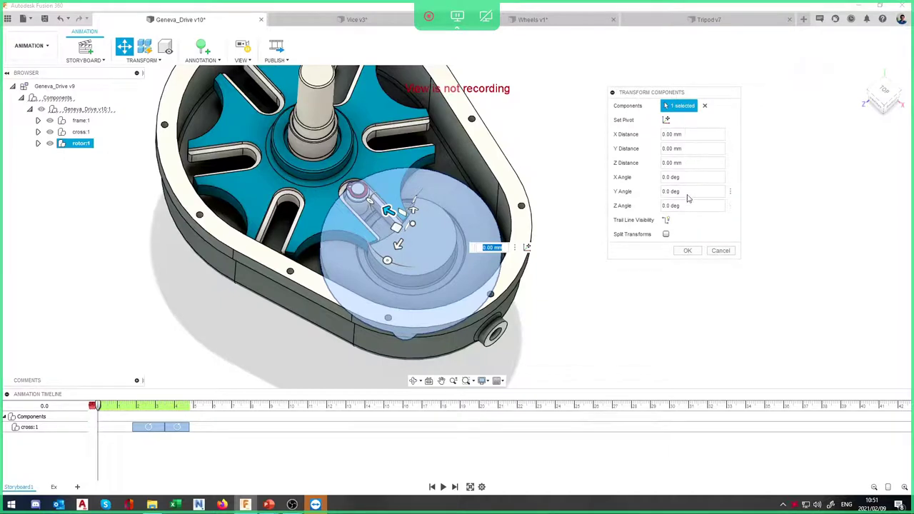
{"action": "left_click_drag", "start_coordinate": [387, 259], "coordinate": [295, 171]}
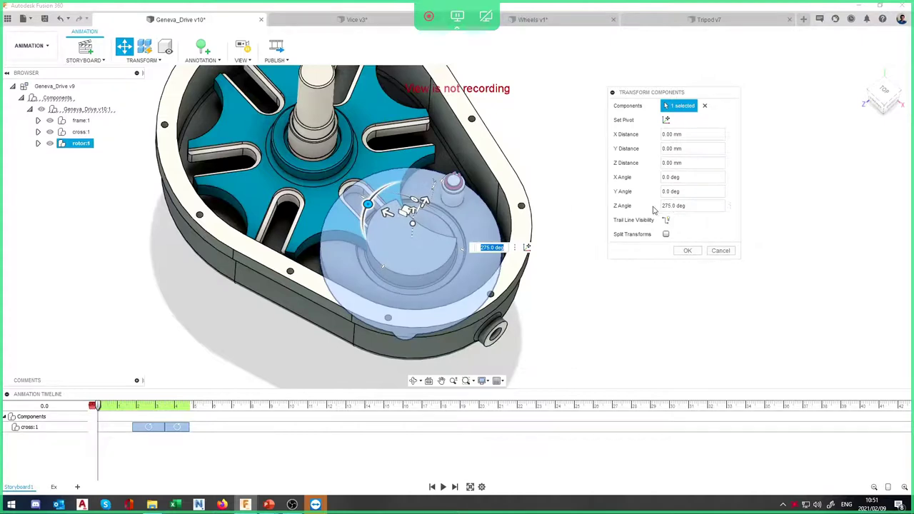
{"action": "left_click", "coordinate": [670, 206]}
{"action": "left_click", "coordinate": [686, 253]}
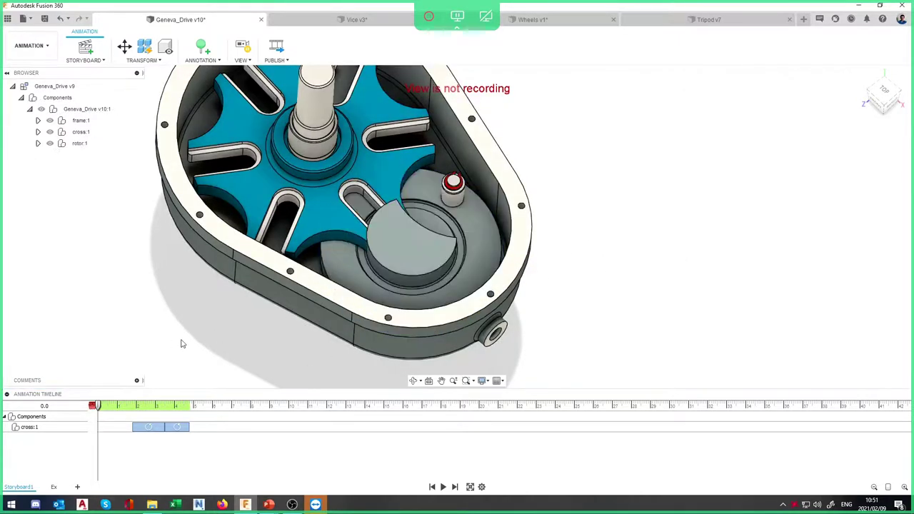
Deselect the rotor, reframe to a top-down view, and start another component transform
{"action": "left_click", "coordinate": [172, 345]}
{"action": "middle_click_drag", "start_coordinate": [171, 335], "coordinate": [172, 349]}
{"action": "mouse_move", "coordinate": [258, 369]}
{"action": "middle_mouse_down", "text": "shift"}
{"action": "mouse_move", "coordinate": [261, 345]}
{"action": "mouse_move", "coordinate": [261, 359]}
{"action": "middle_mouse_up", "text": "shift"}
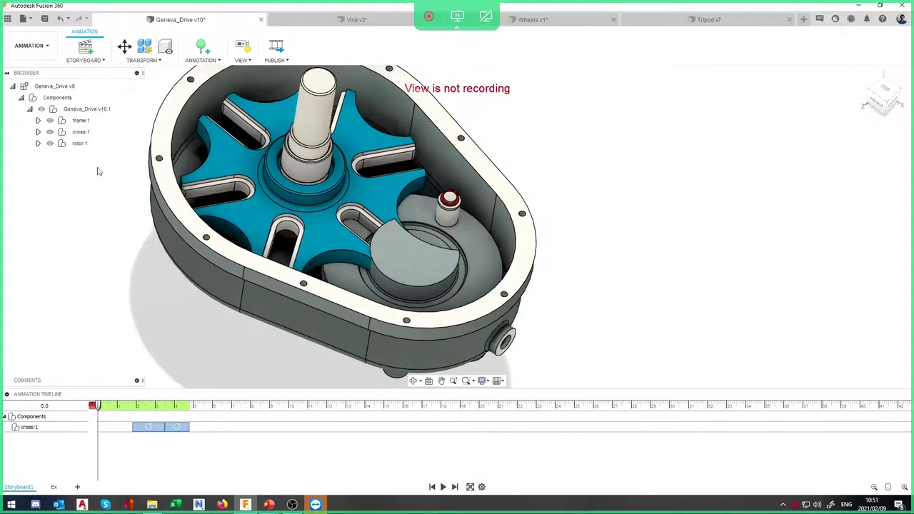
{"action": "left_click", "coordinate": [124, 46]}
Select rotor:1, set its pivot, and turn it a further 140 degrees about Z
{"action": "left_click", "coordinate": [457, 282]}
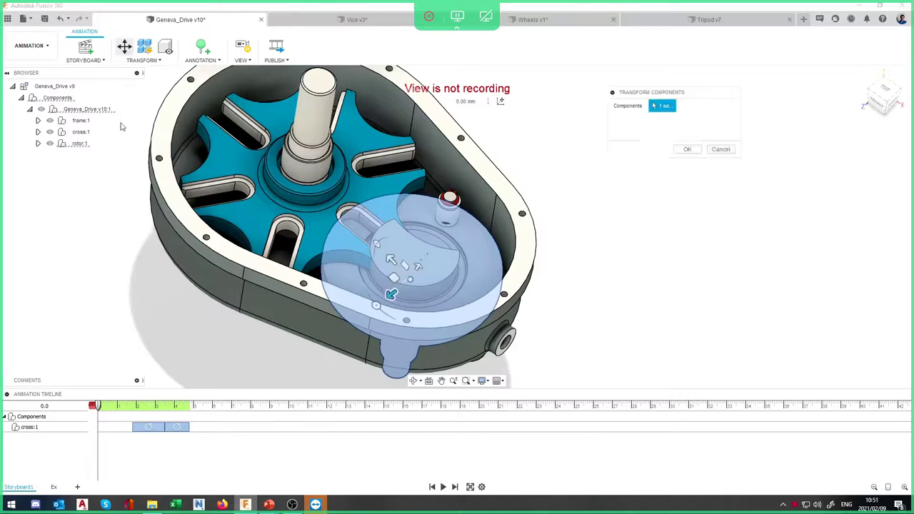
{"action": "left_click", "coordinate": [78, 144]}
{"action": "left_click", "coordinate": [665, 120]}
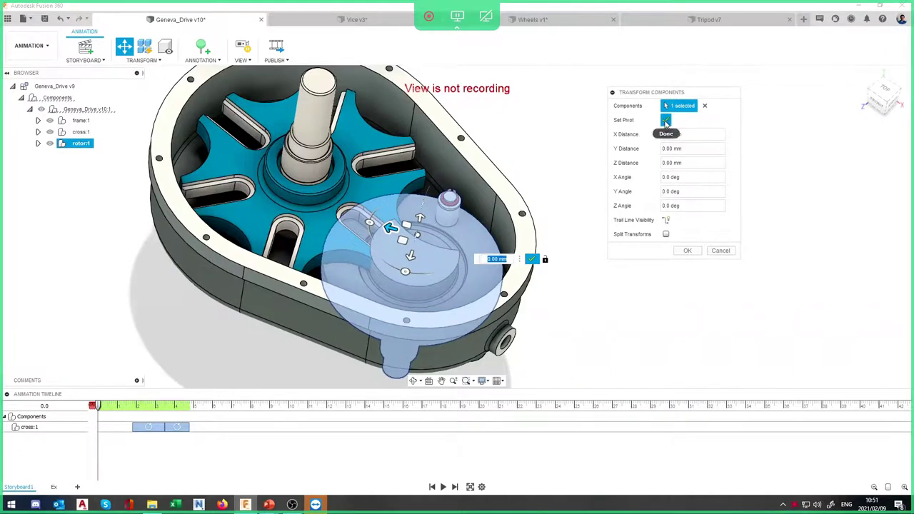
{"action": "left_click", "coordinate": [532, 259]}
{"action": "left_click_drag", "start_coordinate": [404, 271], "coordinate": [686, 205]}
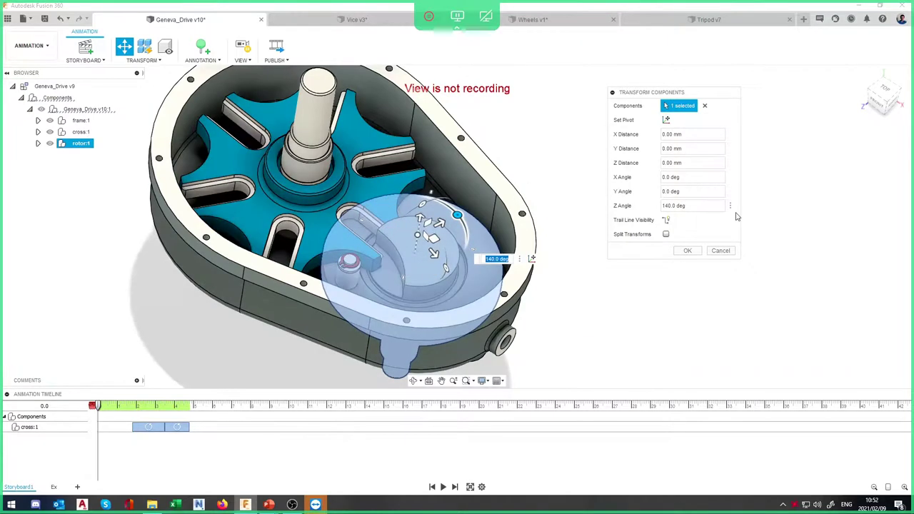
{"action": "left_click", "coordinate": [686, 252]}
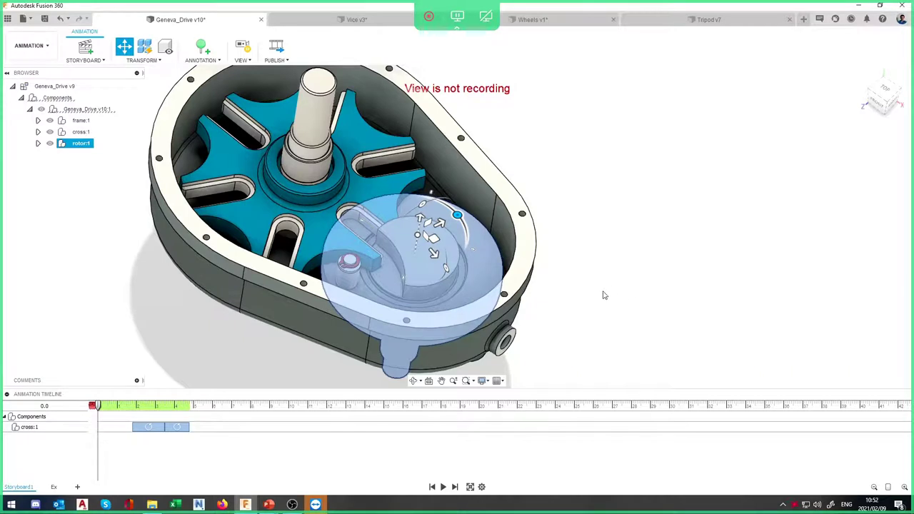
{"action": "left_click", "coordinate": [32, 427]}
Redo to restore the rotor:1 action and select its timeline bar in an isometric view
{"action": "middle_click_drag", "start_coordinate": [341, 337], "coordinate": [301, 375], "text": "shift"}
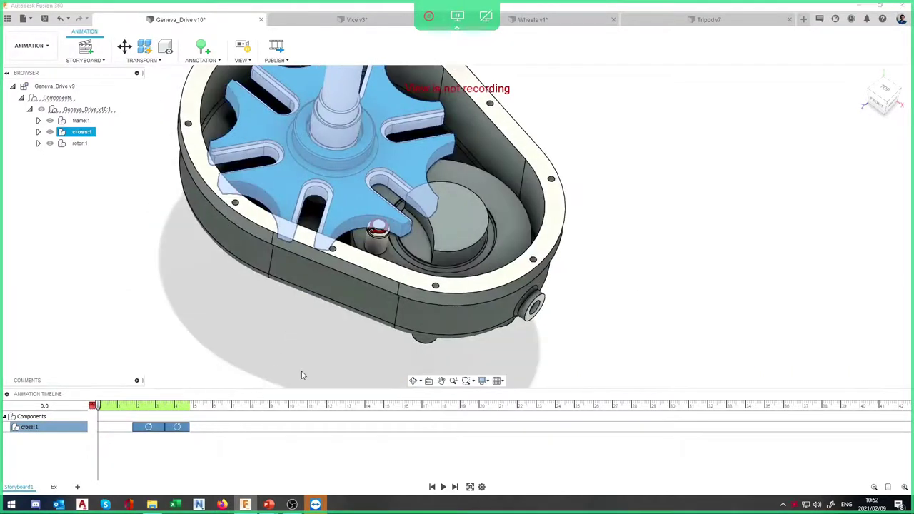
{"action": "left_click", "coordinate": [150, 171]}
{"action": "left_click", "coordinate": [38, 131]}
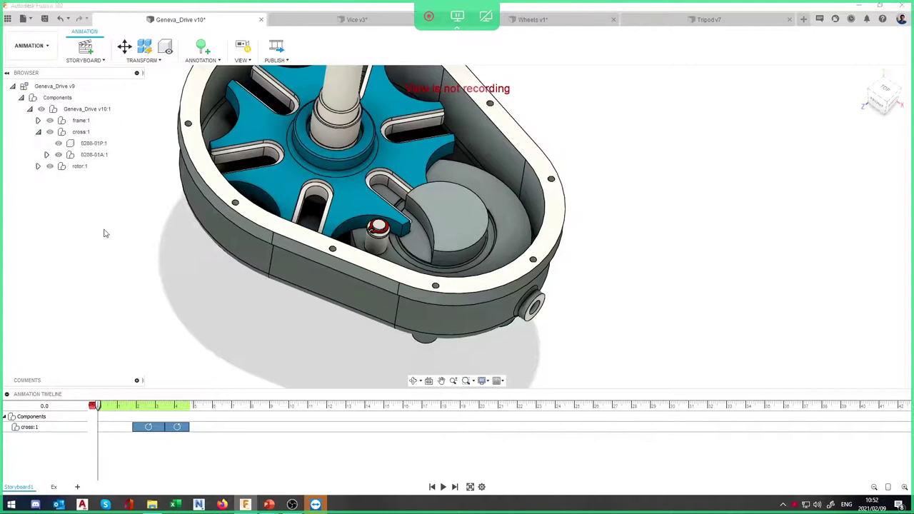
{"action": "key", "text": "ctrl+y"}
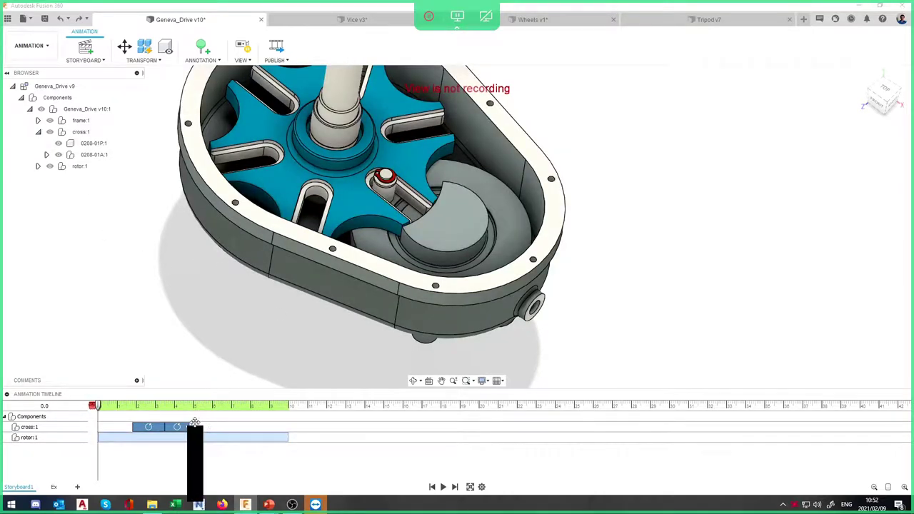
{"action": "left_click", "coordinate": [206, 433]}
{"action": "left_click", "coordinate": [333, 330]}
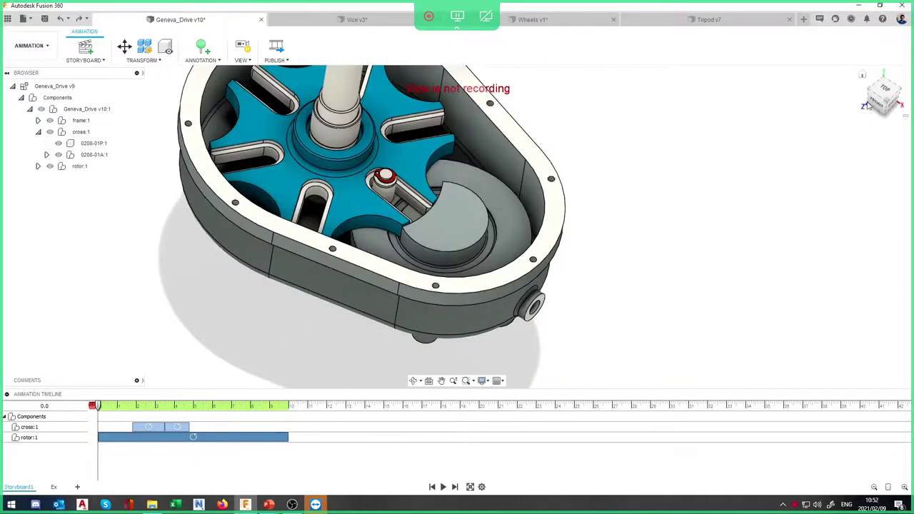
{"action": "left_click", "coordinate": [869, 90]}
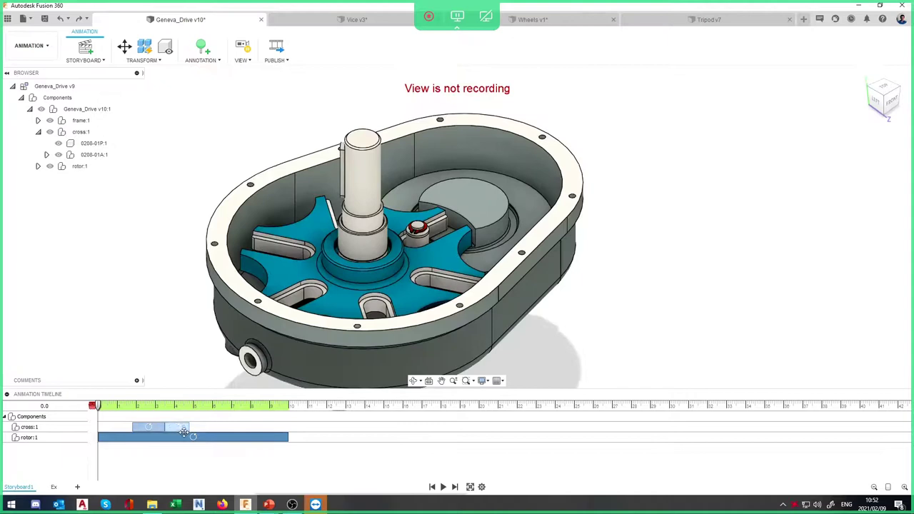
{"action": "left_click", "coordinate": [178, 439]}
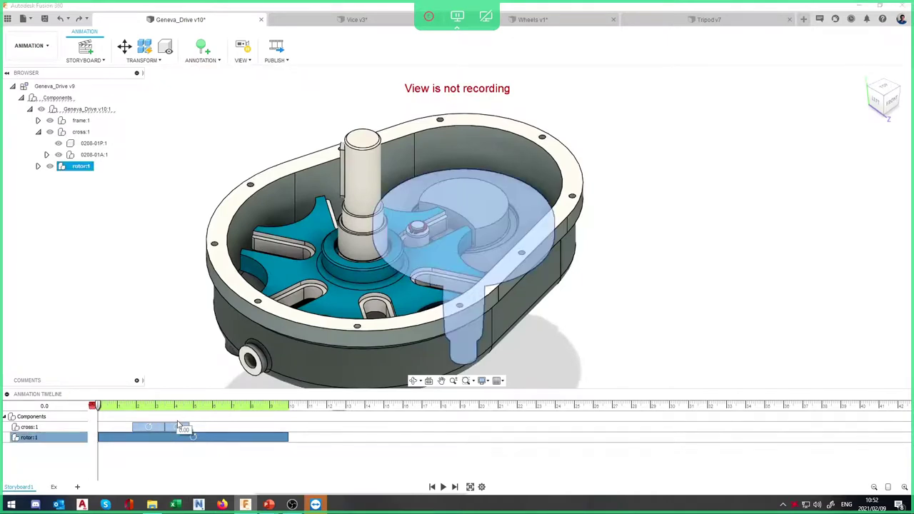
{"action": "left_click", "coordinate": [702, 284]}
{"action": "middle_click_drag", "start_coordinate": [743, 266], "coordinate": [698, 313], "text": "shift"}
{"action": "left_click", "coordinate": [203, 435]}
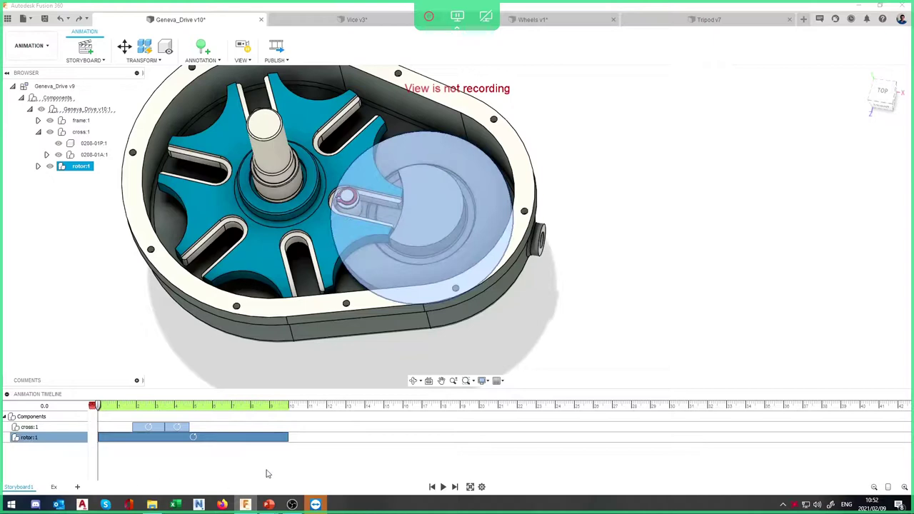
Scrub the playhead from 0.6 through 6.0 and 9 to settle at 10.1
{"action": "mouse_move", "coordinate": [98, 405]}
{"action": "left_mouse_down"}
{"action": "mouse_move", "coordinate": [118, 408]}
{"action": "mouse_move", "coordinate": [95, 407]}
{"action": "mouse_move", "coordinate": [110, 407]}
{"action": "left_mouse_up"}
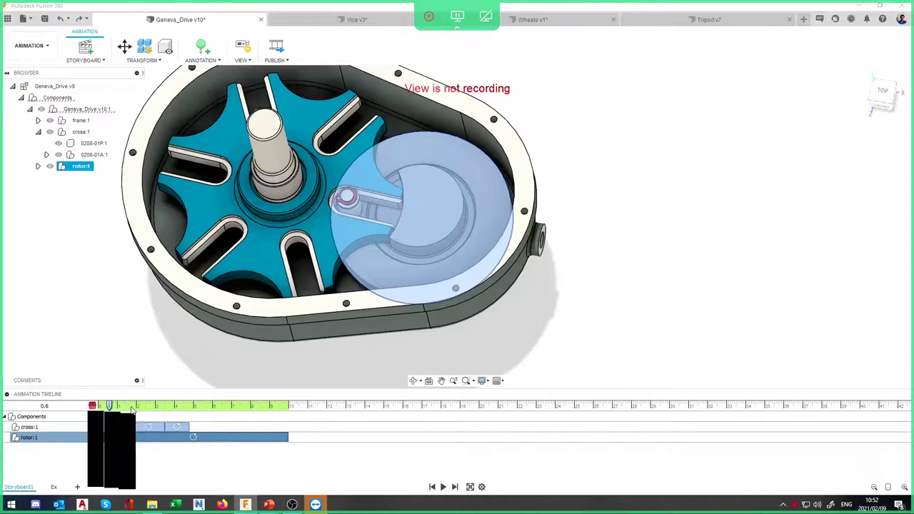
{"action": "left_click_drag", "start_coordinate": [166, 414], "coordinate": [212, 411]}
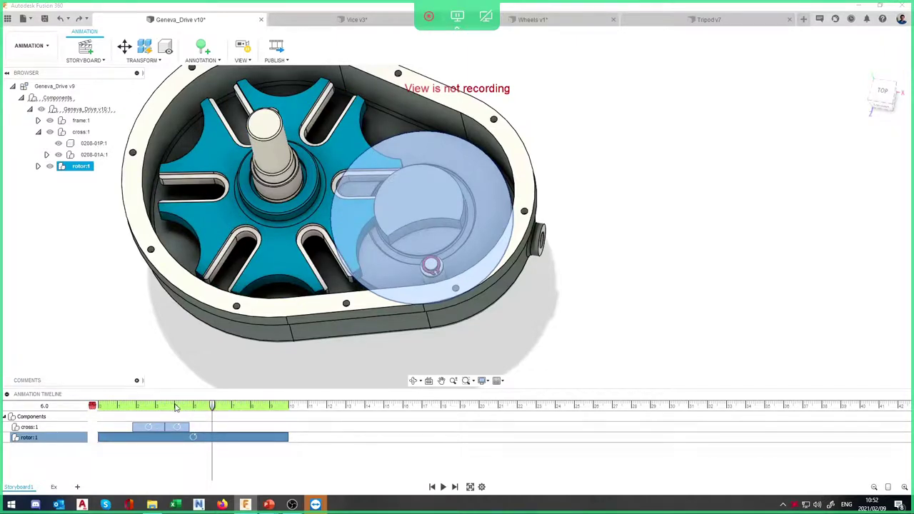
{"action": "left_click_drag", "start_coordinate": [225, 407], "coordinate": [310, 408]}
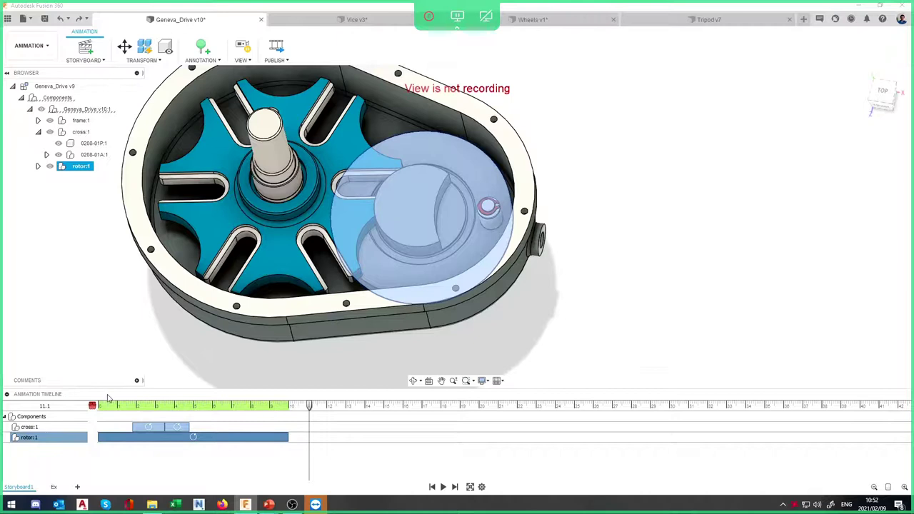
{"action": "mouse_move", "coordinate": [310, 410]}
{"action": "left_mouse_down"}
{"action": "mouse_move", "coordinate": [284, 412]}
{"action": "mouse_move", "coordinate": [303, 414]}
{"action": "mouse_move", "coordinate": [293, 417]}
{"action": "left_mouse_up"}
{"action": "mouse_move", "coordinate": [292, 412]}
{"action": "left_mouse_down"}
{"action": "mouse_move", "coordinate": [268, 412]}
{"action": "mouse_move", "coordinate": [293, 409]}
{"action": "left_mouse_up"}
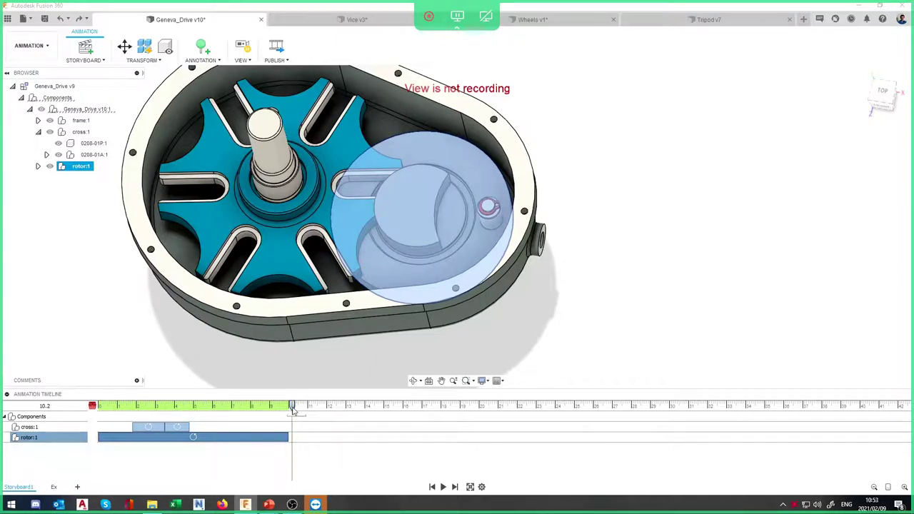
{"action": "left_click_drag", "start_coordinate": [292, 410], "coordinate": [291, 410]}
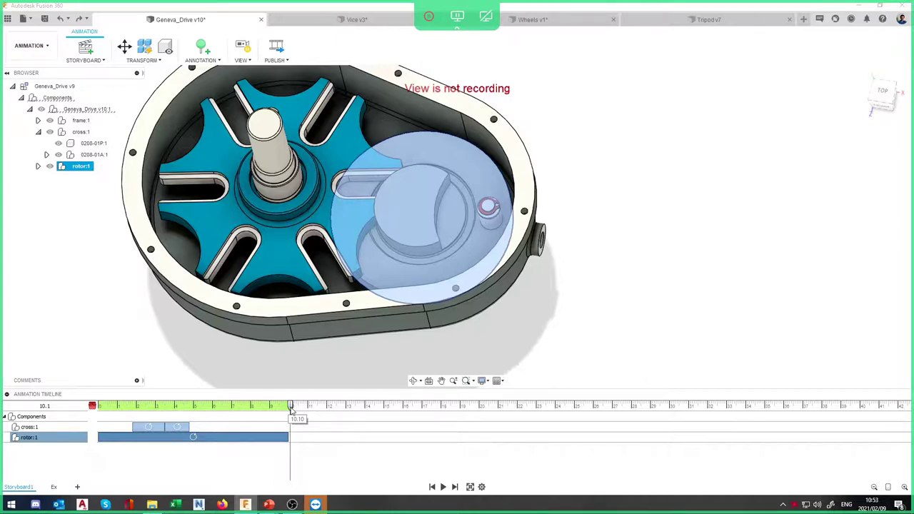
Delete the rotor:1 rotation action from the timeline
{"action": "right_click", "coordinate": [269, 437]}
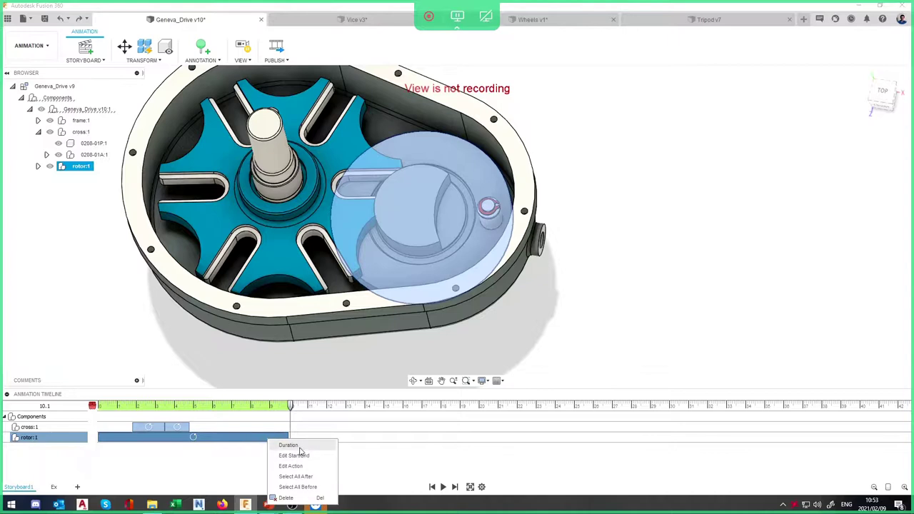
{"action": "left_click", "coordinate": [303, 498]}
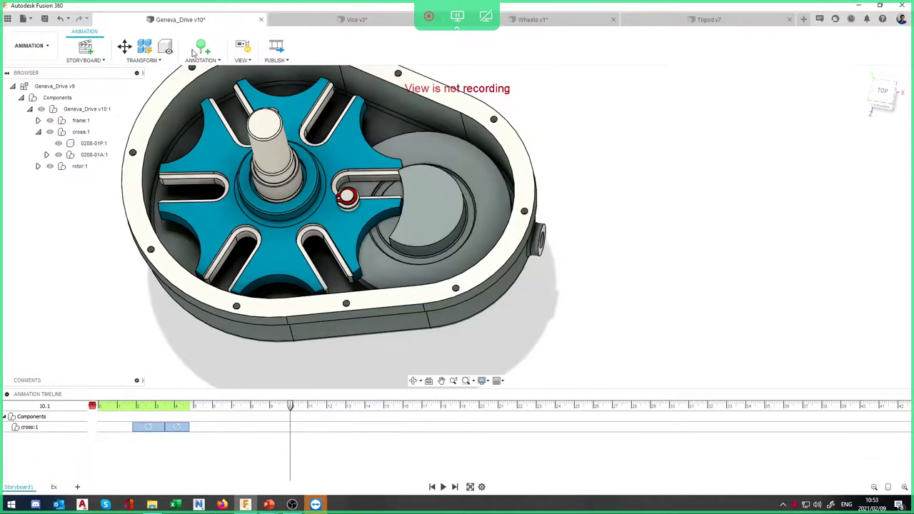
{"action": "left_click", "coordinate": [124, 47]}
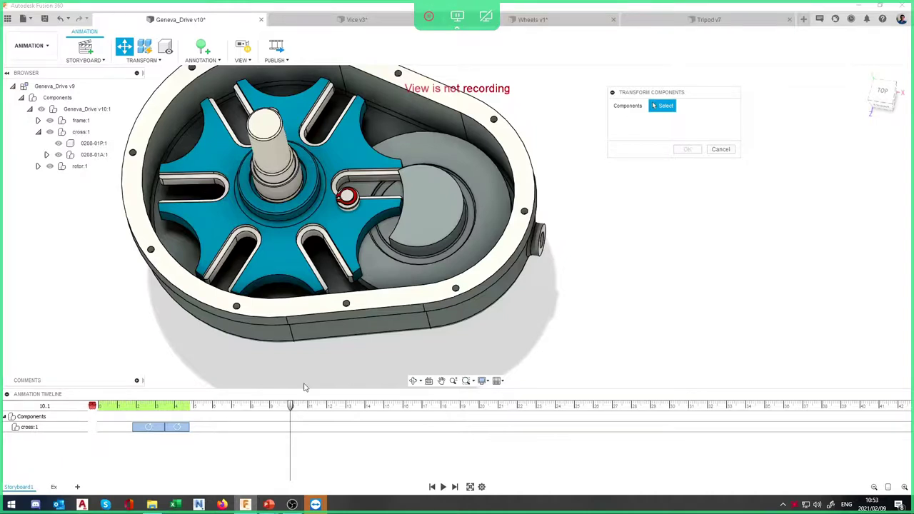
{"action": "key", "text": "Escape"}
Set the playhead to 10.2 and reopen Transform Components
{"action": "left_click_drag", "start_coordinate": [292, 405], "coordinate": [290, 406]}
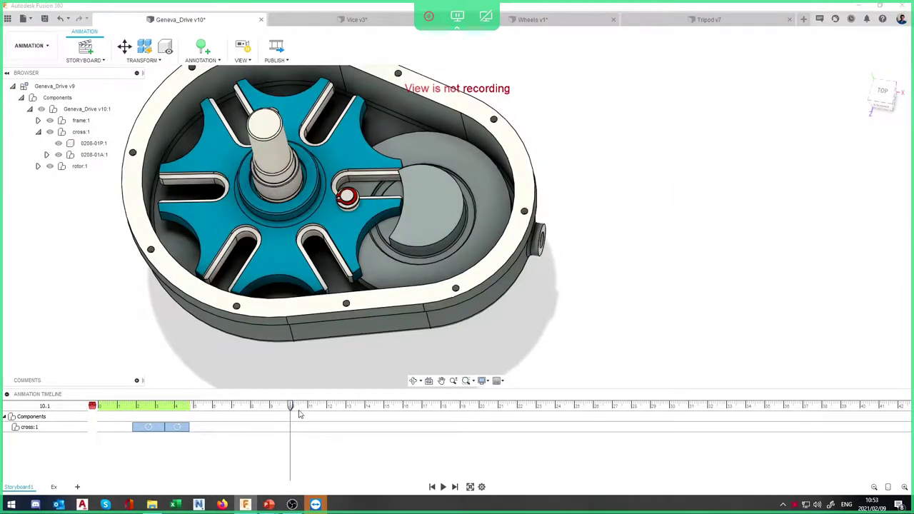
{"action": "left_click_drag", "start_coordinate": [291, 406], "coordinate": [292, 406]}
{"action": "left_click_drag", "start_coordinate": [291, 406], "coordinate": [290, 407]}
{"action": "left_click_drag", "start_coordinate": [290, 408], "coordinate": [295, 405]}
{"action": "left_click", "coordinate": [240, 286]}
{"action": "key", "text": "Escape"}
{"action": "left_click", "coordinate": [124, 45]}
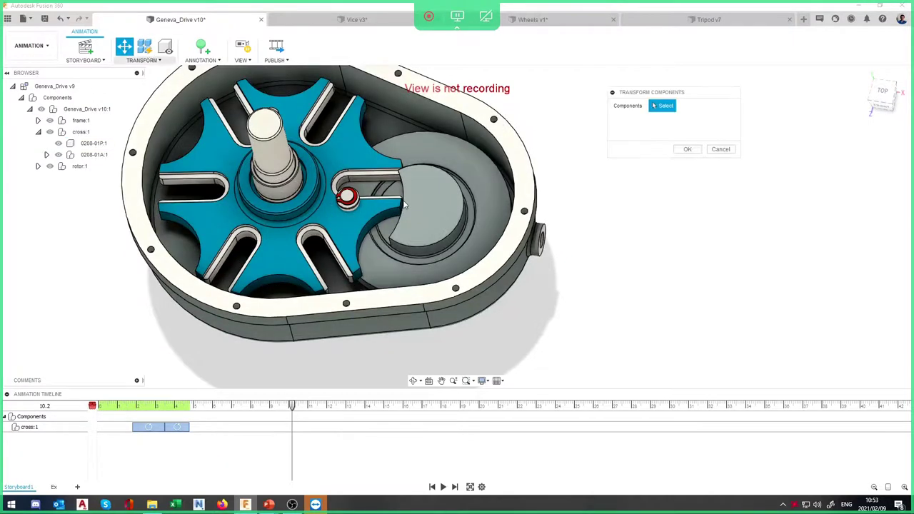
Place the rotor's pivot at its centre and apply a first Z rotation
{"action": "left_click", "coordinate": [428, 231]}
{"action": "left_click", "coordinate": [667, 119]}
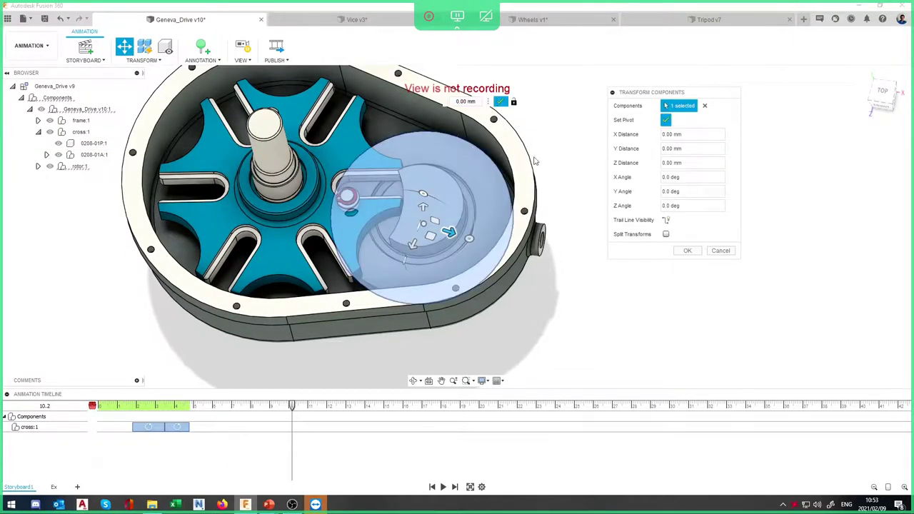
{"action": "left_click", "coordinate": [540, 239]}
{"action": "middle_click_drag", "start_coordinate": [570, 283], "coordinate": [499, 159], "text": "shift"}
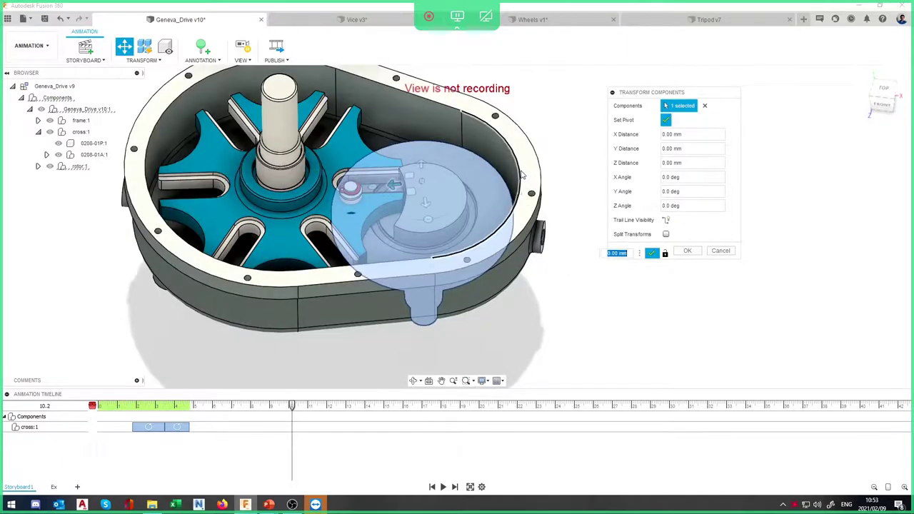
{"action": "left_click", "coordinate": [522, 174]}
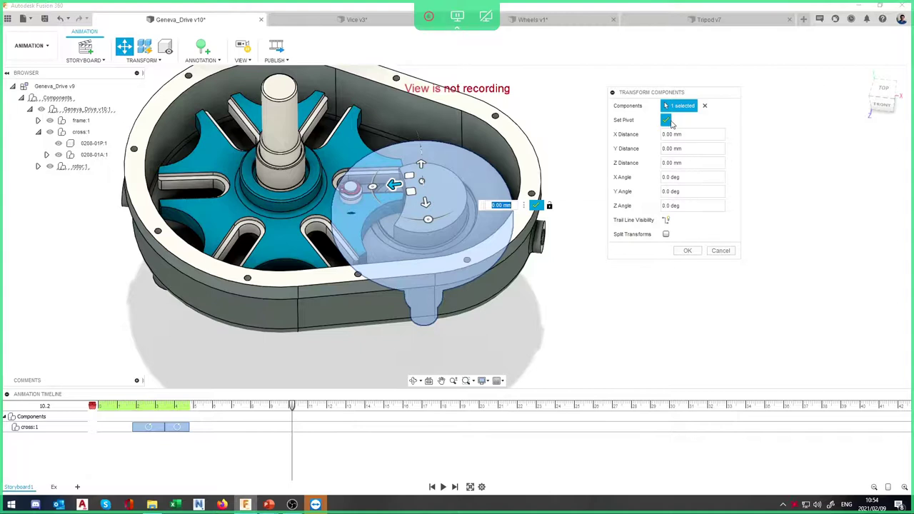
{"action": "left_click", "coordinate": [666, 121]}
{"action": "mouse_move", "coordinate": [428, 218]}
{"action": "left_mouse_down"}
{"action": "mouse_move", "coordinate": [451, 213]}
{"action": "mouse_move", "coordinate": [432, 204]}
{"action": "mouse_move", "coordinate": [411, 214]}
{"action": "left_mouse_up"}
{"action": "left_click", "coordinate": [687, 250]}
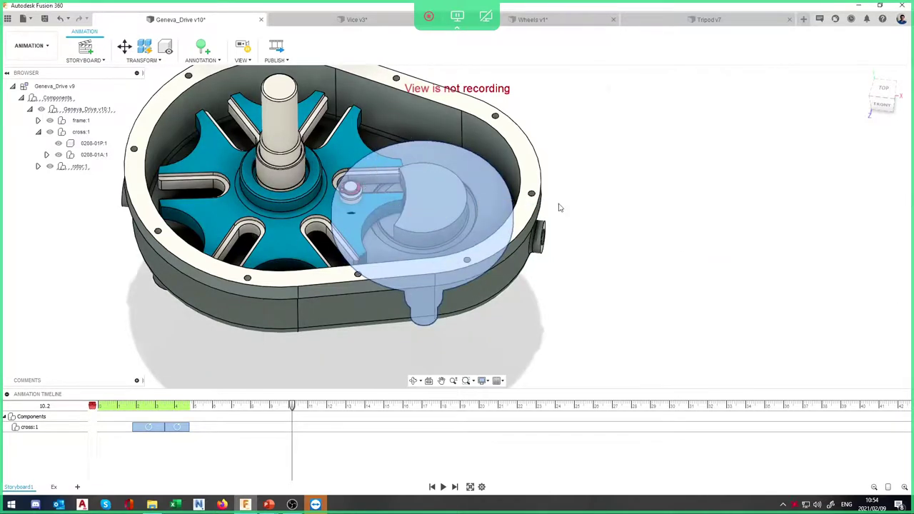
{"action": "key", "text": "Escape"}
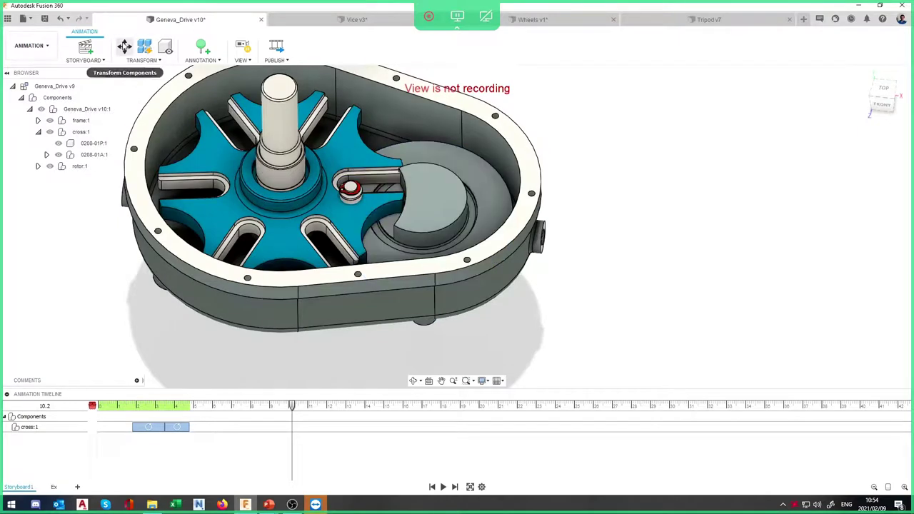
Transform rotor:1 again about its pivot and apply a 280 degree Z rotation
{"action": "left_click", "coordinate": [124, 46]}
{"action": "left_click", "coordinate": [79, 166]}
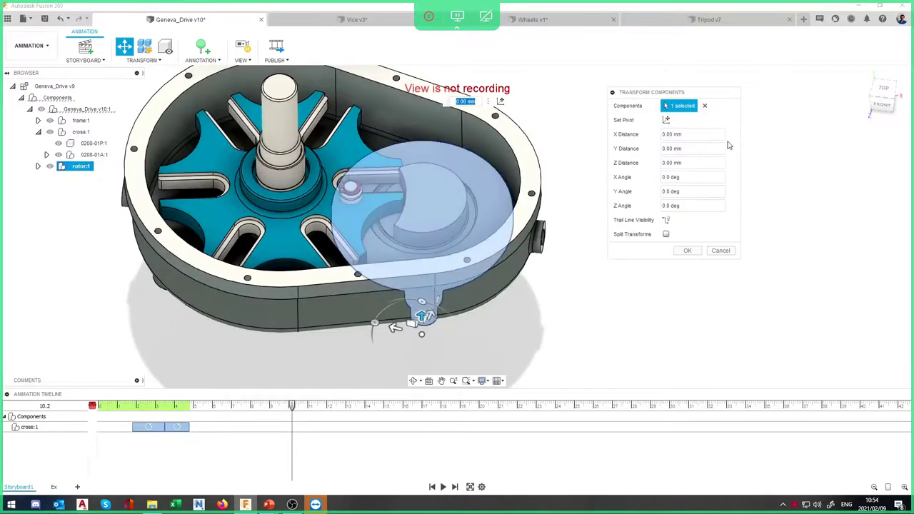
{"action": "left_click", "coordinate": [665, 119]}
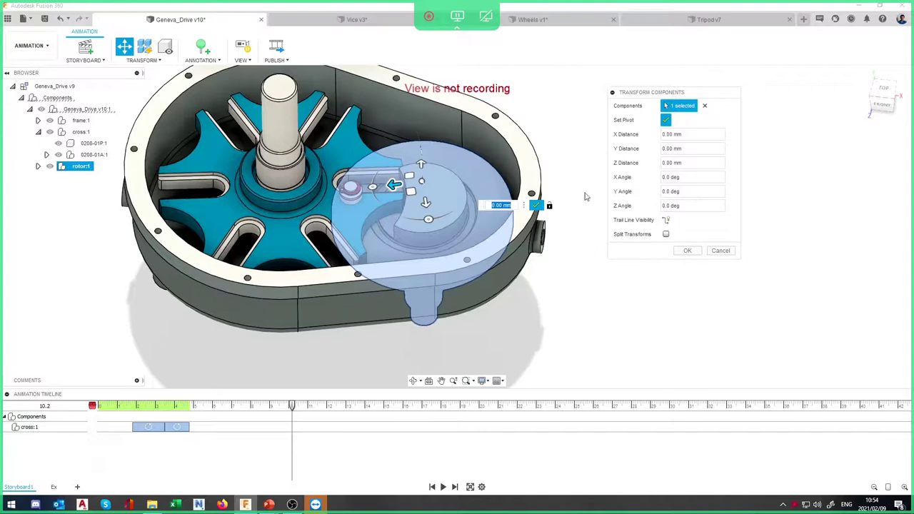
{"action": "left_click", "coordinate": [536, 206]}
{"action": "left_click_drag", "start_coordinate": [427, 220], "coordinate": [390, 187]}
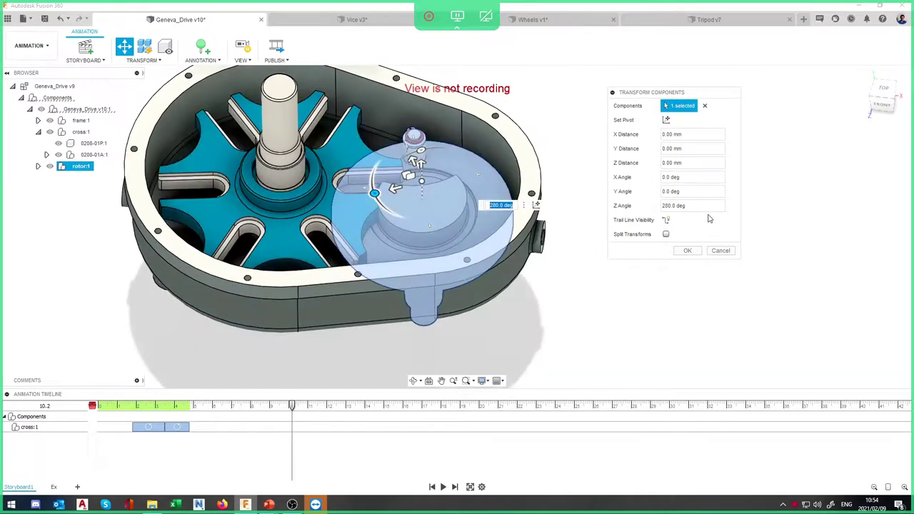
{"action": "left_click", "coordinate": [684, 251]}
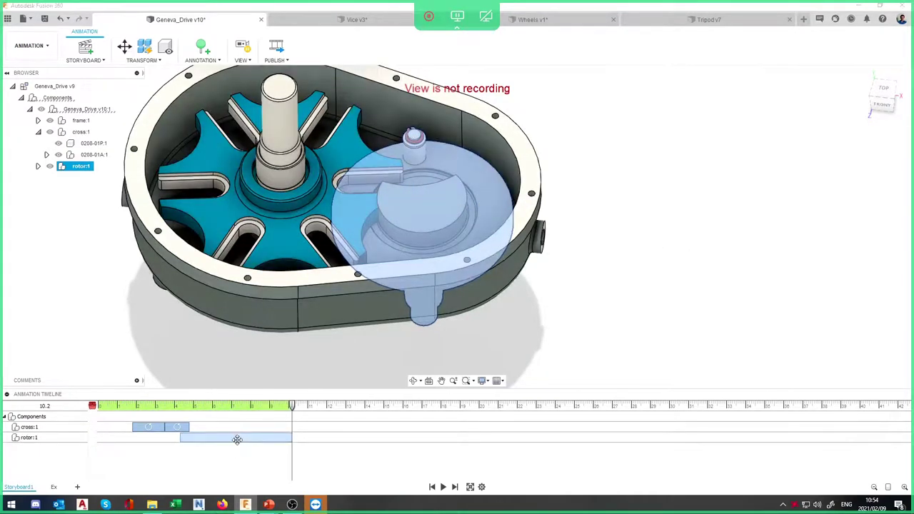
Stretch the rotor:1 action to start at 0 and check its end at 10.2
{"action": "left_click", "coordinate": [227, 438]}
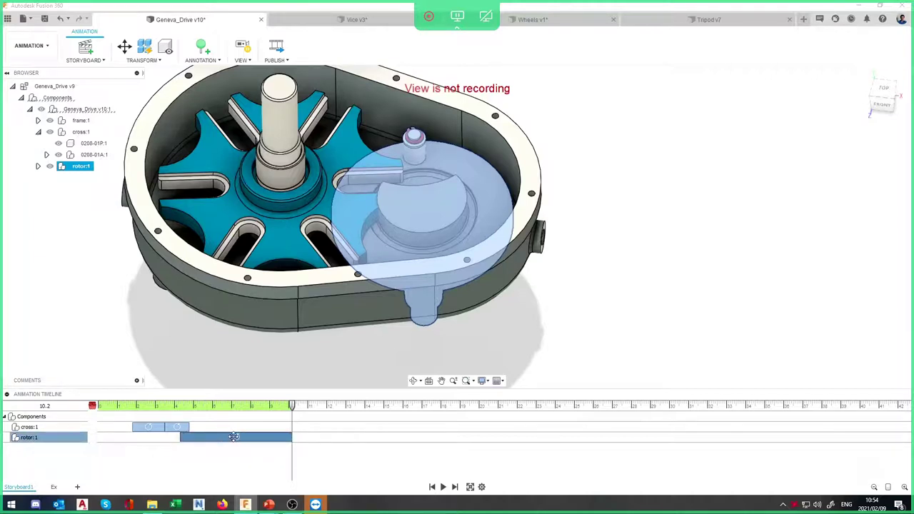
{"action": "left_click_drag", "start_coordinate": [181, 437], "coordinate": [85, 438]}
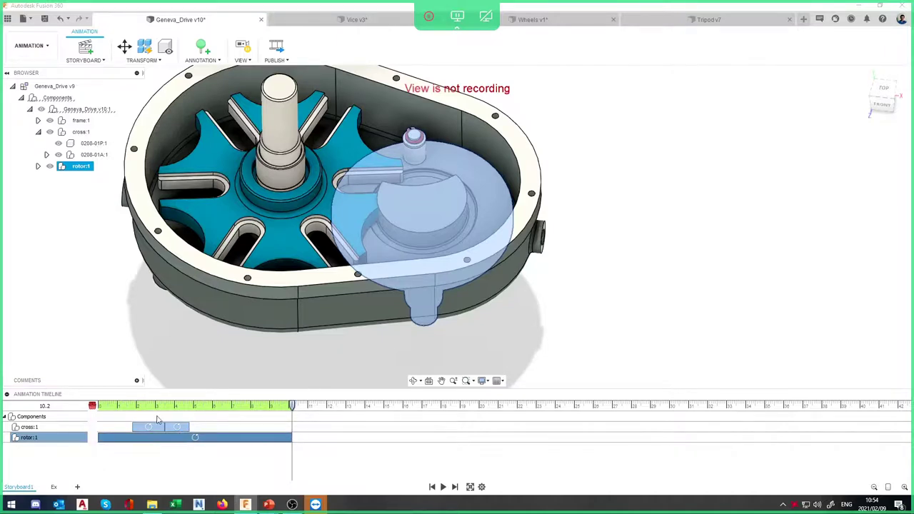
{"action": "left_click", "coordinate": [93, 409]}
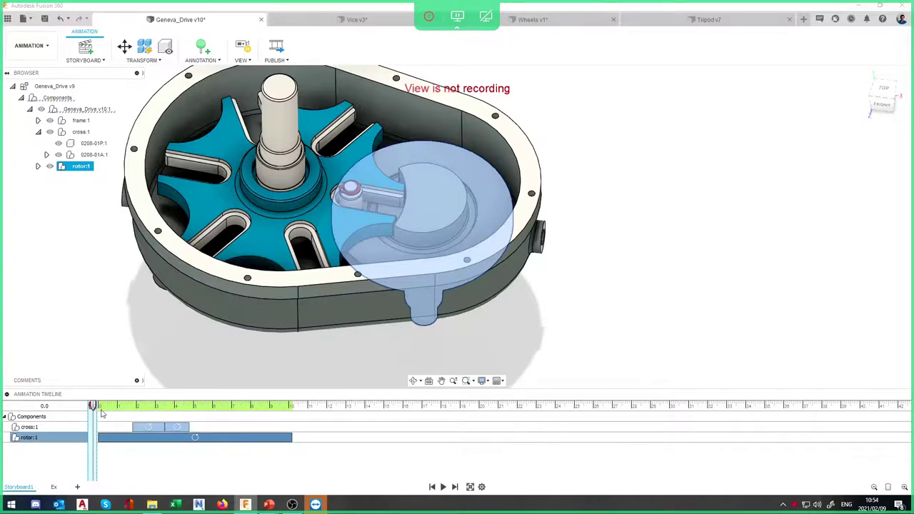
{"action": "left_click", "coordinate": [295, 422]}
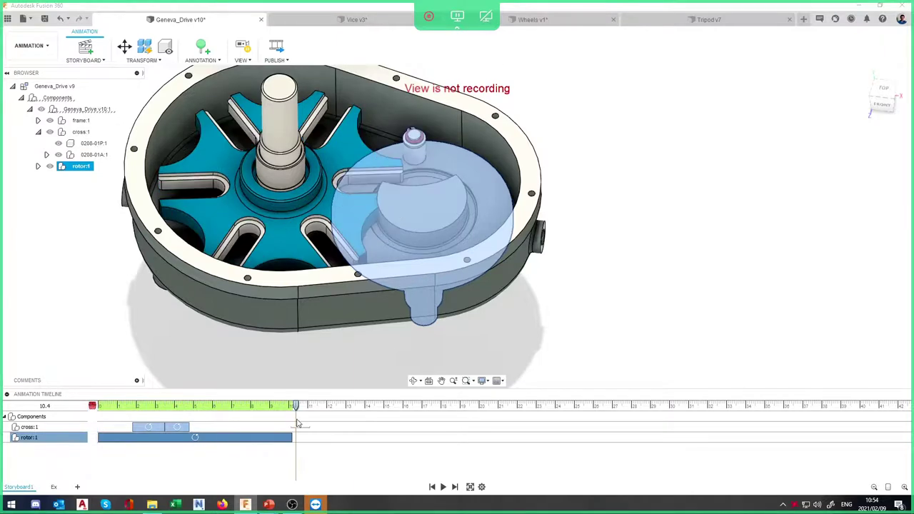
{"action": "left_click", "coordinate": [292, 423]}
{"action": "left_click", "coordinate": [291, 405]}
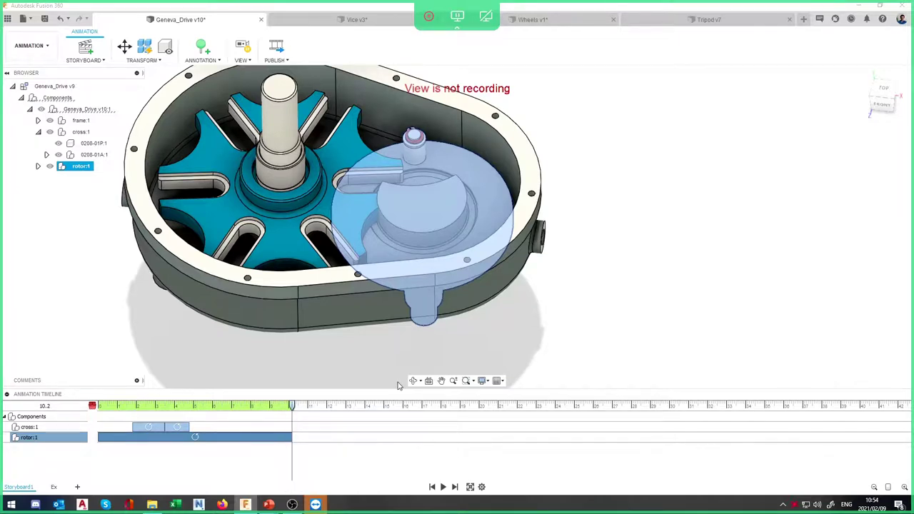
Step back through changes with Ctrl+Z and restore the previous camera view
{"action": "left_click", "coordinate": [376, 372]}
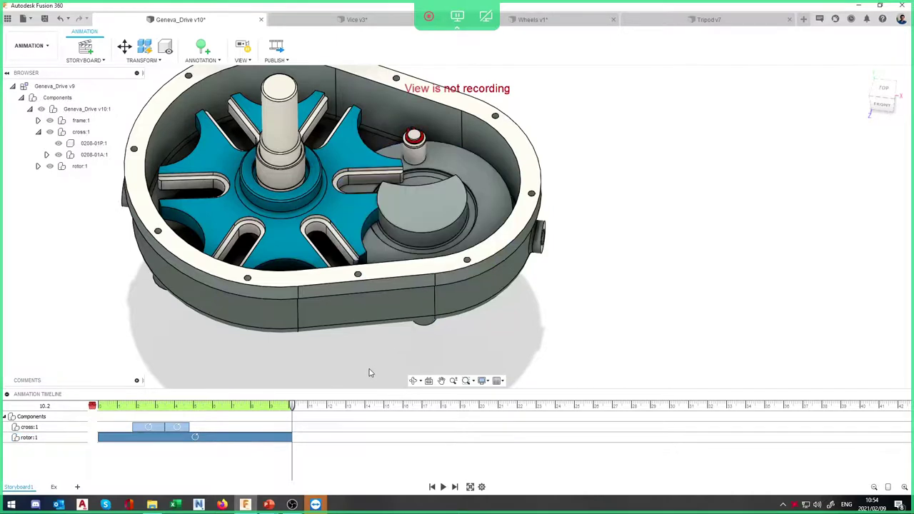
{"action": "key", "text": "ctrl+z"}
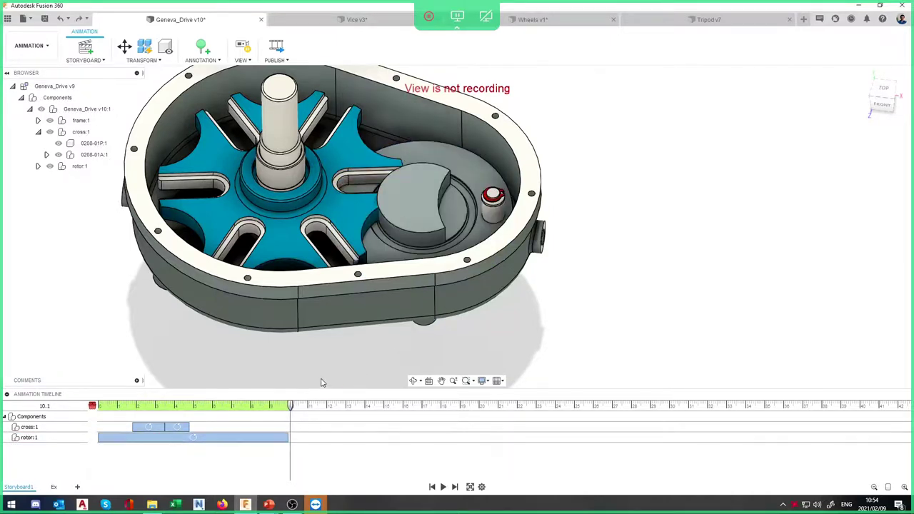
{"action": "key", "text": "ctrl+z"}
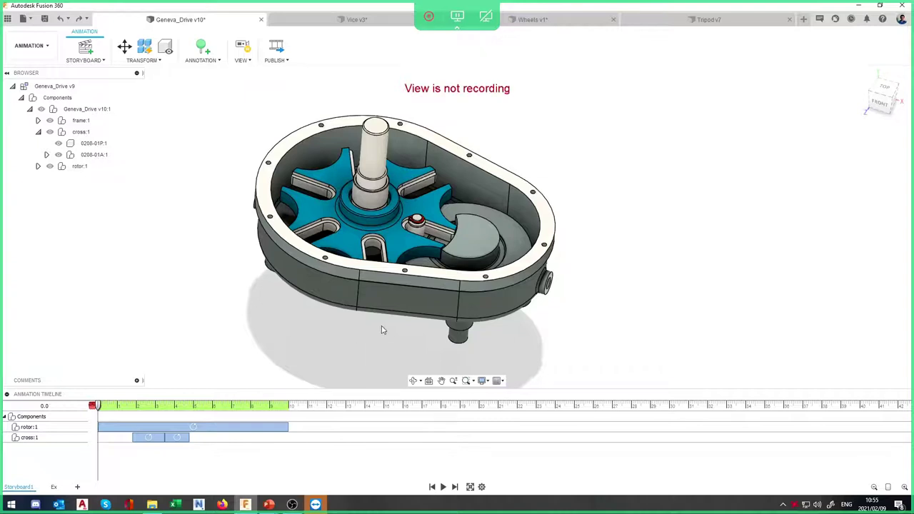
{"action": "key", "text": "ctrl+z"}
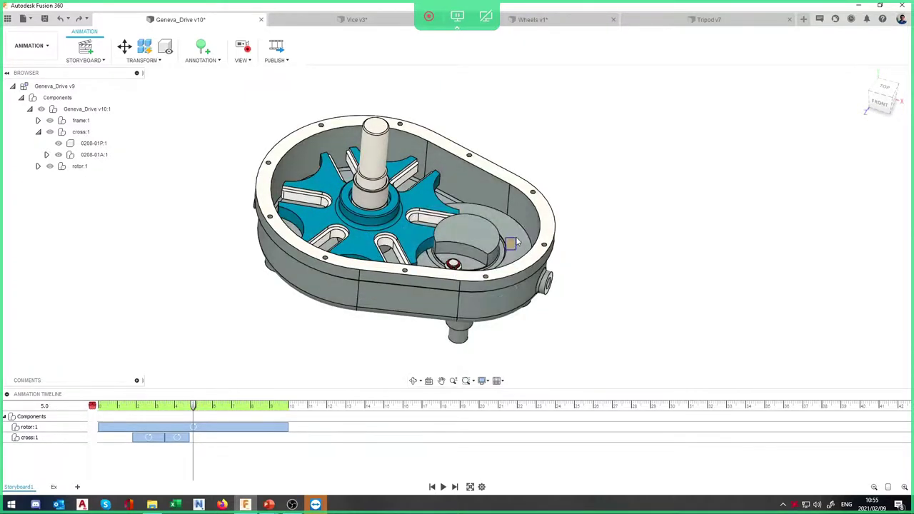
{"action": "middle_click_drag", "start_coordinate": [426, 328], "coordinate": [309, 387], "text": "shift"}
{"action": "key", "text": "ctrl+z"}
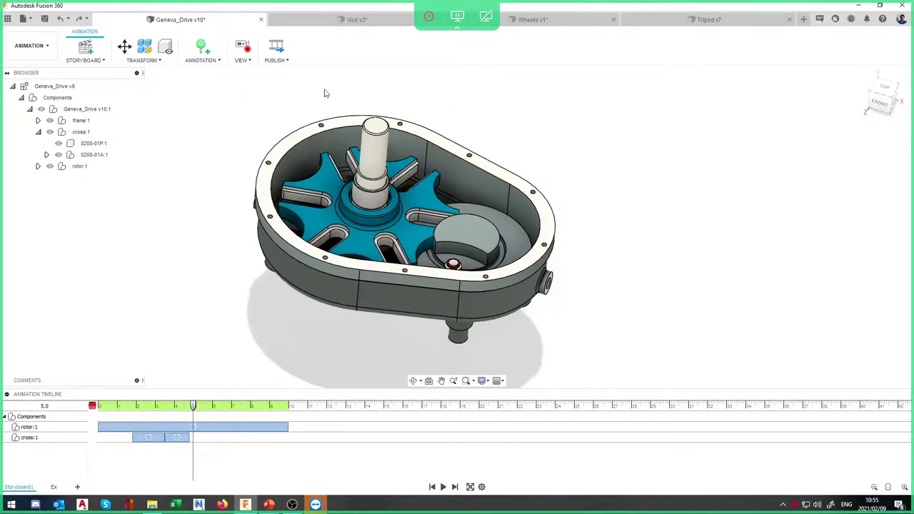
{"action": "left_click", "coordinate": [244, 47]}
Zoom in on the cross and scrub between 0.5 and 1.6 seconds to check engagement
{"action": "middle_click_drag", "start_coordinate": [500, 214], "coordinate": [473, 221], "text": "shift"}
{"action": "left_click", "coordinate": [449, 216]}
{"action": "scroll", "coordinate": [450, 216], "scroll_direction": "up", "scroll_amount": 3}
{"action": "key", "text": "Escape"}
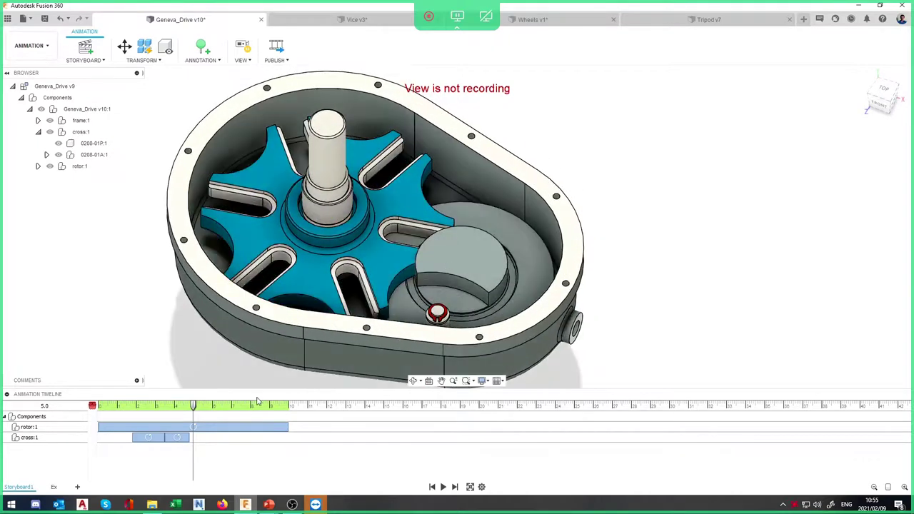
{"action": "left_click_drag", "start_coordinate": [193, 408], "coordinate": [107, 413]}
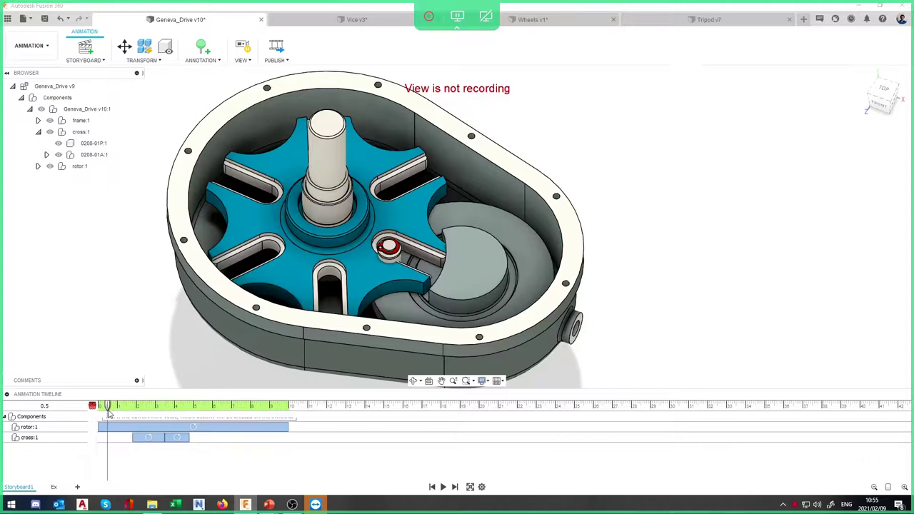
{"action": "mouse_move", "coordinate": [108, 413]}
{"action": "left_mouse_down"}
{"action": "mouse_move", "coordinate": [133, 413]}
{"action": "mouse_move", "coordinate": [109, 421]}
{"action": "left_mouse_up"}
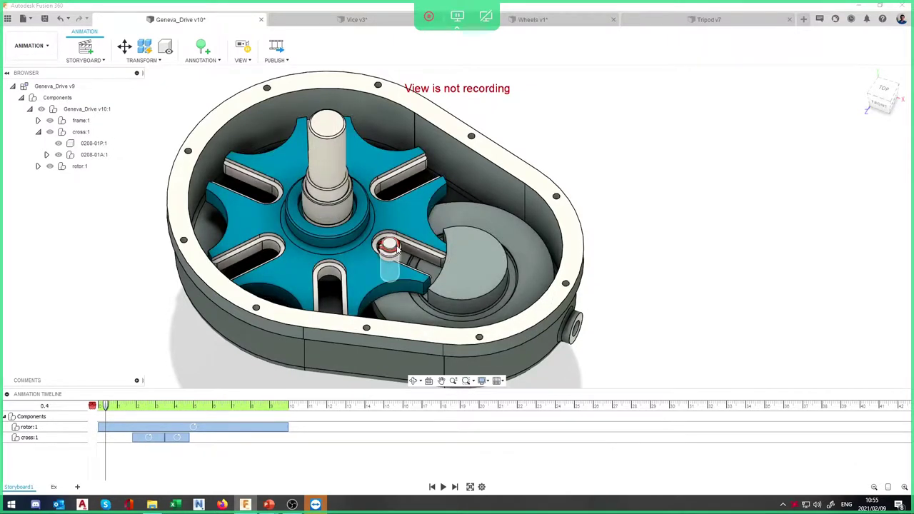
{"action": "mouse_move", "coordinate": [106, 406]}
{"action": "left_mouse_down"}
{"action": "mouse_move", "coordinate": [161, 407]}
{"action": "mouse_move", "coordinate": [140, 407]}
{"action": "mouse_move", "coordinate": [142, 437]}
{"action": "mouse_move", "coordinate": [167, 437]}
{"action": "mouse_move", "coordinate": [138, 407]}
{"action": "mouse_move", "coordinate": [104, 408]}
{"action": "left_mouse_up"}
{"action": "left_click", "coordinate": [118, 407]}
Shift the cross action slightly earlier and play the animation from 0.5 seconds
{"action": "left_click_drag", "start_coordinate": [141, 437], "coordinate": [134, 438]}
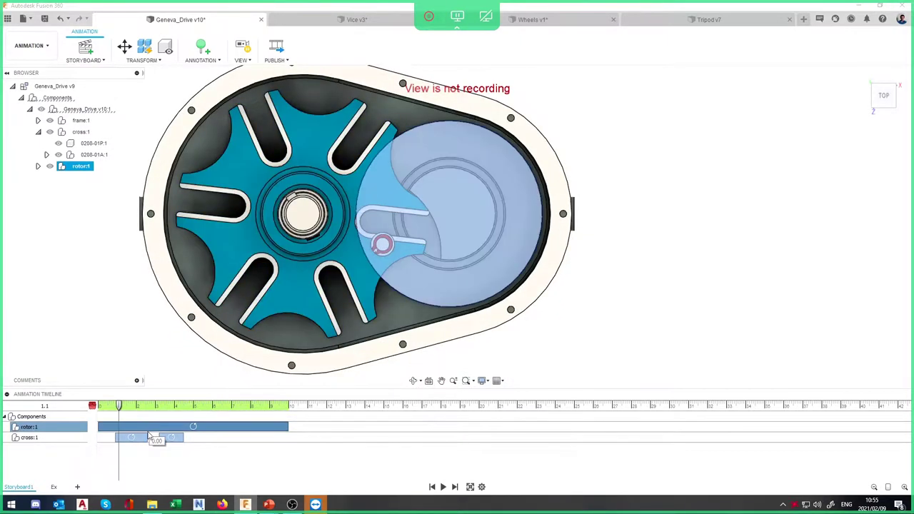
{"action": "left_click", "coordinate": [150, 355]}
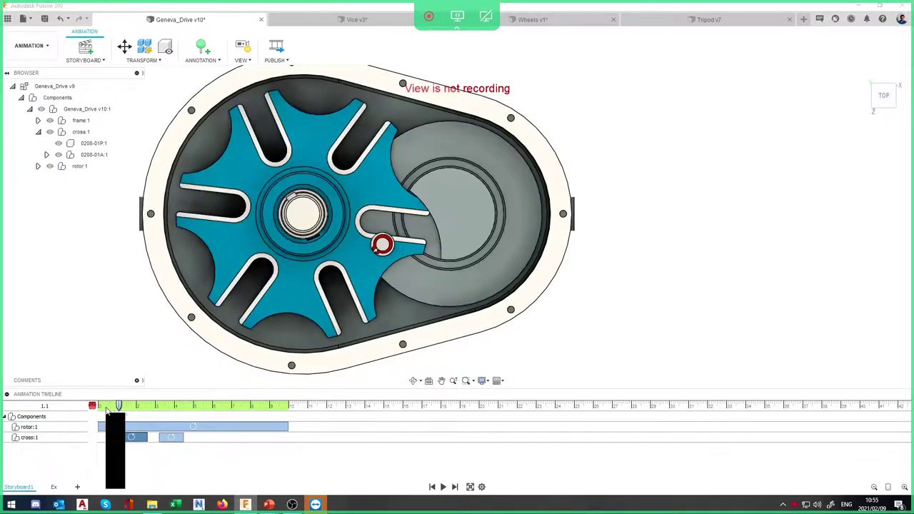
{"action": "left_click_drag", "start_coordinate": [119, 405], "coordinate": [108, 409]}
{"action": "left_click", "coordinate": [143, 405]}
{"action": "left_click", "coordinate": [142, 424]}
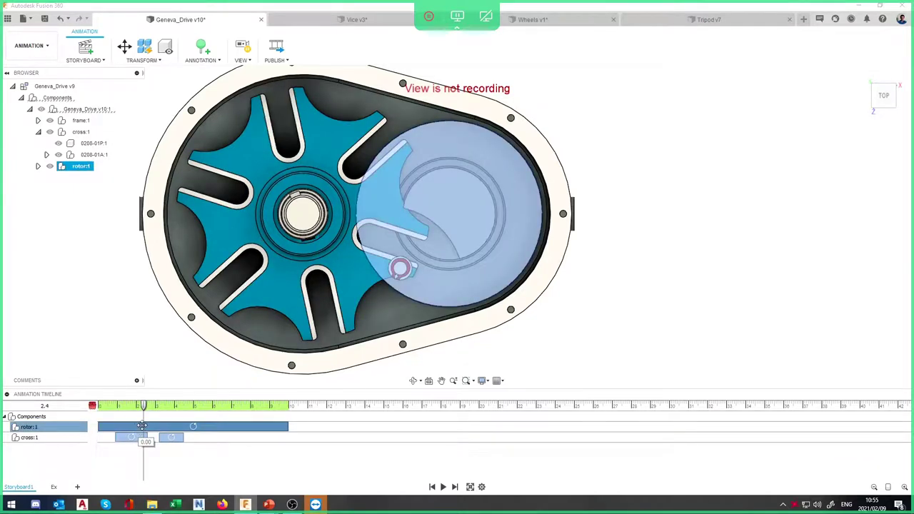
{"action": "left_click", "coordinate": [120, 406]}
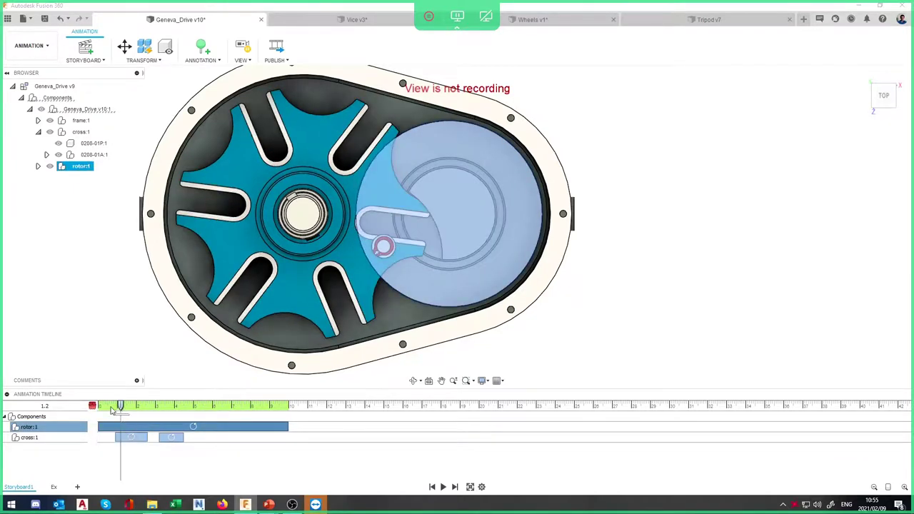
{"action": "left_click_drag", "start_coordinate": [115, 406], "coordinate": [107, 406]}
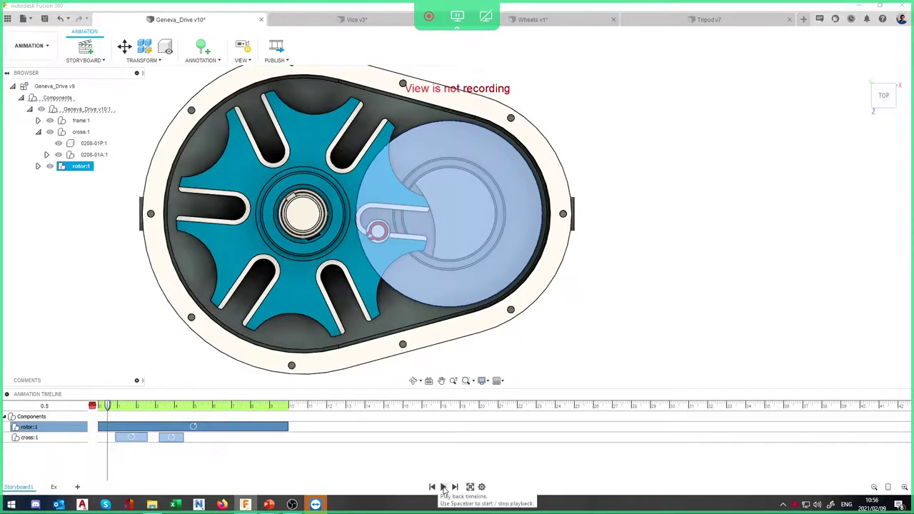
{"action": "left_click", "coordinate": [443, 487]}
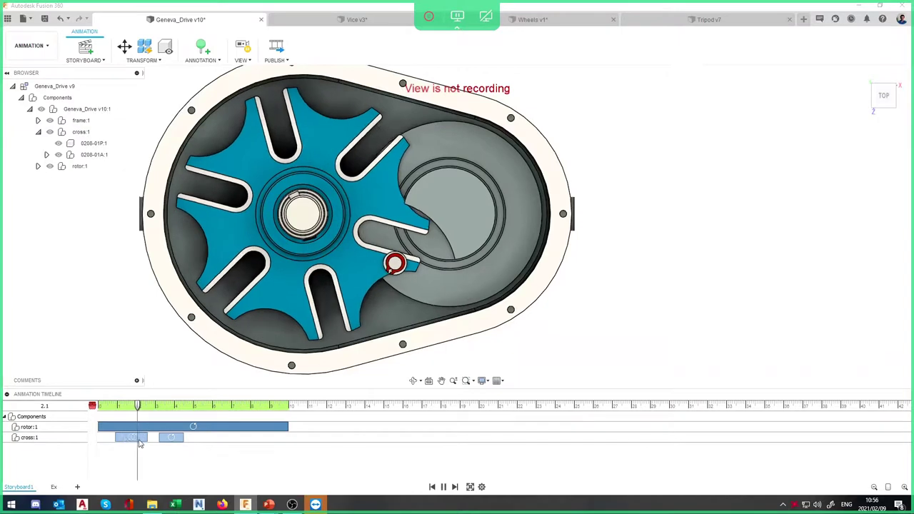
Move the first cross action earlier and butt the second against it, replaying from the start
{"action": "left_click_drag", "start_coordinate": [130, 437], "coordinate": [121, 437]}
{"action": "left_click_drag", "start_coordinate": [152, 405], "coordinate": [78, 407]}
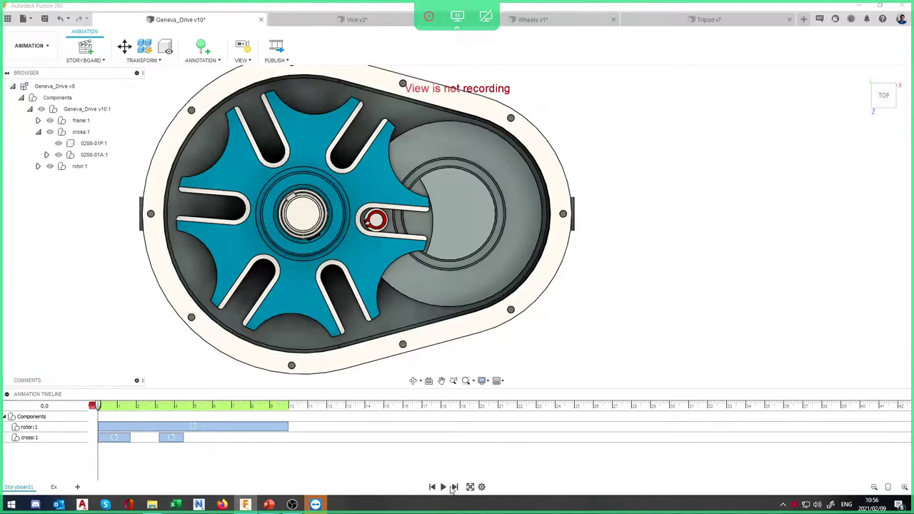
{"action": "left_click", "coordinate": [444, 487]}
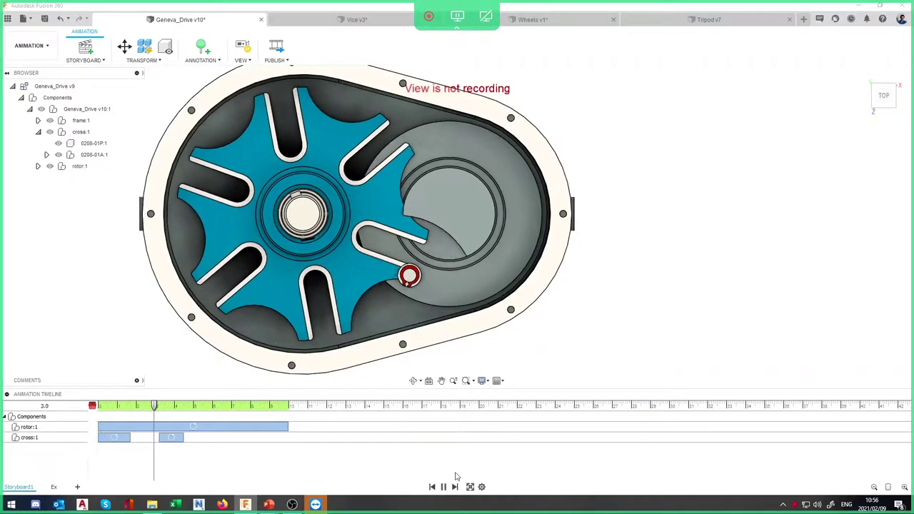
{"action": "left_click", "coordinate": [446, 487]}
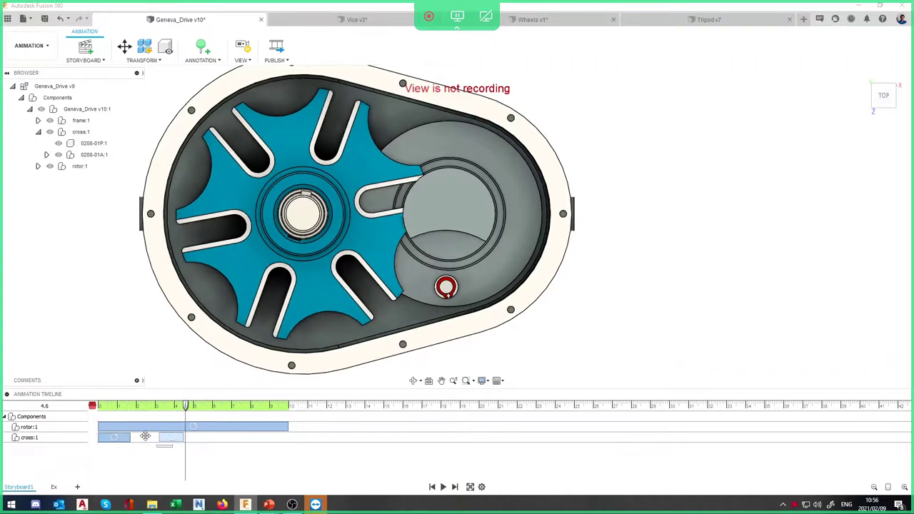
{"action": "left_click_drag", "start_coordinate": [143, 437], "coordinate": [135, 438]}
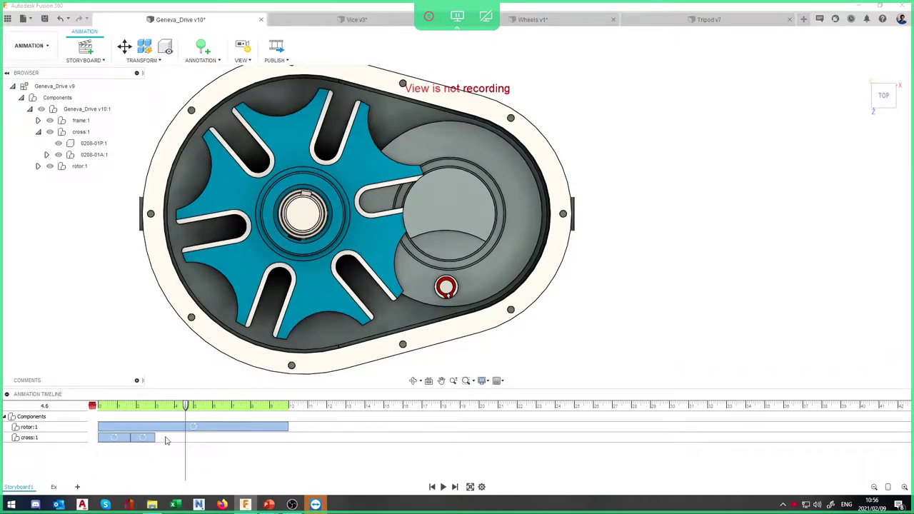
{"action": "left_click", "coordinate": [98, 407]}
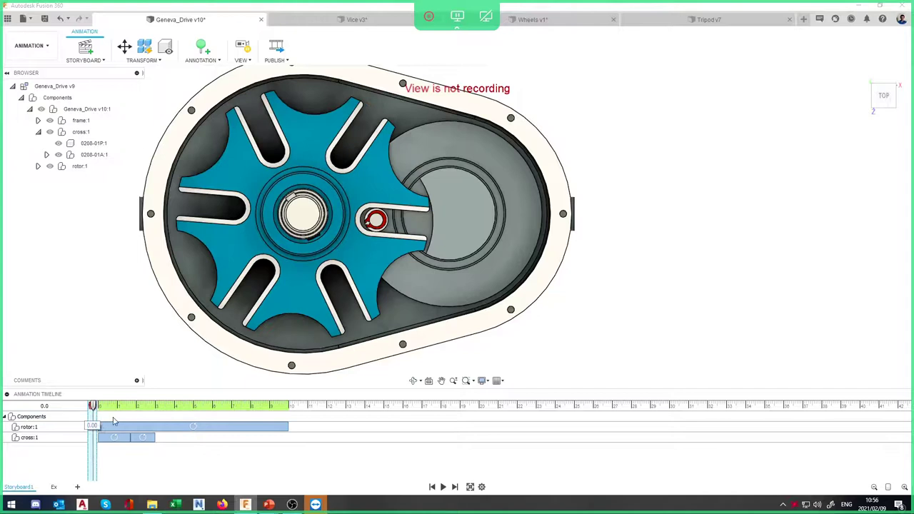
{"action": "left_click_drag", "start_coordinate": [93, 406], "coordinate": [104, 406]}
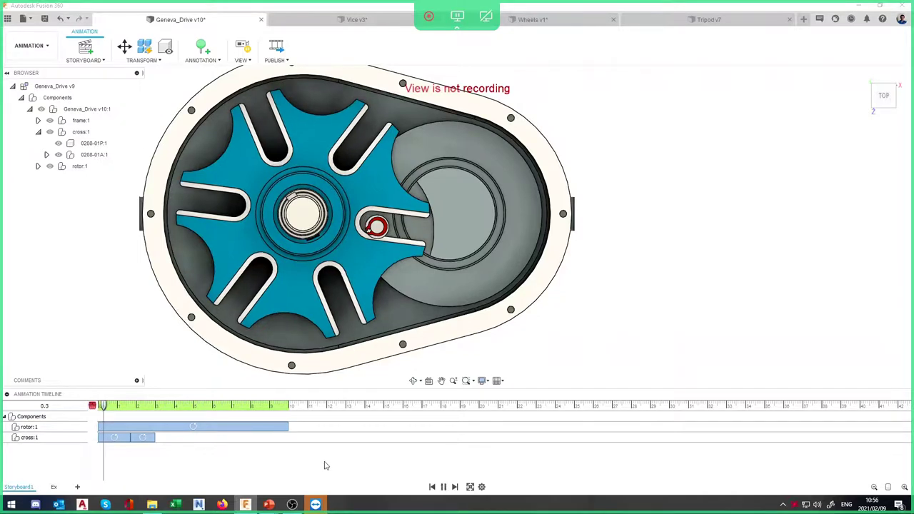
Fine-tune the second cross action to follow the first, replay, and tilt to a 3D view
{"action": "left_click_drag", "start_coordinate": [127, 437], "coordinate": [124, 415]}
{"action": "left_click", "coordinate": [95, 409]}
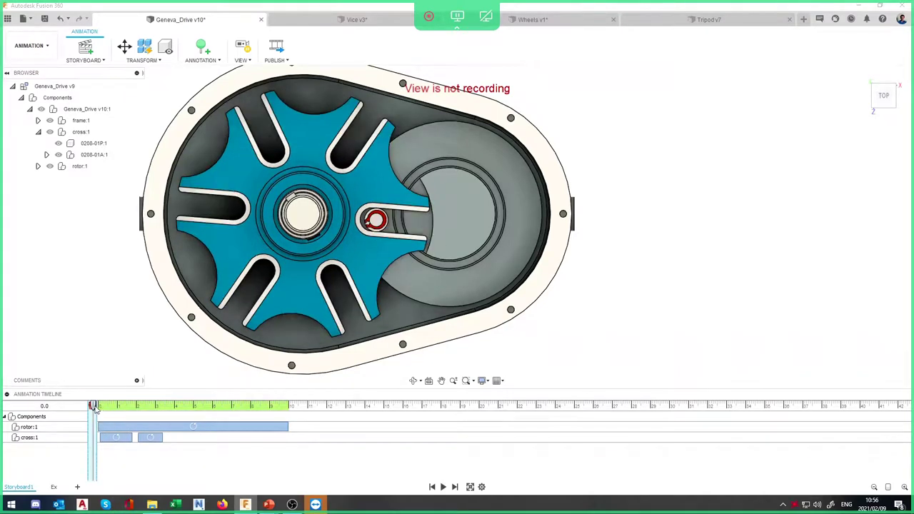
{"action": "left_click", "coordinate": [444, 487]}
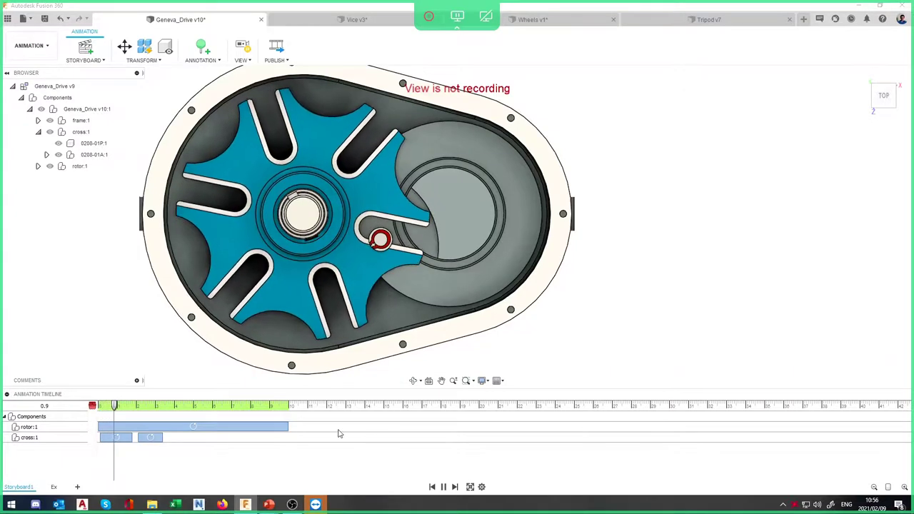
{"action": "left_click_drag", "start_coordinate": [151, 437], "coordinate": [145, 437]}
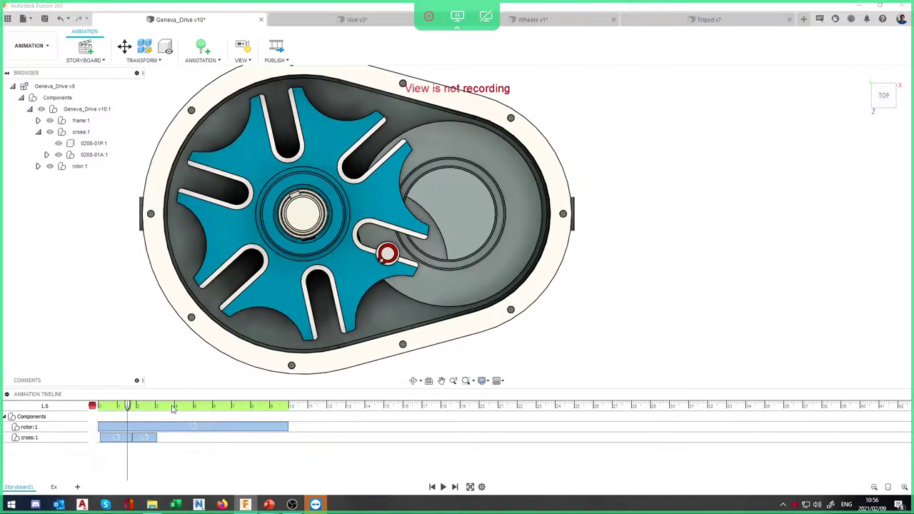
{"action": "left_click", "coordinate": [443, 487]}
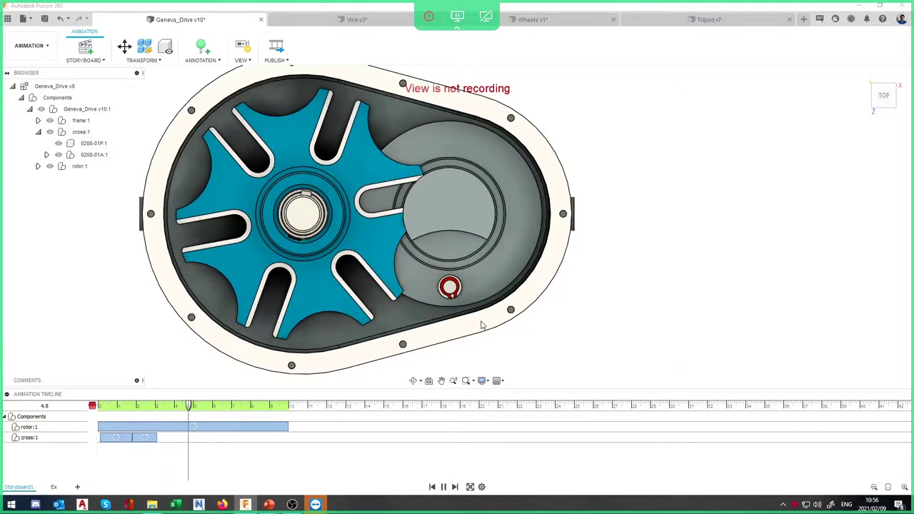
{"action": "middle_click_drag", "start_coordinate": [481, 322], "coordinate": [506, 261], "text": "shift"}
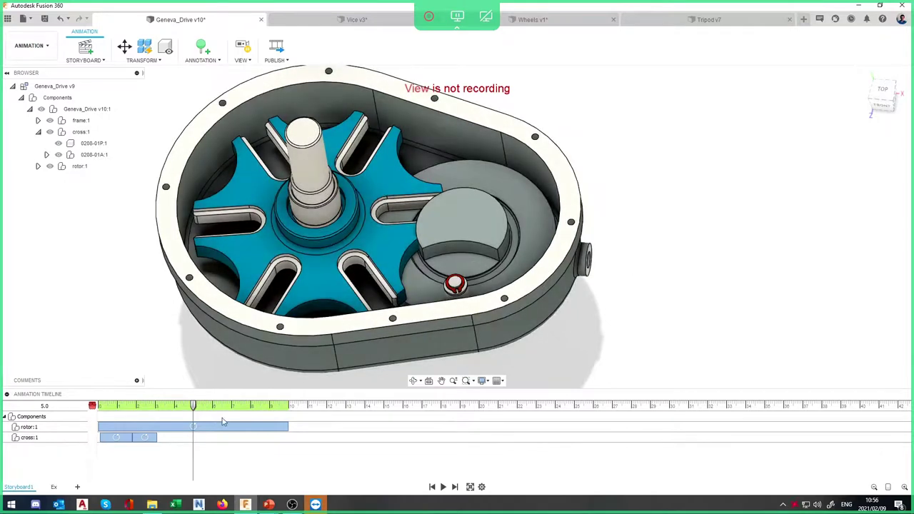
Rotate the whole cross:1 component -35 degrees about its central shaft pivot as a new action
{"action": "left_click", "coordinate": [124, 46]}
{"action": "left_click", "coordinate": [366, 242]}
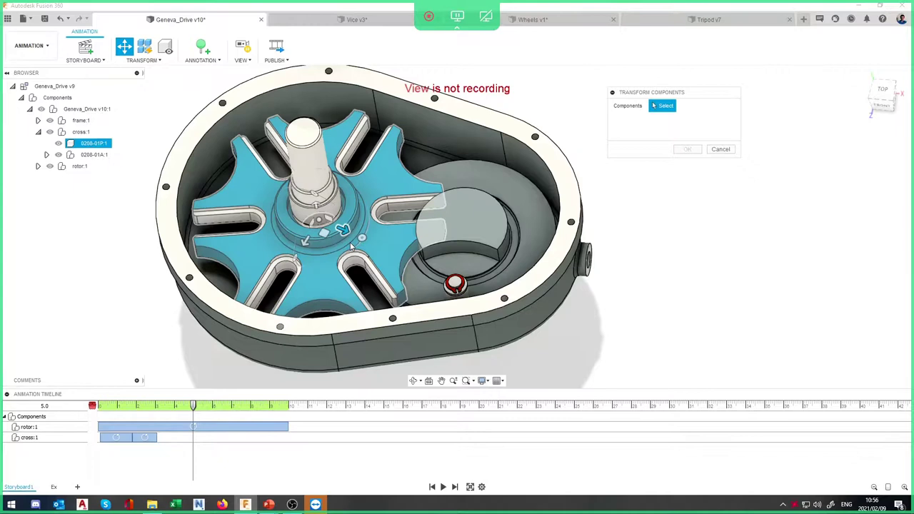
{"action": "key", "text": "Escape"}
{"action": "left_click", "coordinate": [77, 132]}
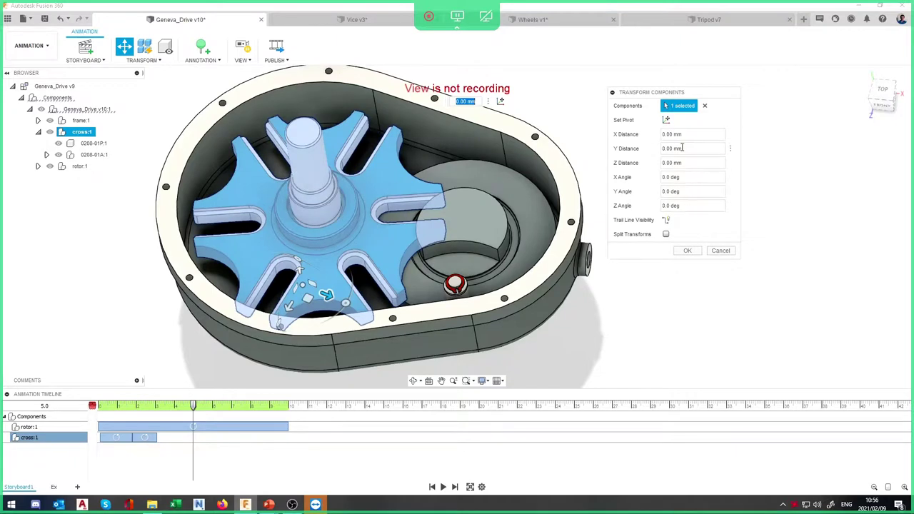
{"action": "left_click", "coordinate": [665, 121]}
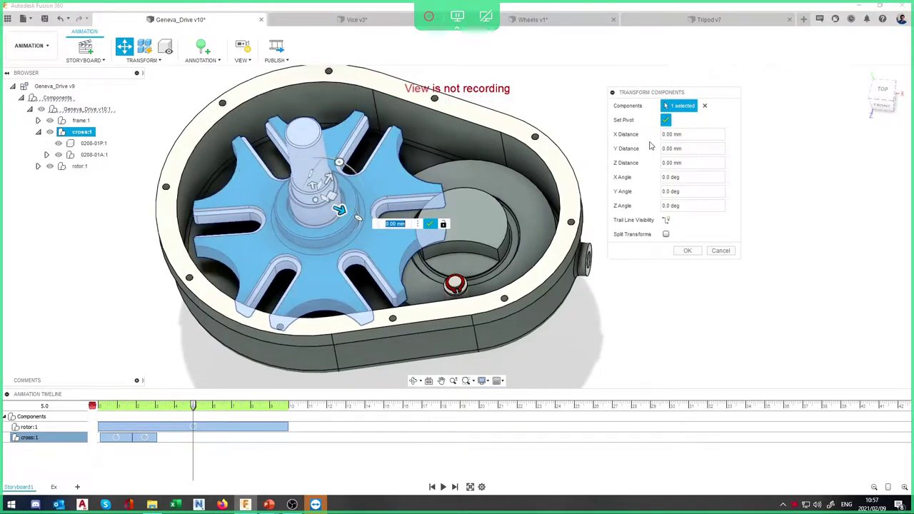
{"action": "left_click", "coordinate": [666, 120]}
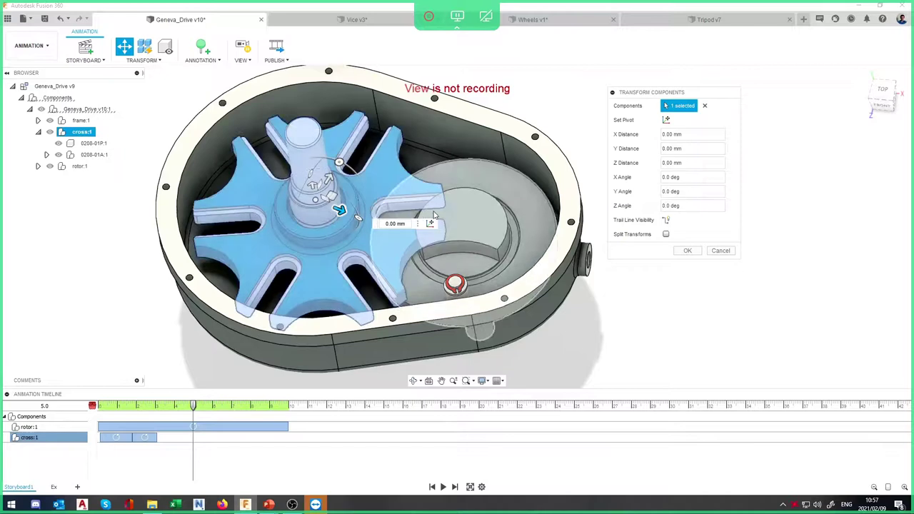
{"action": "left_click_drag", "start_coordinate": [339, 162], "coordinate": [360, 179]}
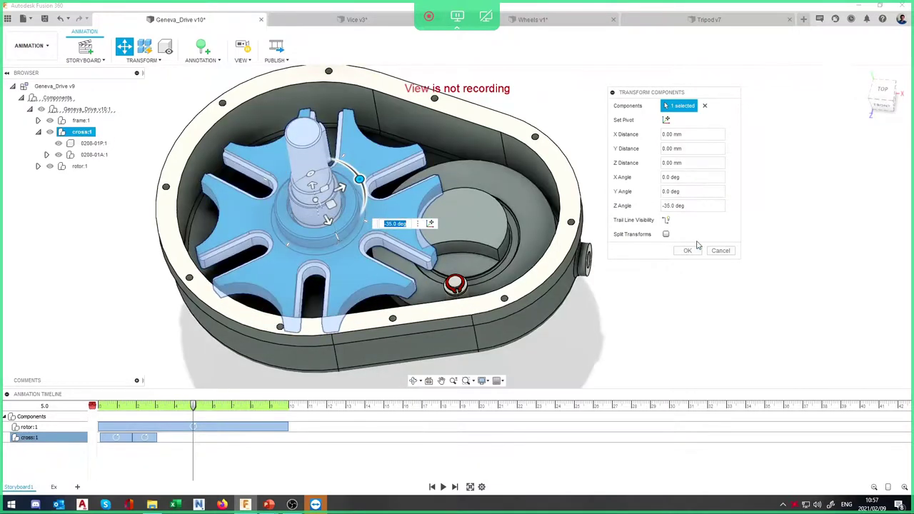
{"action": "left_click", "coordinate": [687, 251]}
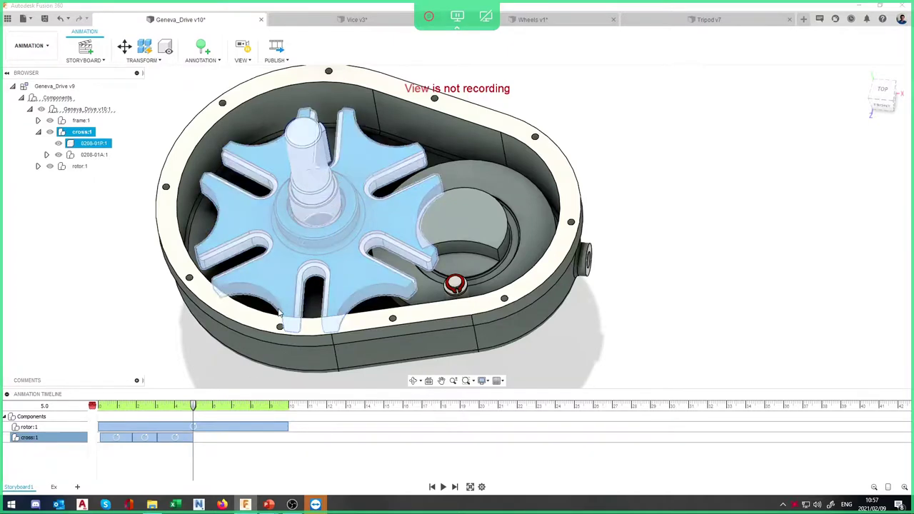
Scrub the animation timeline from 1.6 to 3.7 seconds to review the cross motion
{"action": "left_click", "coordinate": [131, 418]}
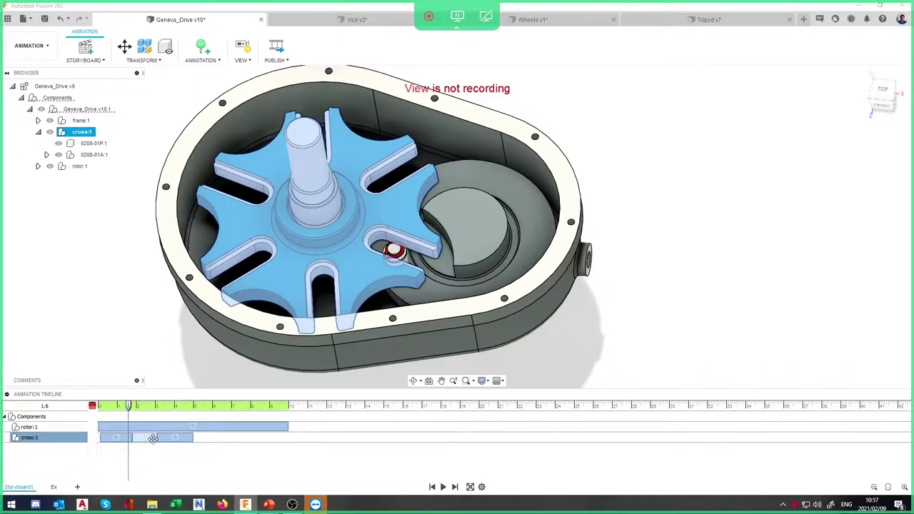
{"action": "left_click", "coordinate": [137, 405]}
{"action": "left_click_drag", "start_coordinate": [151, 412], "coordinate": [168, 410]}
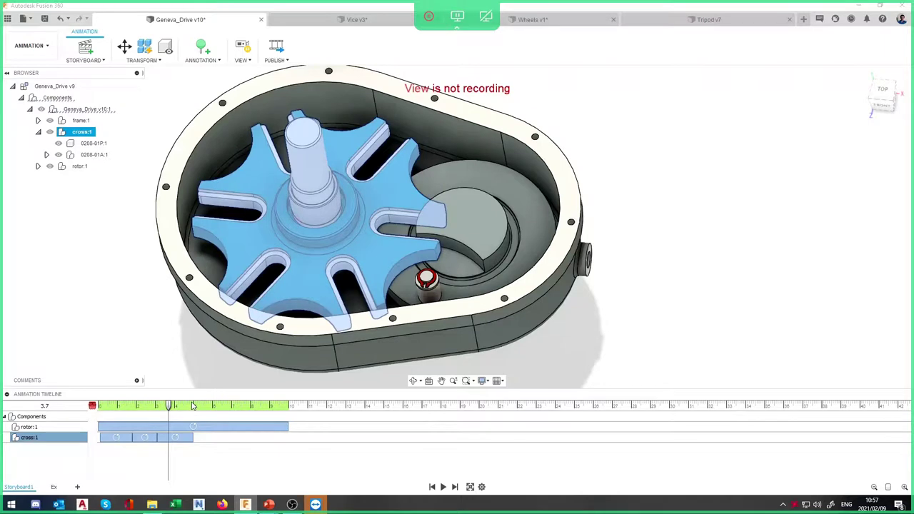
Check the cross and rotor disc selections, then orbit to a front-angled view
{"action": "left_click", "coordinate": [173, 380]}
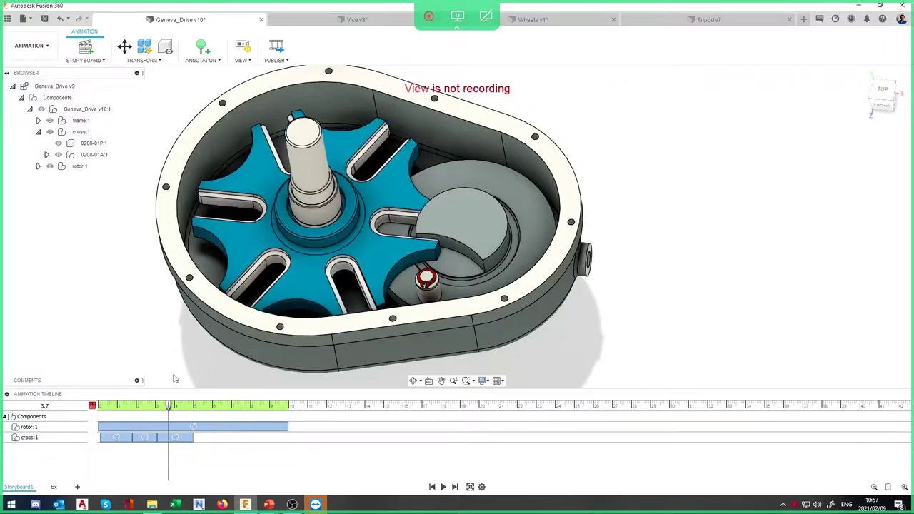
{"action": "left_click", "coordinate": [338, 265]}
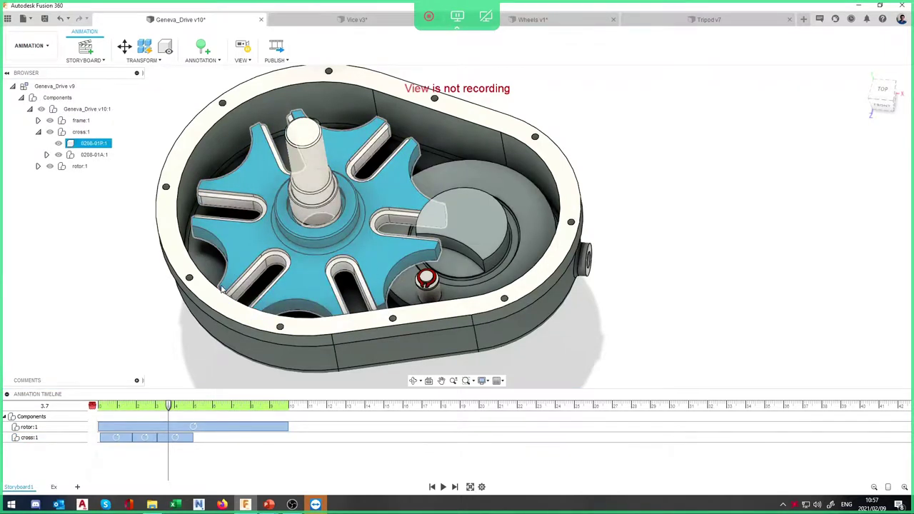
{"action": "left_click", "coordinate": [712, 170]}
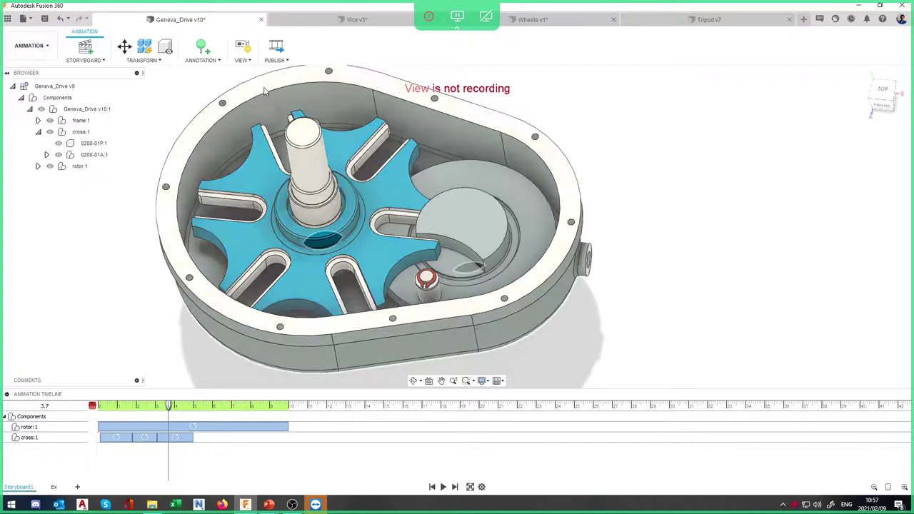
{"action": "left_click", "coordinate": [459, 272]}
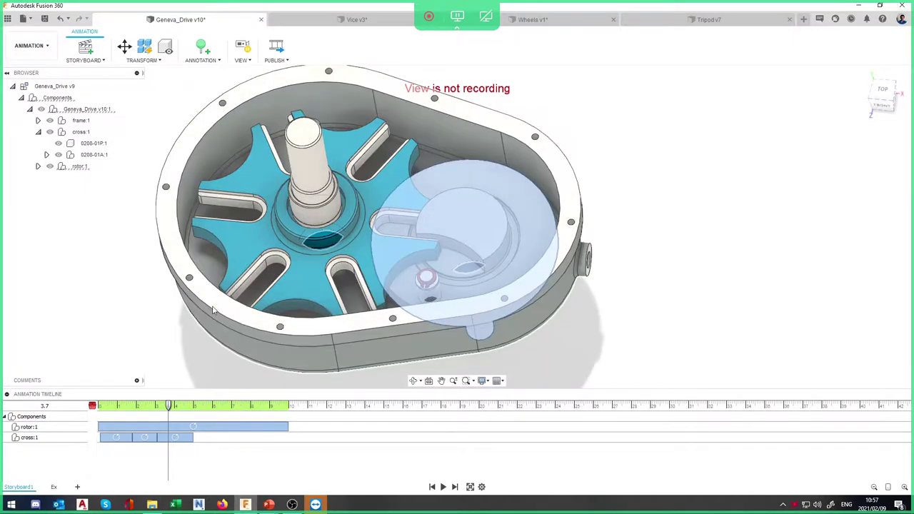
{"action": "left_click", "coordinate": [131, 331]}
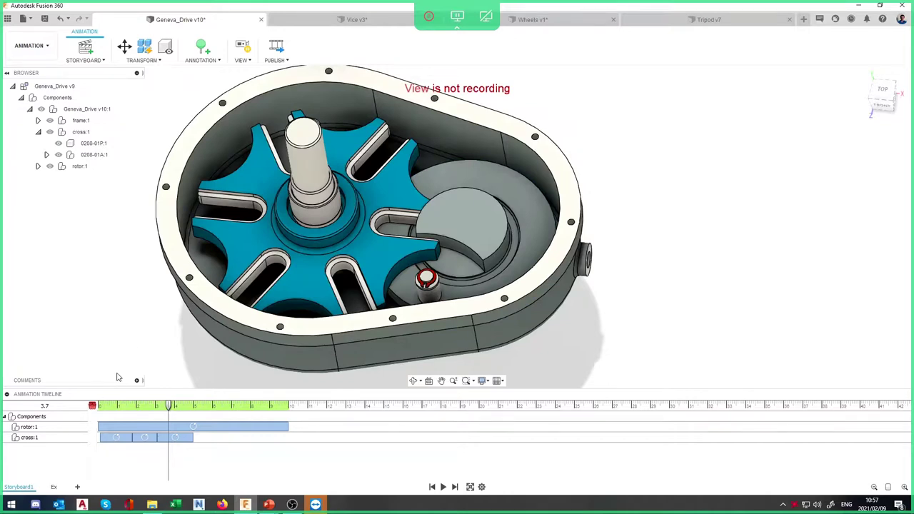
{"action": "middle_click_drag", "start_coordinate": [201, 336], "coordinate": [659, 288], "text": "shift"}
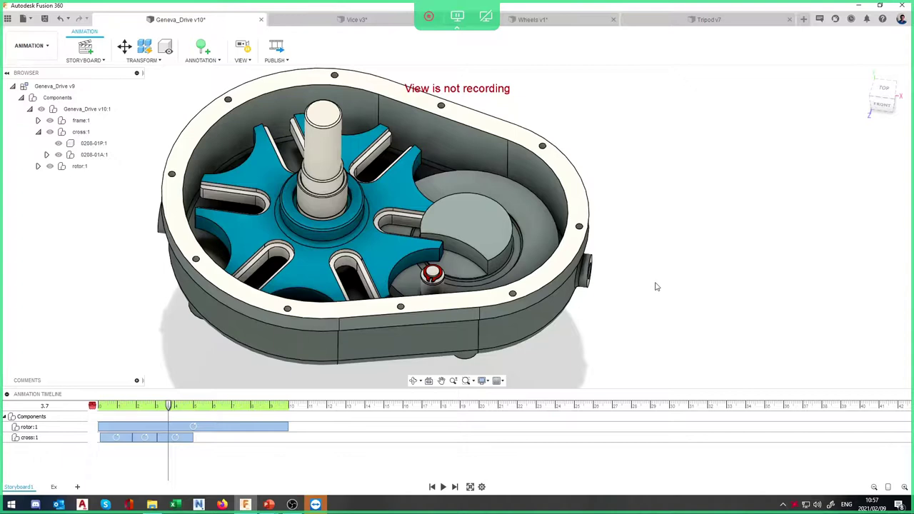
Publish the animation as a video, reviewing scope and resolution options, and save it as AVI
{"action": "left_click", "coordinate": [276, 50]}
{"action": "left_click", "coordinate": [490, 204]}
{"action": "left_click", "coordinate": [483, 204]}
{"action": "left_click", "coordinate": [480, 205]}
{"action": "left_click", "coordinate": [536, 206]}
{"action": "left_click", "coordinate": [517, 239]}
{"action": "left_click", "coordinate": [314, 275]}
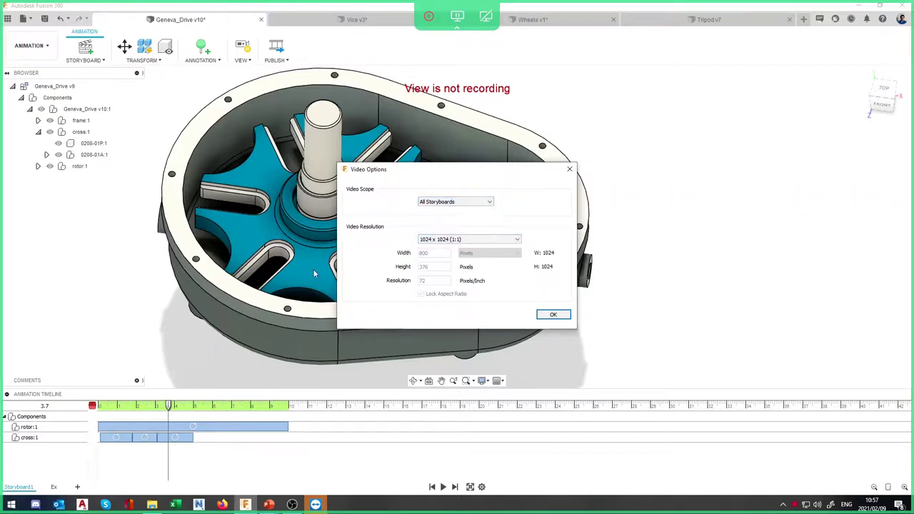
{"action": "left_click", "coordinate": [558, 318]}
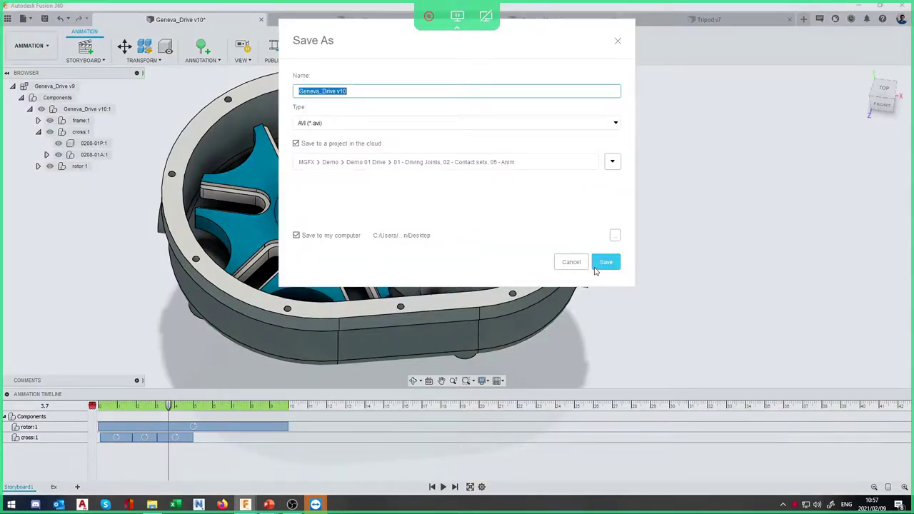
{"action": "left_click", "coordinate": [597, 268]}
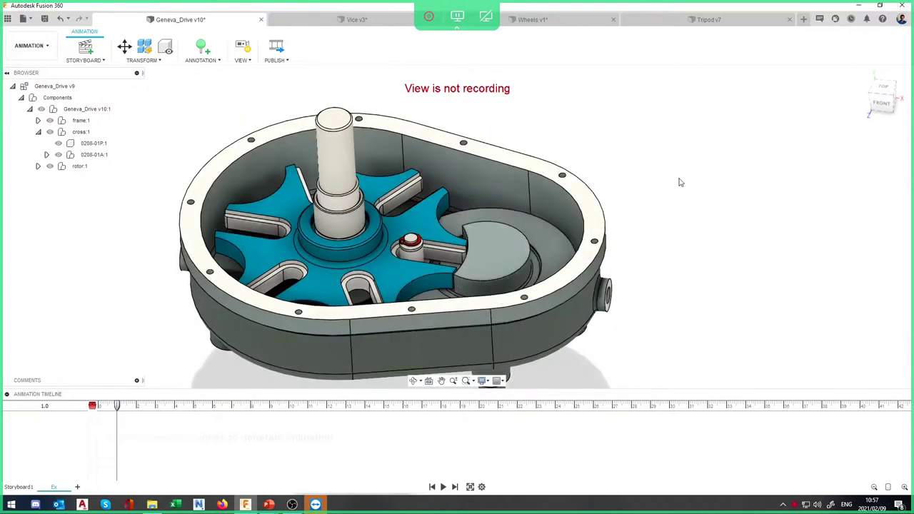
Try Auto Explode on the Ex storyboard, dismiss the no-components message, and open the Transform options
{"action": "left_click", "coordinate": [144, 48]}
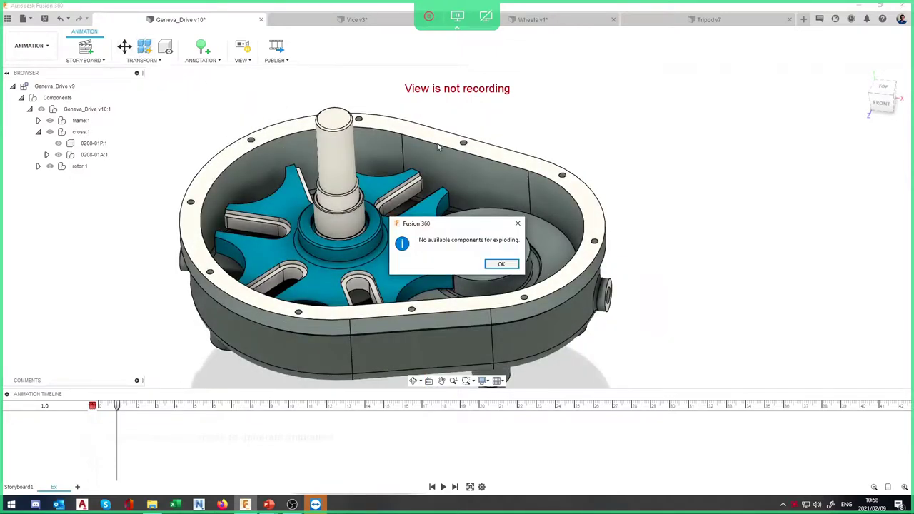
{"action": "left_click", "coordinate": [501, 263]}
{"action": "left_click", "coordinate": [145, 61]}
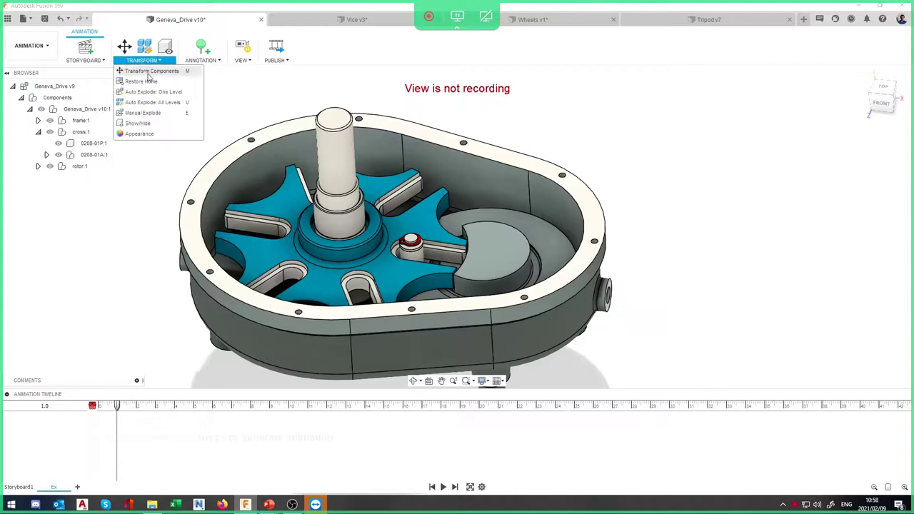
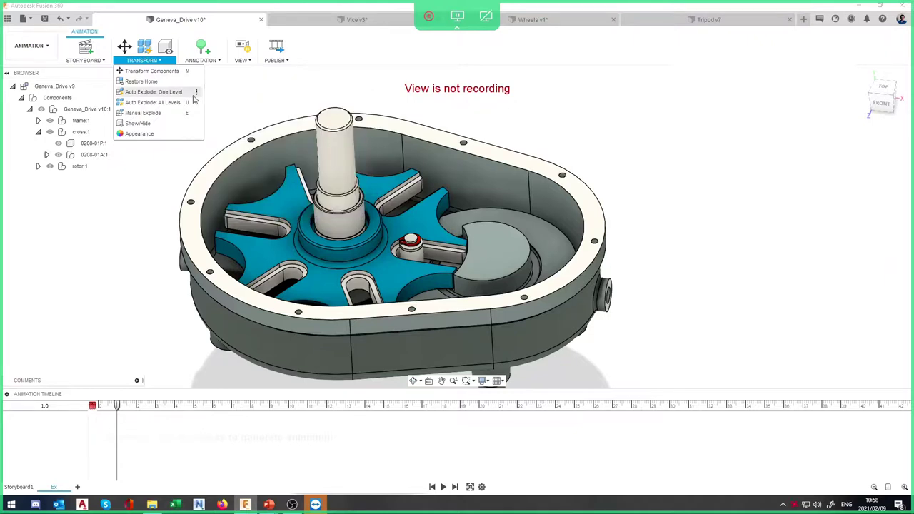
Try auto-exploding the assembly, dismiss the no-components warning, and select Geneva_Drive v10:1
{"action": "left_click", "coordinate": [154, 102]}
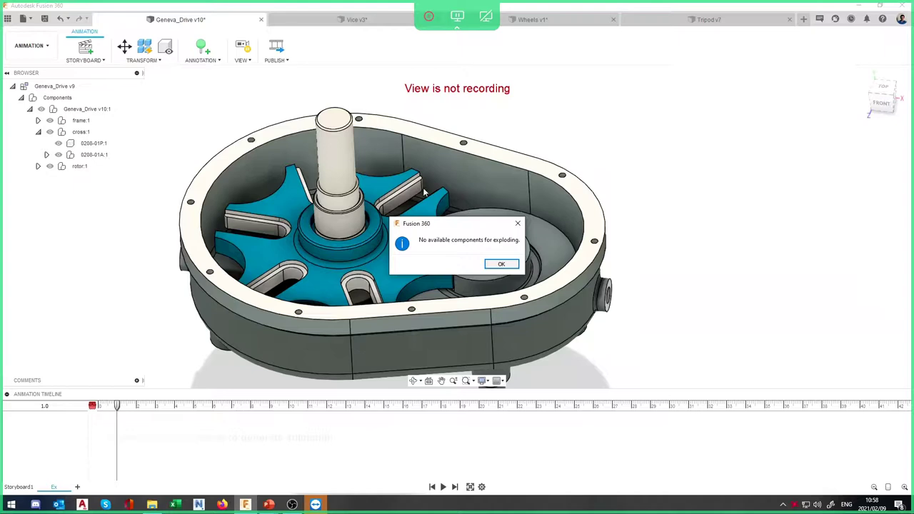
{"action": "left_click", "coordinate": [501, 265]}
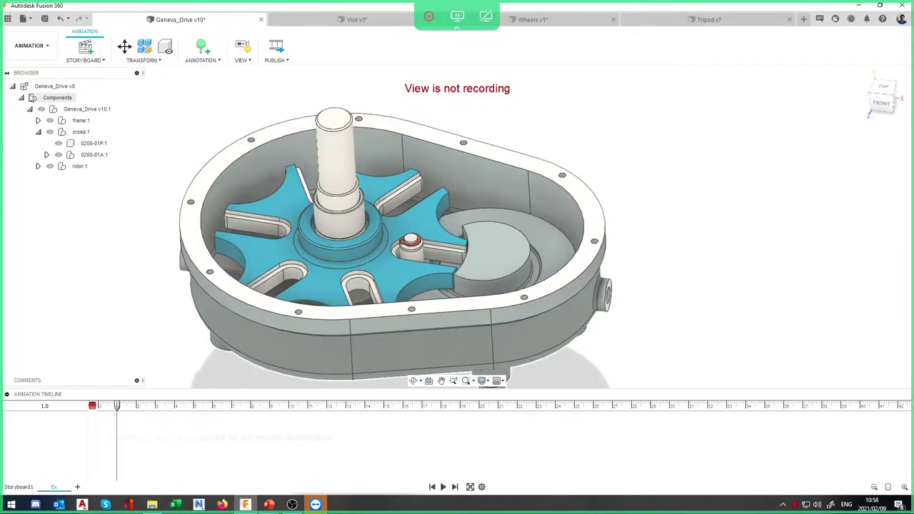
{"action": "left_click", "coordinate": [59, 97]}
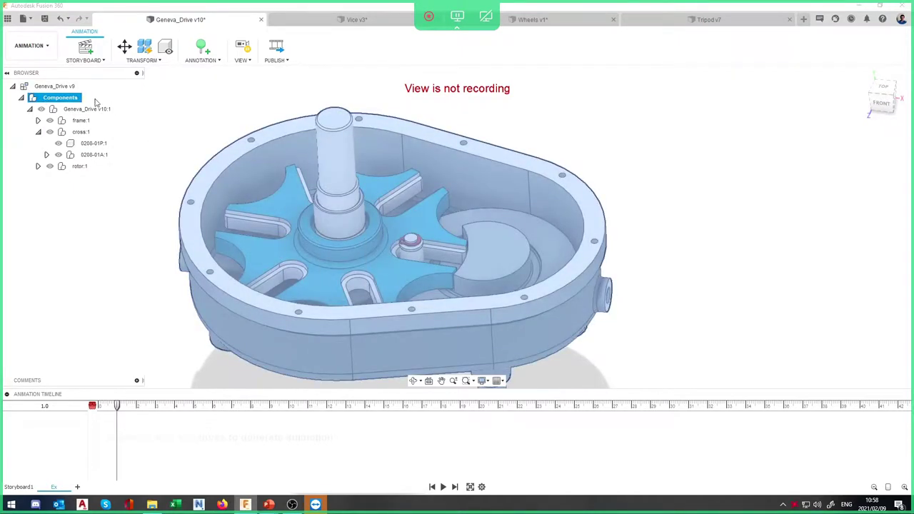
{"action": "left_click", "coordinate": [66, 109]}
Review the Geneva_Drive component's context options, then return to the model
{"action": "right_click", "coordinate": [64, 111]}
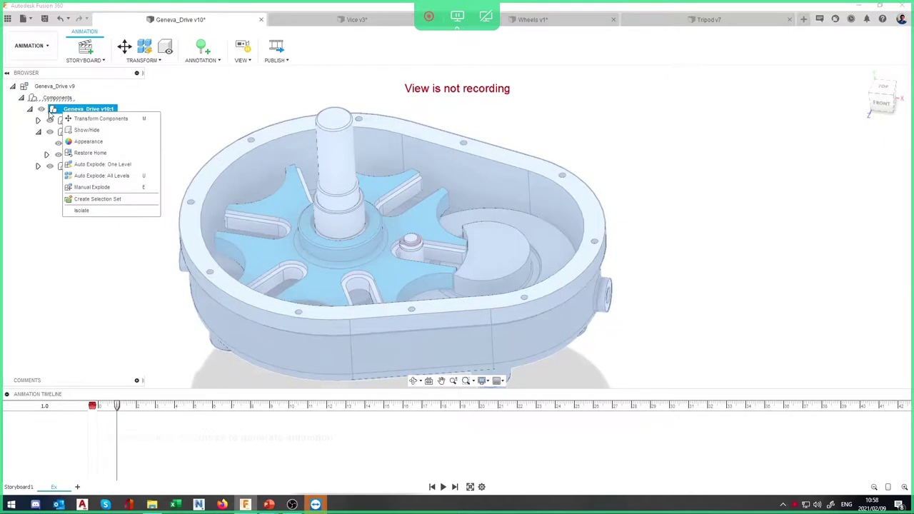
{"action": "left_click", "coordinate": [51, 114]}
{"action": "left_click", "coordinate": [79, 110]}
{"action": "right_click", "coordinate": [78, 109]}
{"action": "left_click", "coordinate": [204, 102]}
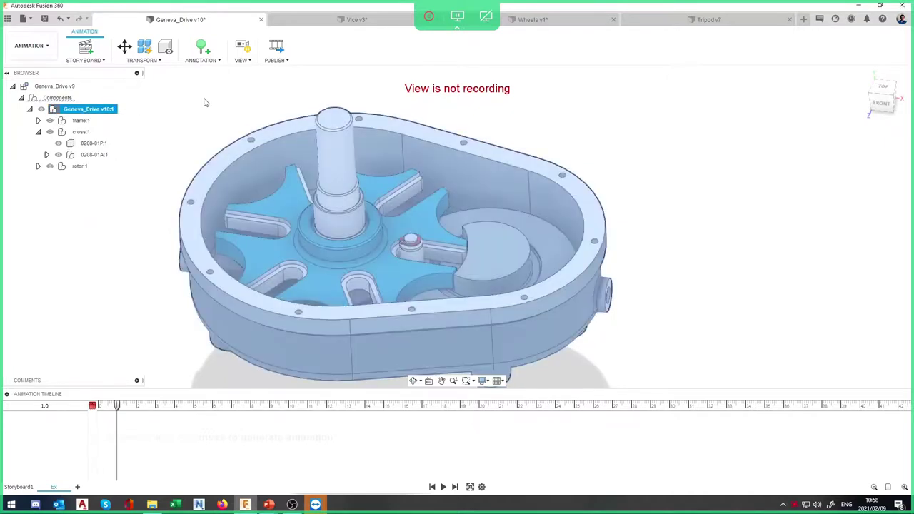
Try exploding the shaft, then moving it 85 mm upward, cancelling both
{"action": "left_click", "coordinate": [147, 62]}
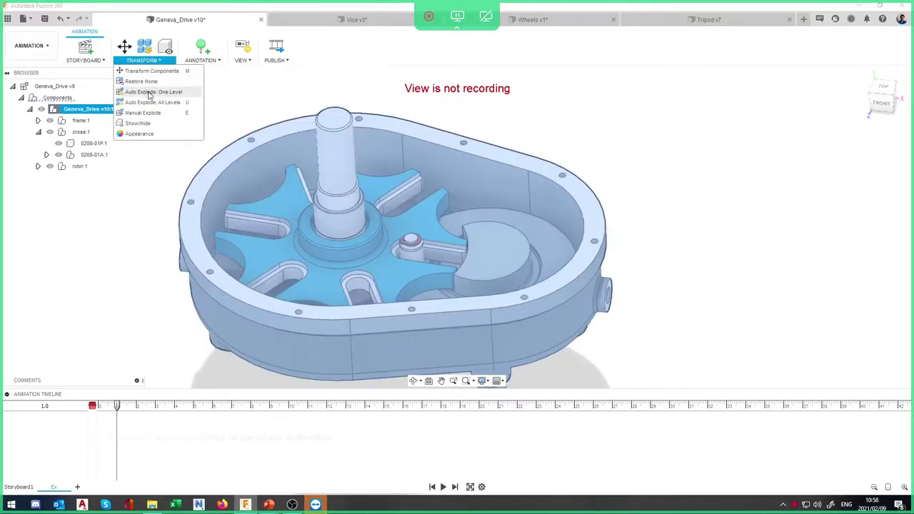
{"action": "left_click", "coordinate": [149, 120]}
{"action": "left_click", "coordinate": [336, 179]}
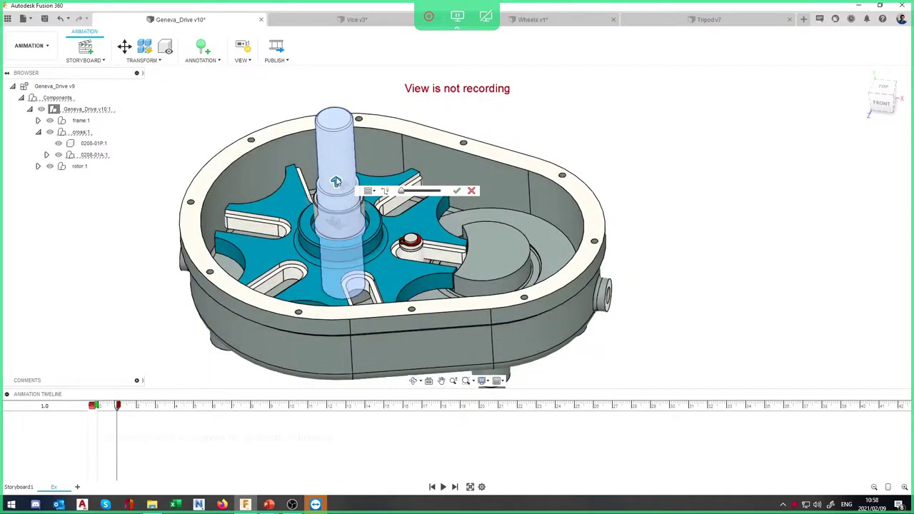
{"action": "left_click", "coordinate": [456, 191]}
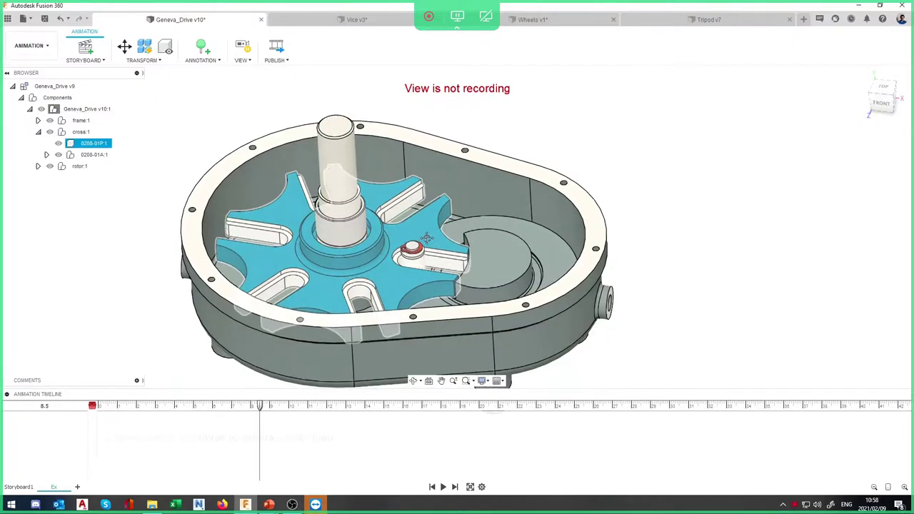
{"action": "left_click", "coordinate": [124, 46]}
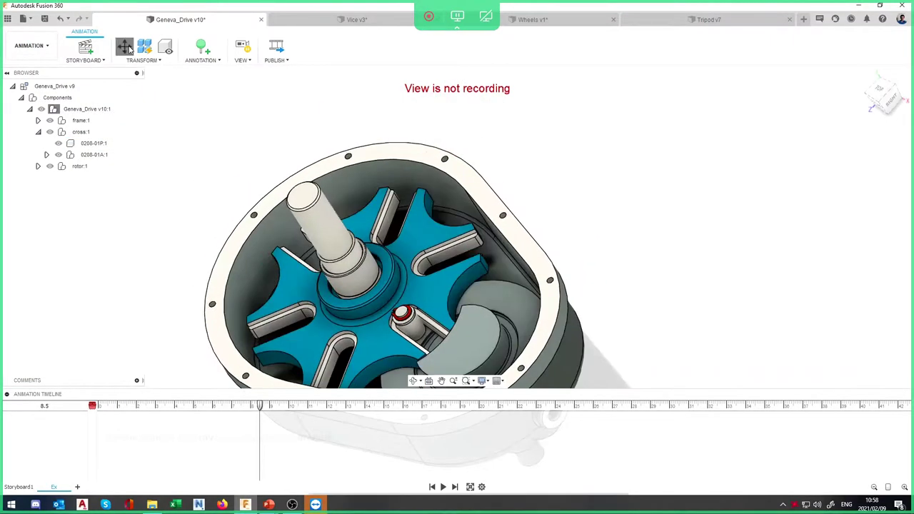
{"action": "left_click", "coordinate": [333, 248]}
{"action": "left_click_drag", "start_coordinate": [333, 248], "coordinate": [350, 235]}
{"action": "key", "text": "Escape"}
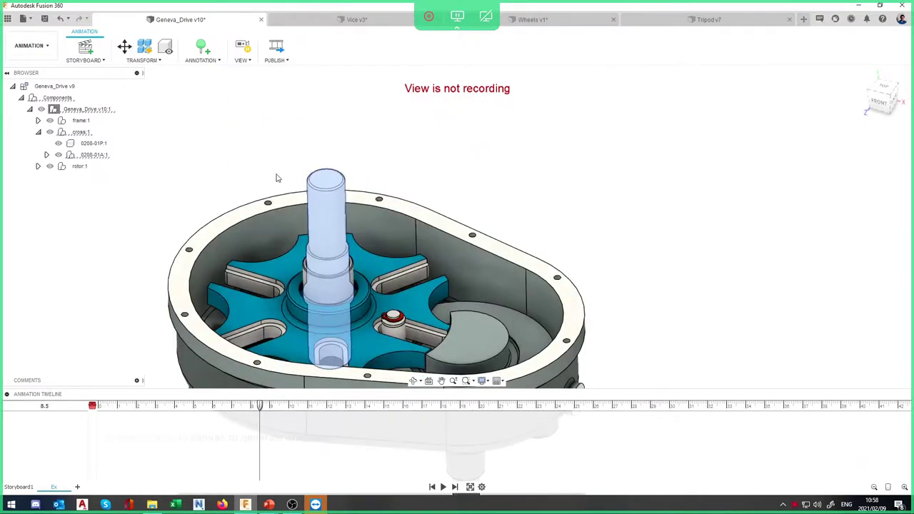
Manually explode the shaft upward off the cross and confirm
{"action": "left_click", "coordinate": [143, 62]}
{"action": "left_click", "coordinate": [158, 116]}
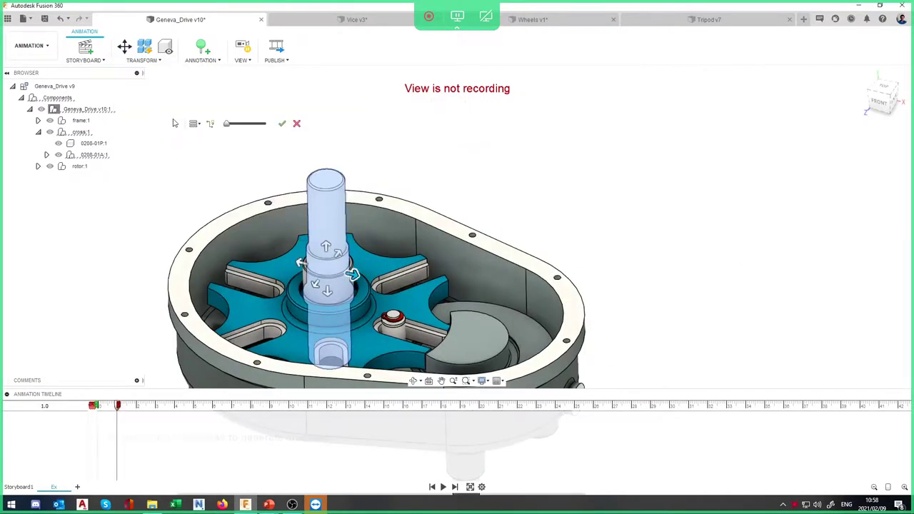
{"action": "left_click", "coordinate": [307, 217]}
{"action": "mouse_move", "coordinate": [227, 124]}
{"action": "left_mouse_down"}
{"action": "mouse_move", "coordinate": [243, 124]}
{"action": "mouse_move", "coordinate": [235, 128]}
{"action": "left_mouse_up"}
{"action": "left_click", "coordinate": [282, 124]}
Inspect the exploded shaft from the side, then undo the shaft explosion
{"action": "middle_click_drag", "start_coordinate": [336, 277], "coordinate": [475, 242]}
{"action": "scroll", "coordinate": [478, 241], "scroll_direction": "up", "scroll_amount": 3}
{"action": "middle_click_drag", "start_coordinate": [537, 249], "coordinate": [430, 226], "text": "shift"}
{"action": "scroll", "coordinate": [402, 207], "scroll_direction": "down", "scroll_amount": 2}
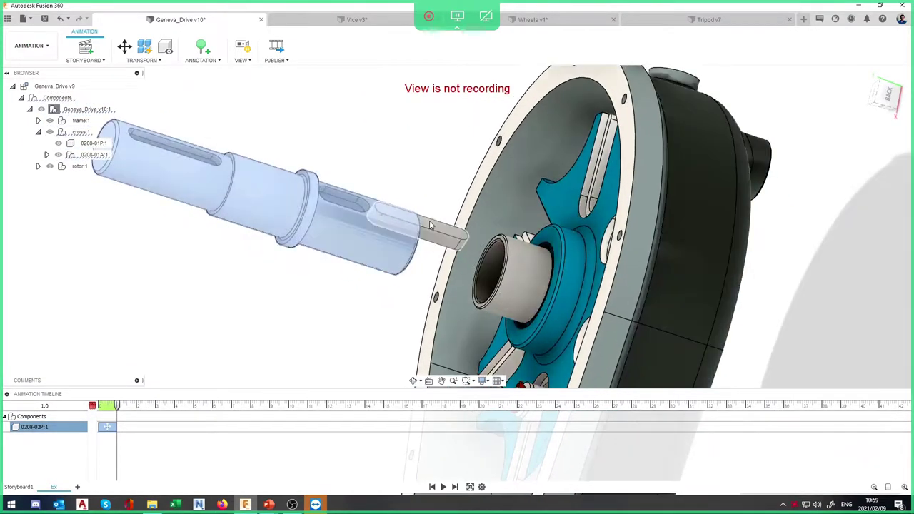
{"action": "left_click", "coordinate": [430, 234]}
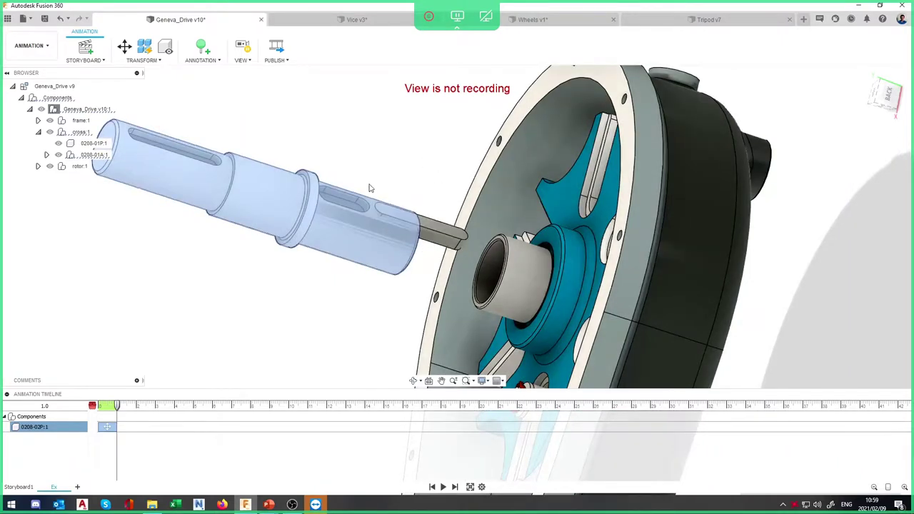
{"action": "left_click", "coordinate": [357, 244]}
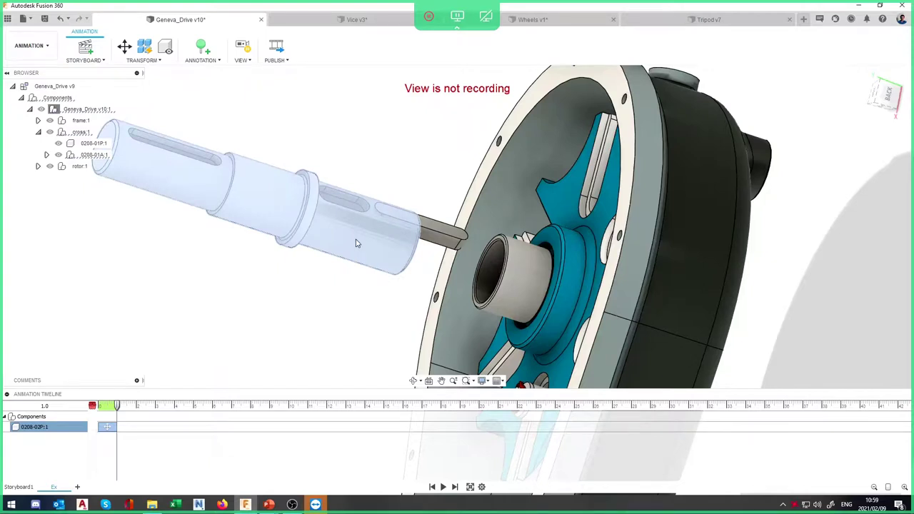
{"action": "mouse_move", "coordinate": [440, 239]}
{"action": "middle_mouse_down", "text": "shift"}
{"action": "mouse_move", "coordinate": [437, 251]}
{"action": "mouse_move", "coordinate": [440, 218]}
{"action": "mouse_move", "coordinate": [437, 236]}
{"action": "middle_mouse_up", "text": "shift"}
{"action": "key", "text": "ctrl+z"}
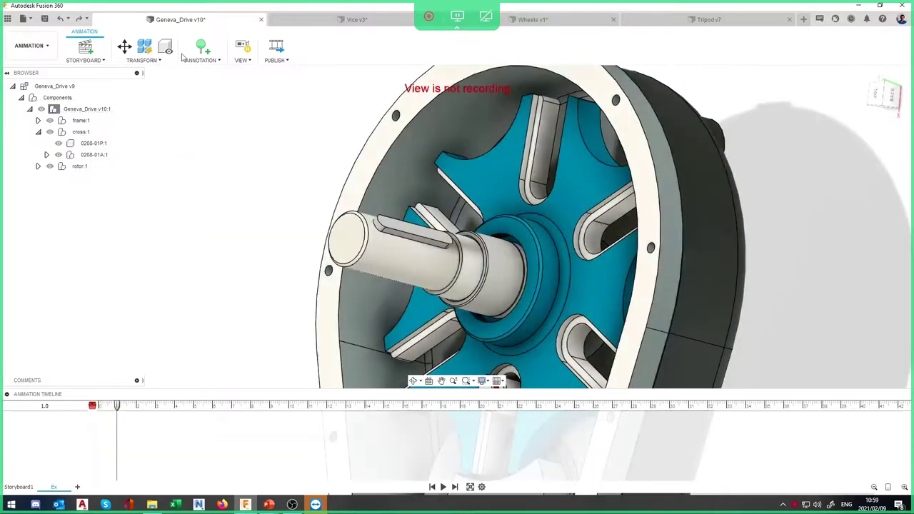
Start an all-levels auto-explode and select the whole shaft instead of the key
{"action": "left_click", "coordinate": [137, 60]}
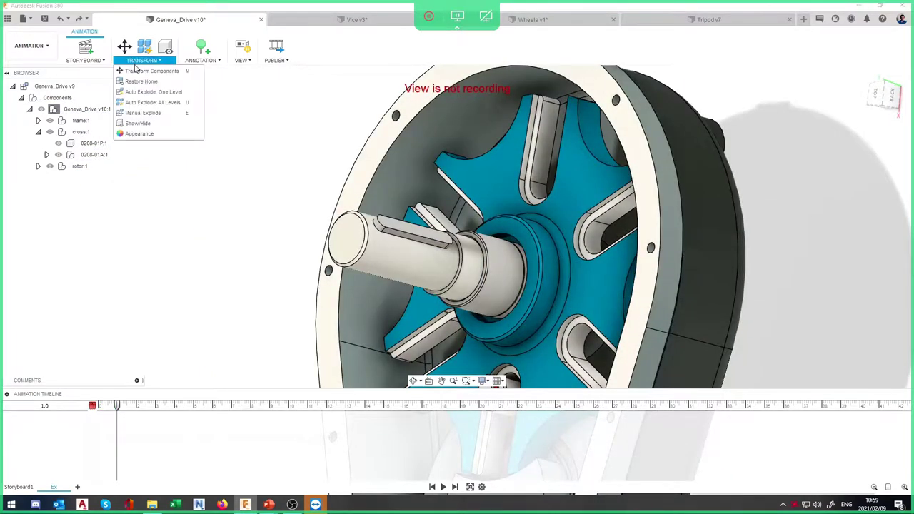
{"action": "left_click", "coordinate": [152, 102]}
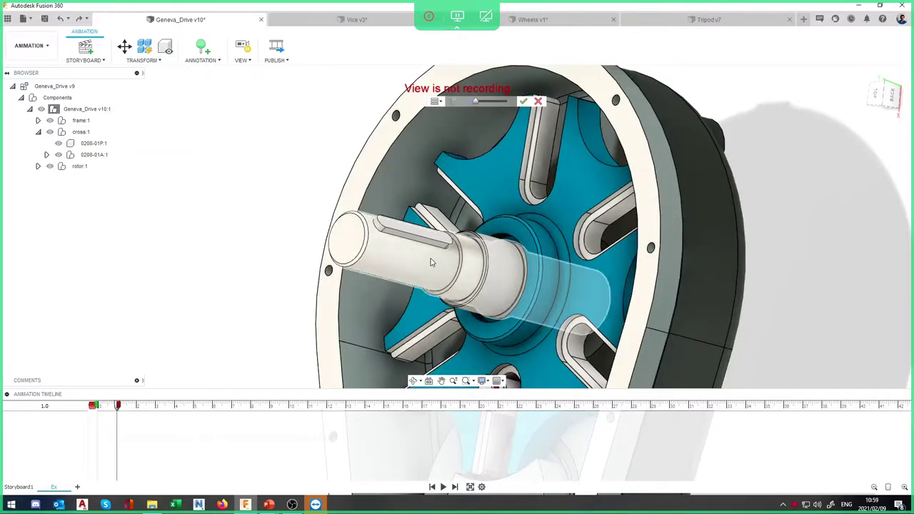
{"action": "left_click", "coordinate": [430, 262]}
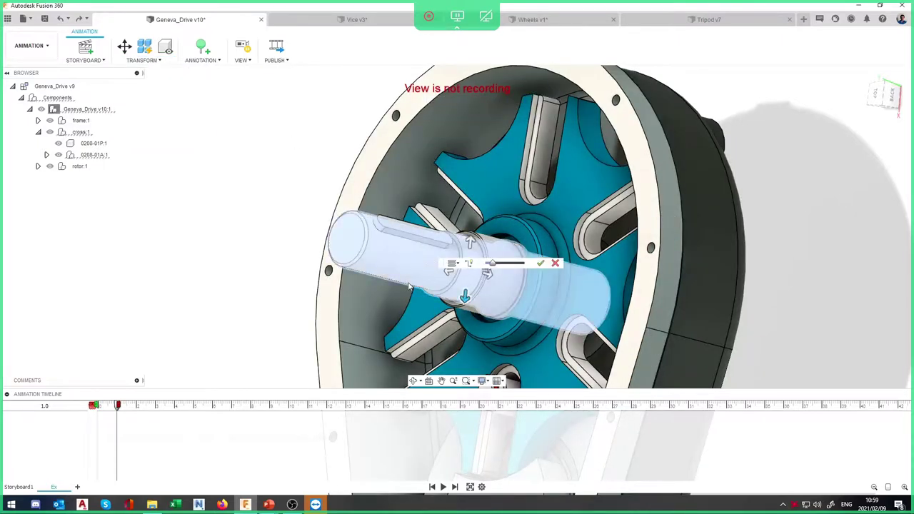
{"action": "middle_click_drag", "start_coordinate": [418, 244], "coordinate": [439, 276], "text": "shift"}
{"action": "left_click", "coordinate": [439, 276]}
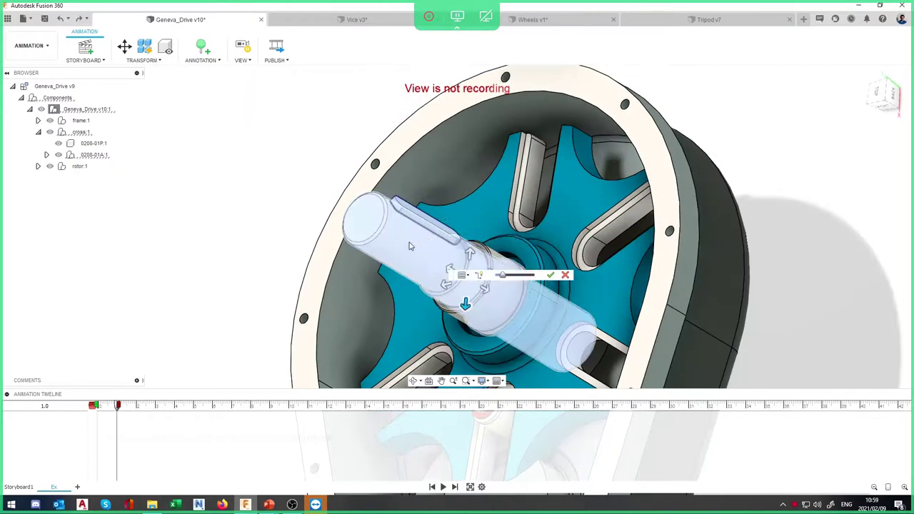
{"action": "middle_click_drag", "start_coordinate": [404, 236], "coordinate": [454, 270], "text": "shift"}
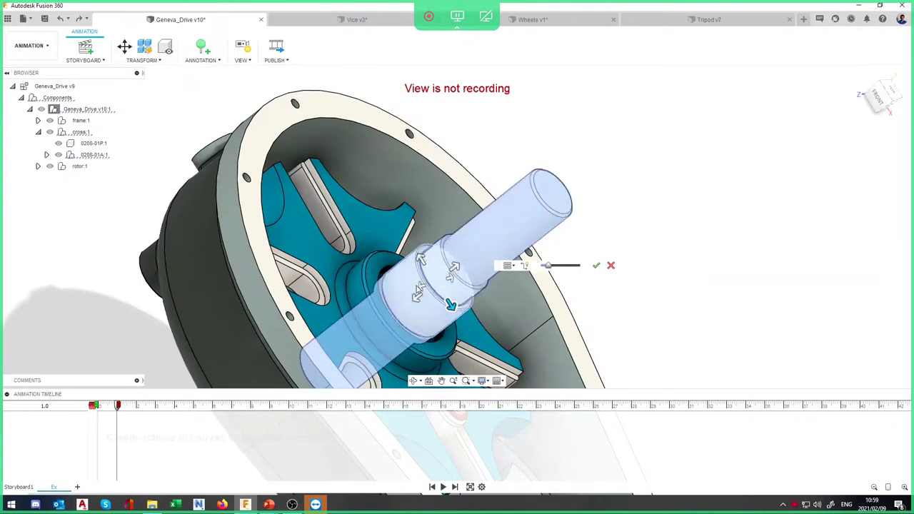
Explode the shaft and its parts outward at a reduced distance, then cancel
{"action": "middle_click_drag", "start_coordinate": [421, 304], "coordinate": [480, 283], "text": "shift"}
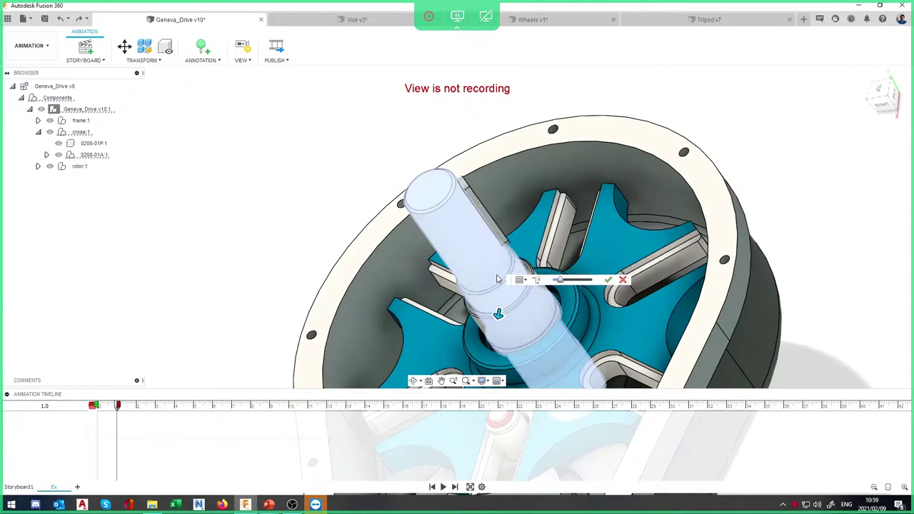
{"action": "middle_click_drag", "start_coordinate": [460, 289], "coordinate": [554, 282], "text": "shift"}
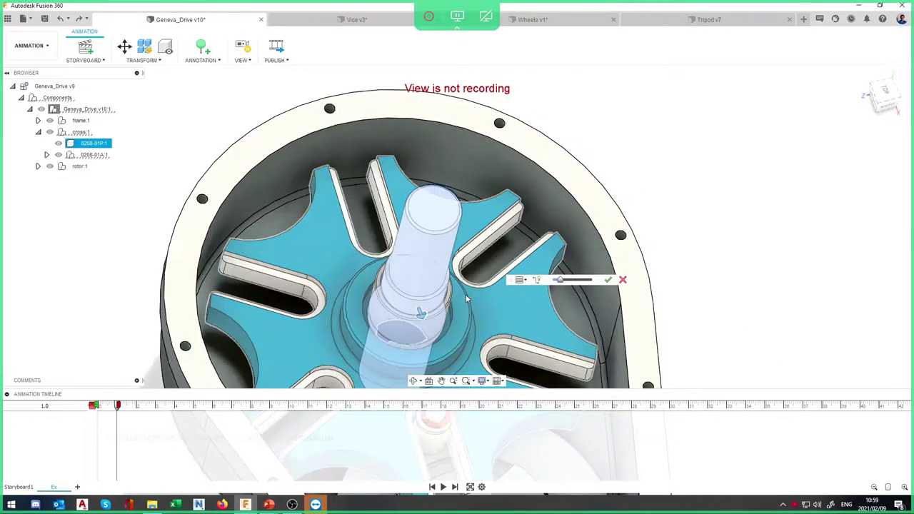
{"action": "left_click", "coordinate": [532, 280]}
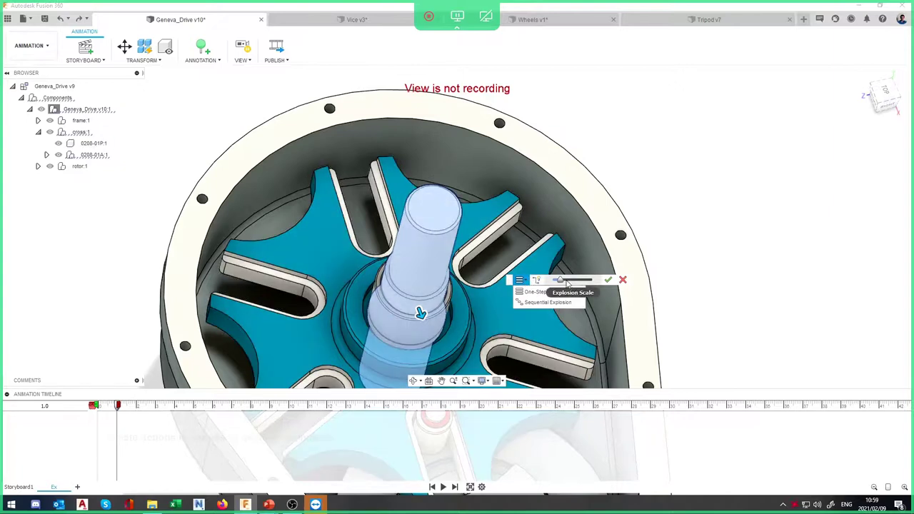
{"action": "left_click", "coordinate": [546, 291]}
{"action": "left_click_drag", "start_coordinate": [561, 280], "coordinate": [551, 279]}
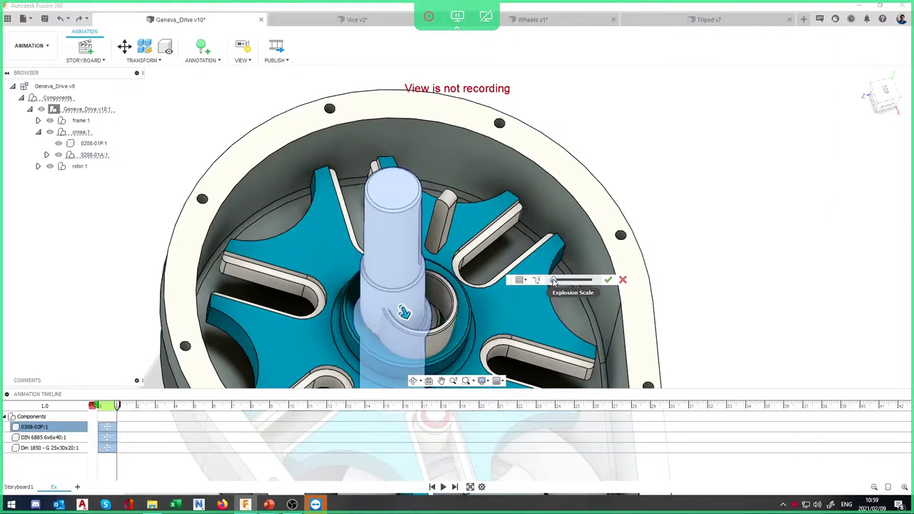
{"action": "middle_click_drag", "start_coordinate": [415, 302], "coordinate": [434, 315], "text": "shift"}
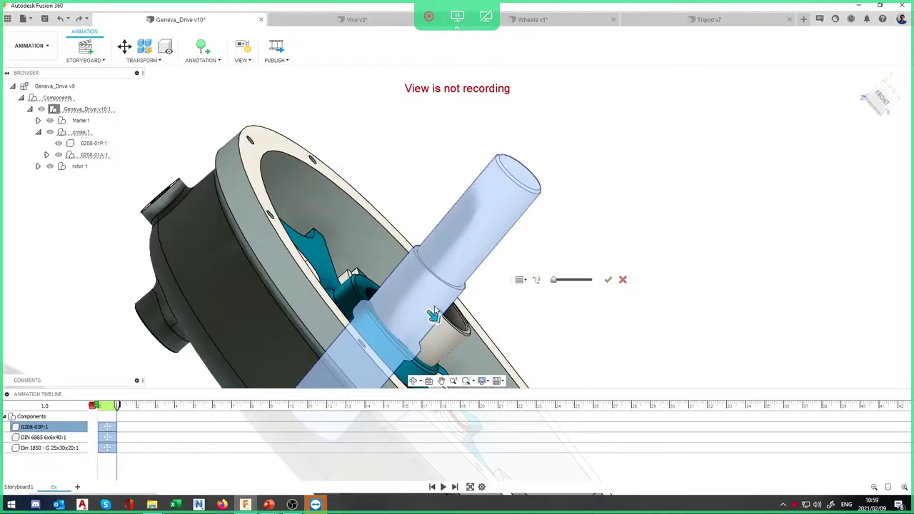
{"action": "key", "text": "Return"}
Start a manual explode on the shaft and key, then clear the selection
{"action": "middle_click_drag", "start_coordinate": [227, 186], "coordinate": [211, 83], "text": "shift"}
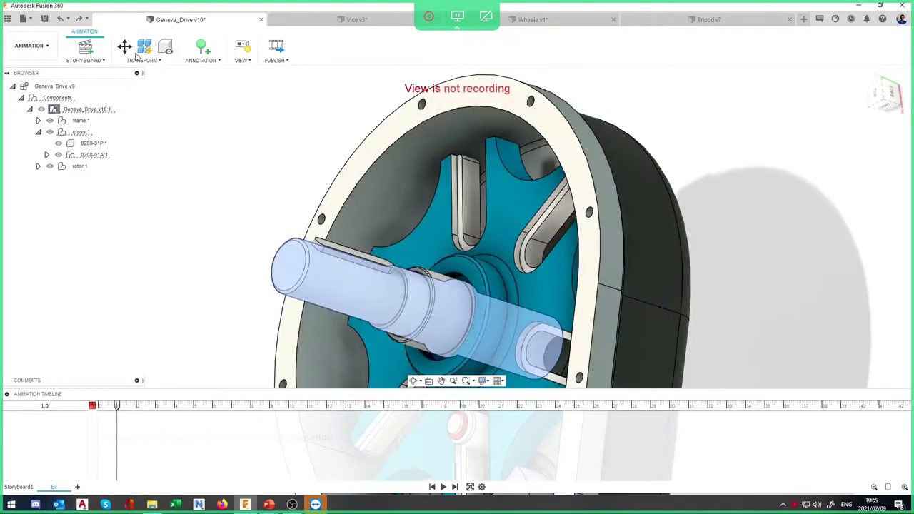
{"action": "left_click", "coordinate": [142, 60]}
{"action": "left_click", "coordinate": [150, 71]}
{"action": "left_click", "coordinate": [365, 275]}
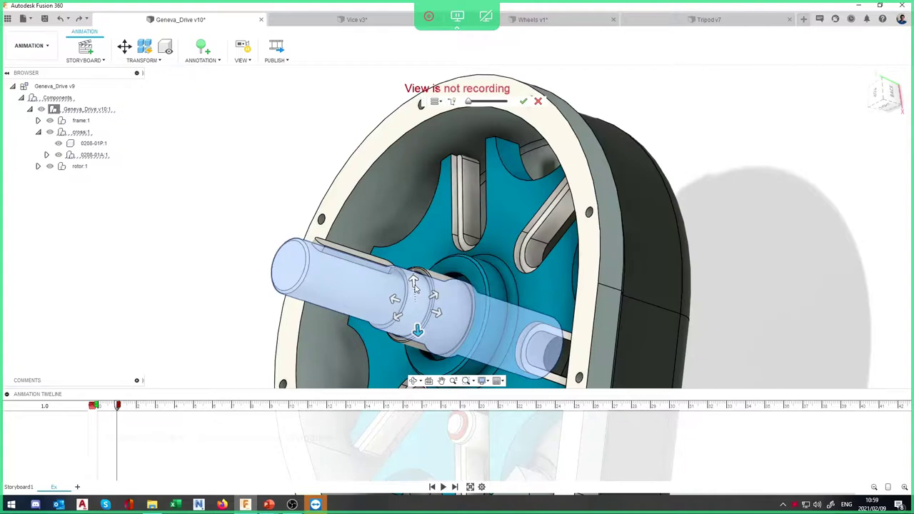
{"action": "left_click", "coordinate": [357, 256]}
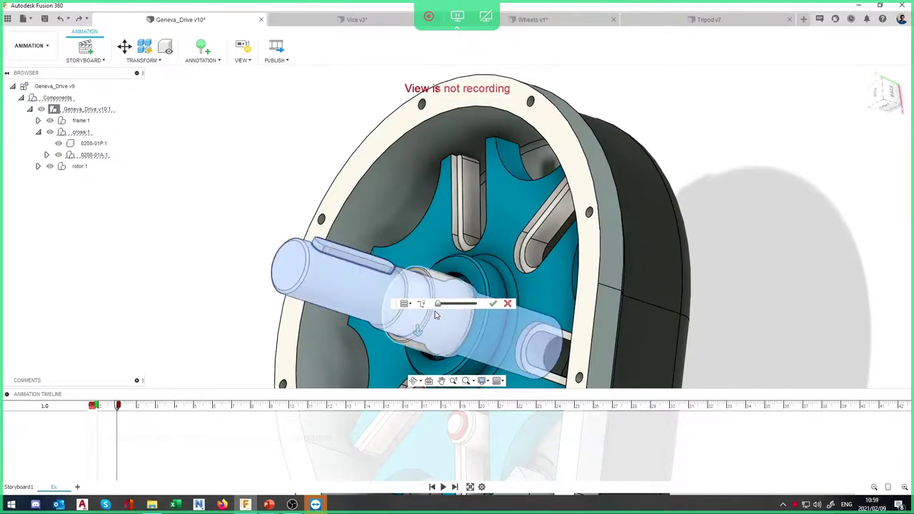
{"action": "middle_click_drag", "start_coordinate": [431, 277], "coordinate": [193, 117], "text": "shift"}
{"action": "left_click", "coordinate": [164, 135]}
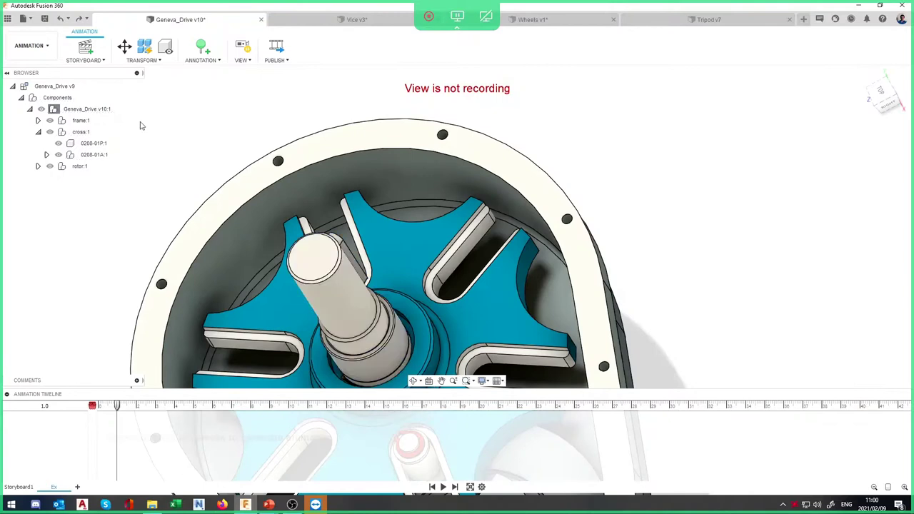
Manually explode the key outward from the shaft and confirm the explosion
{"action": "left_click", "coordinate": [144, 47]}
{"action": "key", "text": "Return"}
{"action": "left_click", "coordinate": [146, 61]}
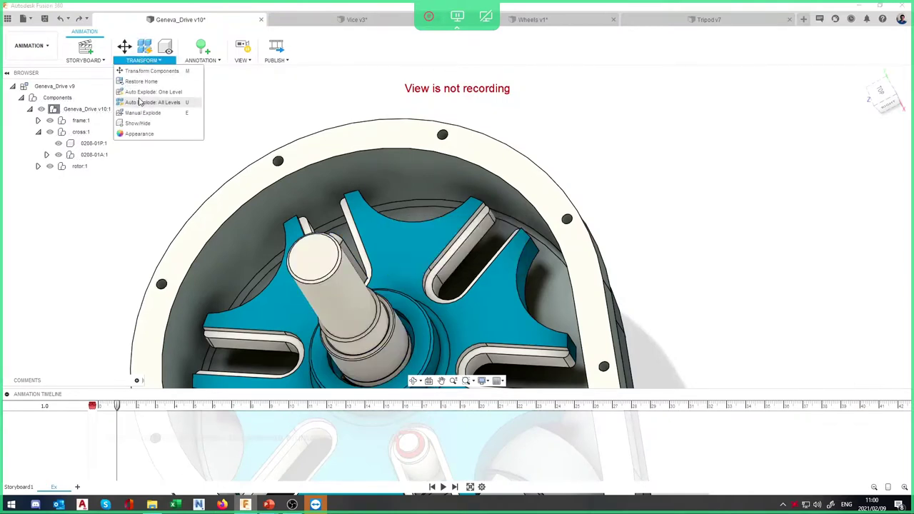
{"action": "left_click", "coordinate": [153, 115]}
{"action": "left_click", "coordinate": [371, 330]}
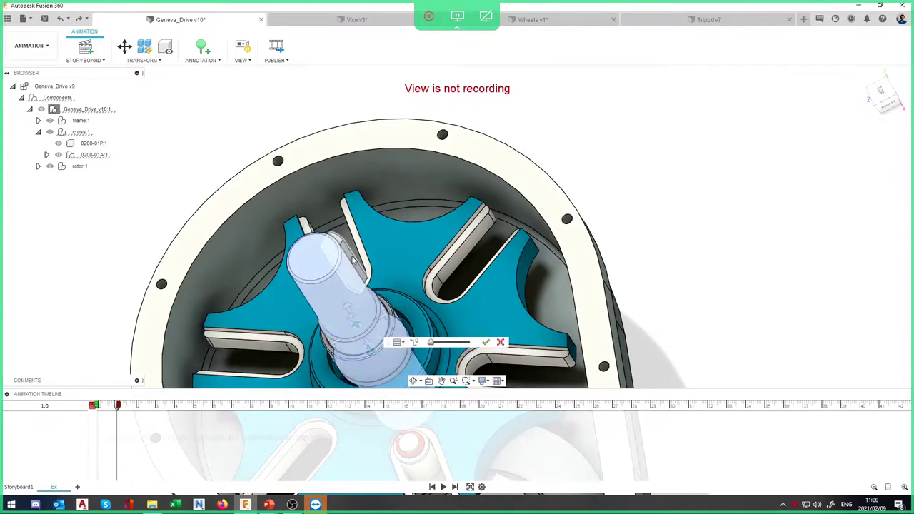
{"action": "middle_click_drag", "start_coordinate": [352, 264], "coordinate": [461, 301], "text": "shift"}
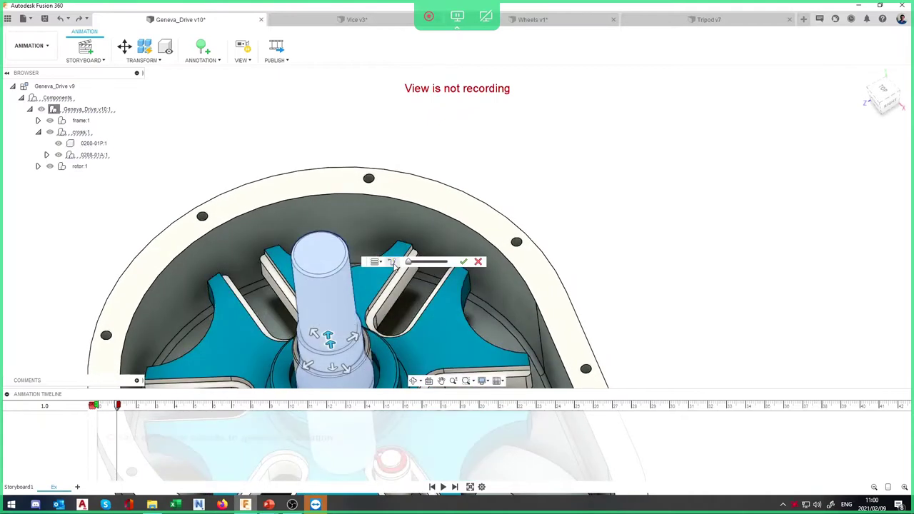
{"action": "left_click_drag", "start_coordinate": [410, 262], "coordinate": [419, 262]}
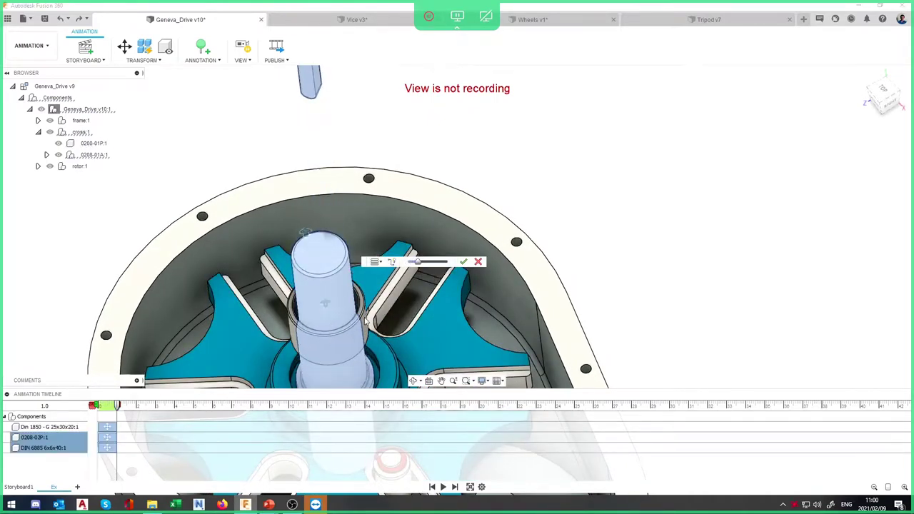
{"action": "middle_click_drag", "start_coordinate": [390, 305], "coordinate": [461, 293], "text": "shift"}
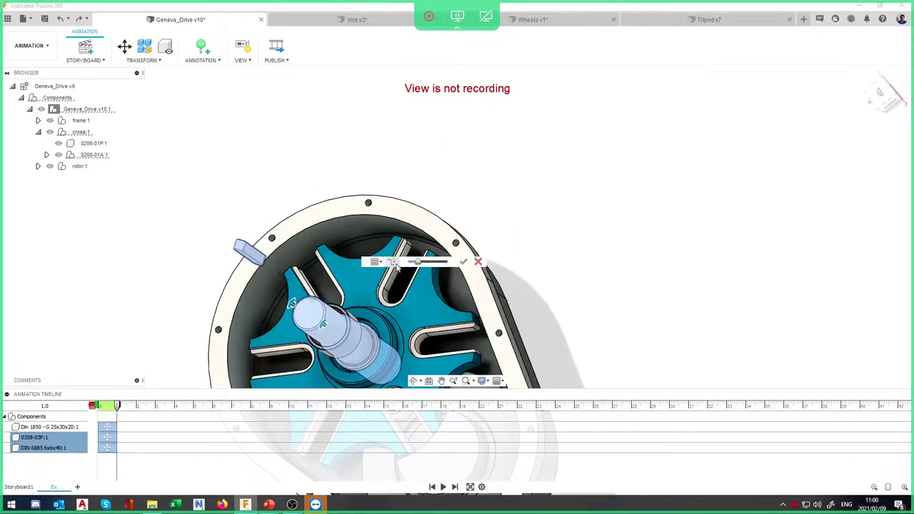
{"action": "middle_click_drag", "start_coordinate": [438, 284], "coordinate": [340, 285], "text": "shift"}
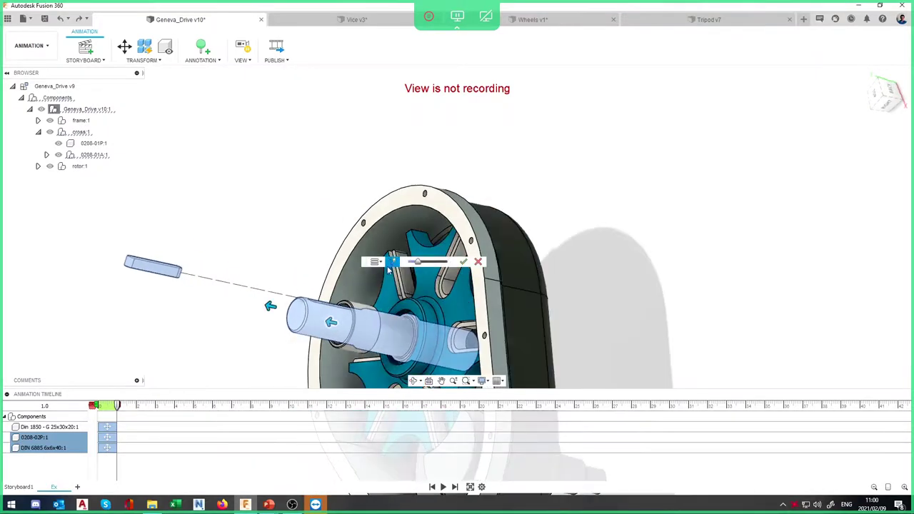
{"action": "middle_click_drag", "start_coordinate": [385, 266], "coordinate": [373, 263], "text": "shift"}
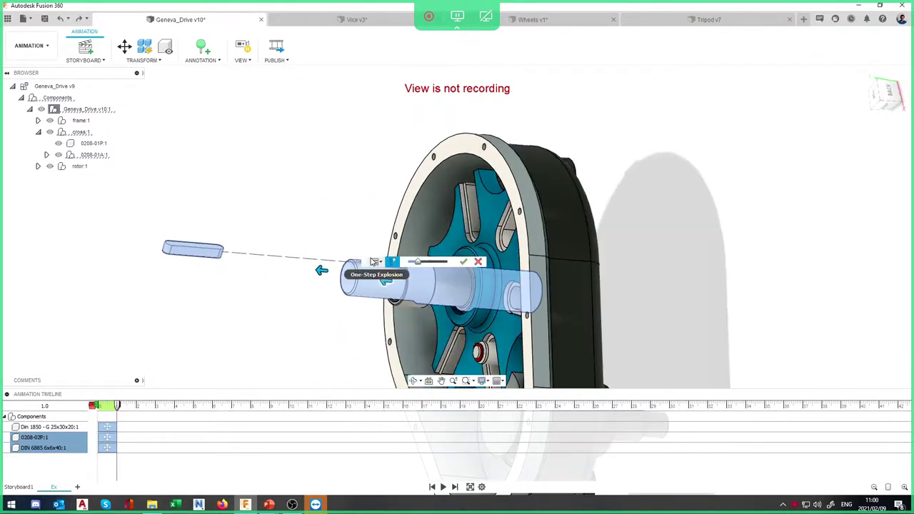
{"action": "left_click", "coordinate": [465, 263]}
Lengthen the Din 1850 bearing's explode action to 1.90 seconds on the timeline
{"action": "middle_click_drag", "start_coordinate": [266, 314], "coordinate": [416, 274], "text": "shift"}
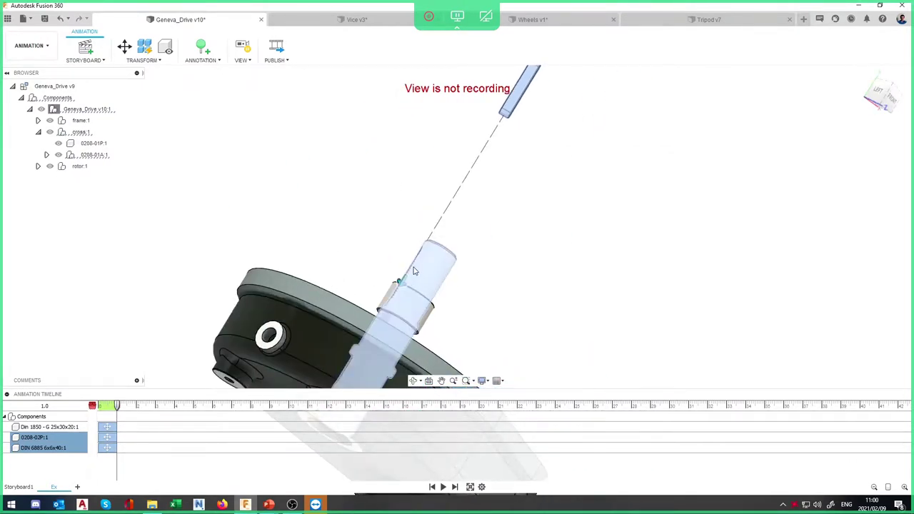
{"action": "scroll", "coordinate": [414, 272], "scroll_direction": "down", "scroll_amount": 4}
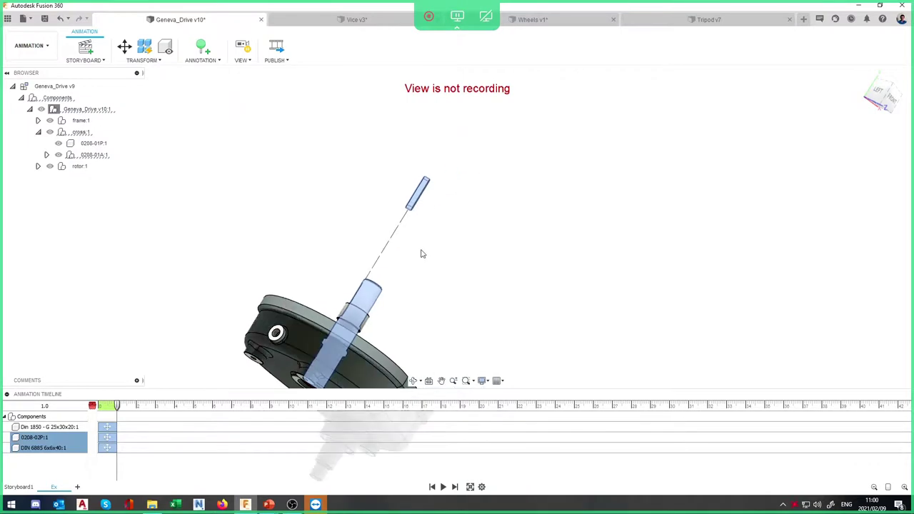
{"action": "left_click", "coordinate": [105, 427]}
{"action": "left_click", "coordinate": [108, 438]}
{"action": "left_click", "coordinate": [111, 448]}
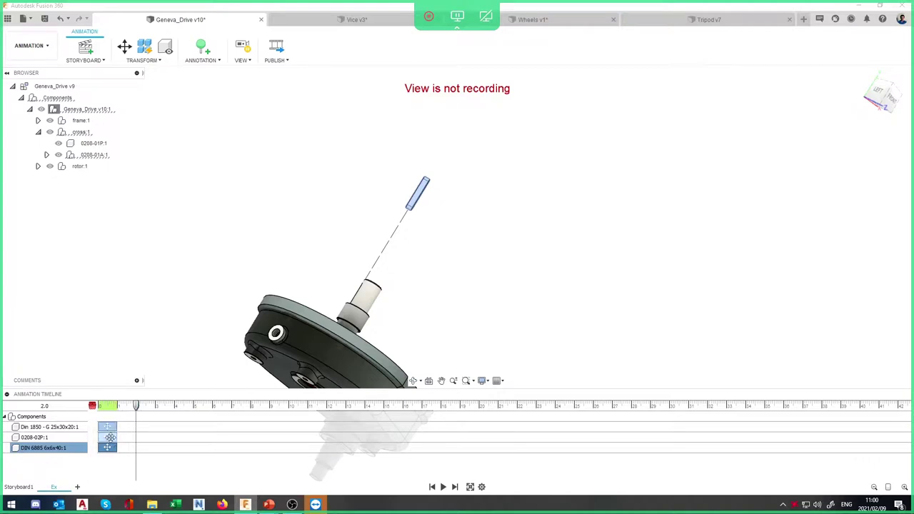
{"action": "left_click", "coordinate": [110, 427]}
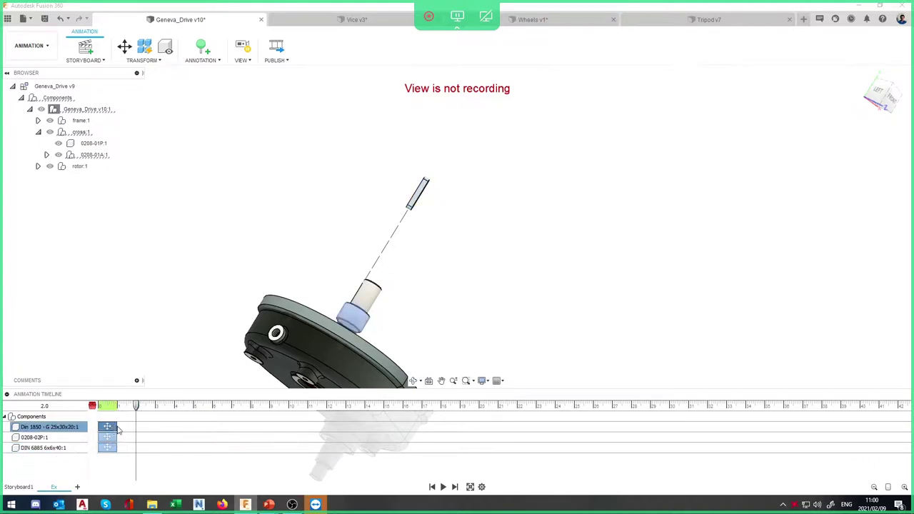
{"action": "left_click_drag", "start_coordinate": [119, 427], "coordinate": [134, 424]}
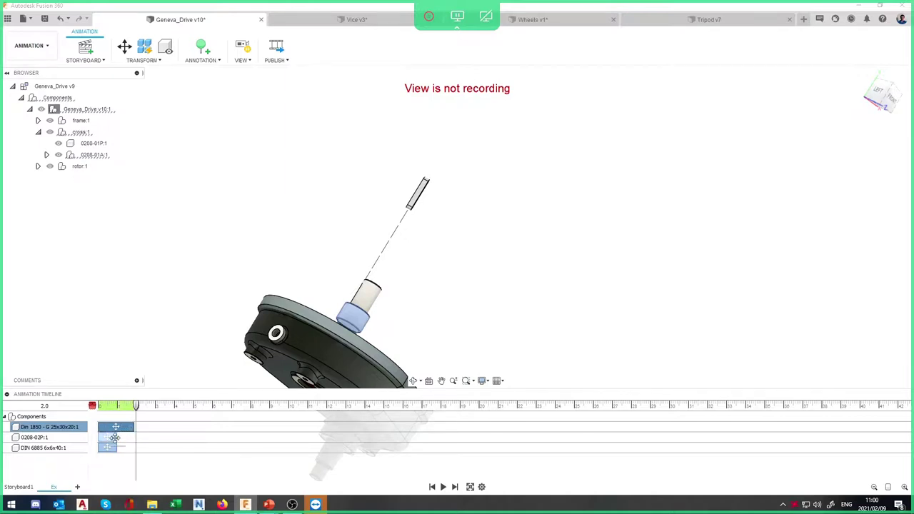
{"action": "left_click", "coordinate": [116, 439]}
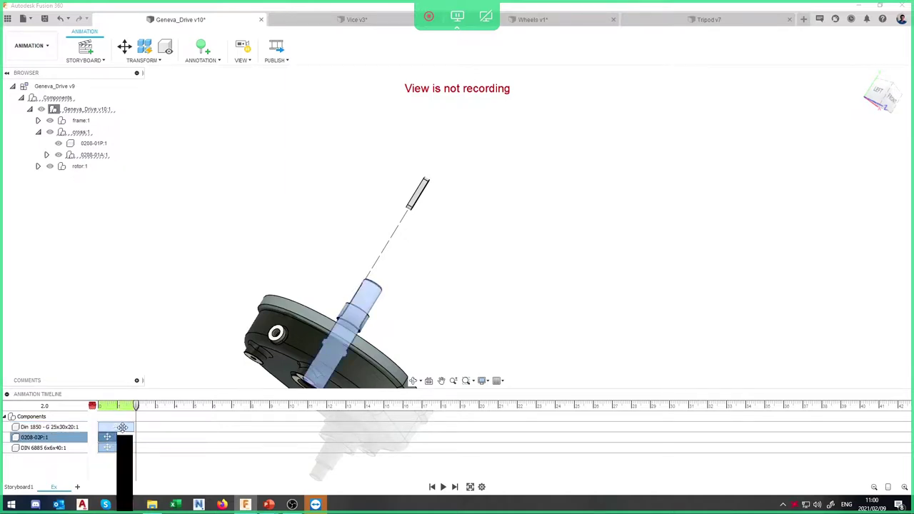
Shorten the rotor:1 action on the Storyboard1 timeline
{"action": "left_click", "coordinate": [115, 428]}
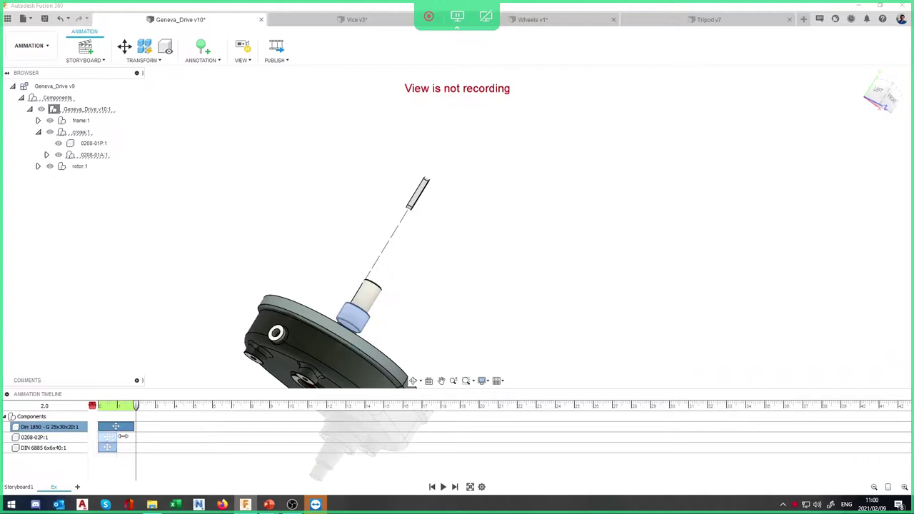
{"action": "left_click", "coordinate": [20, 488]}
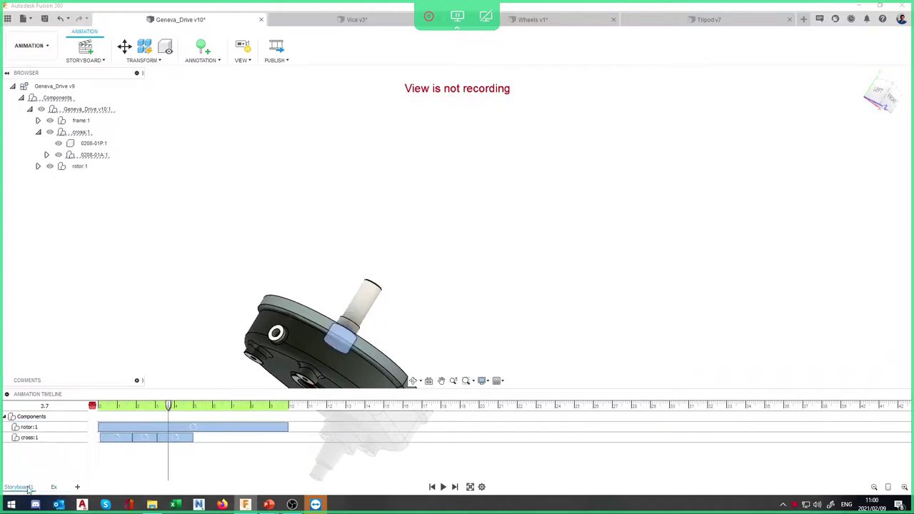
{"action": "left_click", "coordinate": [186, 427]}
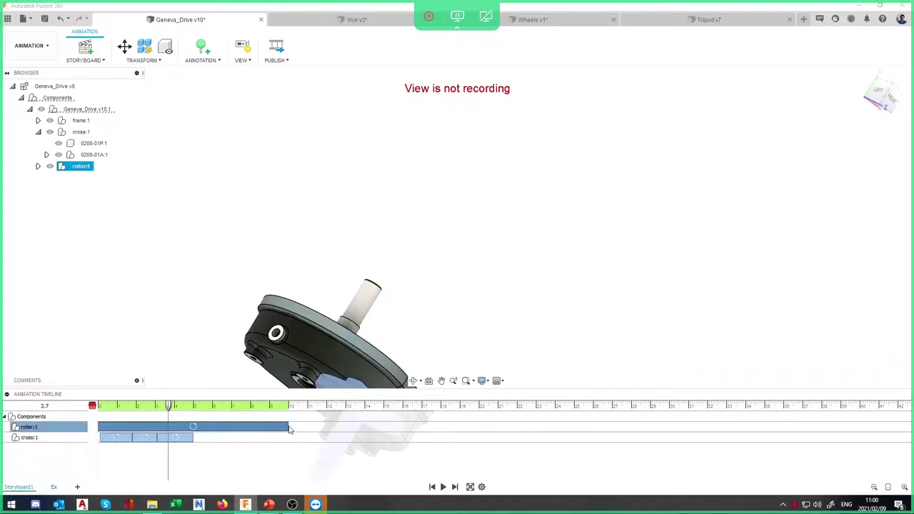
{"action": "left_click_drag", "start_coordinate": [289, 426], "coordinate": [237, 427]}
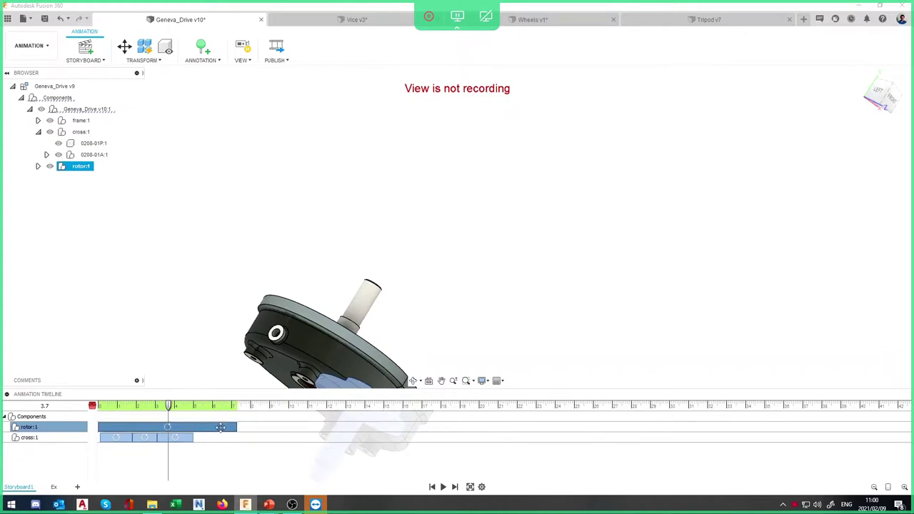
Back in the Ex storyboard, open Edit Start/End for Din 1850 and cancel it
{"action": "left_click", "coordinate": [47, 487]}
{"action": "left_click", "coordinate": [126, 426]}
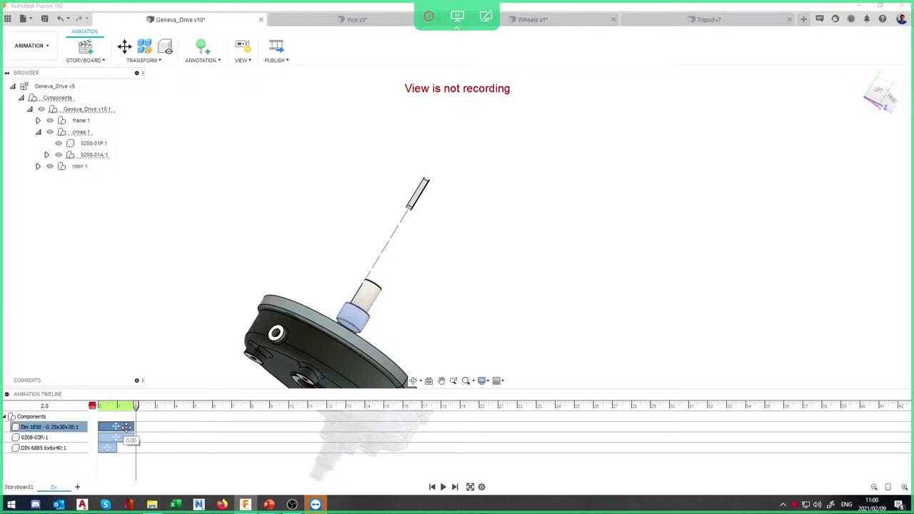
{"action": "right_click", "coordinate": [126, 426]}
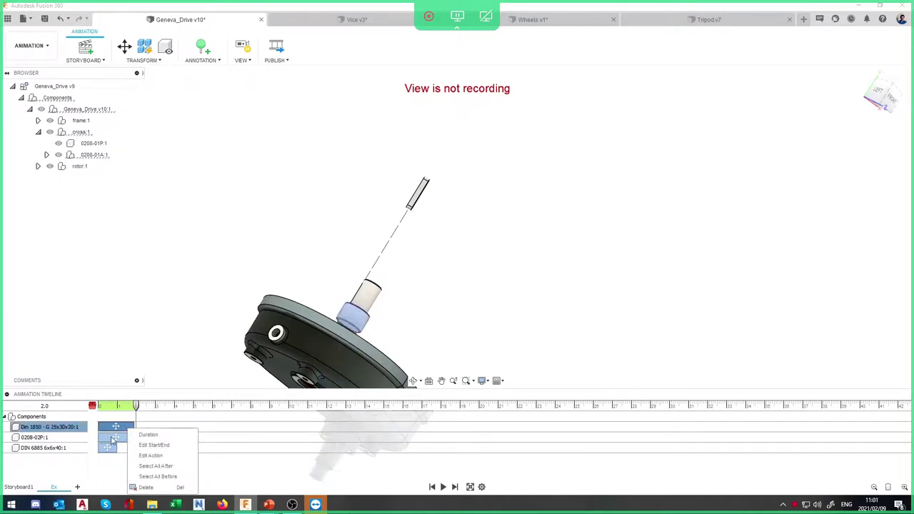
{"action": "left_click", "coordinate": [154, 445]}
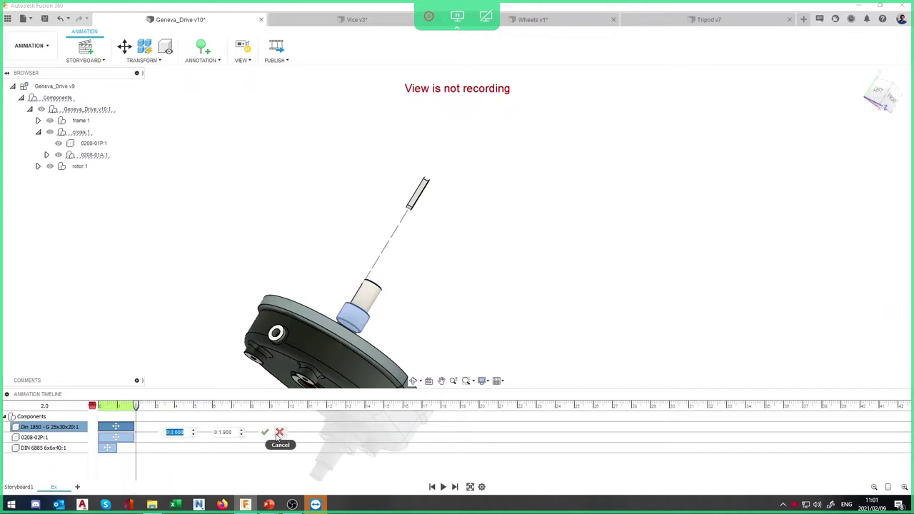
{"action": "left_click", "coordinate": [280, 432]}
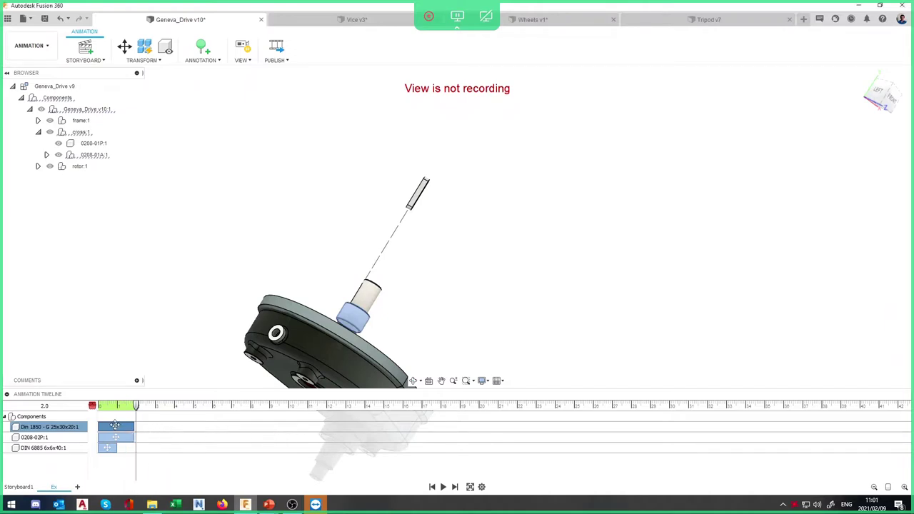
Edit the Din 1850 explode action to move the bearing 65 mm along X, then rewind
{"action": "right_click", "coordinate": [116, 427]}
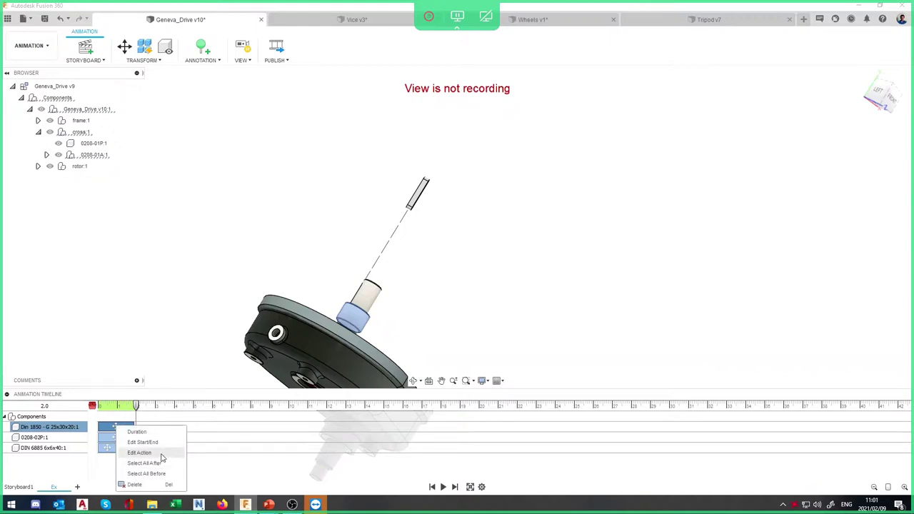
{"action": "left_click", "coordinate": [162, 453]}
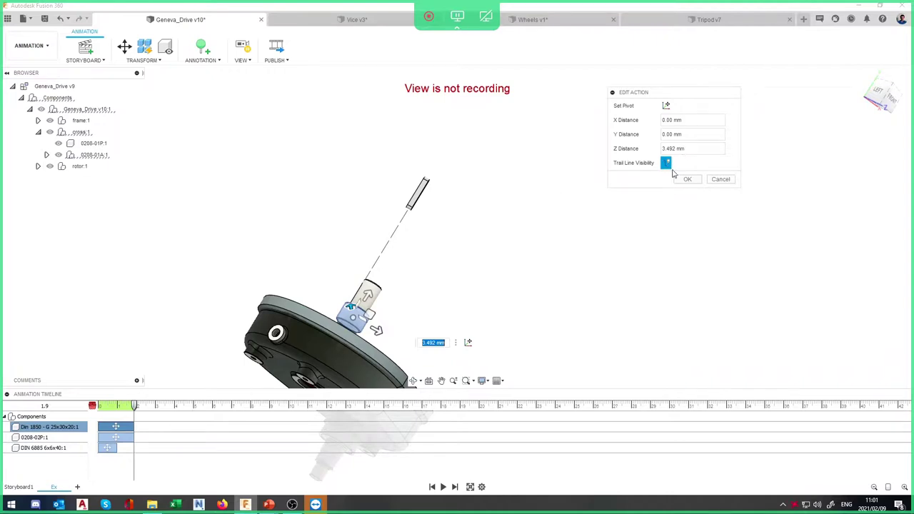
{"action": "middle_click_drag", "start_coordinate": [556, 202], "coordinate": [322, 329], "text": "shift"}
{"action": "scroll", "coordinate": [321, 330], "scroll_direction": "up", "scroll_amount": 5}
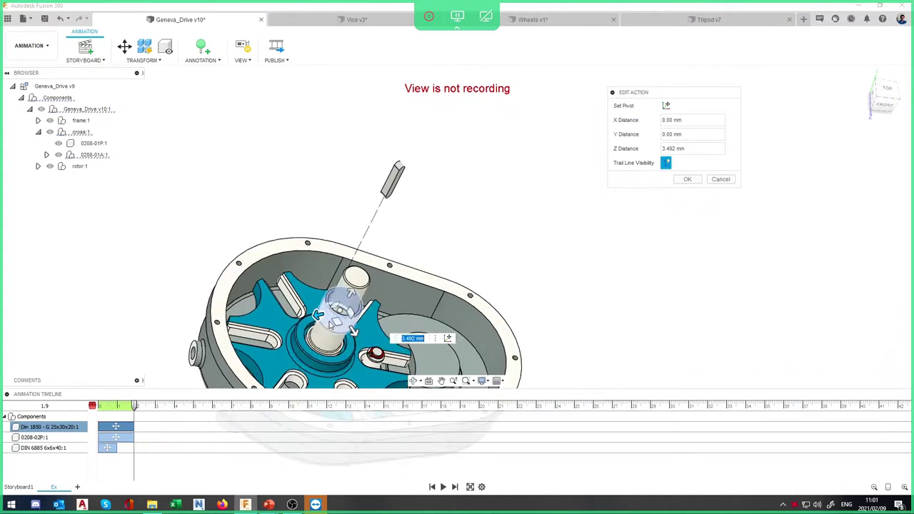
{"action": "type", "text": "10"}
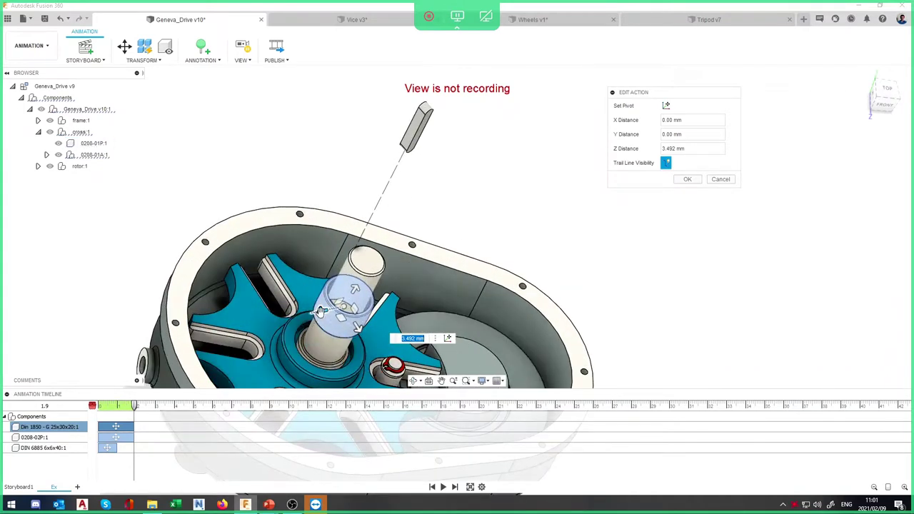
{"action": "key", "text": "Return"}
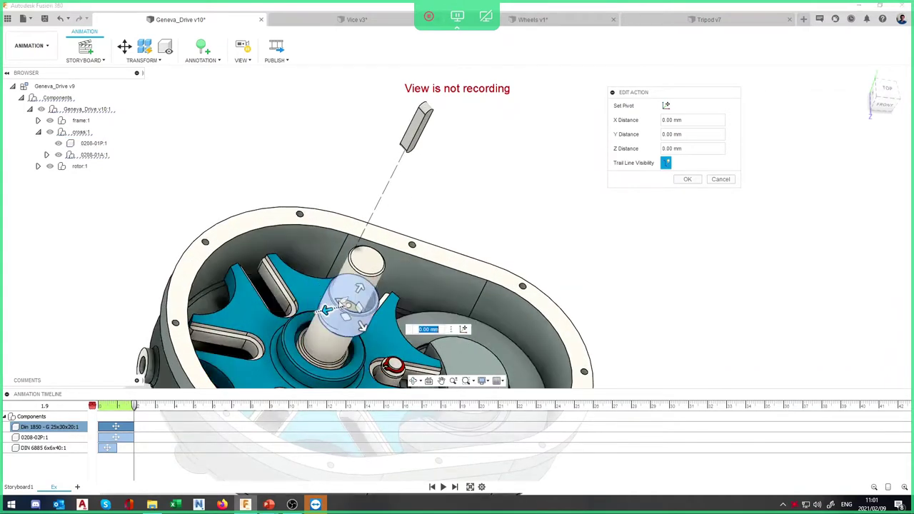
{"action": "left_click_drag", "start_coordinate": [343, 289], "coordinate": [484, 317]}
{"action": "middle_click_drag", "start_coordinate": [484, 316], "coordinate": [517, 257], "text": "shift"}
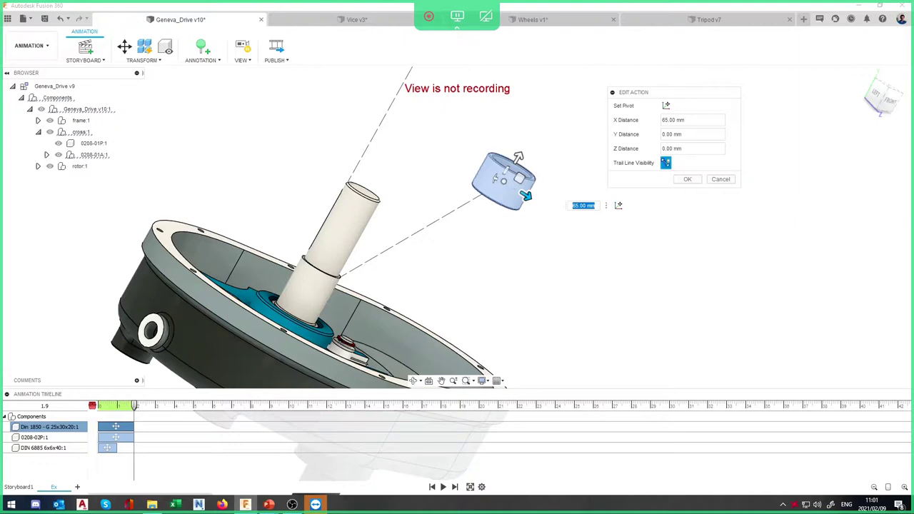
{"action": "left_click", "coordinate": [687, 179]}
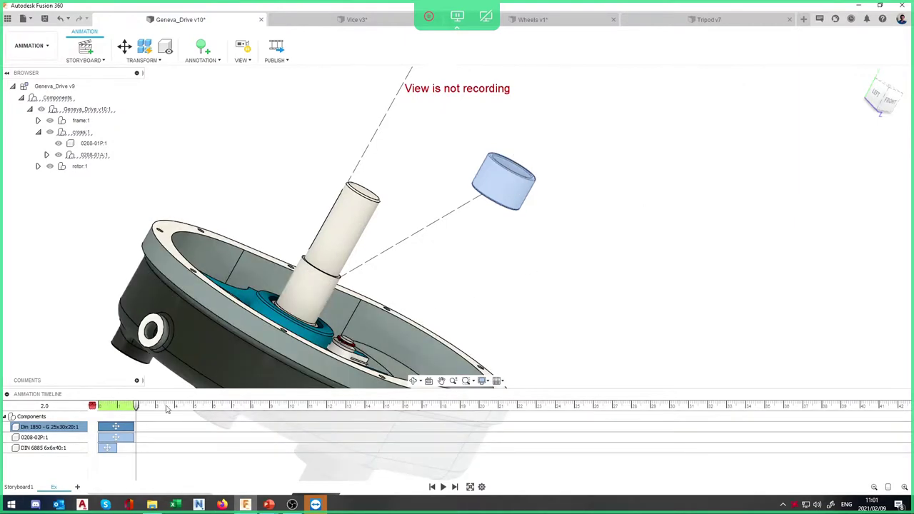
{"action": "left_click_drag", "start_coordinate": [137, 407], "coordinate": [178, 406]}
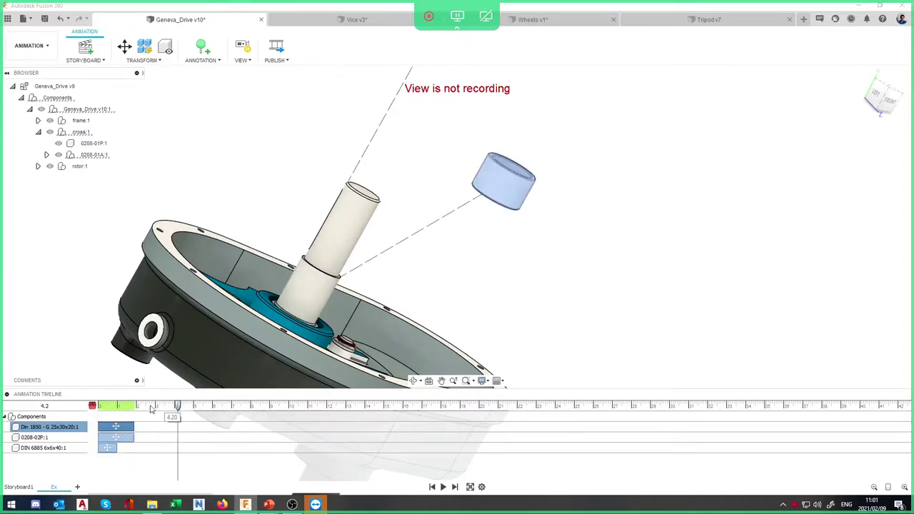
Review the Din 1850, 0208-02P and DIN 6885 action rows and scrub to 1.6 seconds
{"action": "left_click", "coordinate": [121, 437]}
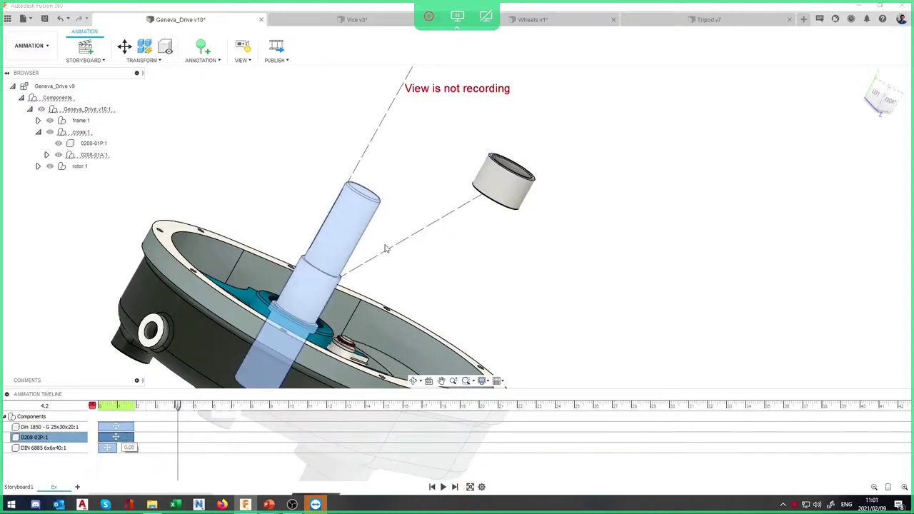
{"action": "middle_click_drag", "start_coordinate": [350, 300], "coordinate": [420, 174], "text": "shift"}
{"action": "left_click", "coordinate": [415, 105]}
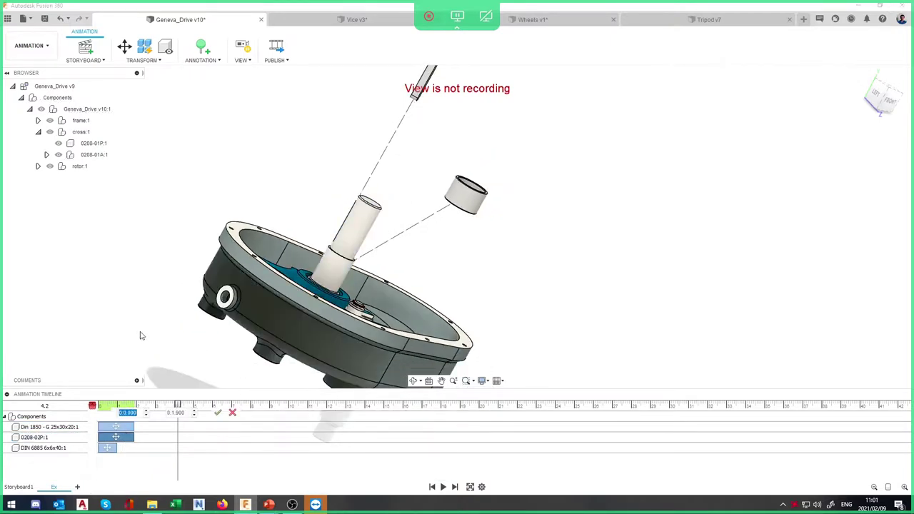
{"action": "left_click", "coordinate": [105, 427]}
{"action": "left_click", "coordinate": [116, 437]}
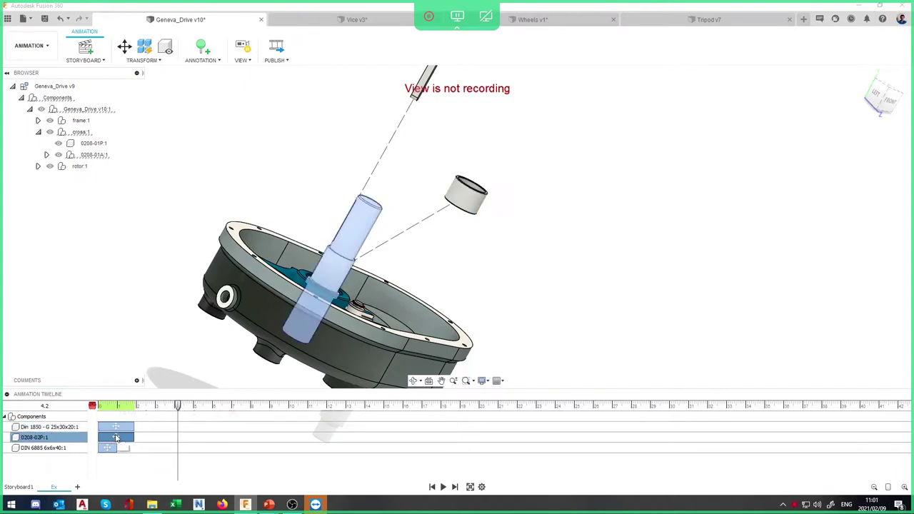
{"action": "left_click", "coordinate": [109, 448]}
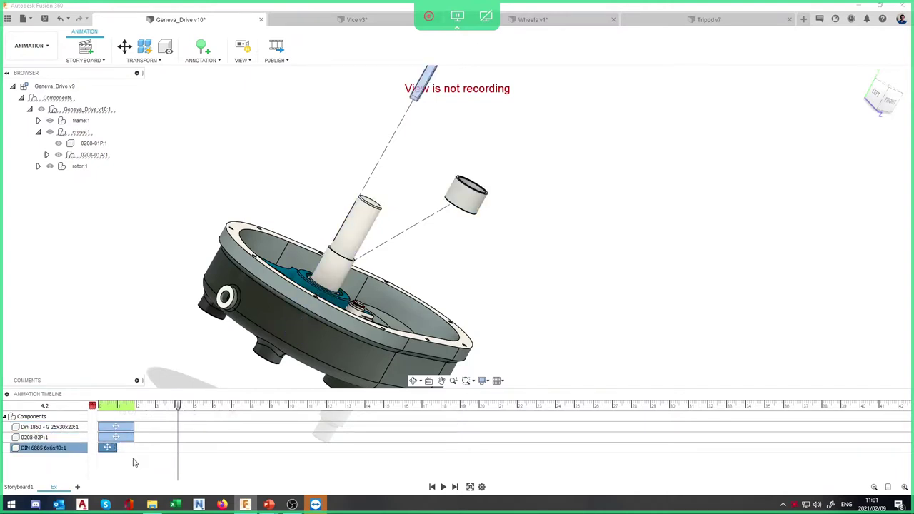
{"action": "left_click_drag", "start_coordinate": [177, 406], "coordinate": [130, 412]}
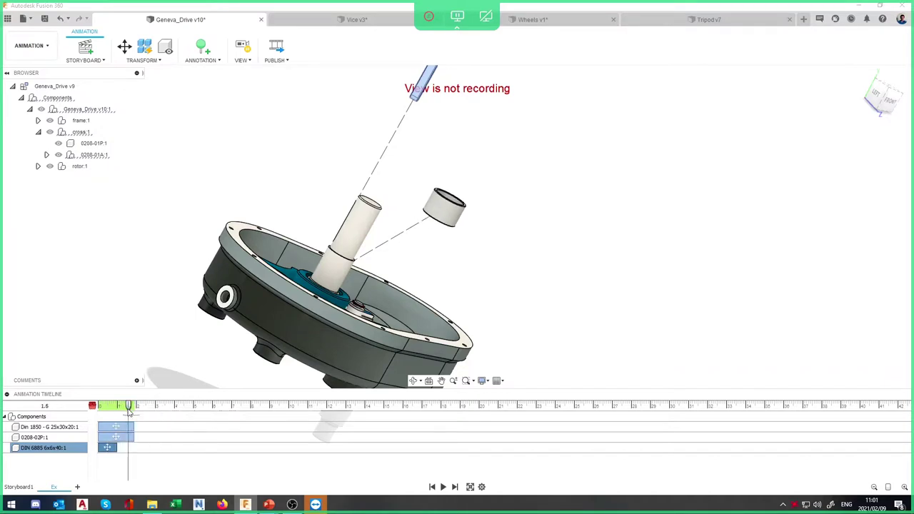
Edit the DIN 6885 key's action to move it X −50 mm with Z 0 mm
{"action": "right_click", "coordinate": [110, 448]}
{"action": "left_click", "coordinate": [140, 413]}
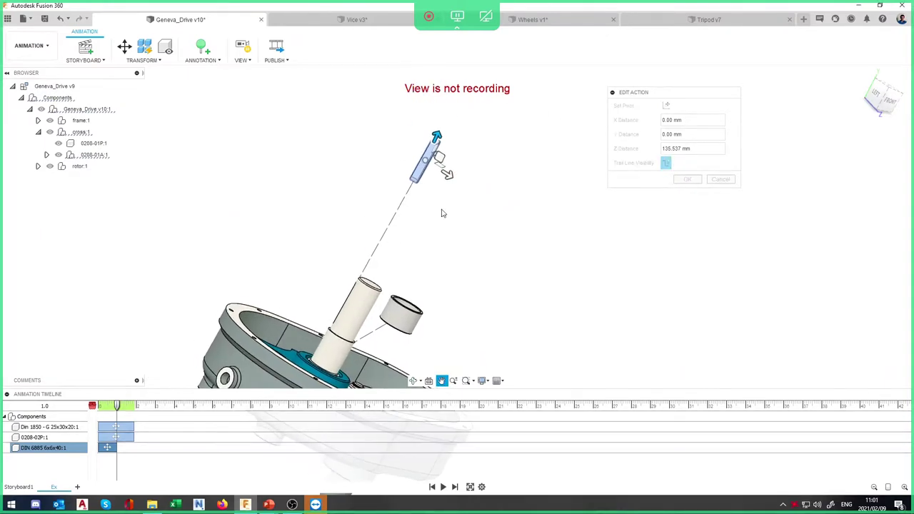
{"action": "left_click_drag", "start_coordinate": [445, 171], "coordinate": [362, 284]}
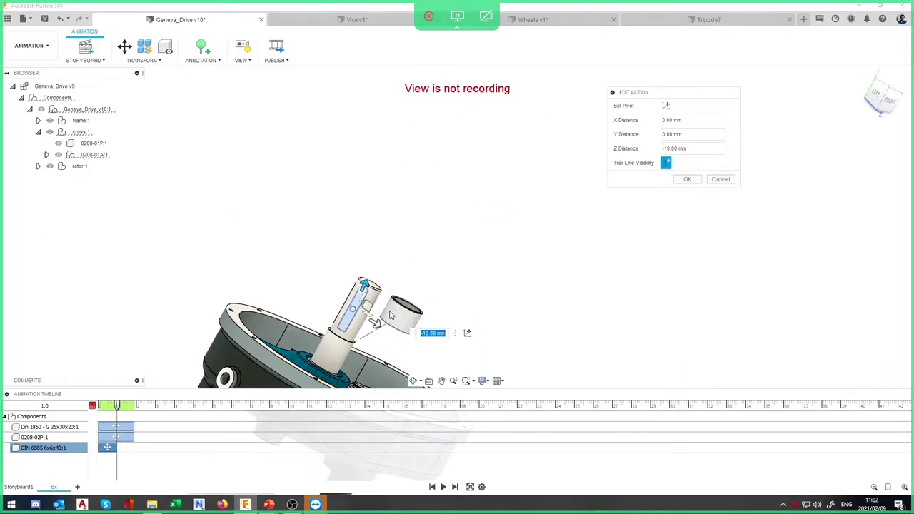
{"action": "left_click_drag", "start_coordinate": [382, 321], "coordinate": [331, 301]}
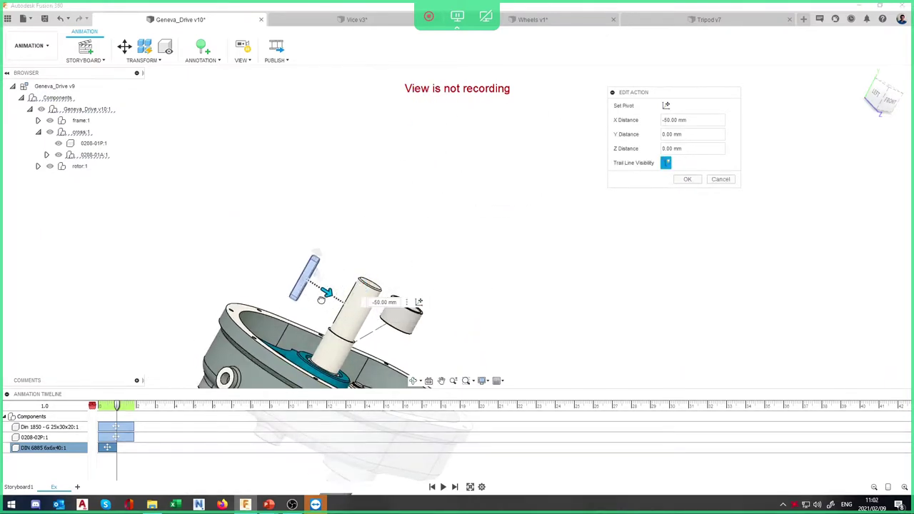
{"action": "left_click", "coordinate": [687, 179]}
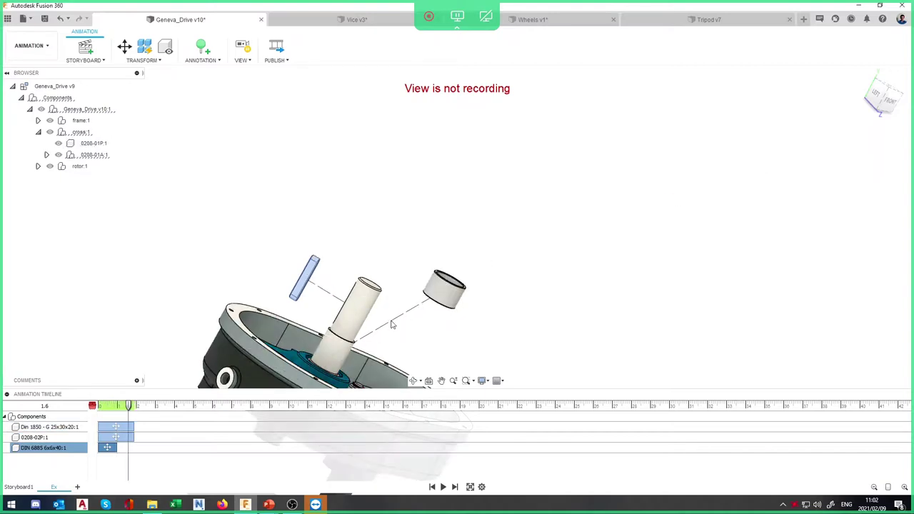
{"action": "right_click", "coordinate": [392, 323]}
{"action": "left_click", "coordinate": [560, 270]}
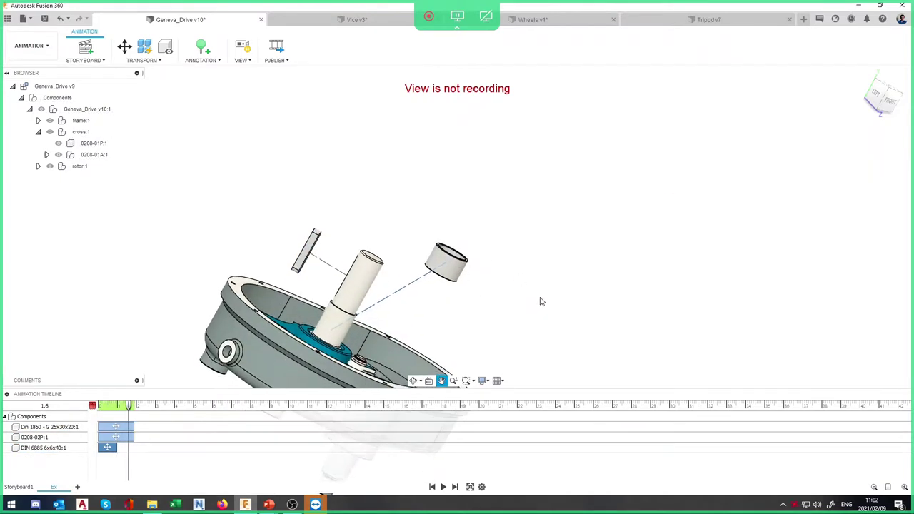
Preview the animation from assembled at 0 to exploded at 4.3 s, orbiting to inspect
{"action": "left_click_drag", "start_coordinate": [129, 407], "coordinate": [102, 407]}
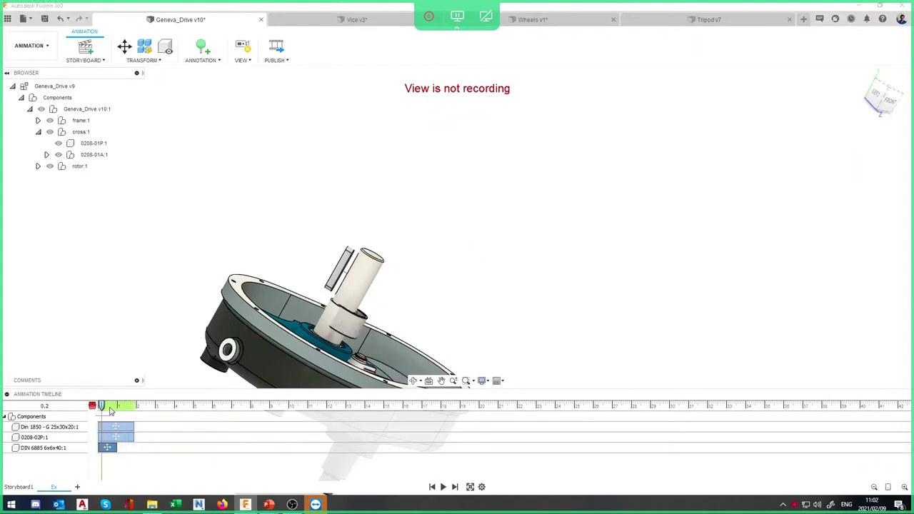
{"action": "left_click", "coordinate": [179, 405]}
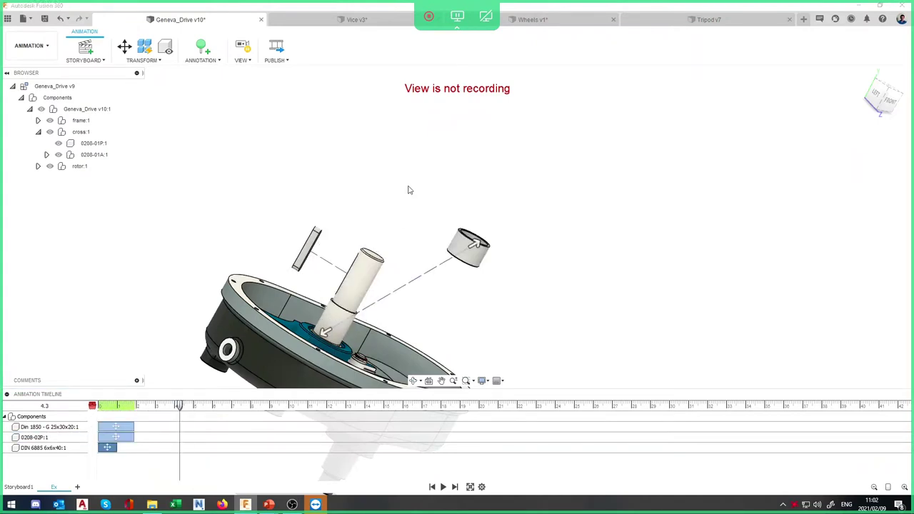
{"action": "mouse_move", "coordinate": [450, 261]}
{"action": "middle_mouse_down", "text": "shift"}
{"action": "mouse_move", "coordinate": [436, 271]}
{"action": "mouse_move", "coordinate": [463, 239]}
{"action": "mouse_move", "coordinate": [448, 269]}
{"action": "middle_mouse_up", "text": "shift"}
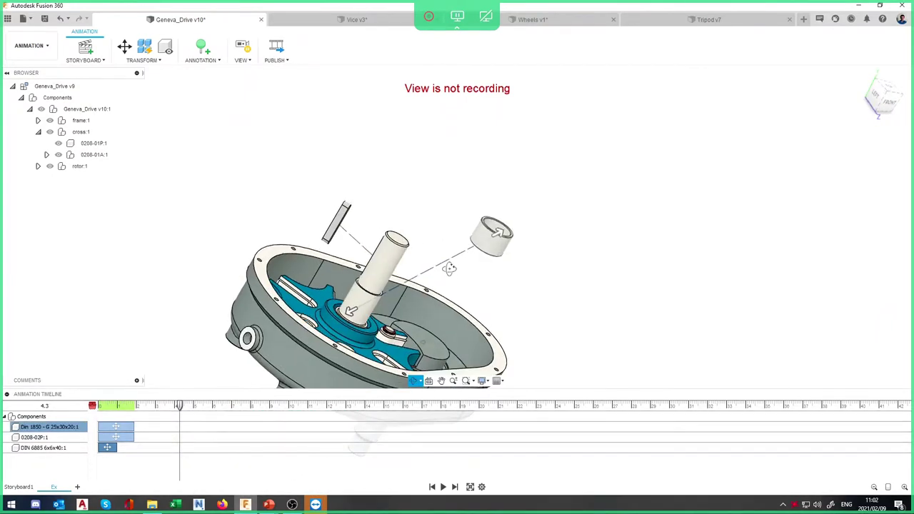
{"action": "middle_click_drag", "start_coordinate": [520, 282], "coordinate": [537, 254], "text": "shift"}
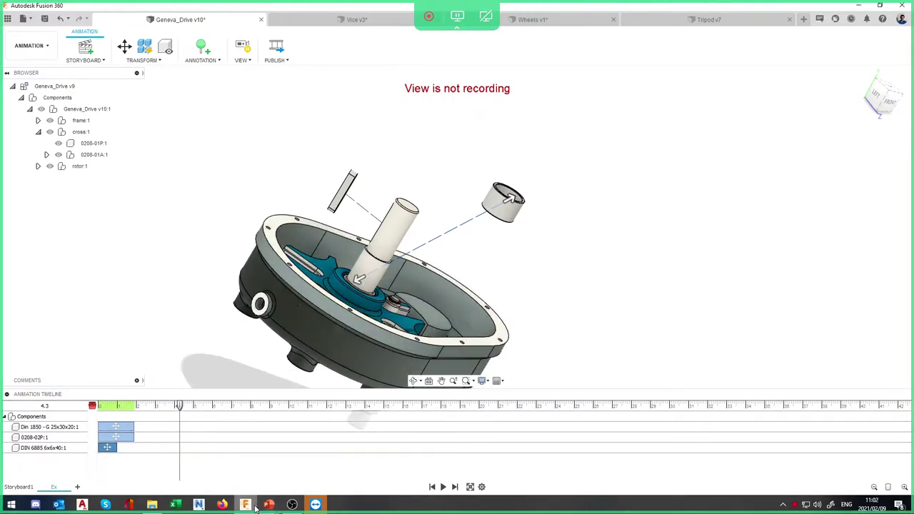
Switch from Fusion 360 back to the full-screen PowerPoint slideshow
{"action": "mouse_move", "coordinate": [268, 505]}
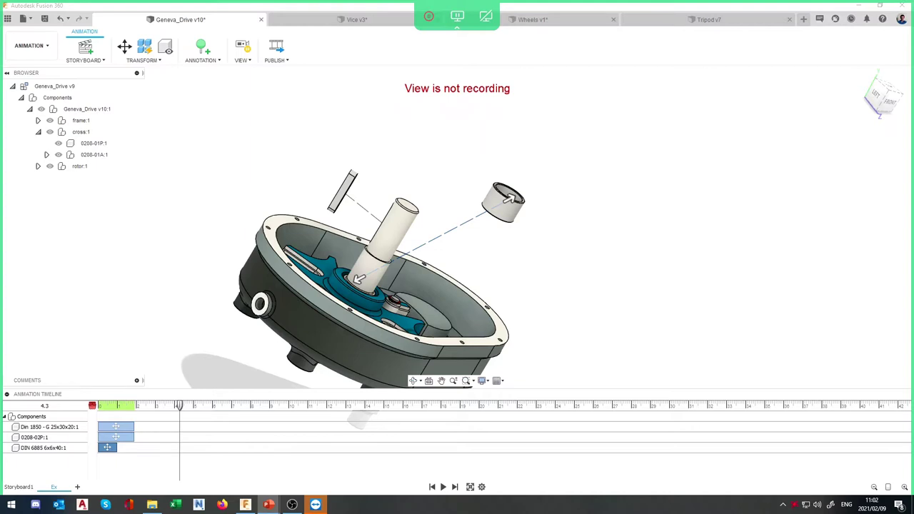
{"action": "left_click", "coordinate": [104, 240]}
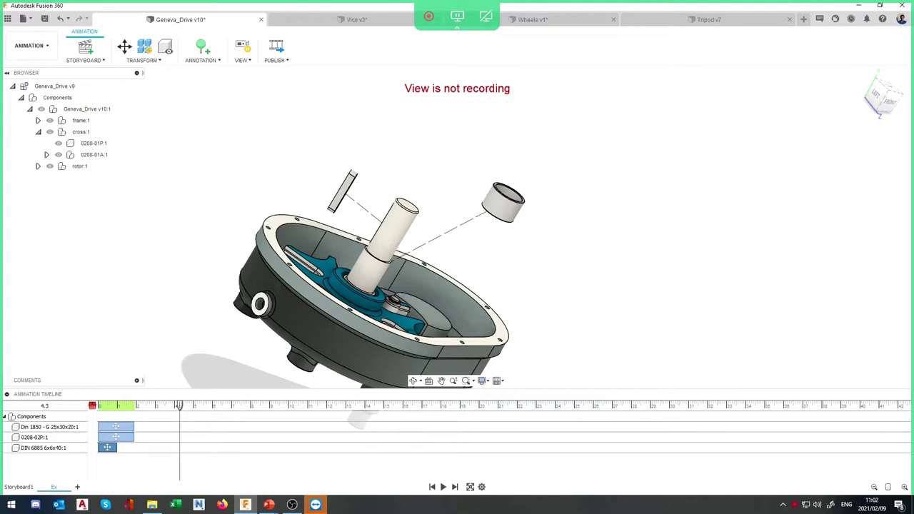
{"action": "key", "text": "alt+Tab"}
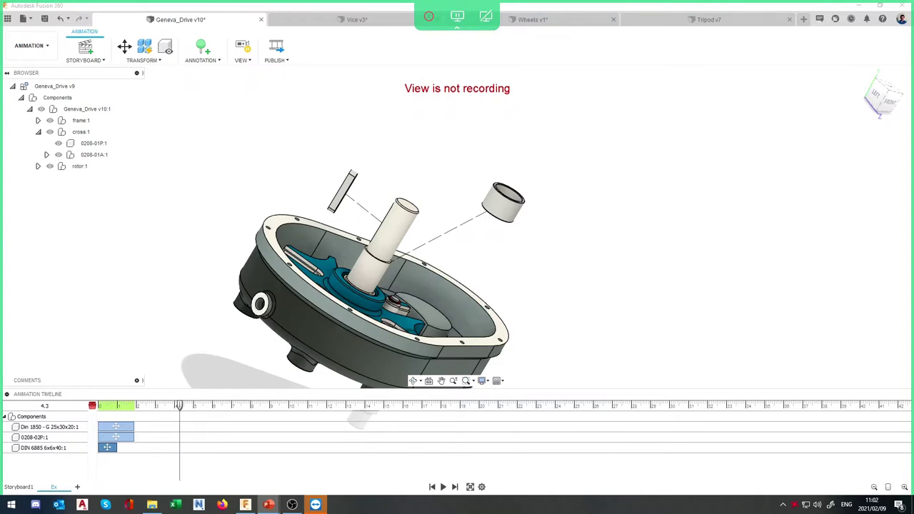
{"action": "key", "text": "alt+Tab"}
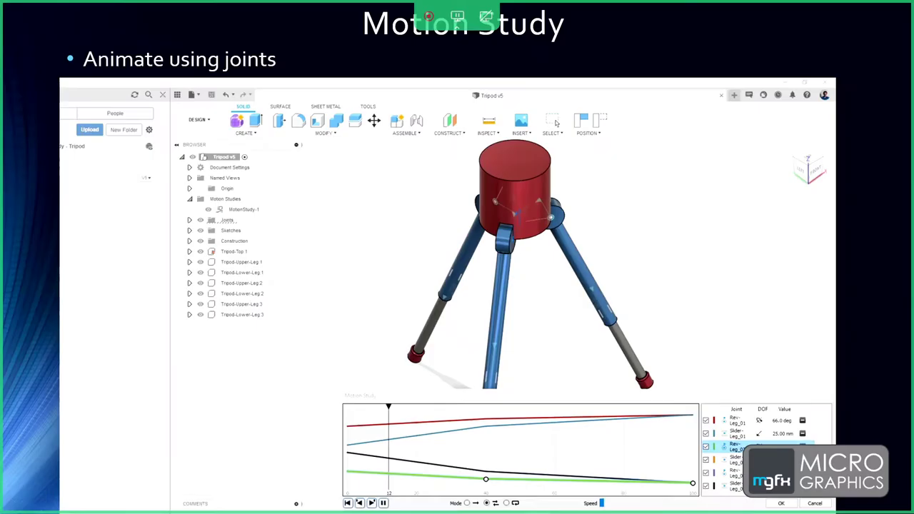
Page through the closing slides with the arrow keys to land on Summary / Q&A
{"action": "key", "text": "Right"}
{"action": "key", "text": "Right"}
{"action": "key", "text": "Right"}
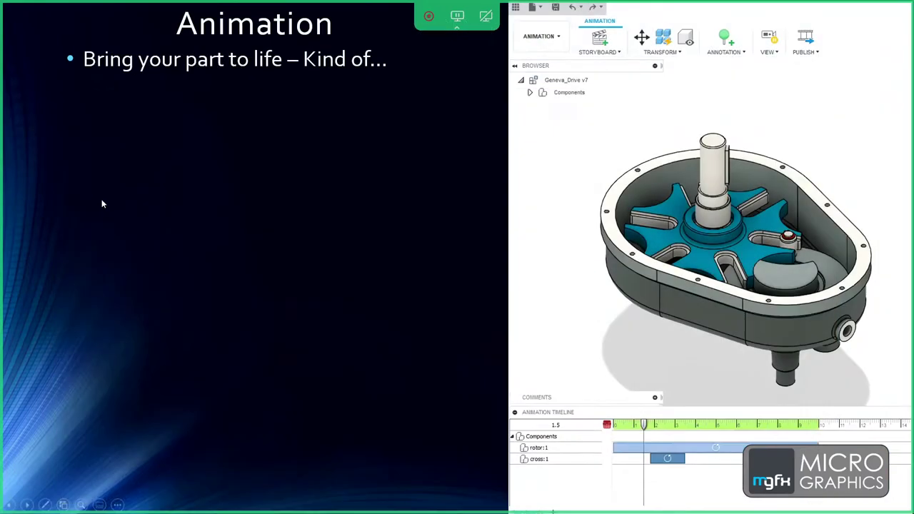
{"action": "key", "text": "Right"}
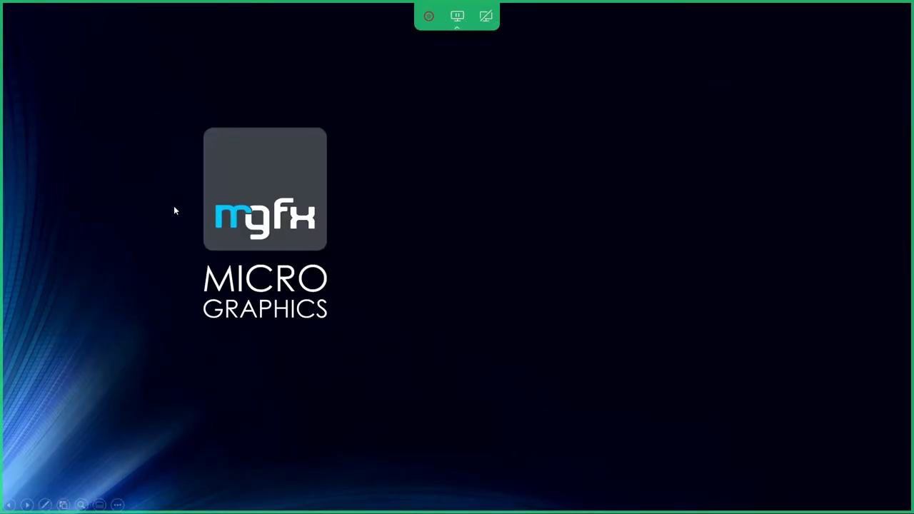
{"action": "key", "text": "Left"}
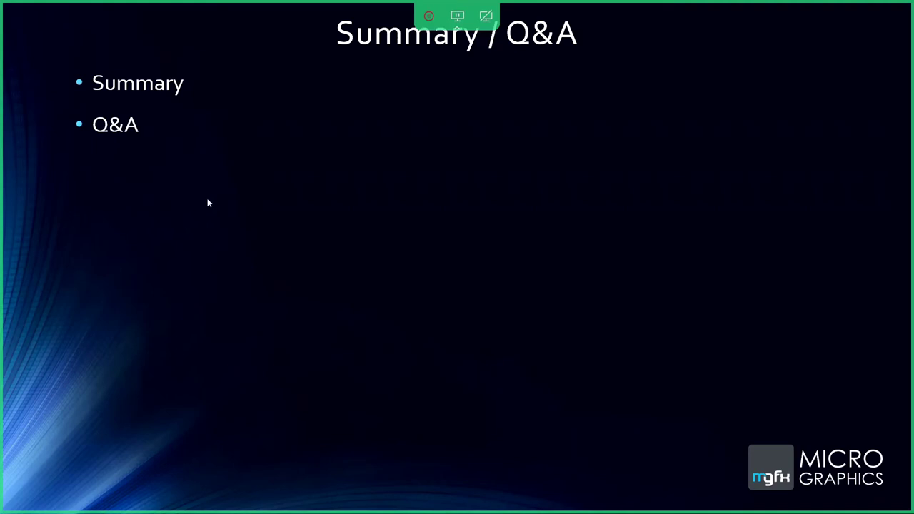
Advance past the MGFX OFFICES and title slides to the Introduction slide
{"action": "left_click", "coordinate": [213, 148]}
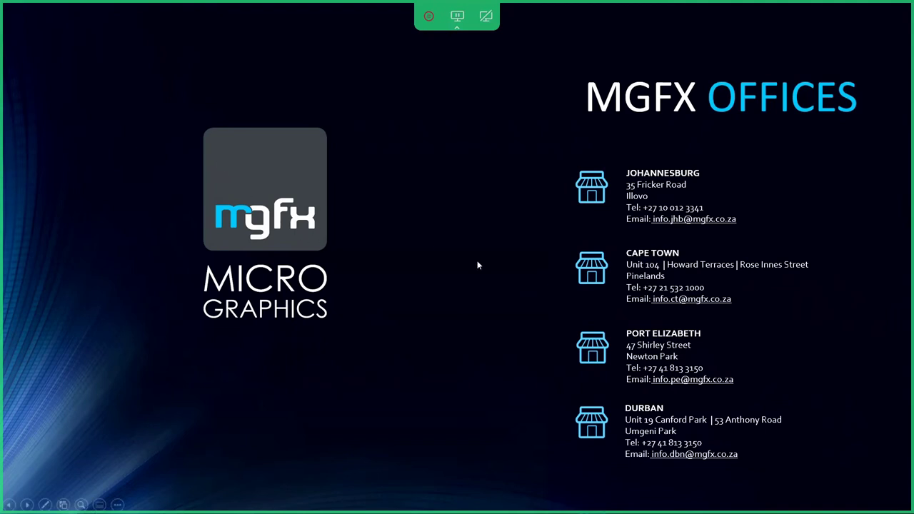
{"action": "left_click", "coordinate": [370, 247]}
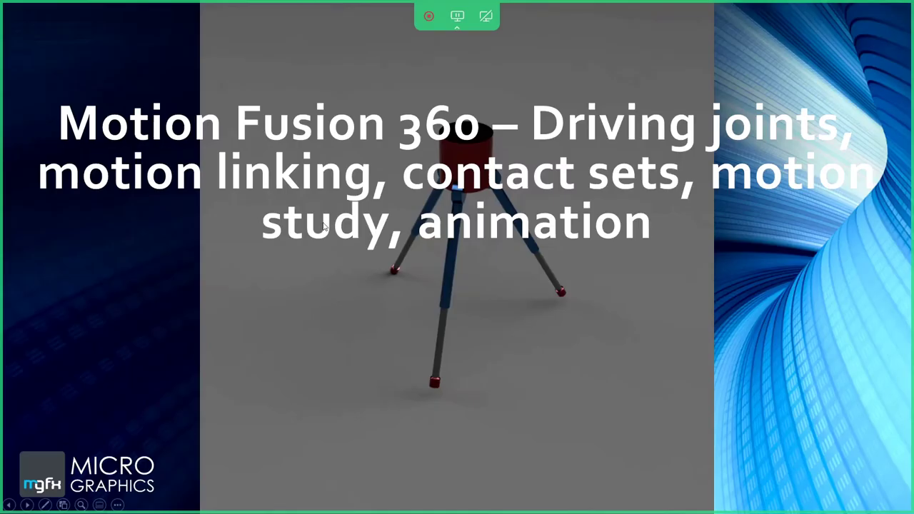
{"action": "left_click", "coordinate": [324, 225]}
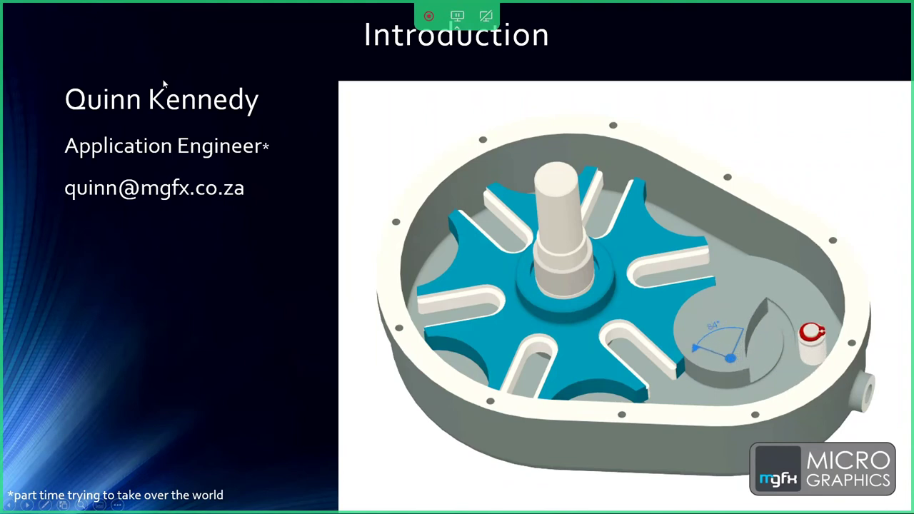